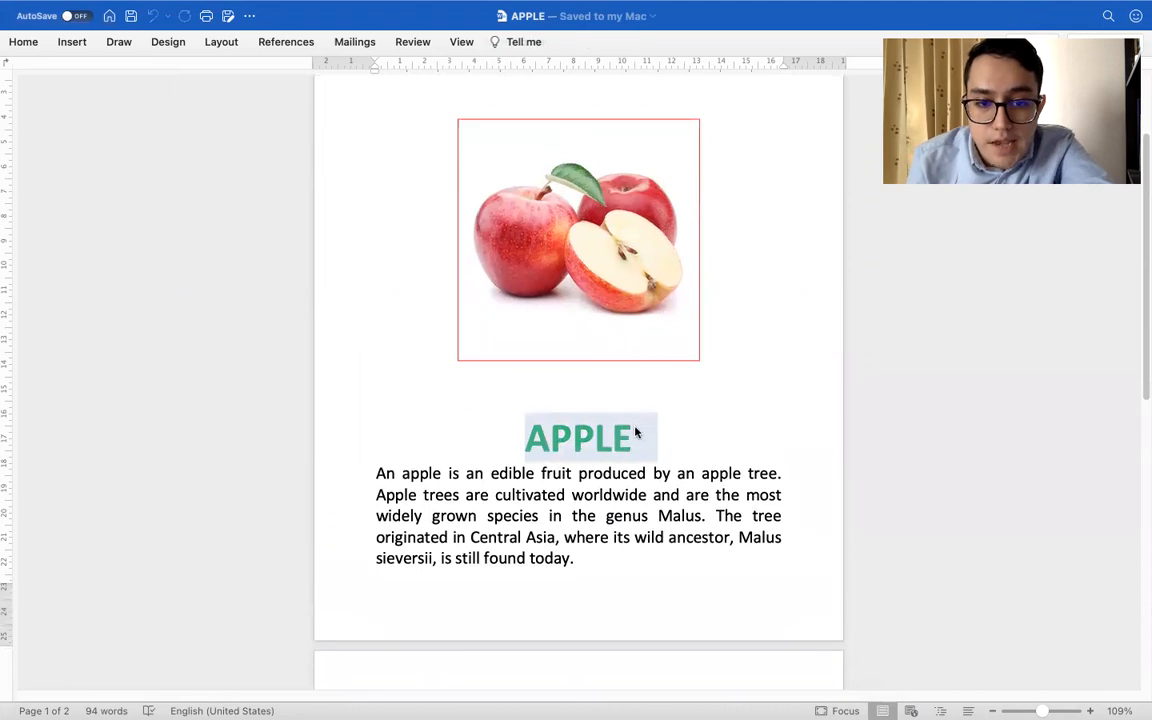
Review the headings and description paragraphs on the apple and ball pages of the APPLE document
left_click_drag(376, 474, 575, 561)
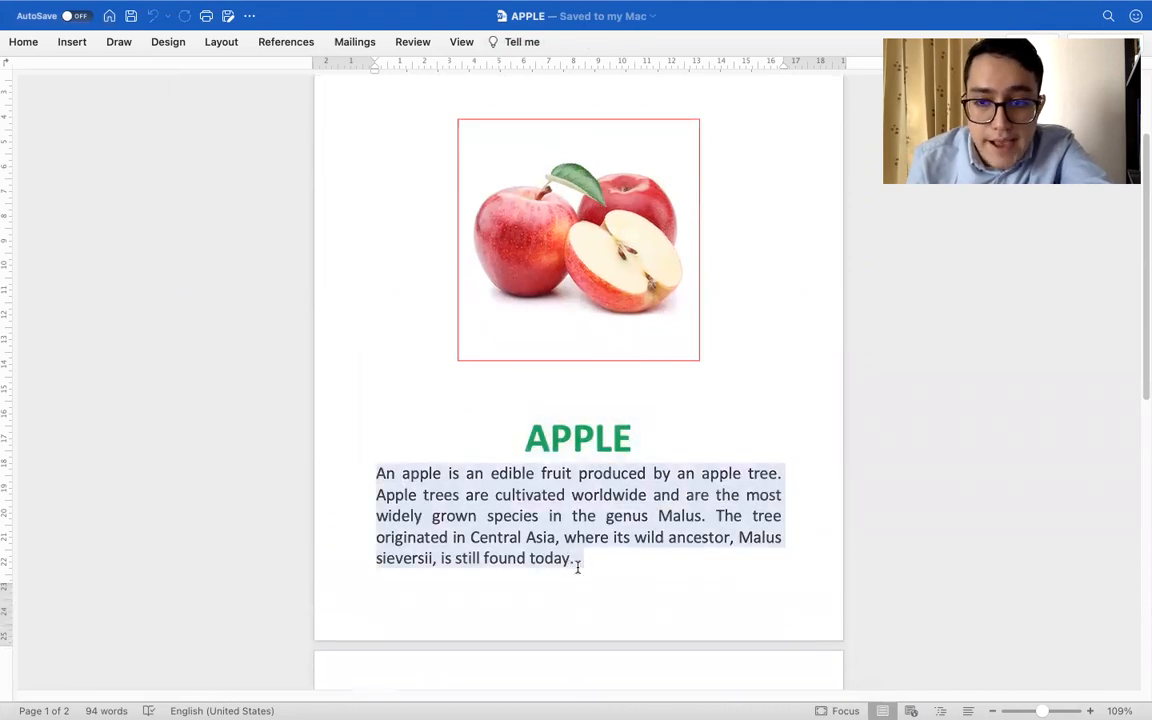
scroll(513, 604, "down", 5)
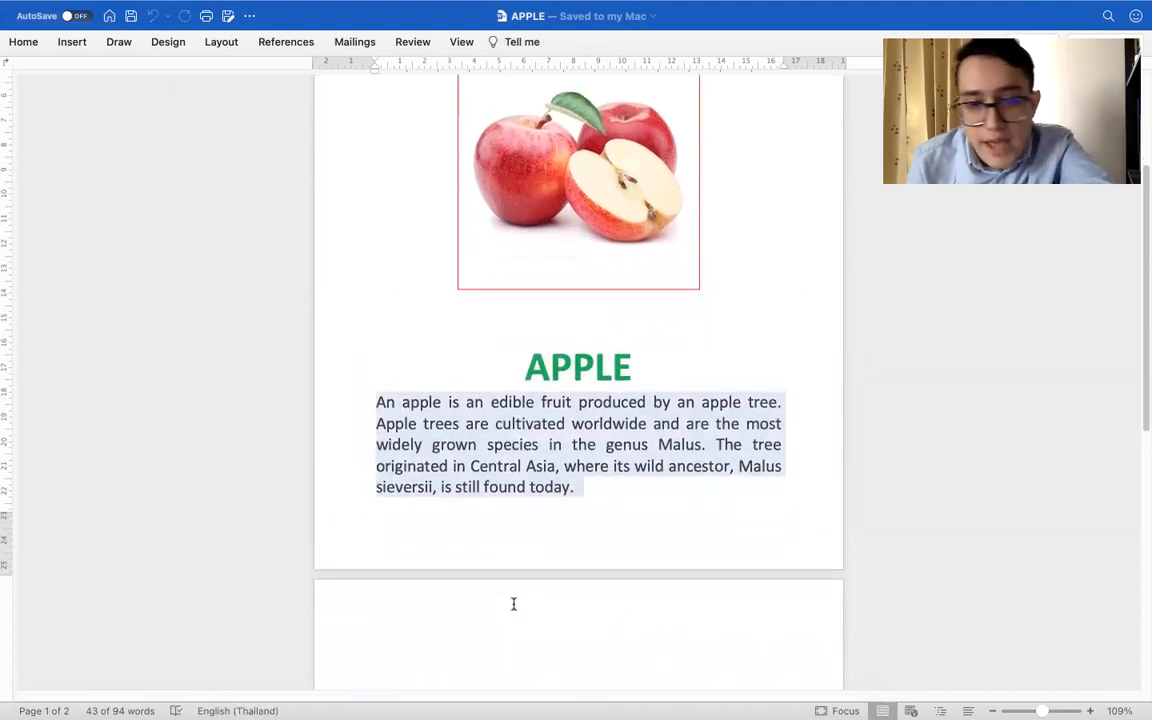
scroll(513, 604, "down", 5)
left_click(591, 414)
scroll(550, 522, "down", 3)
double_click(545, 570)
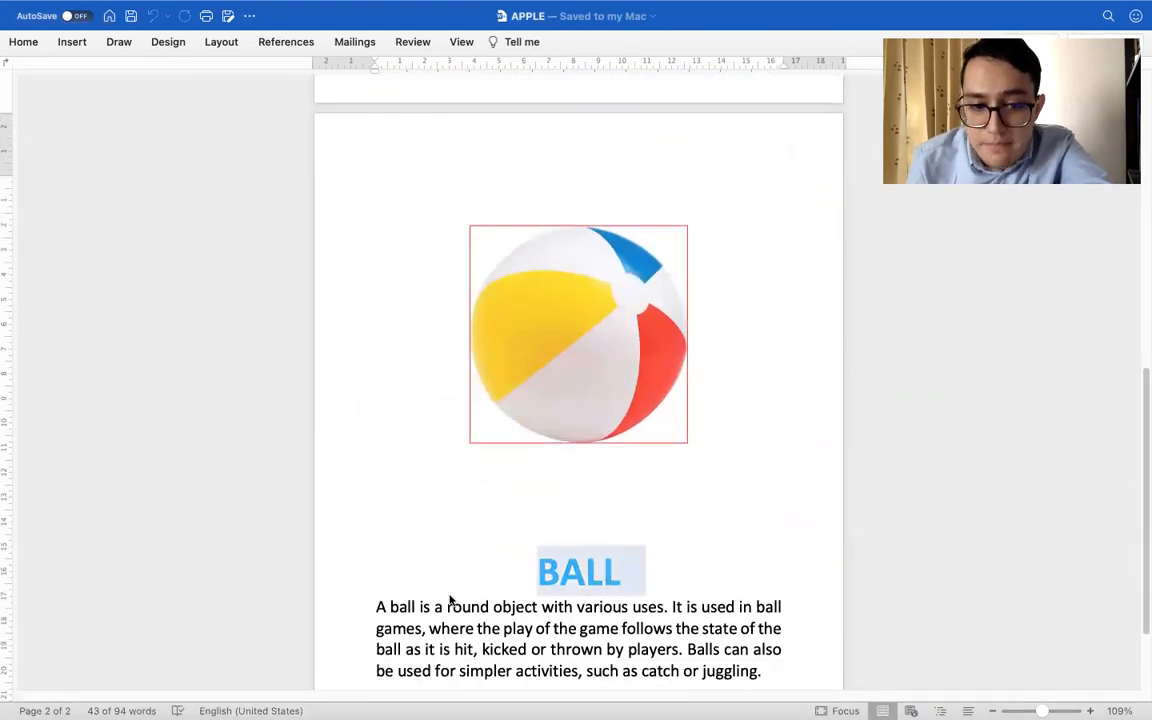
scroll(450, 599, "down", 2)
left_click_drag(379, 524, 759, 592)
scroll(755, 590, "down", 1)
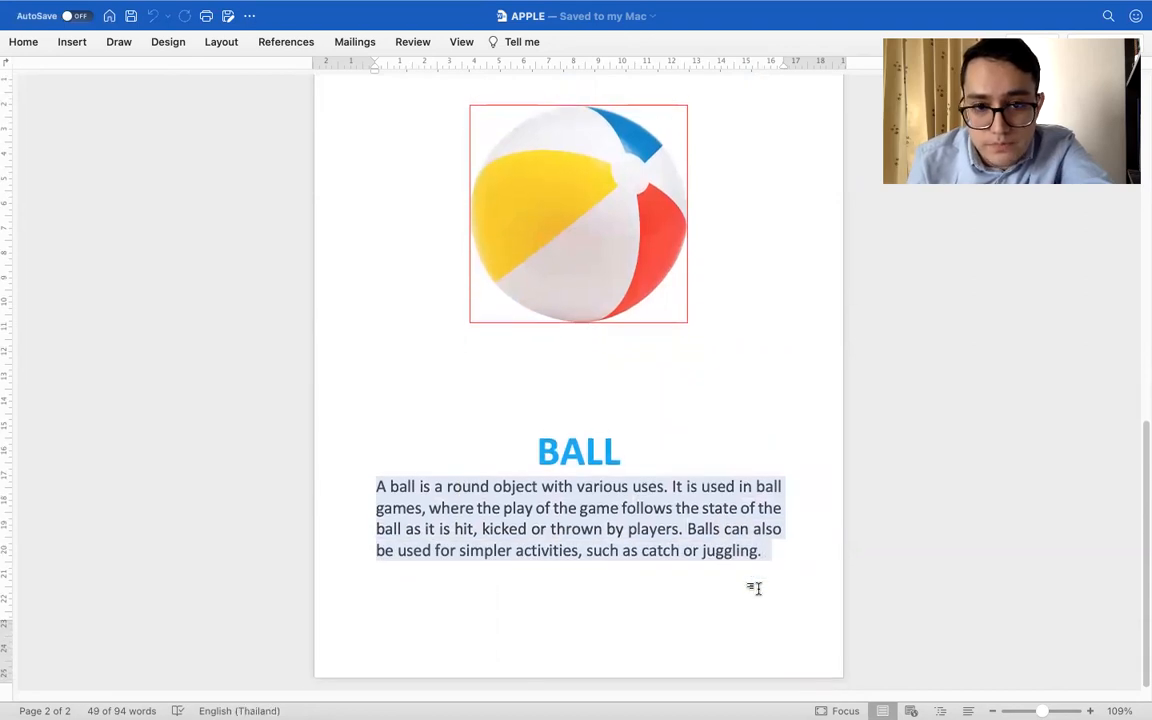
left_click(791, 566)
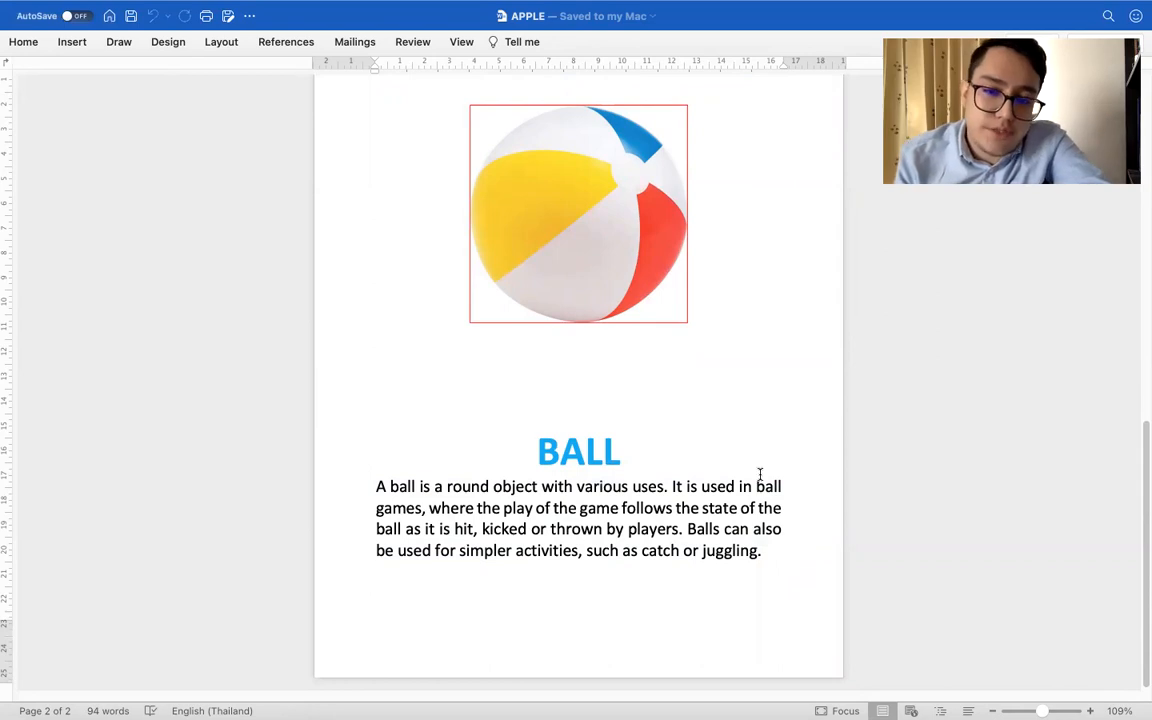
Copy the apple page's picture, heading and description paragraph from the APPLE document
scroll(760, 474, "up", 10)
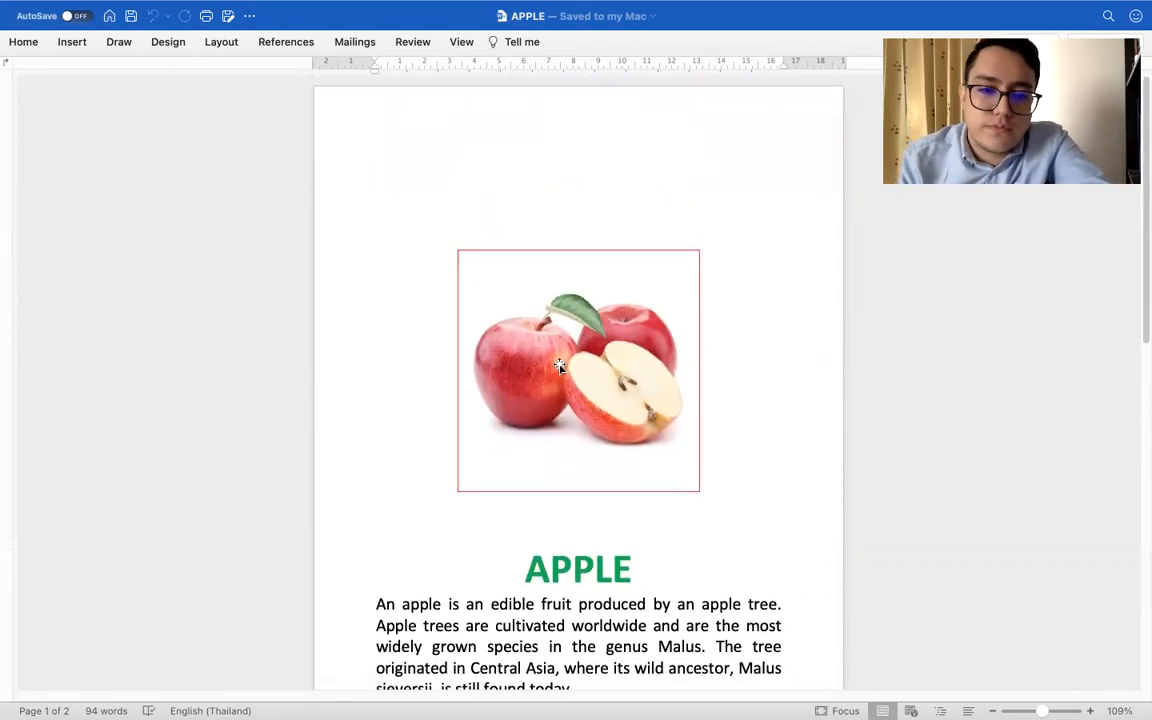
left_click_drag(454, 275, 615, 450)
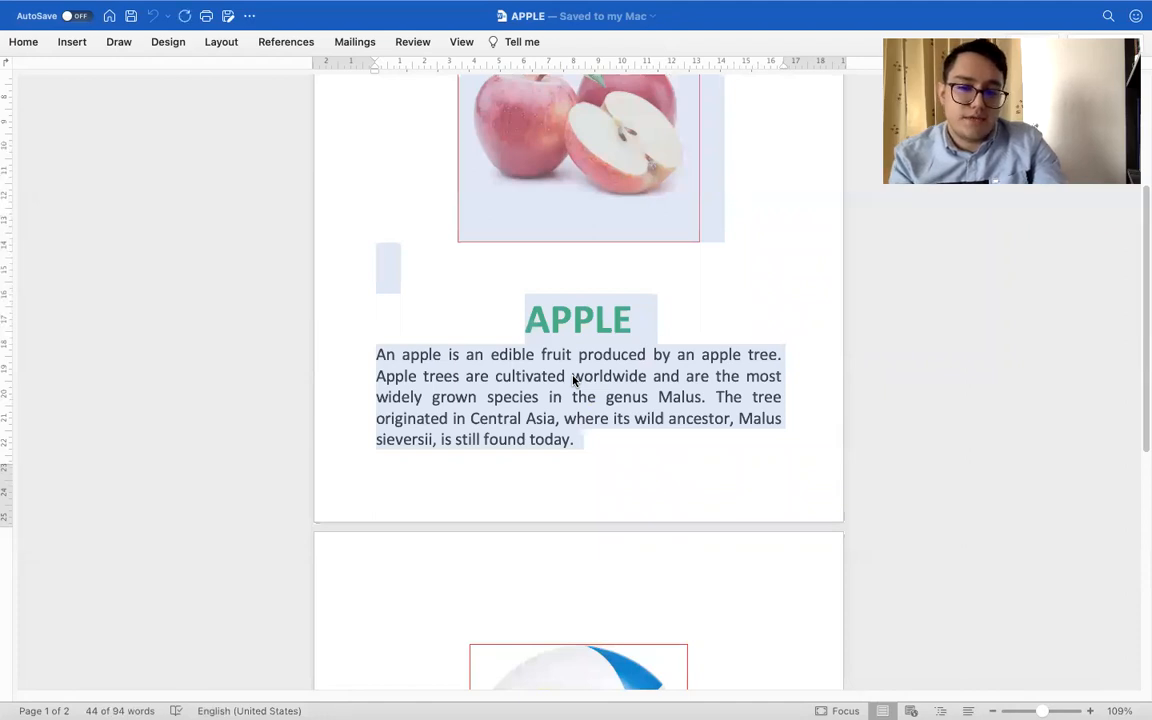
right_click(574, 381)
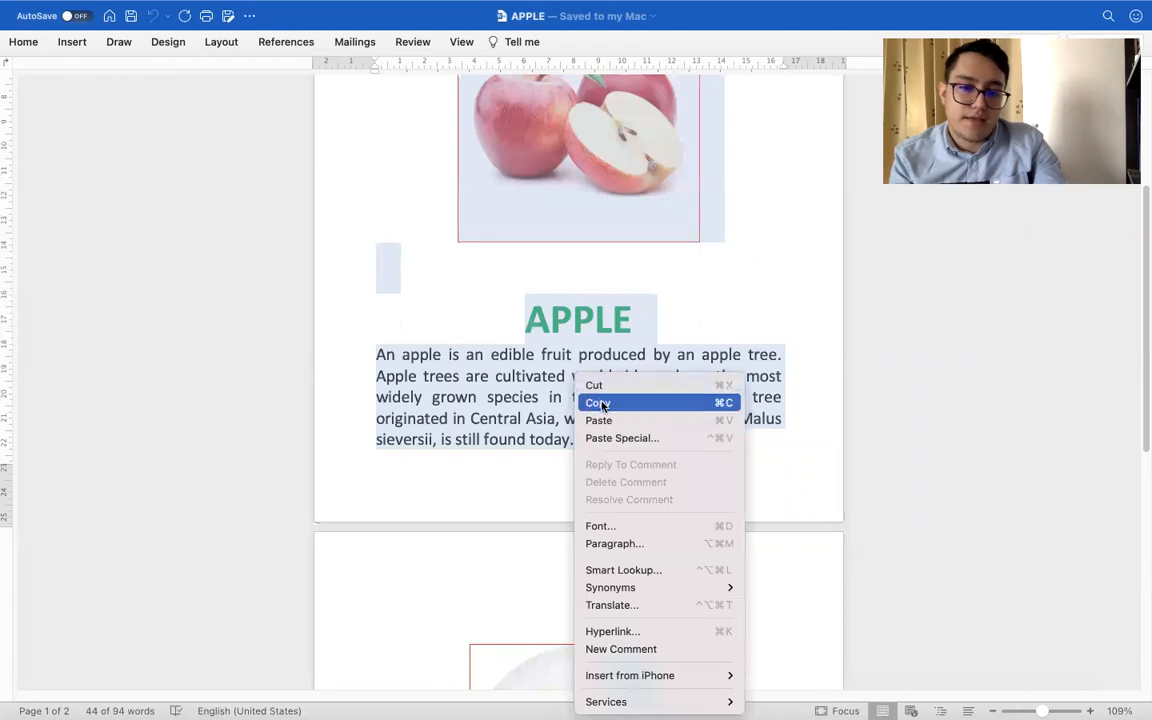
left_click(602, 404)
right_click(608, 378)
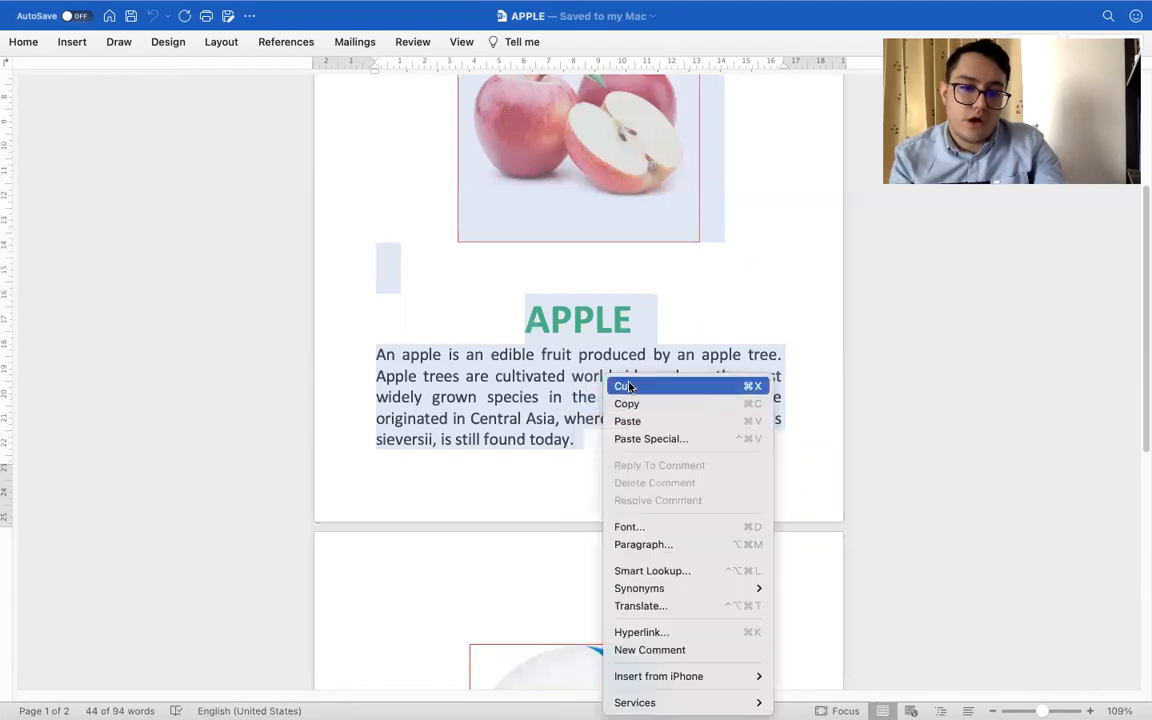
left_click(517, 404)
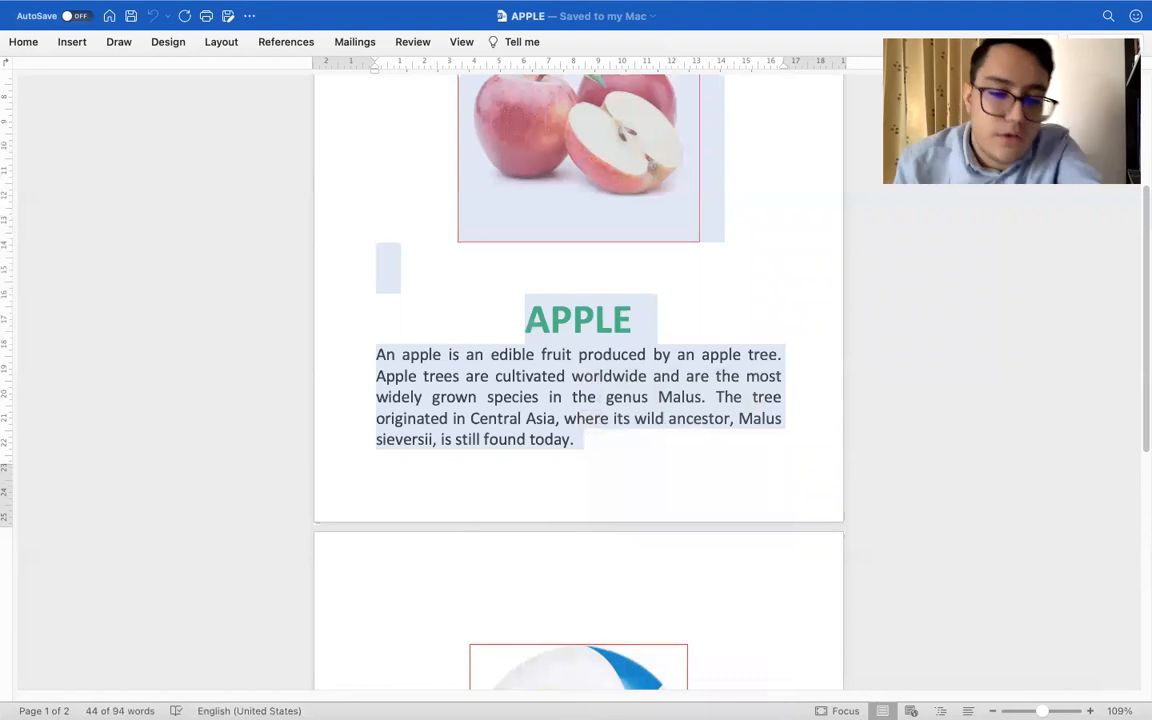
Create a new blank Word document alongside the APPLE document
mouse_move(319, 694)
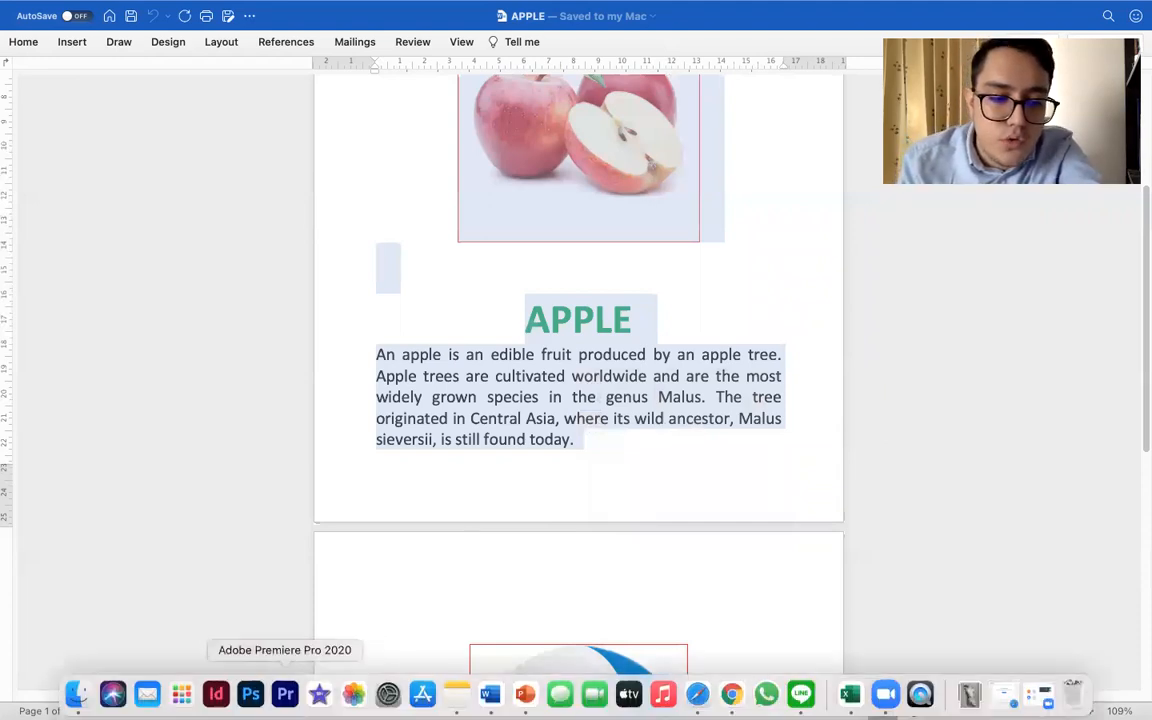
right_click(490, 694)
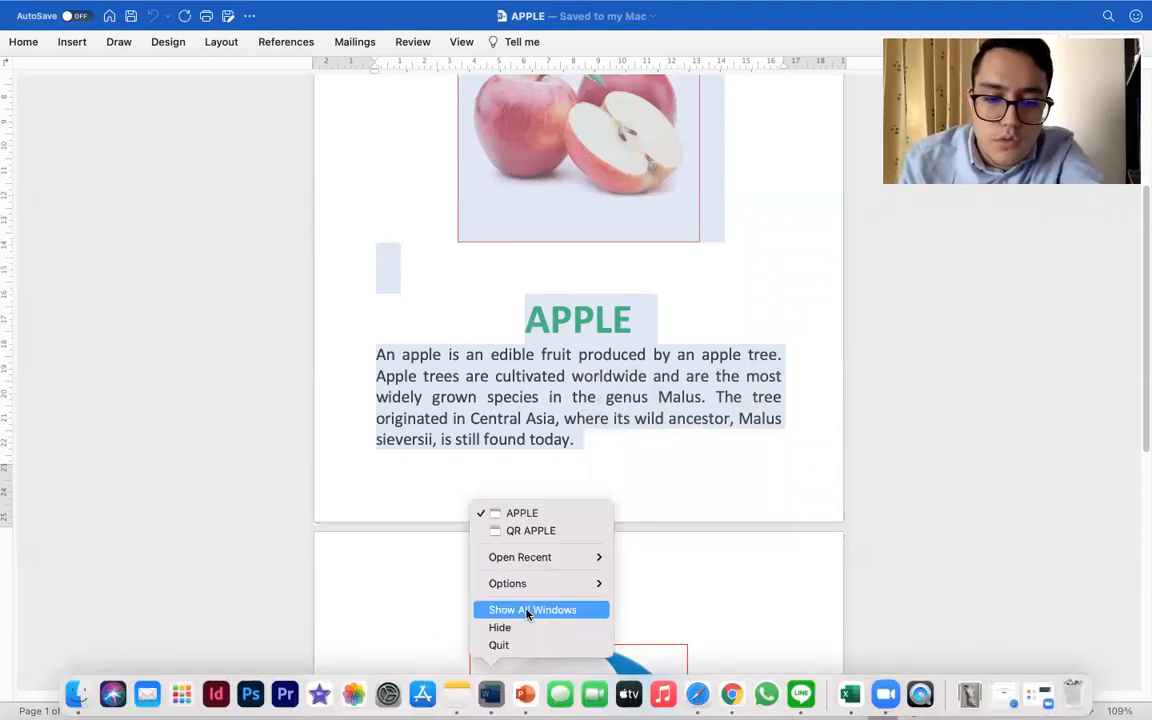
mouse_move(540, 587)
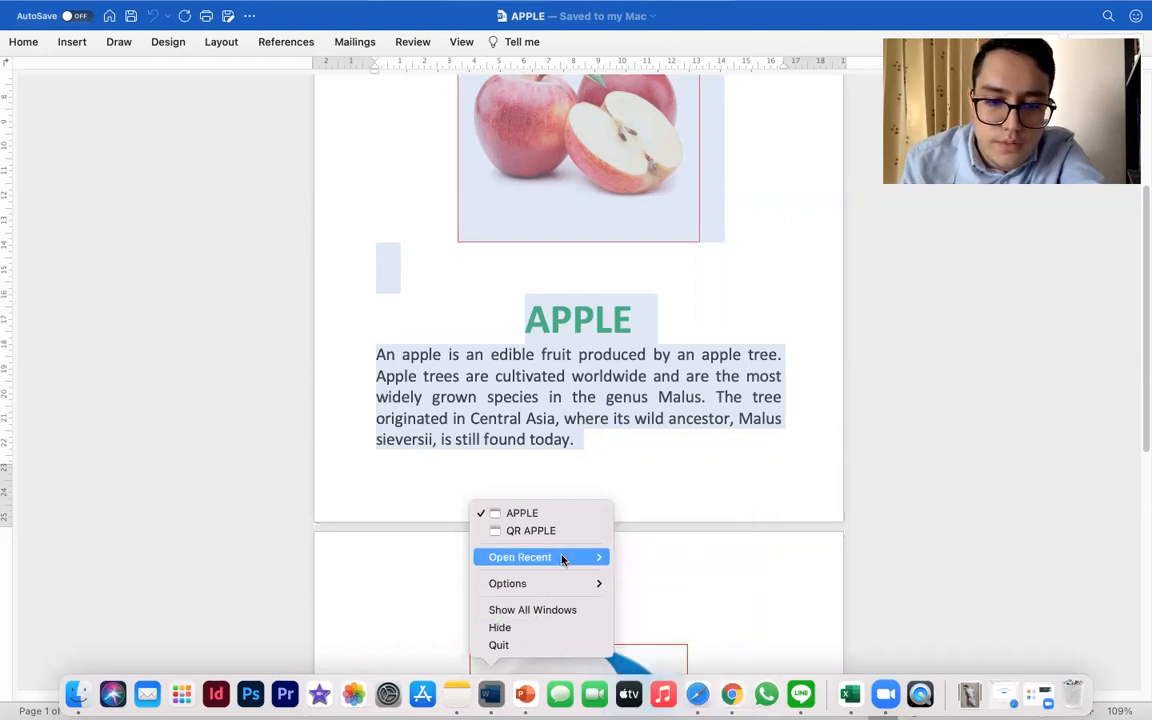
left_click(527, 692)
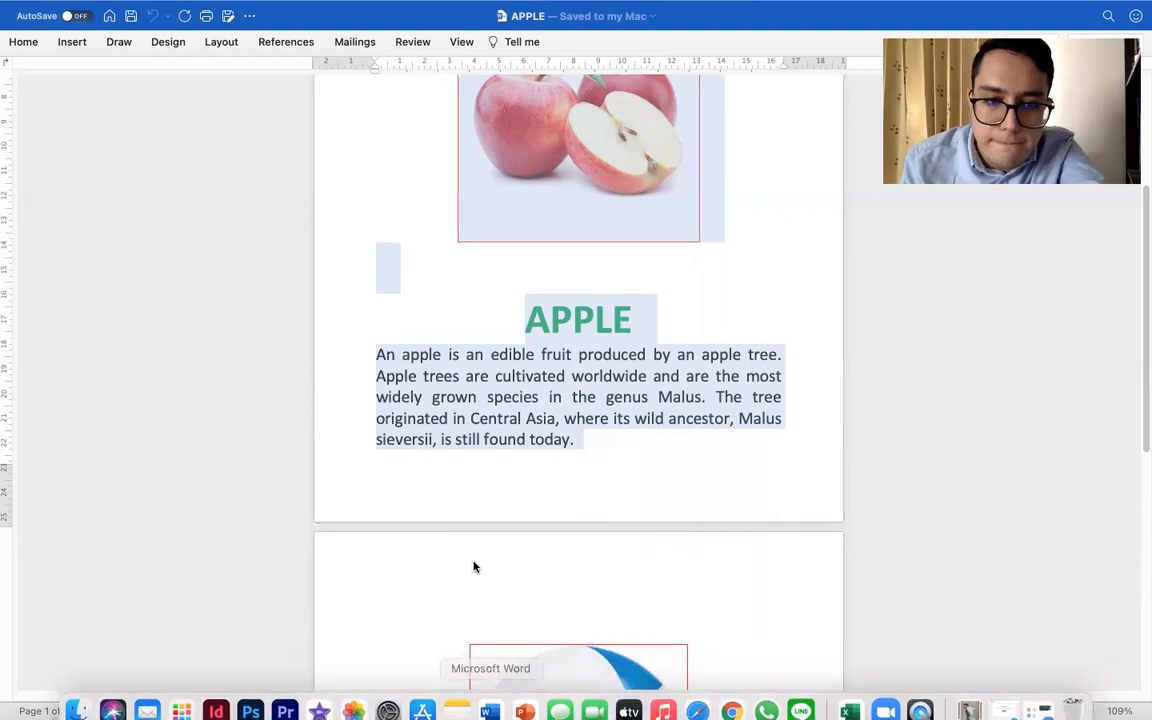
key("super+o")
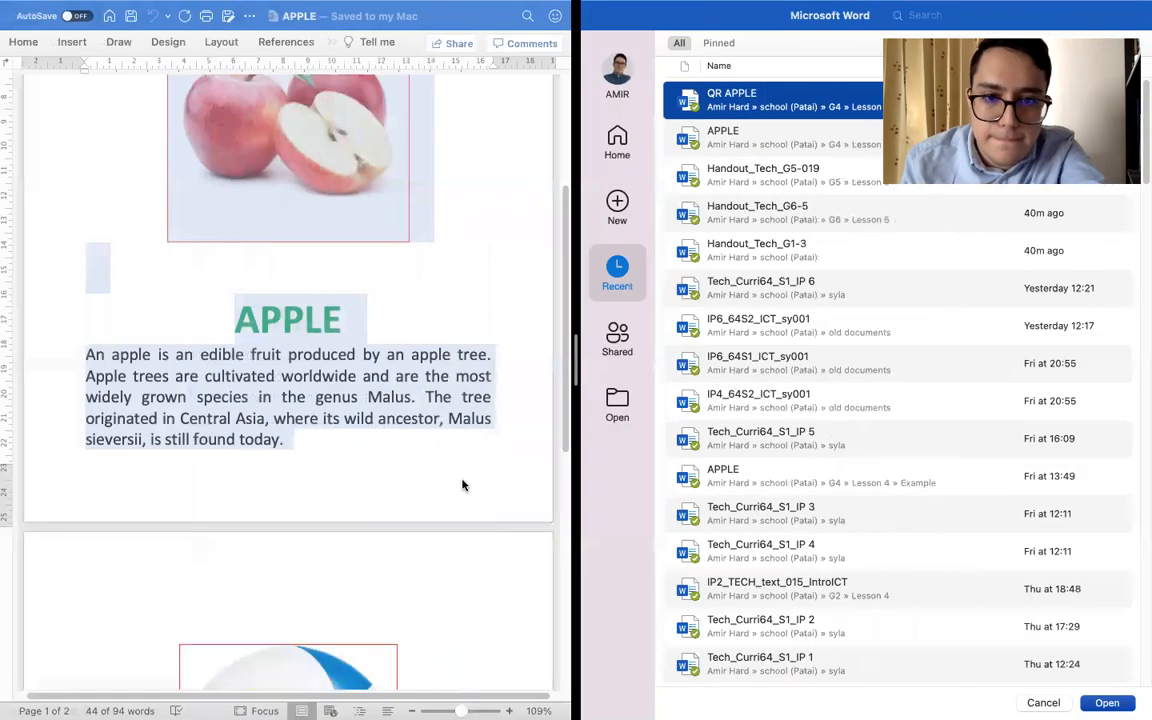
left_click(627, 210)
double_click(778, 141)
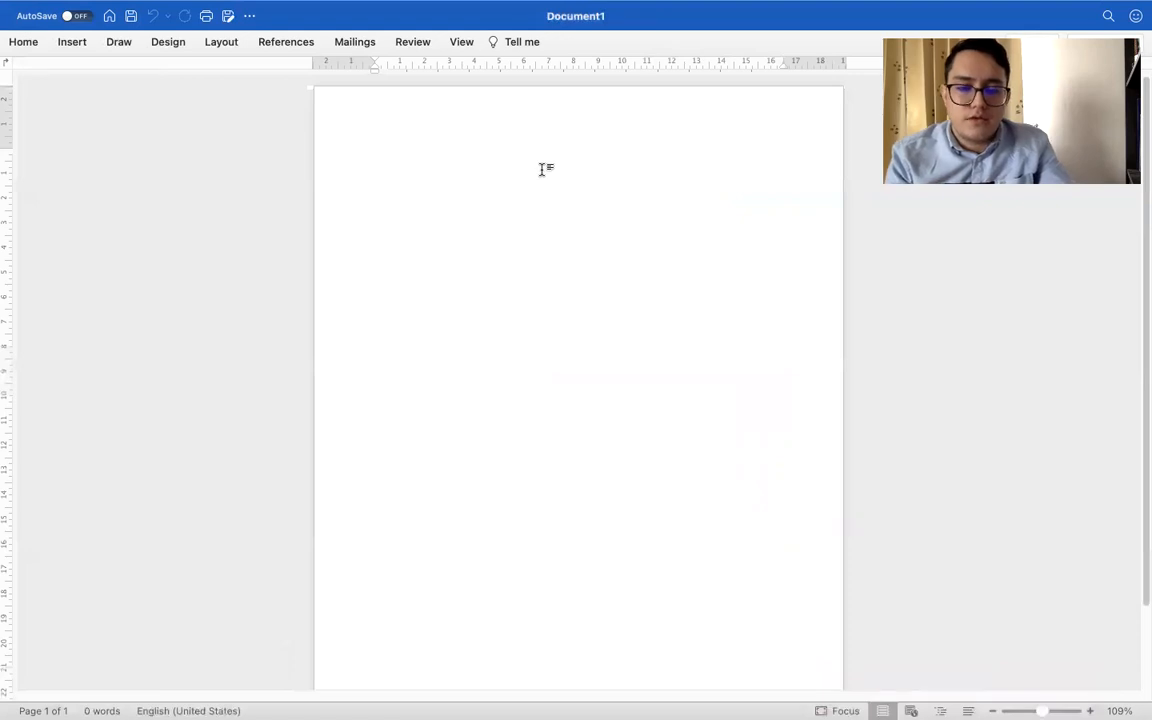
Paste the copied apple picture, heading and paragraph into the blank document and check the resulting page
key("super+v")
scroll(403, 420, "down", 1)
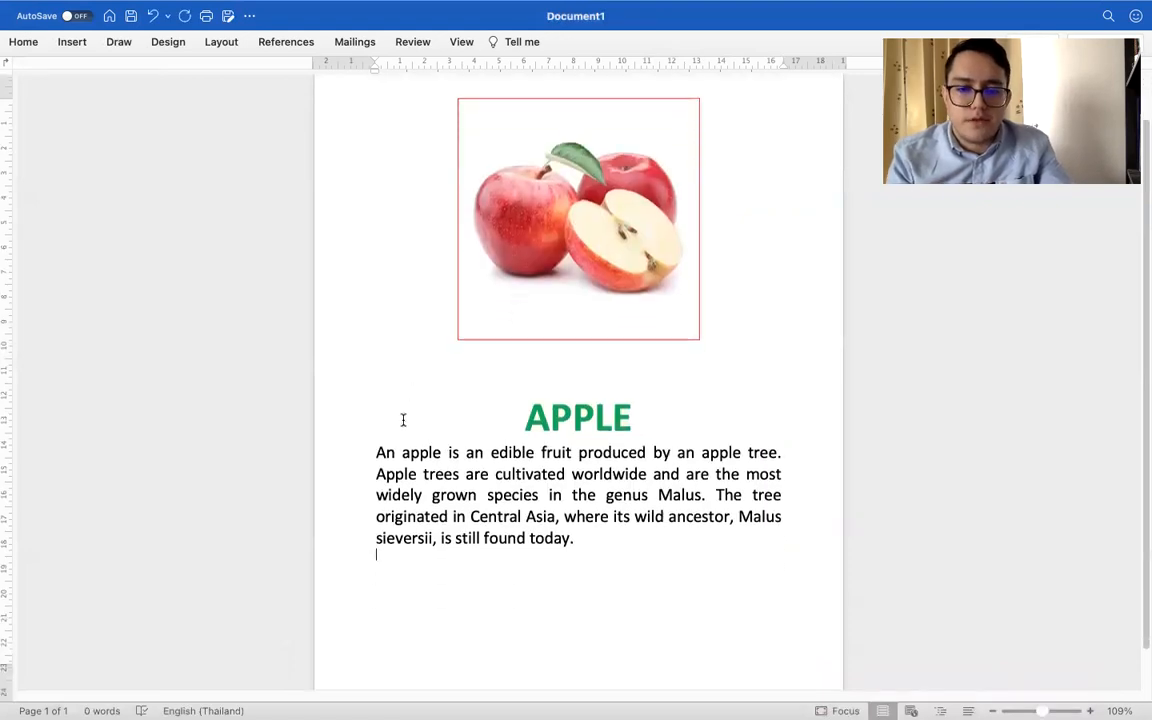
scroll(403, 420, "down", 2)
scroll(403, 420, "up", 3)
scroll(403, 420, "down", 2)
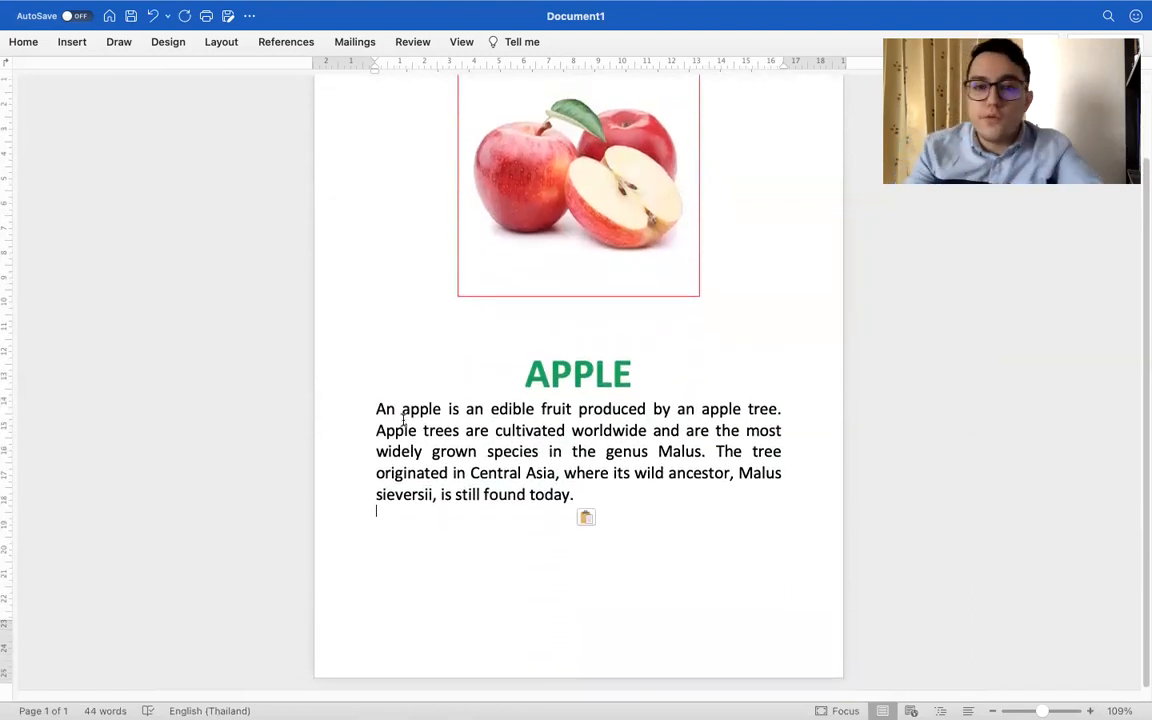
scroll(403, 420, "up", 2)
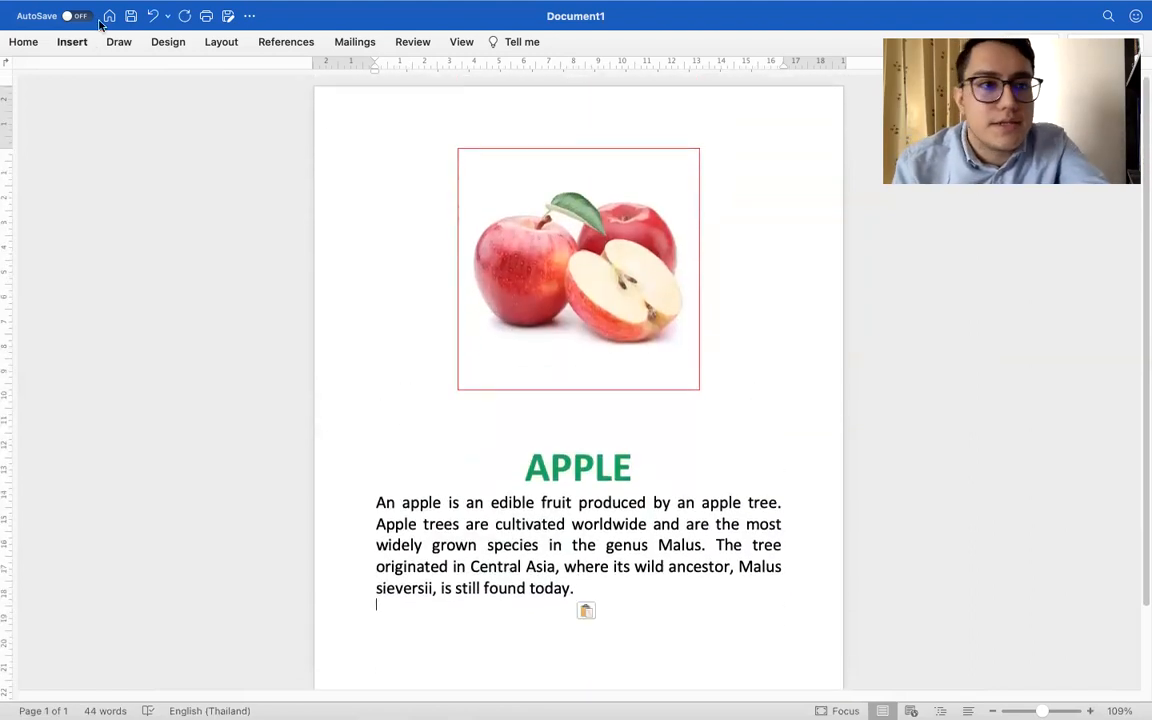
Export the apple page as APPLE.pdf in the Lesson 5 folder, continuing despite the paper size mismatch
left_click(226, 16)
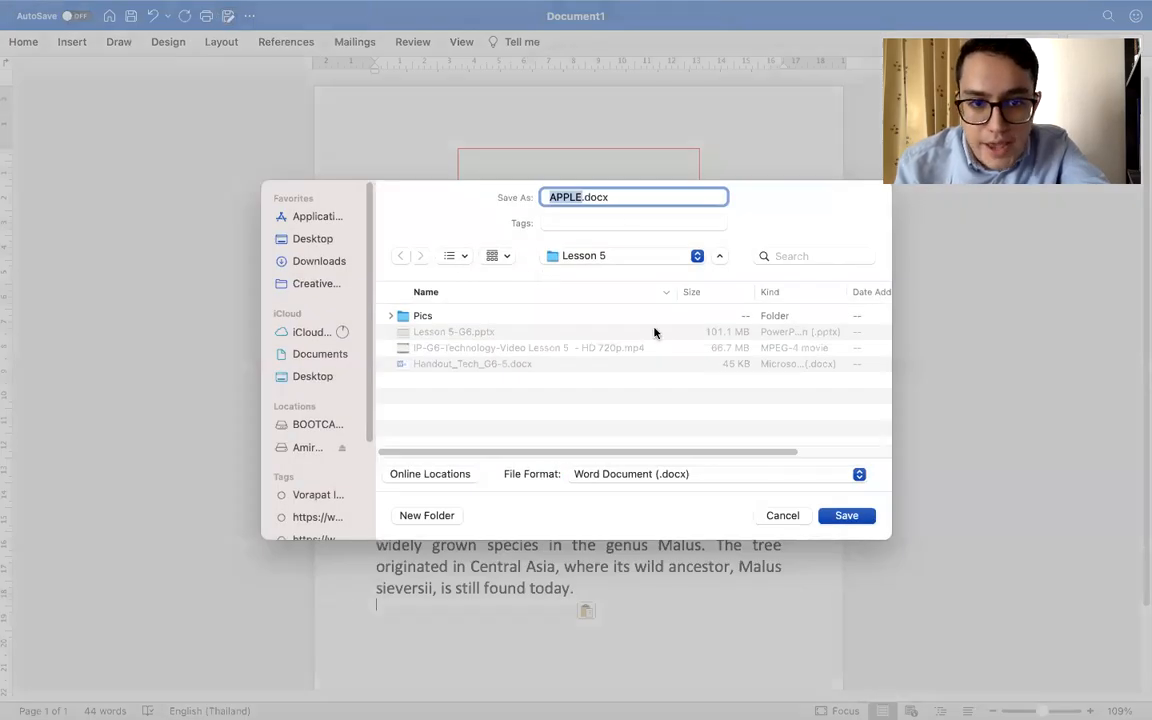
left_click(618, 474)
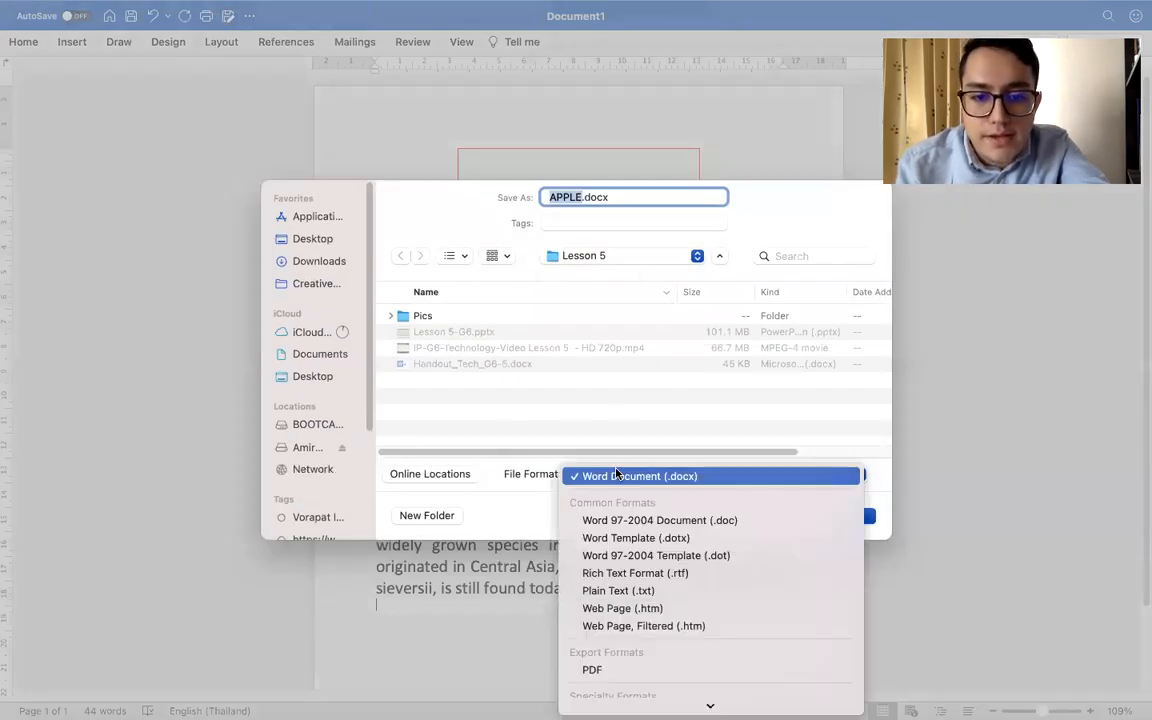
left_click(588, 668)
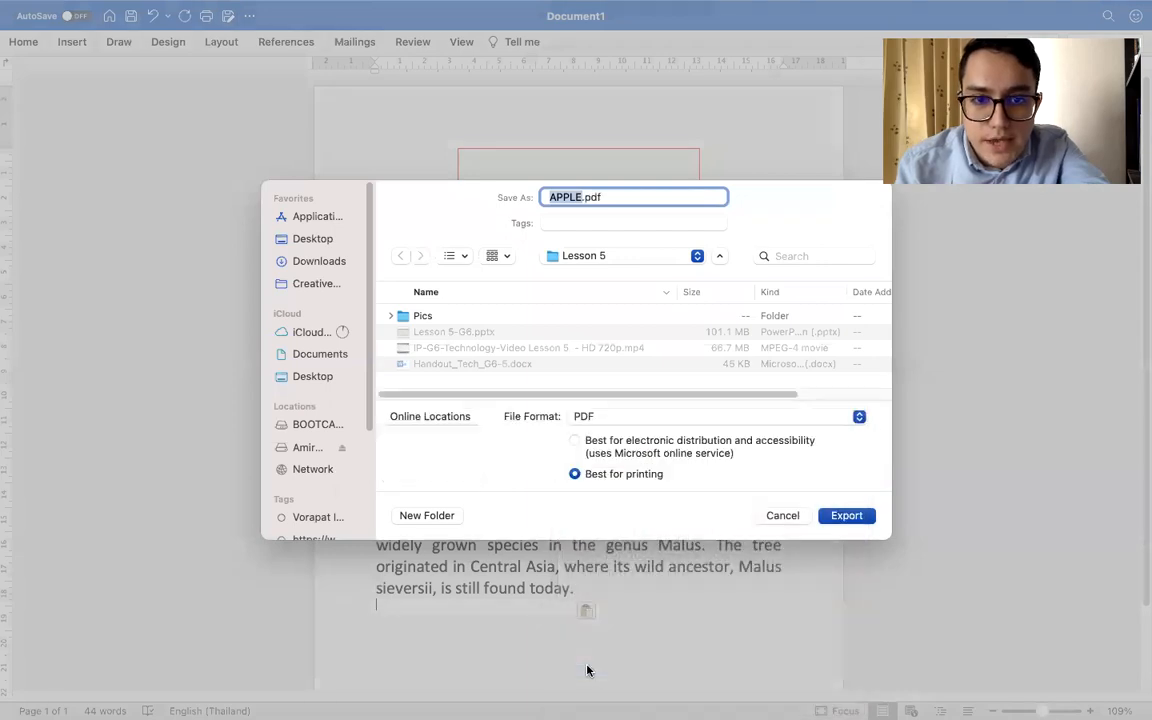
left_click(848, 516)
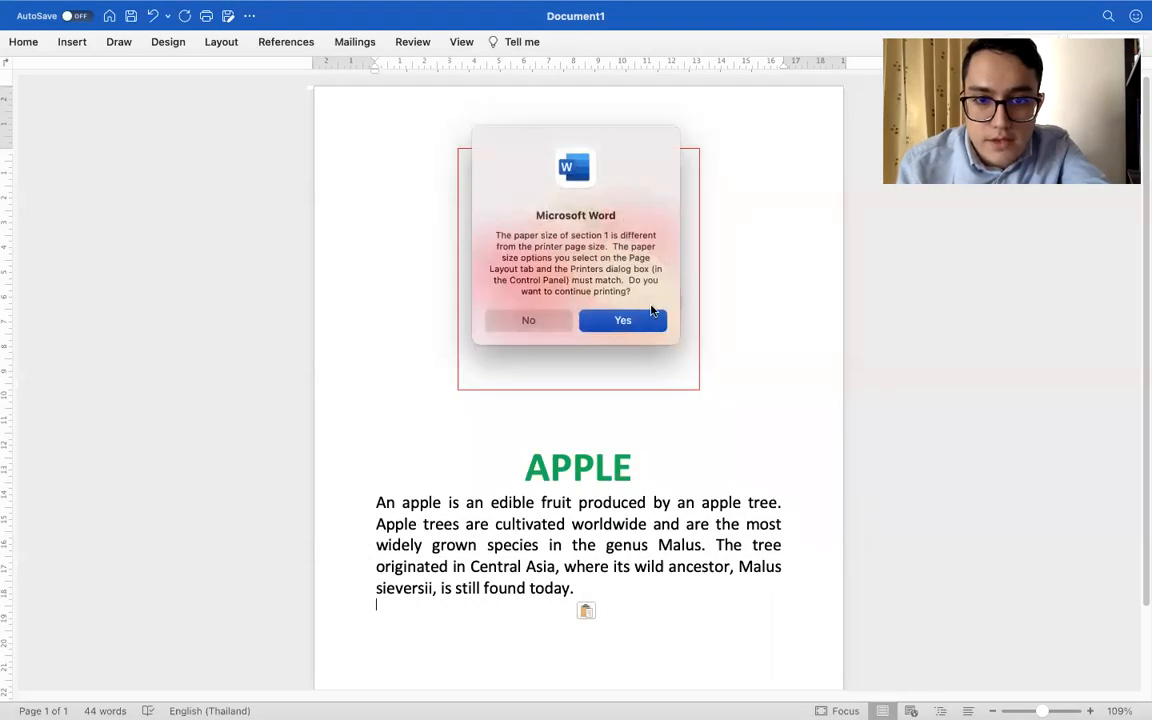
left_click(623, 320)
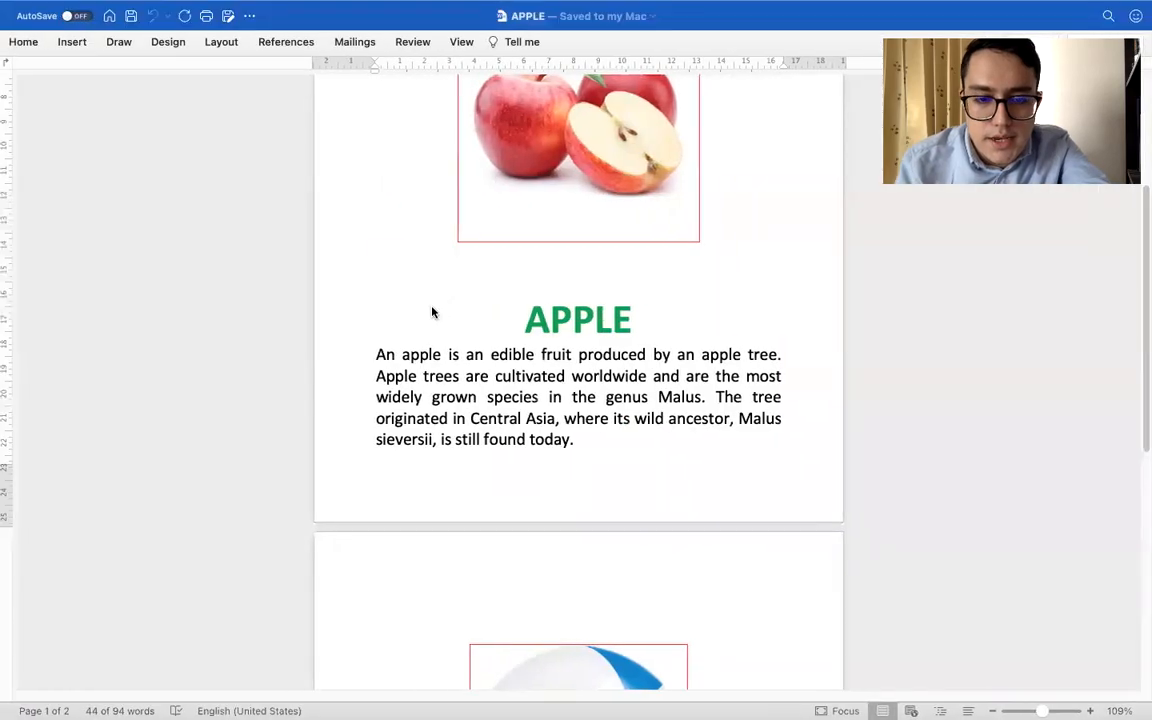
Return to the APPLE document and copy the ball page's picture, heading and description paragraph
left_click_drag(432, 314, 473, 548)
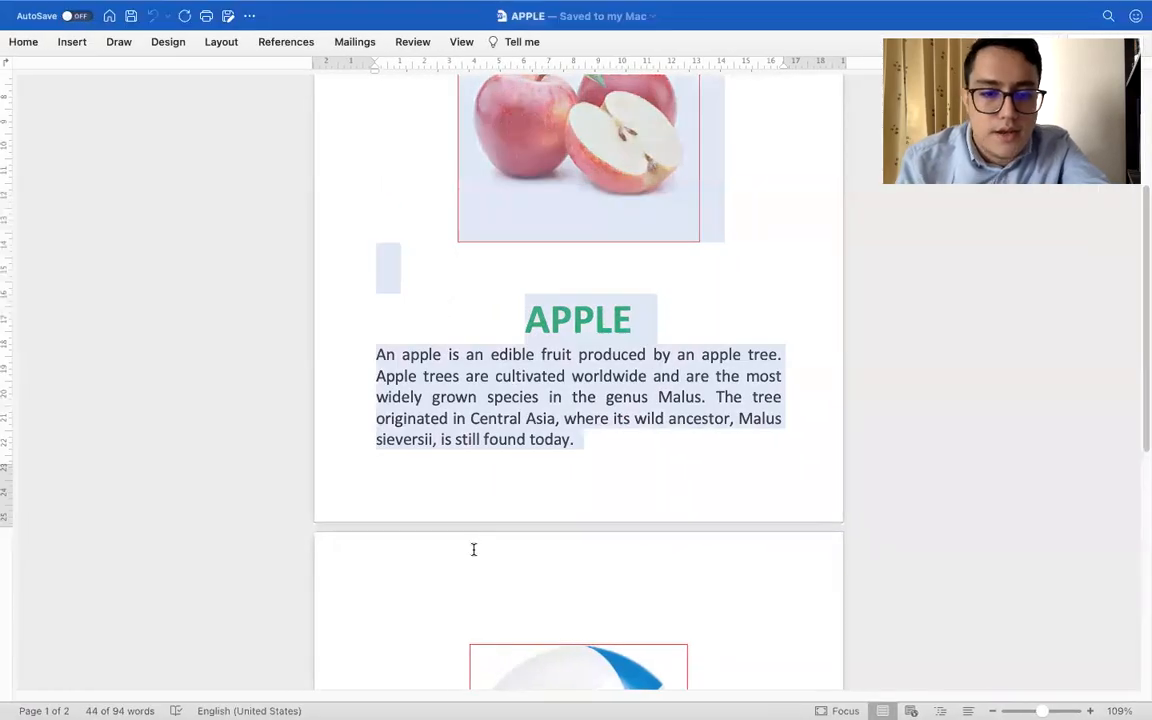
scroll(473, 550, "down", 5)
scroll(473, 552, "down", 5)
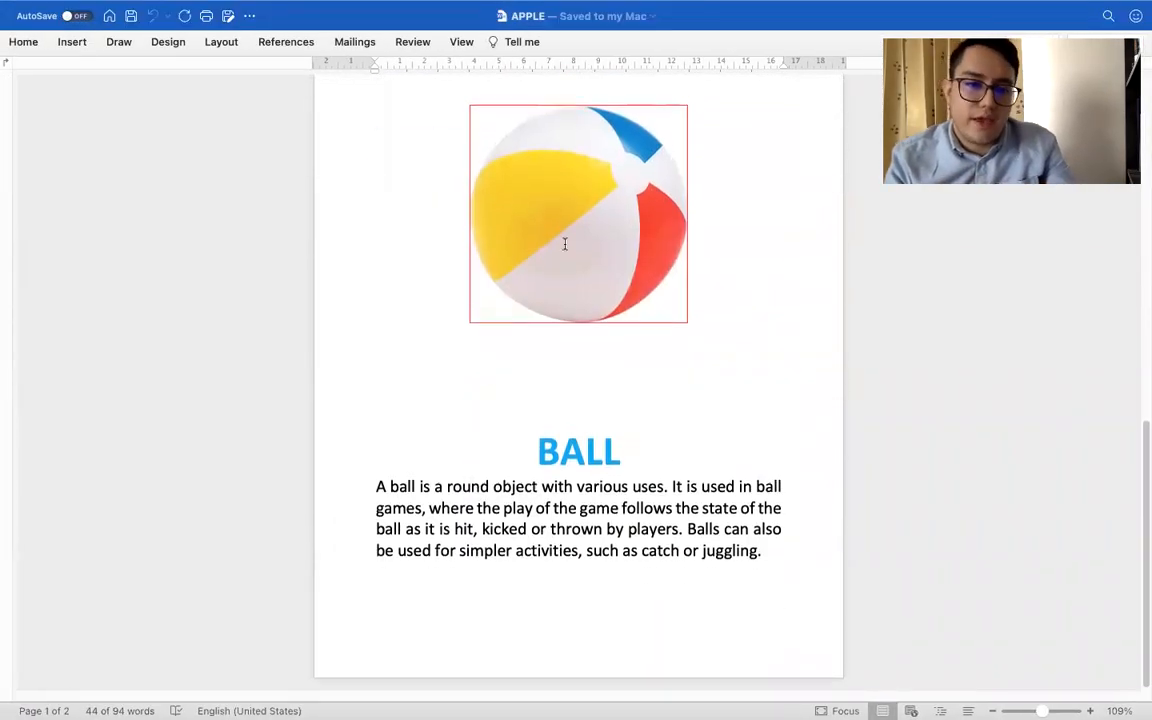
left_click(828, 590, "shift")
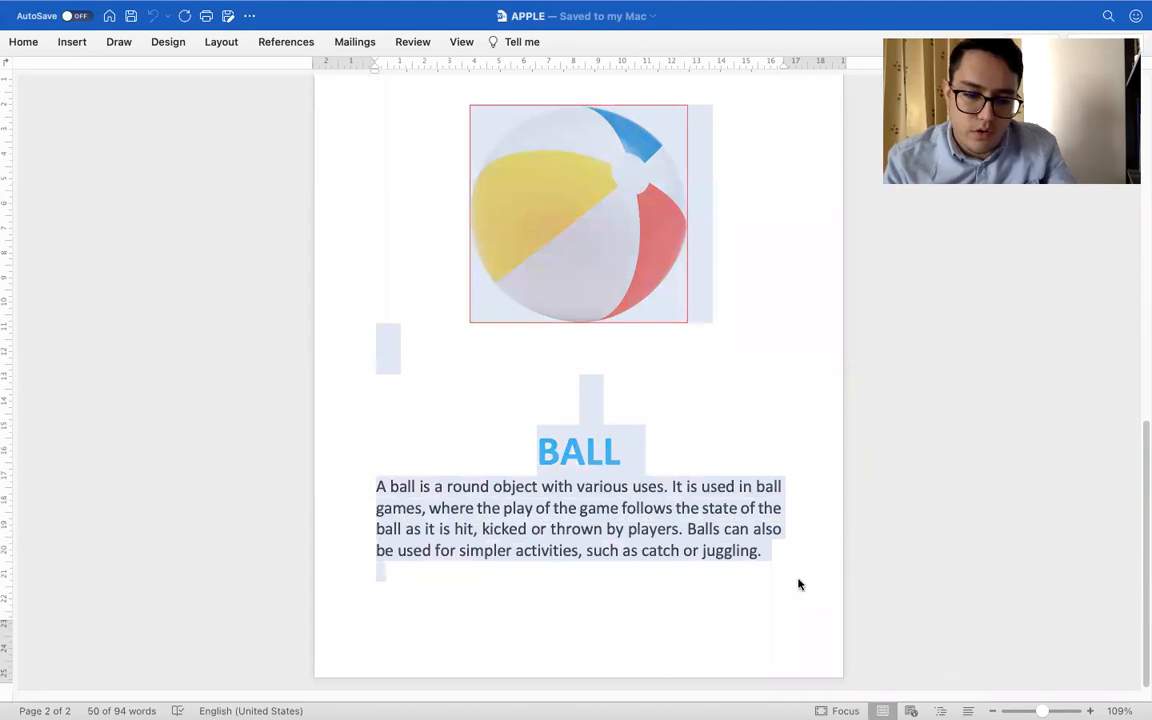
Replace all the content of Document1 with the copied ball picture, heading and paragraph
key("ctrl+Right")
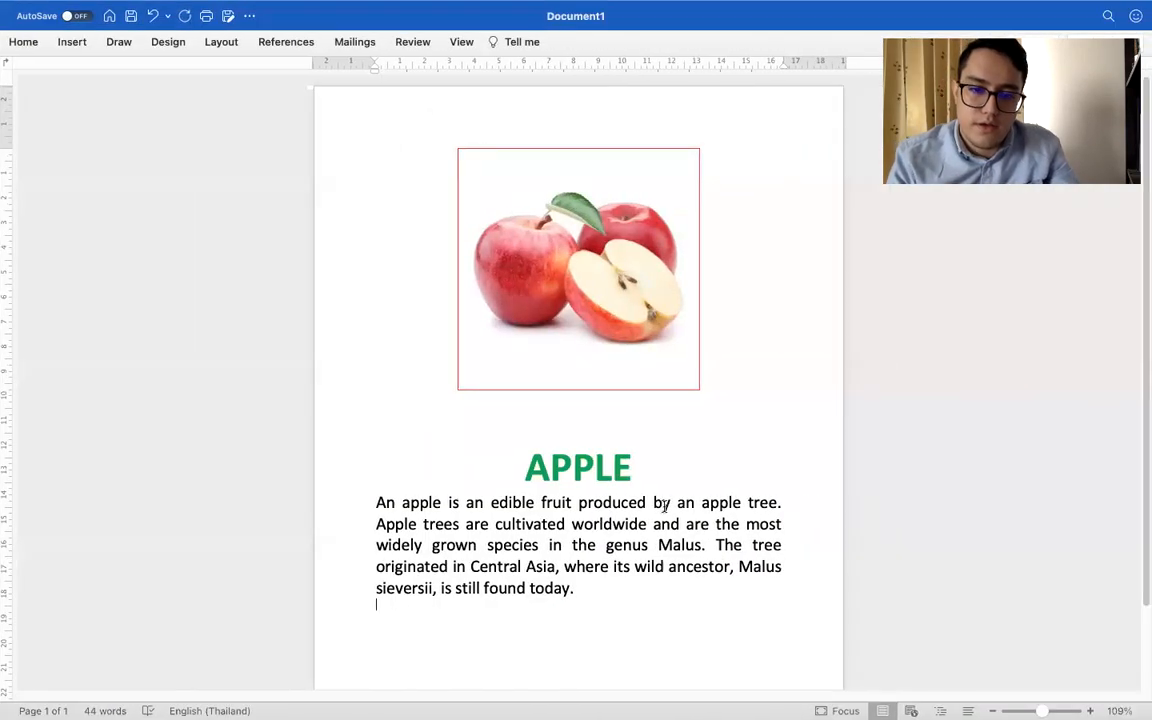
key("super+a")
type("BALL A ball is a round object with various uses. It is used in ball games, where the play of the game follows the state of the ball as it is hit, kicked or thrown by players. Balls can also be used for simpler activities, such as catch or juggling.")
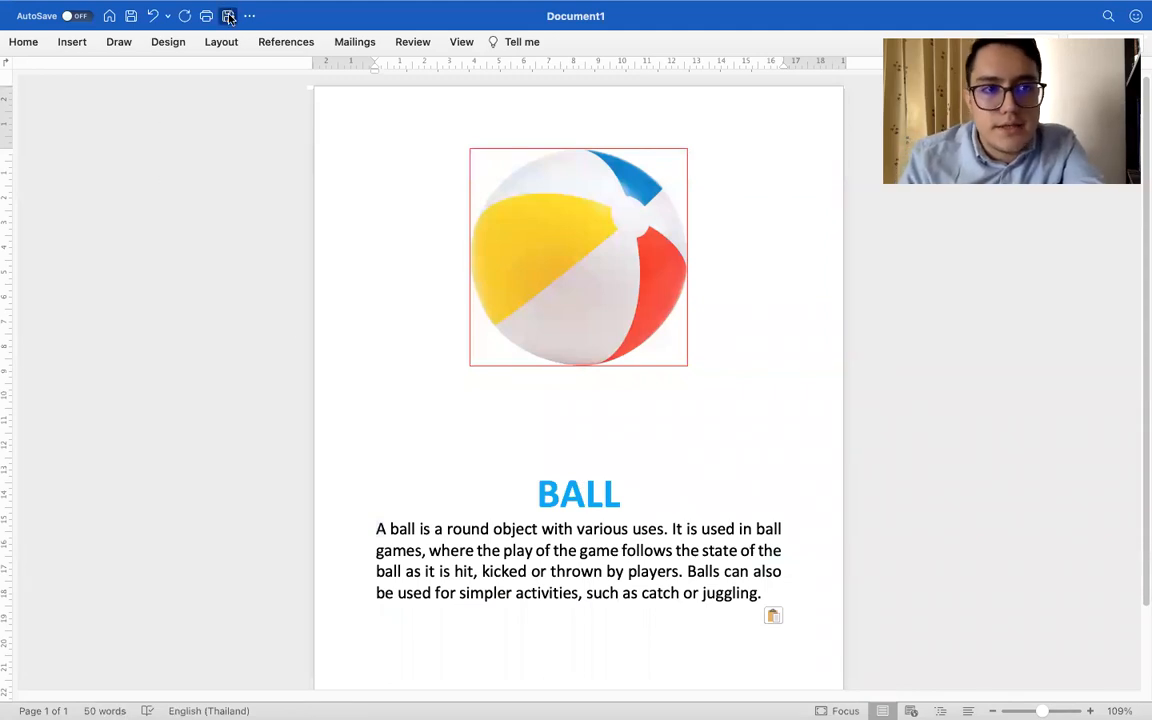
Export the ball page in PDF format as BALL.pdf in the Lesson 5 folder
left_click(229, 17)
left_click(636, 474)
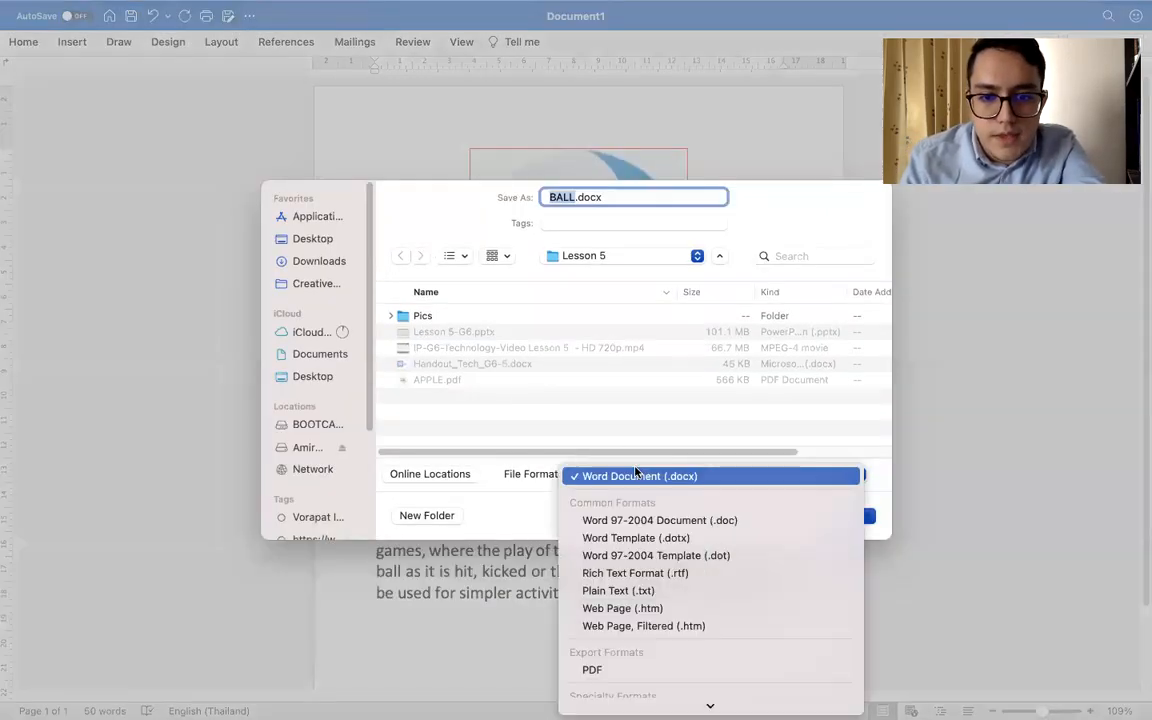
left_click(657, 667)
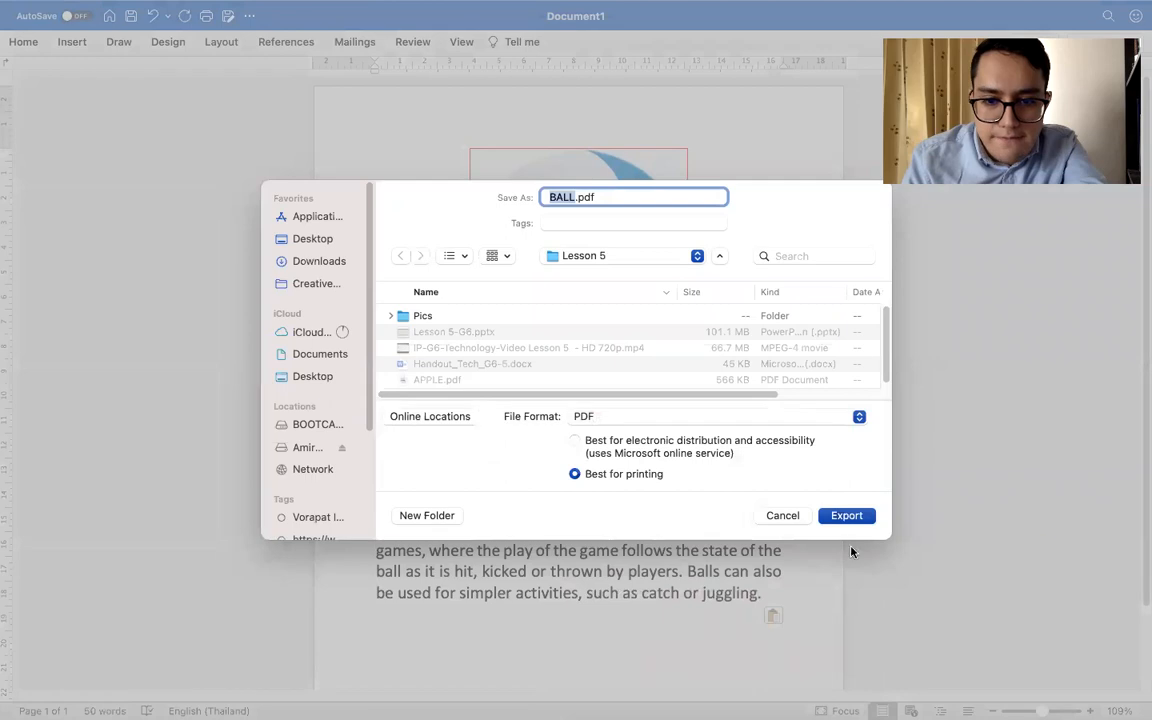
left_click(847, 516)
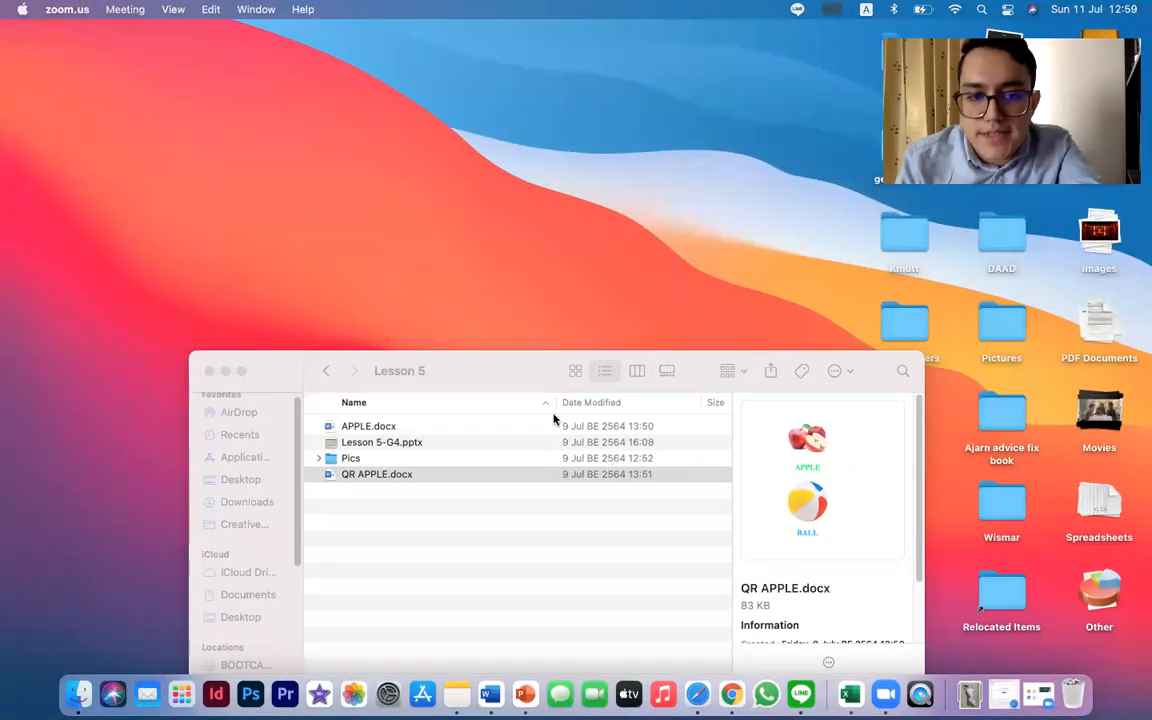
left_click_drag(473, 368, 433, 160)
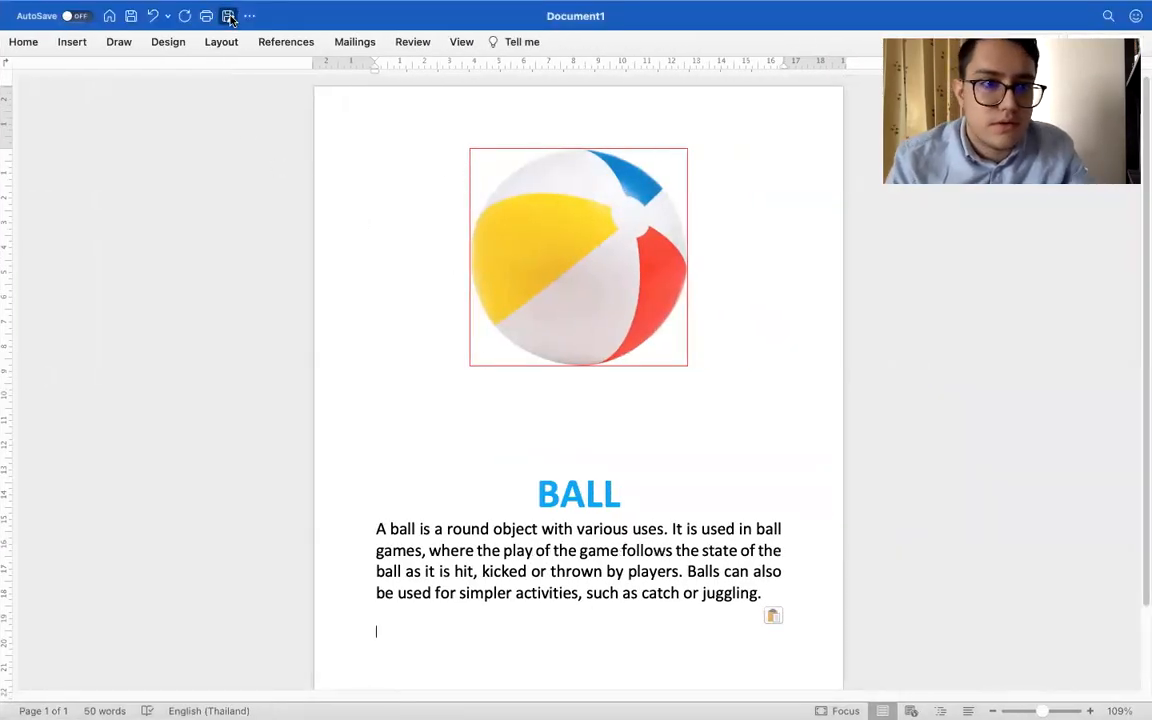
left_click(229, 17)
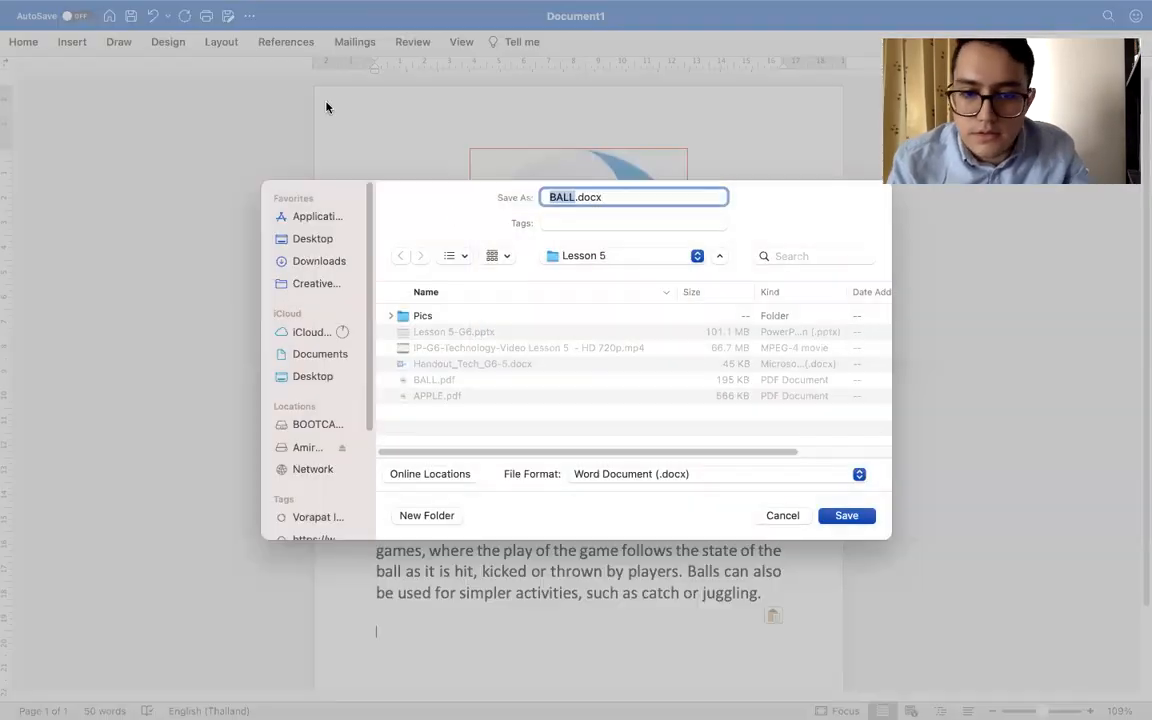
left_click(650, 478)
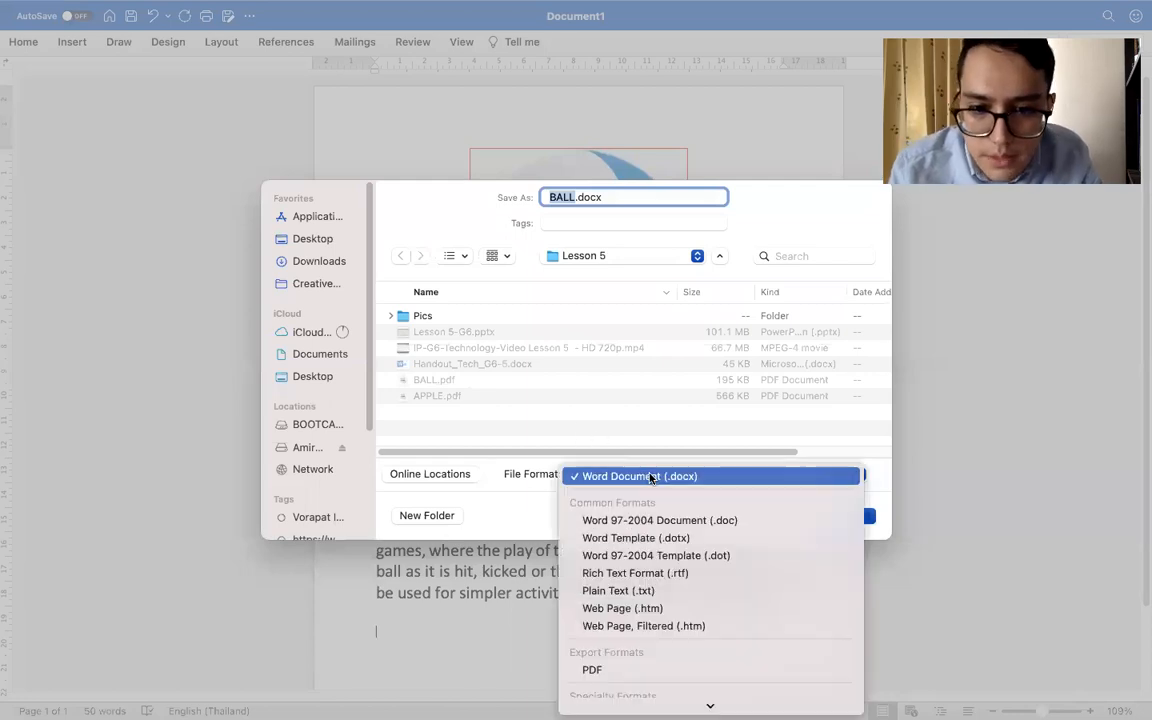
left_click(653, 682)
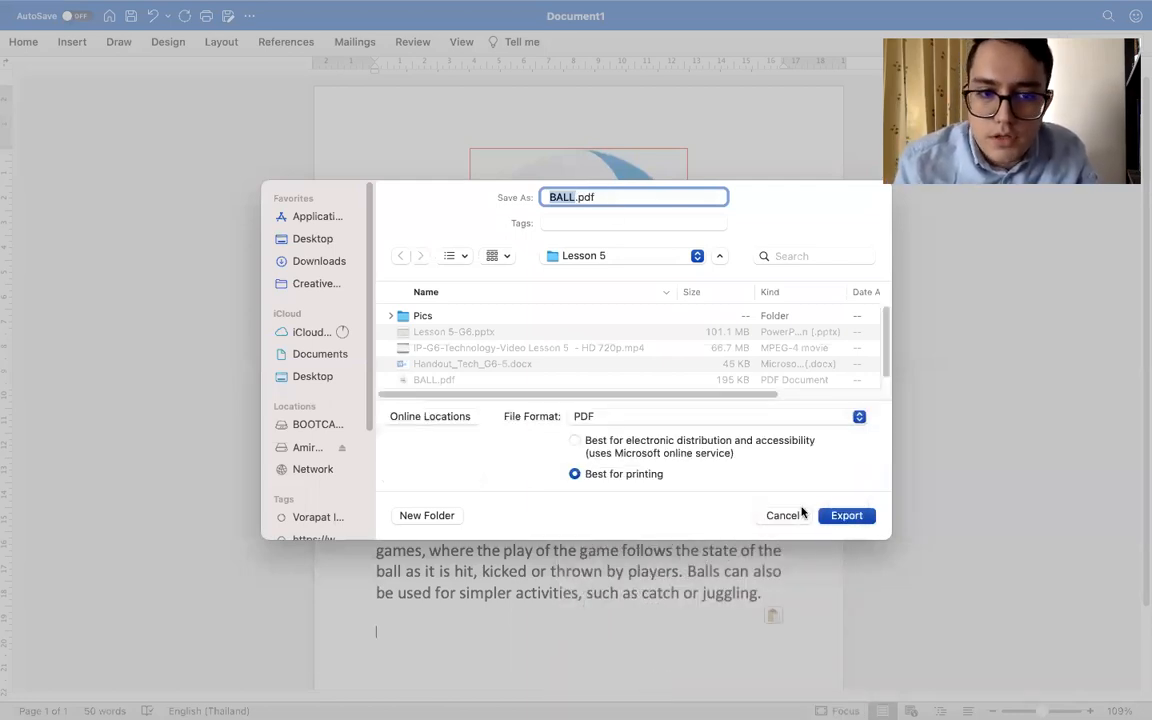
left_click(845, 518)
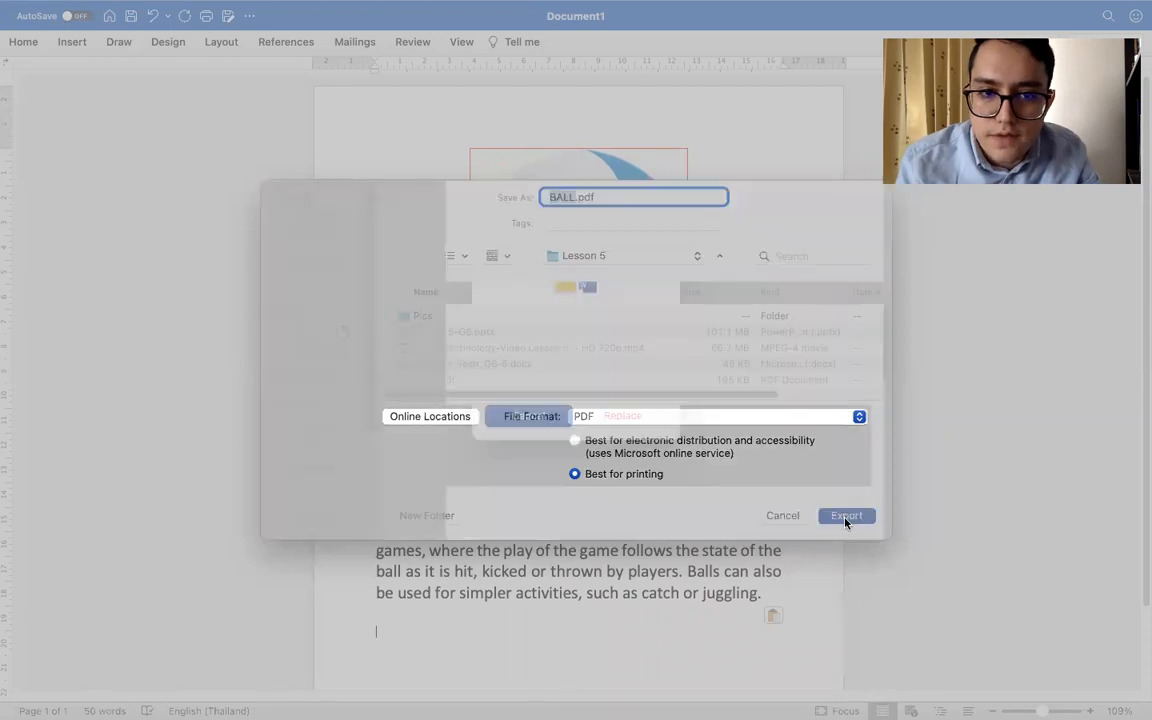
left_click(560, 440)
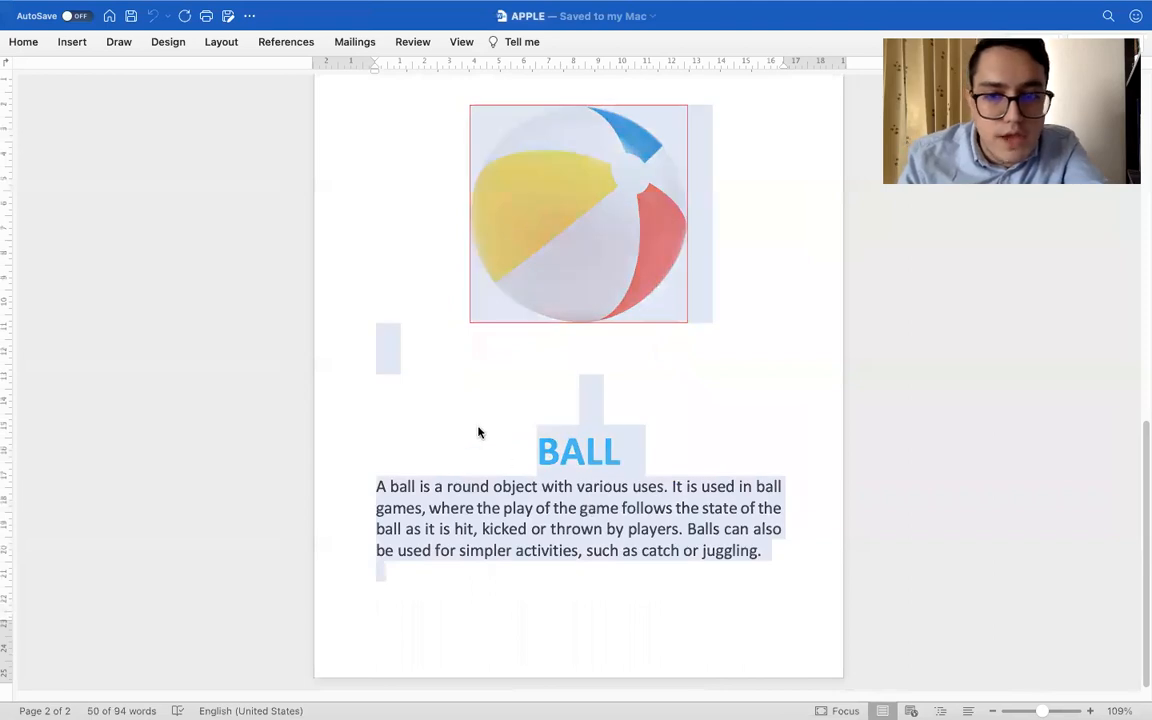
left_click(476, 432)
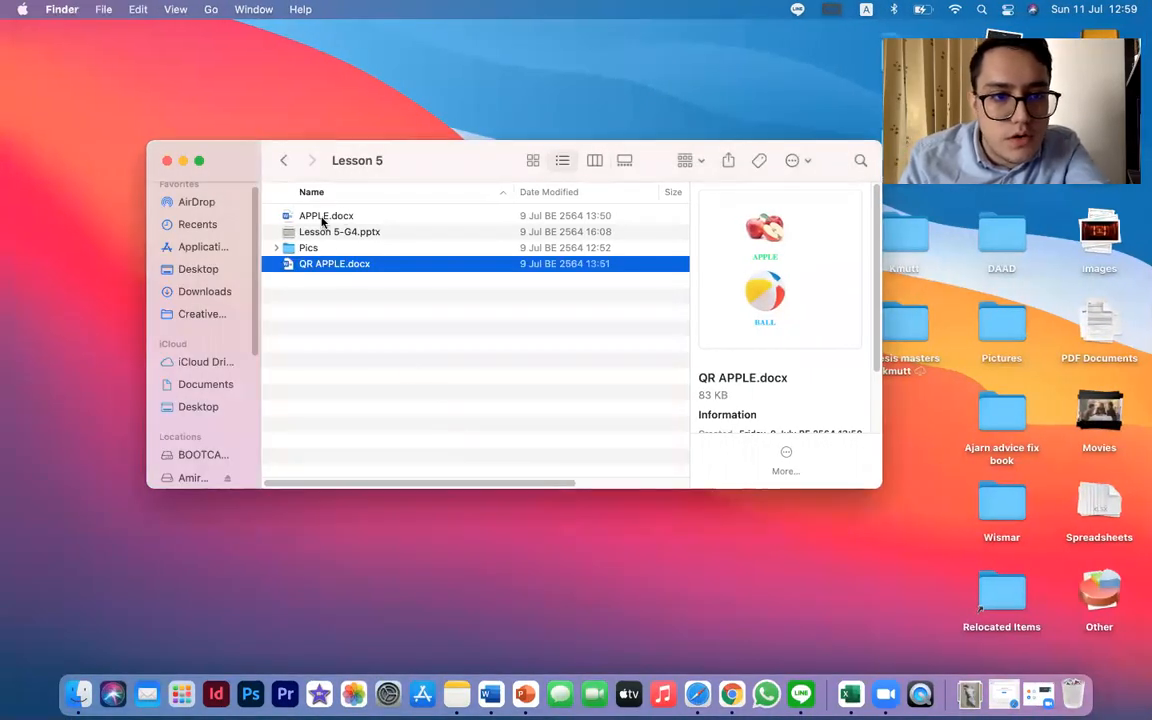
Look through the G4 Lesson 5, Pics, Lesson 4 and Example folders for the exported PDF files
left_click(330, 247)
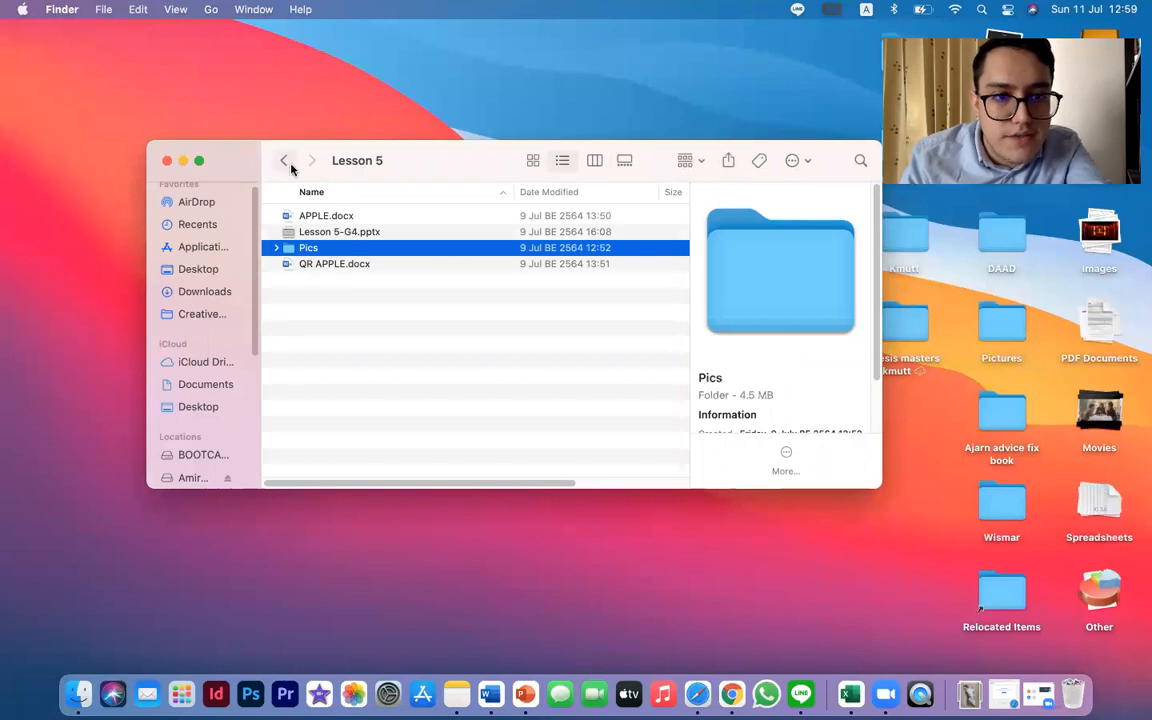
left_click(338, 216)
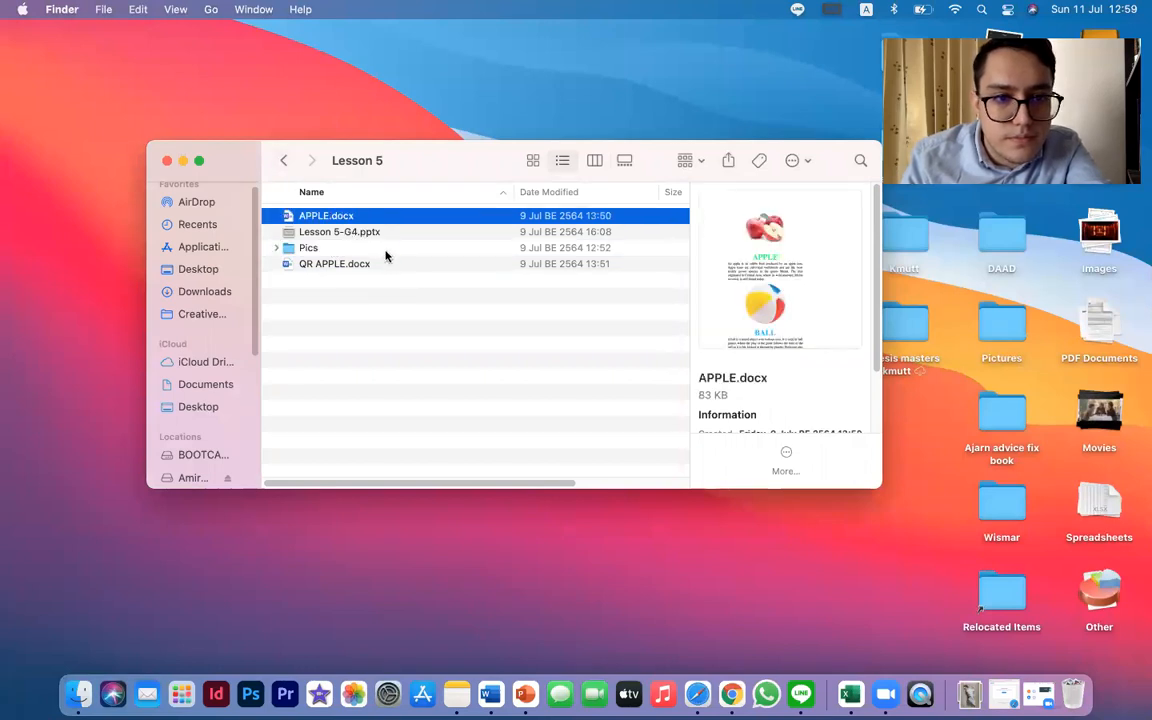
double_click(308, 248)
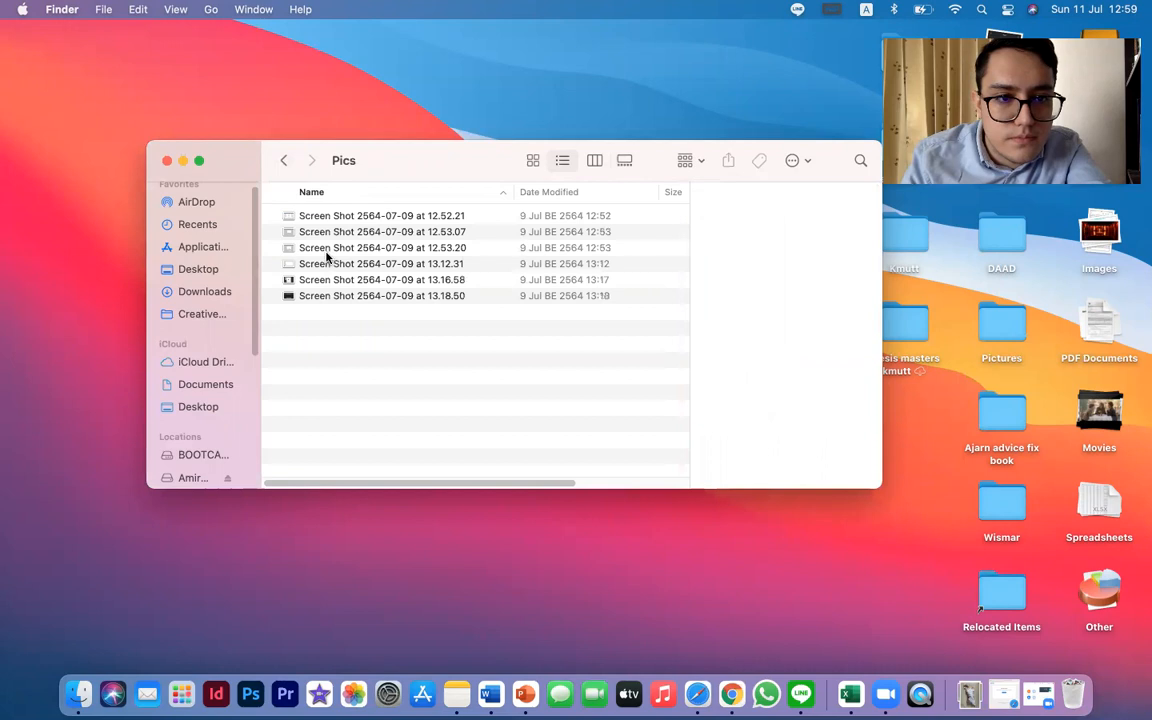
left_click(284, 161)
left_click(284, 161)
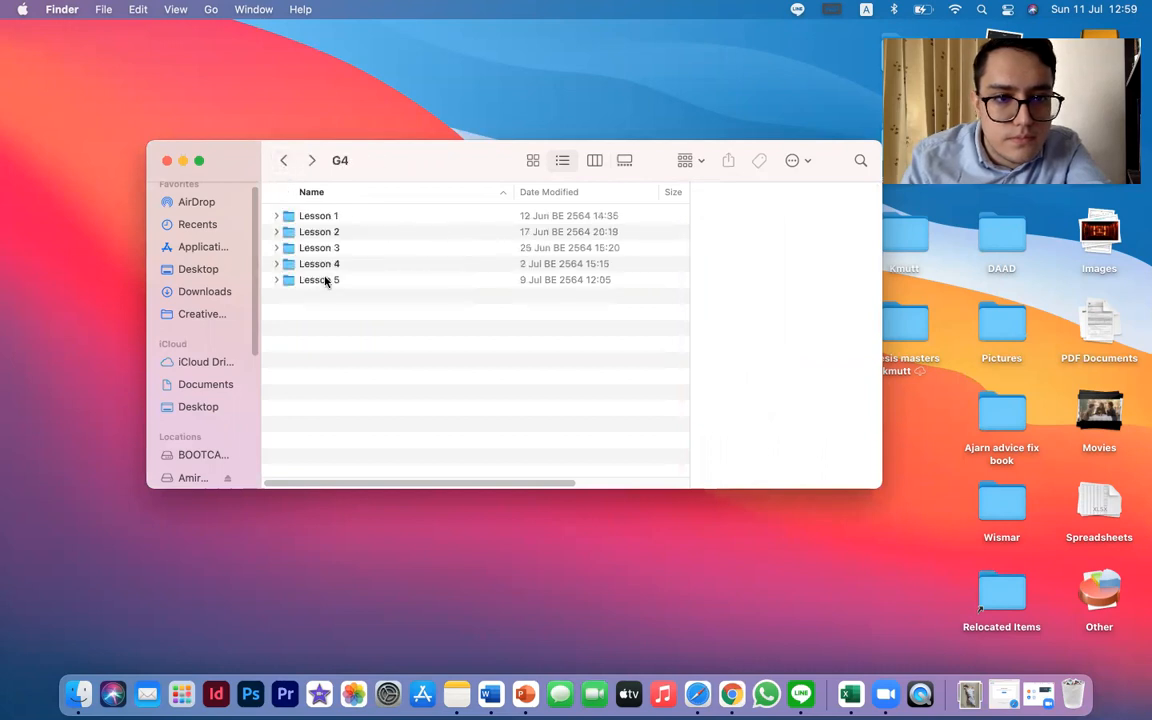
double_click(323, 265)
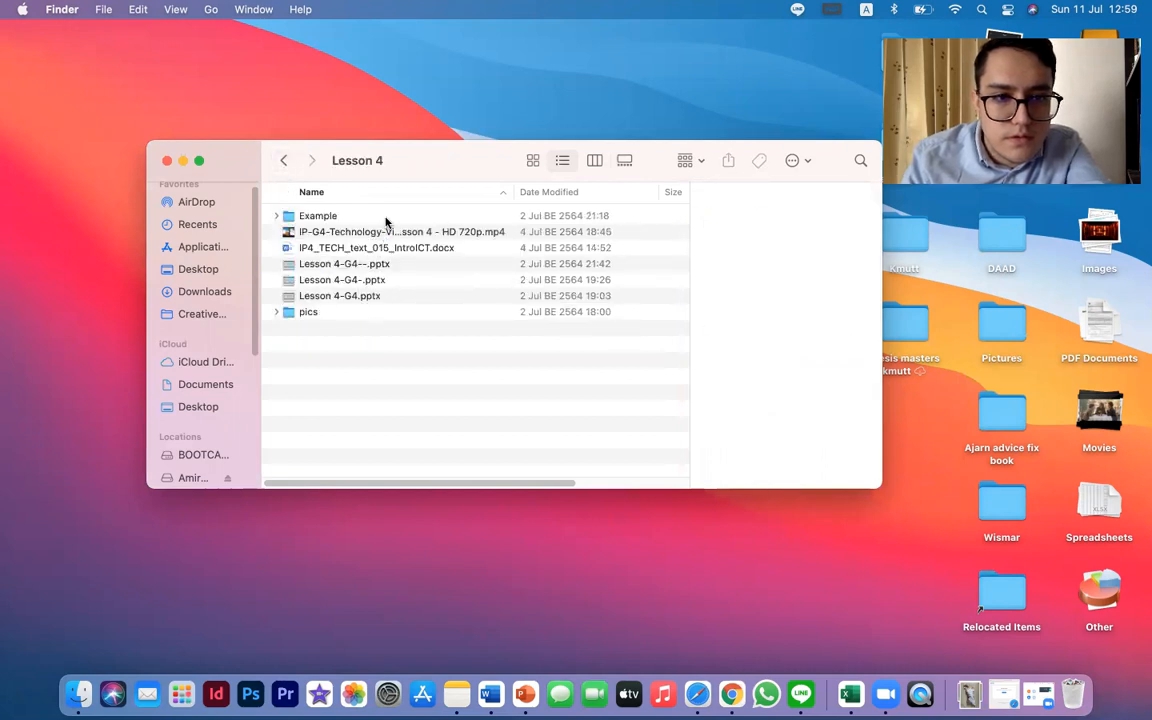
double_click(318, 216)
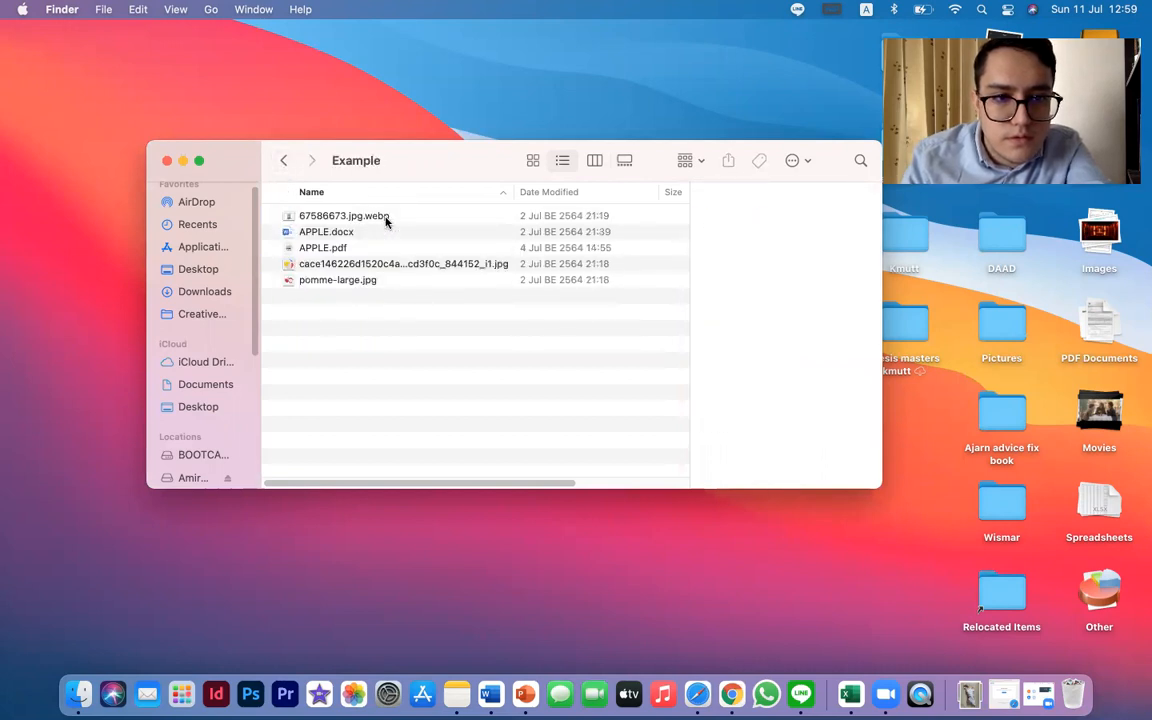
left_click(283, 160)
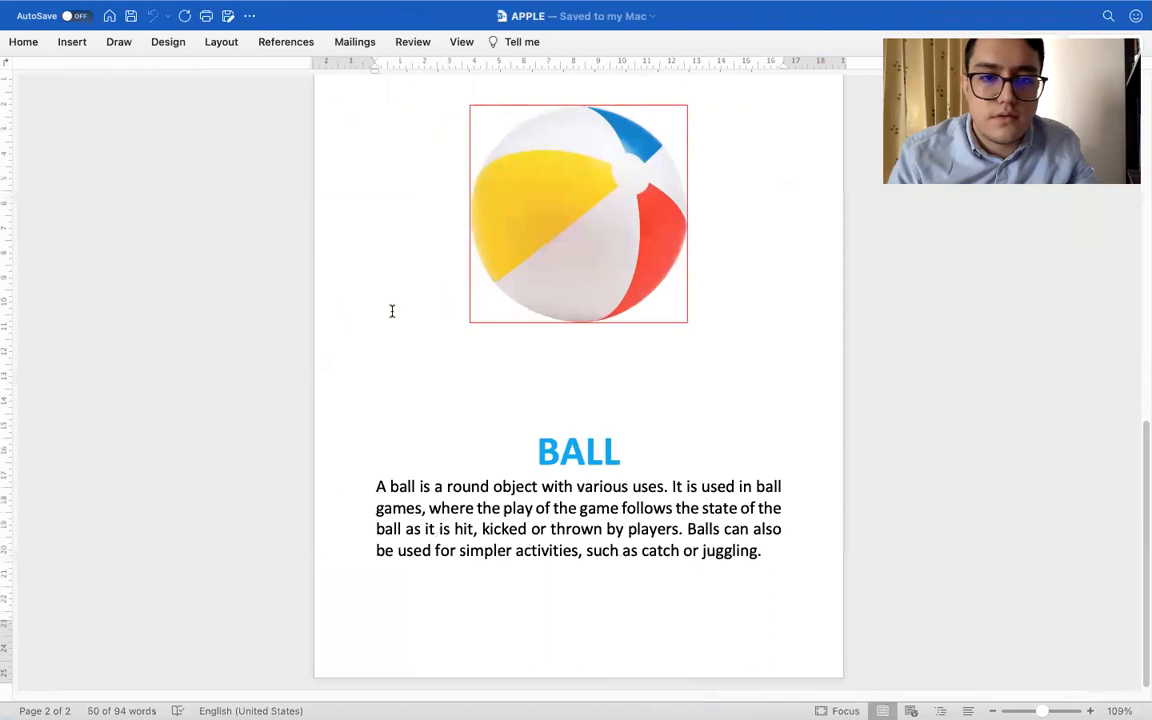
key("ctrl+Right")
key("ctrl+Right")
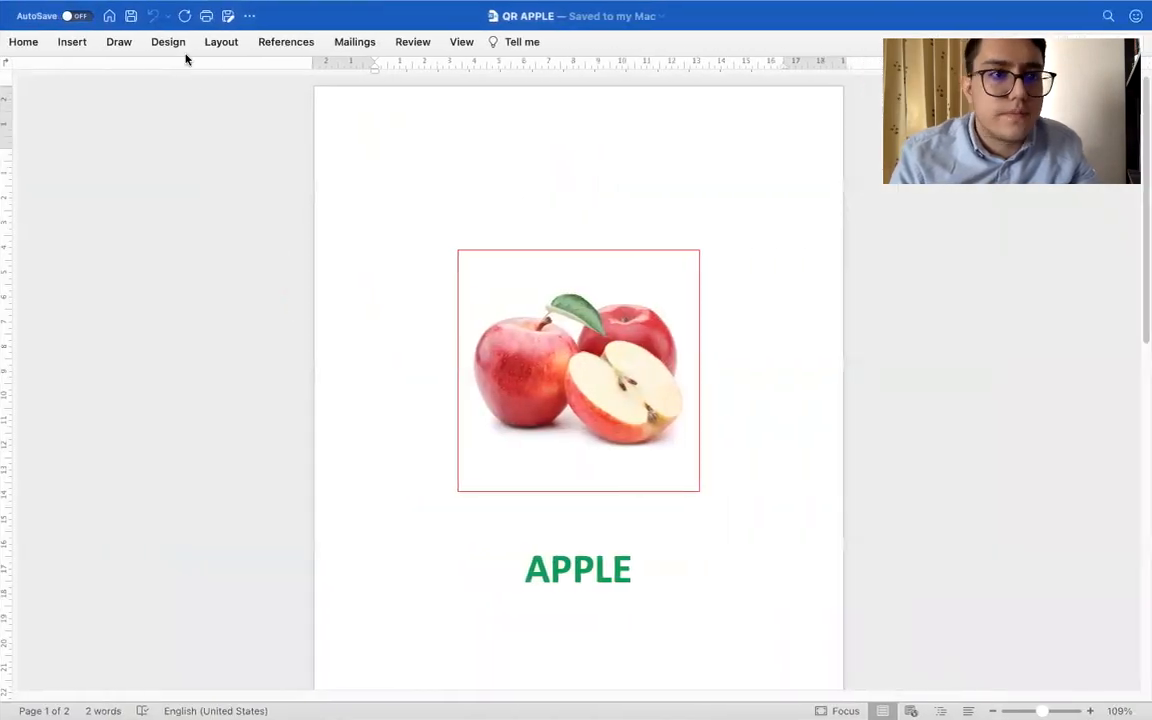
left_click(228, 16)
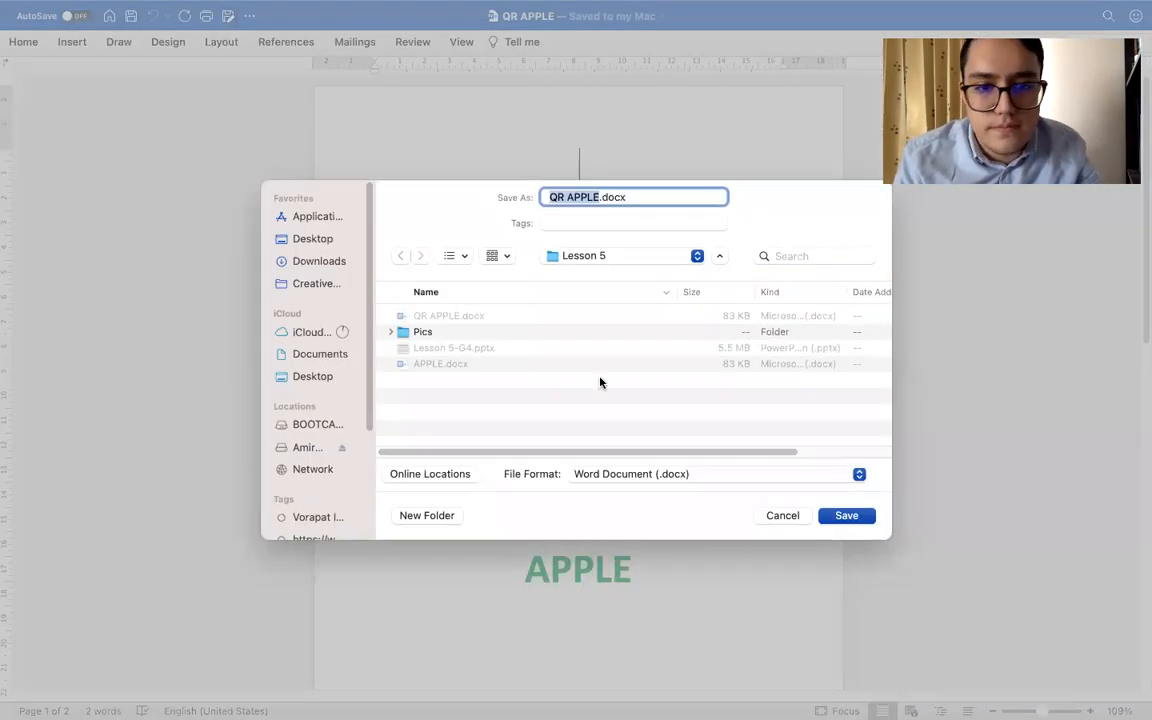
left_click(625, 477)
left_click(645, 670)
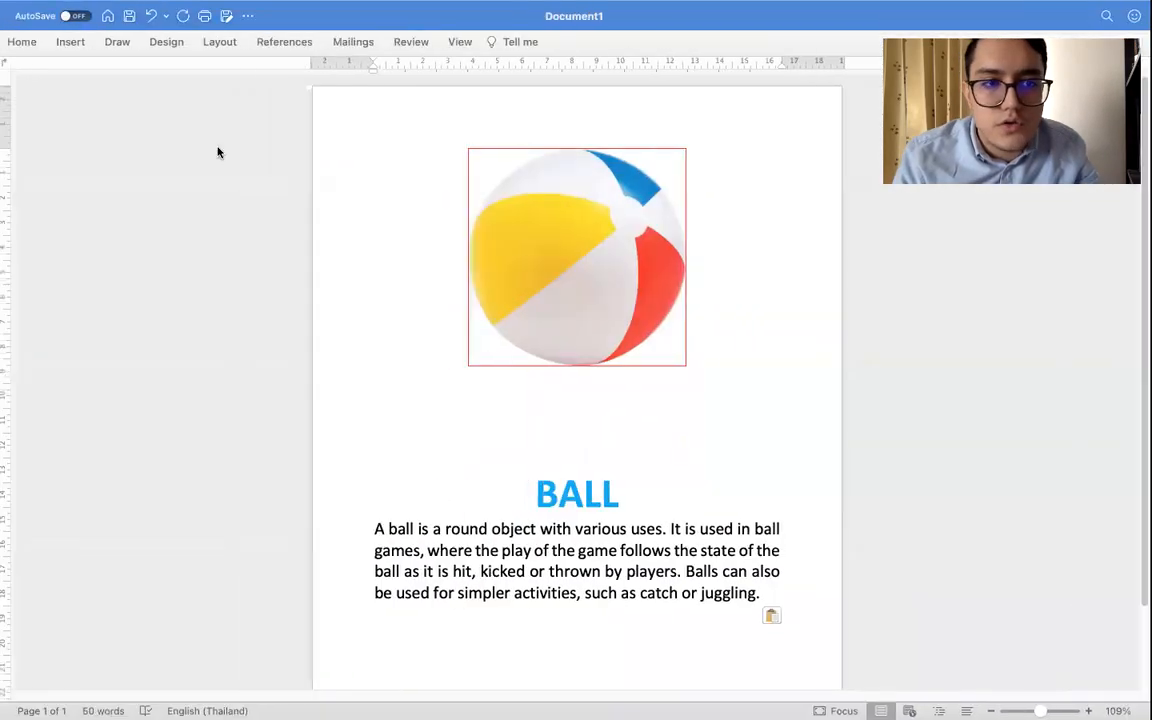
Export the ball page of Document1 as BALL.pdf in the G4 Lesson 5 folder, using the PDF format
left_click(228, 15)
left_click(633, 476)
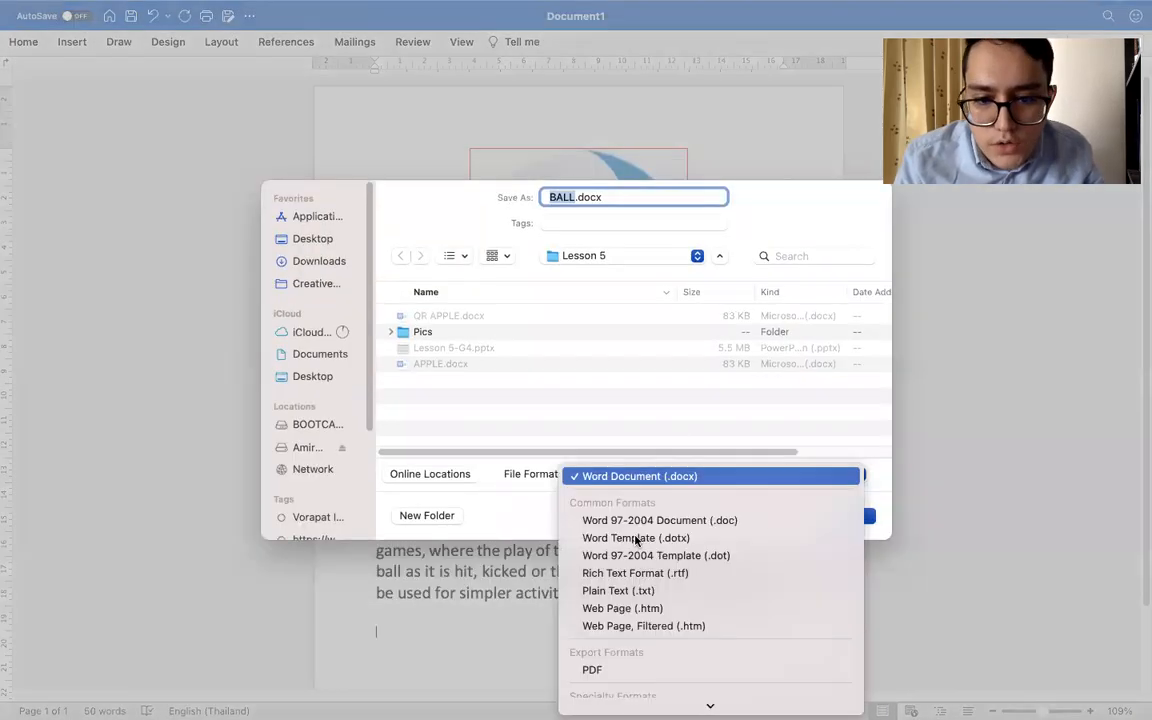
left_click(616, 670)
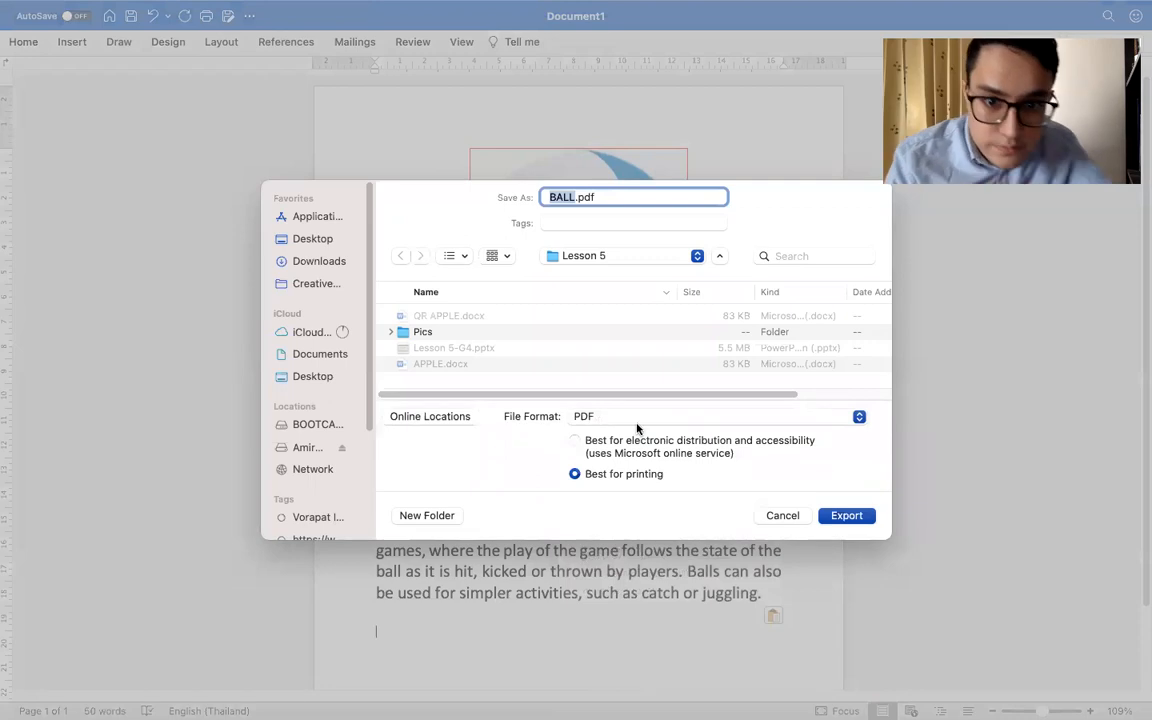
left_click(586, 258)
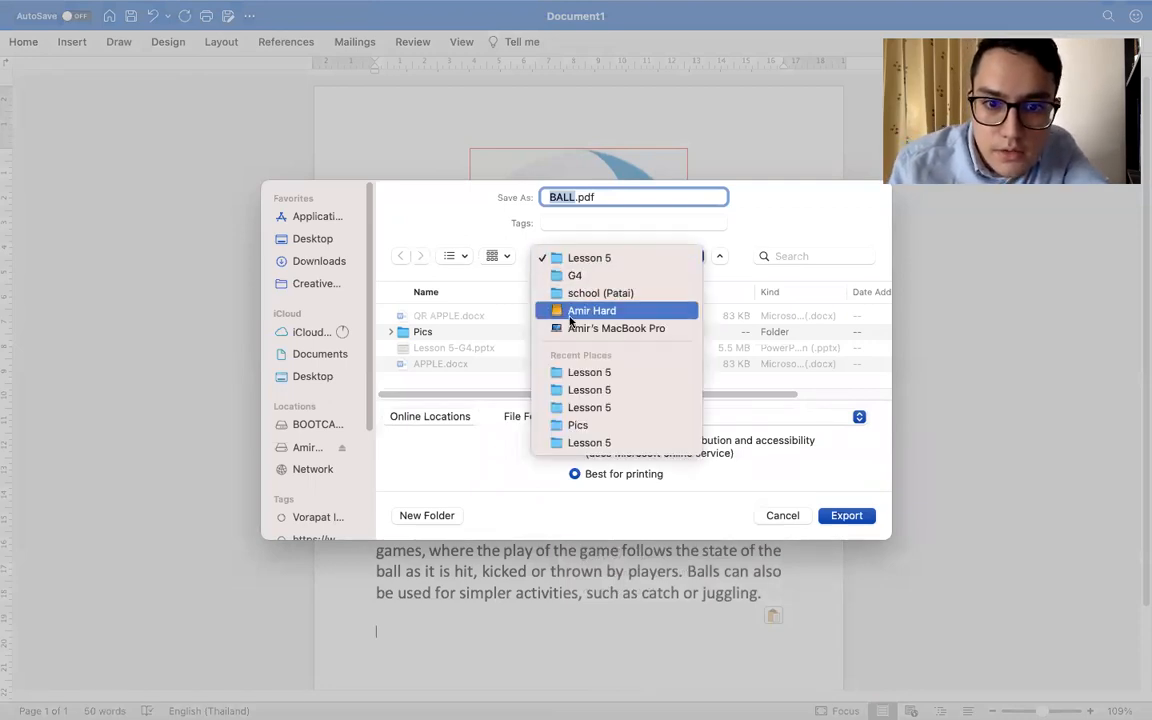
left_click(574, 243)
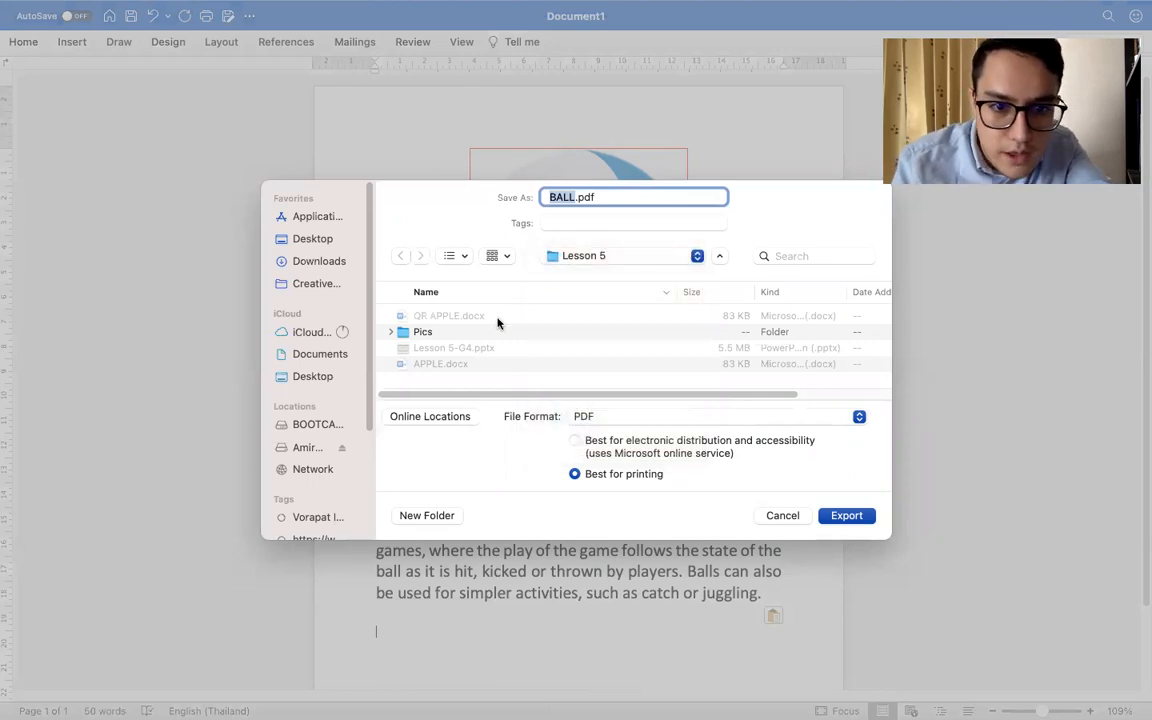
left_click(606, 420)
left_click(606, 418)
left_click(858, 516)
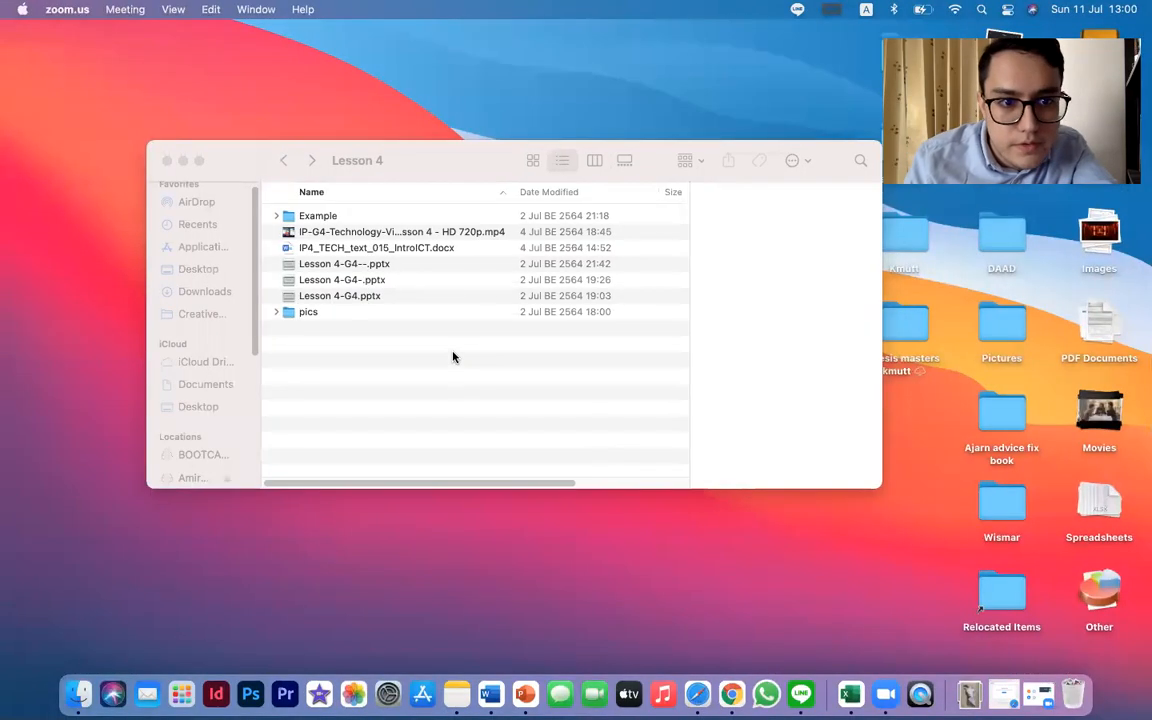
Open BALL.pdf from the G4 Lesson 5 folder, check the whole page and close the file
left_click(452, 357)
left_click(283, 160)
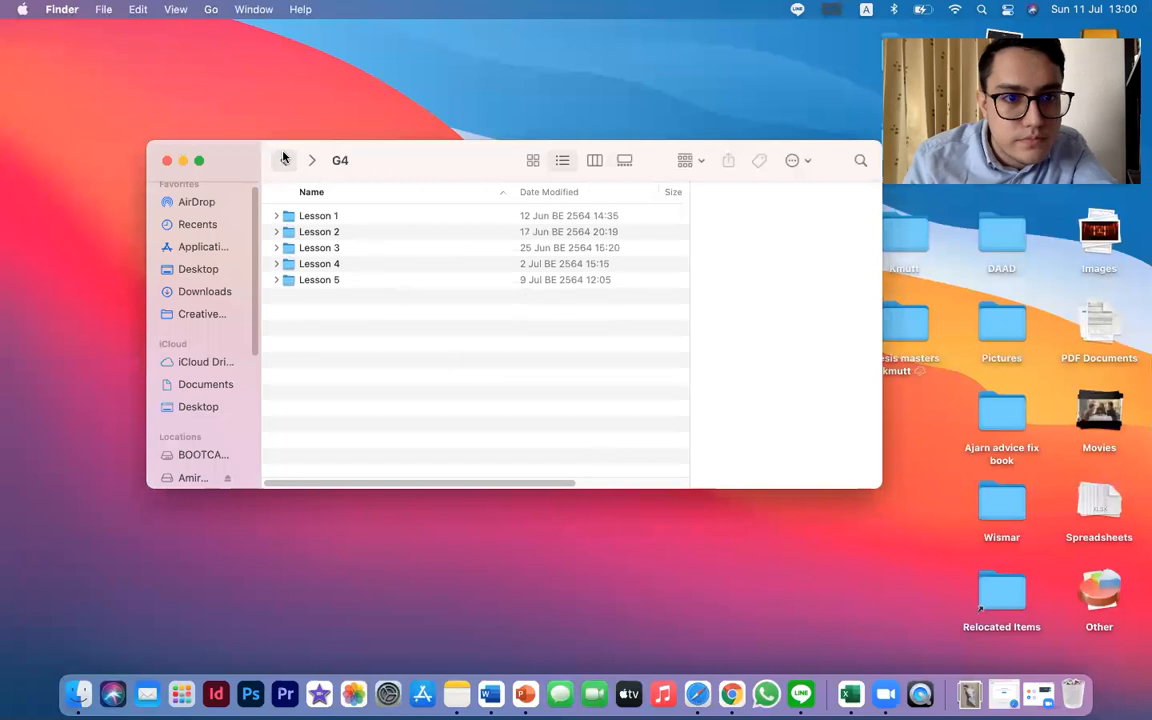
double_click(327, 281)
double_click(390, 231)
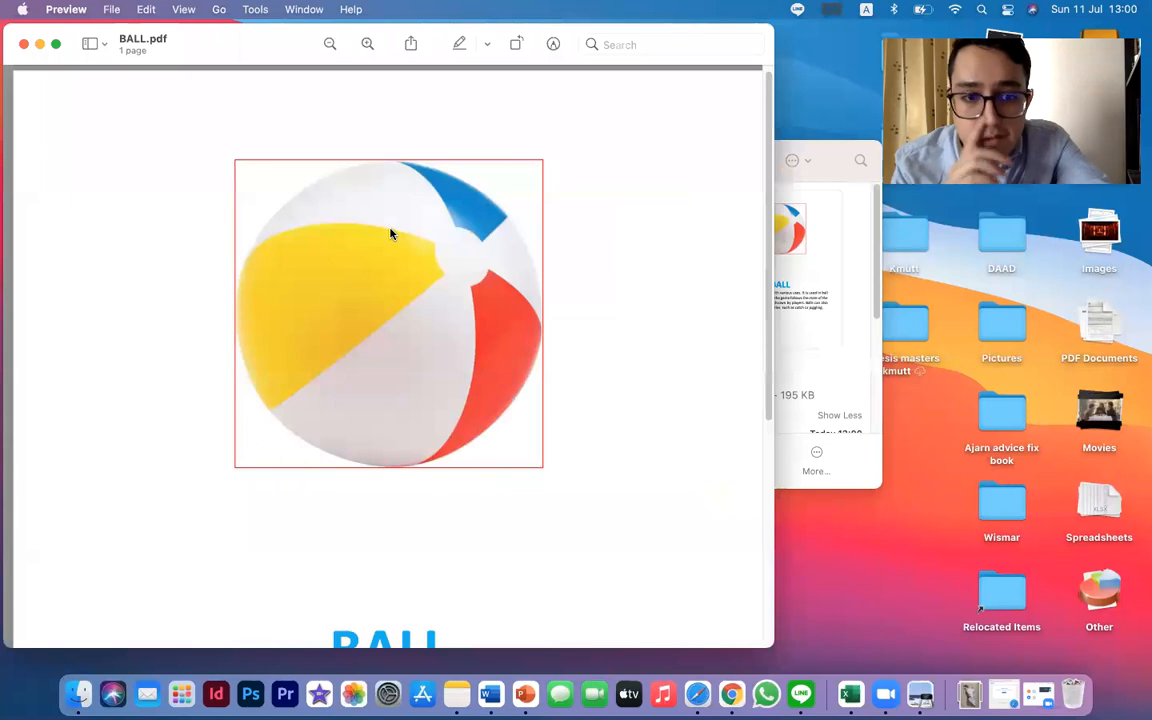
scroll(390, 233, "down", 5)
scroll(390, 233, "up", 5)
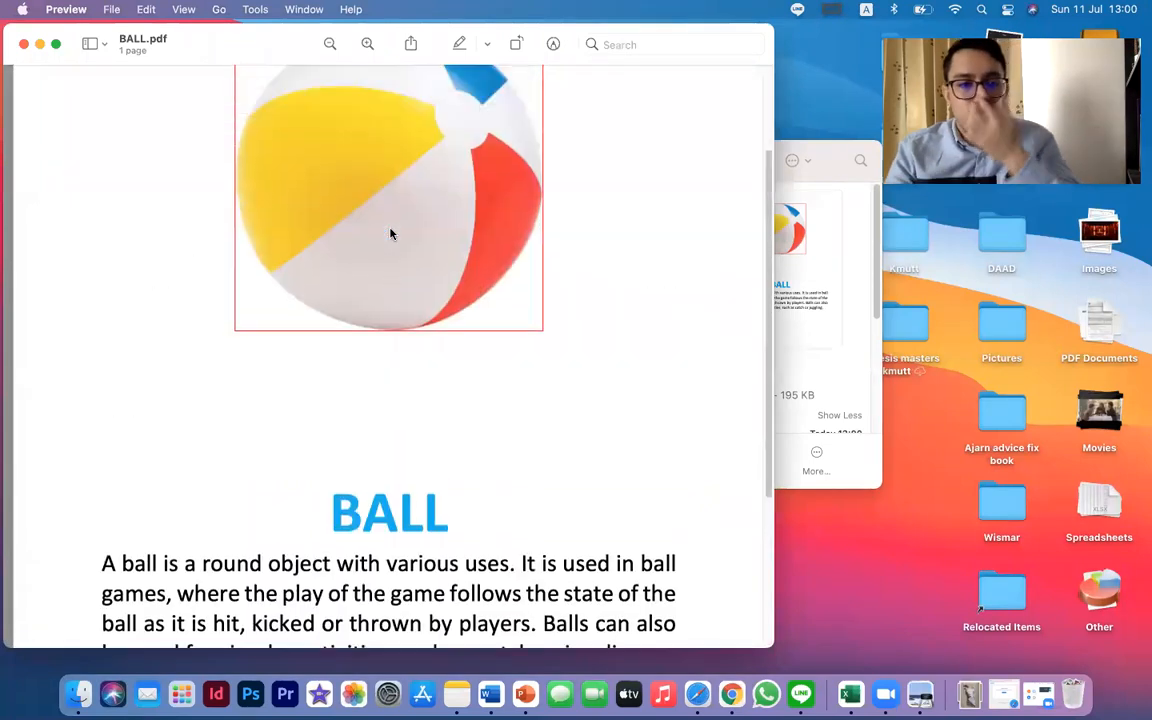
scroll(390, 233, "down", 5)
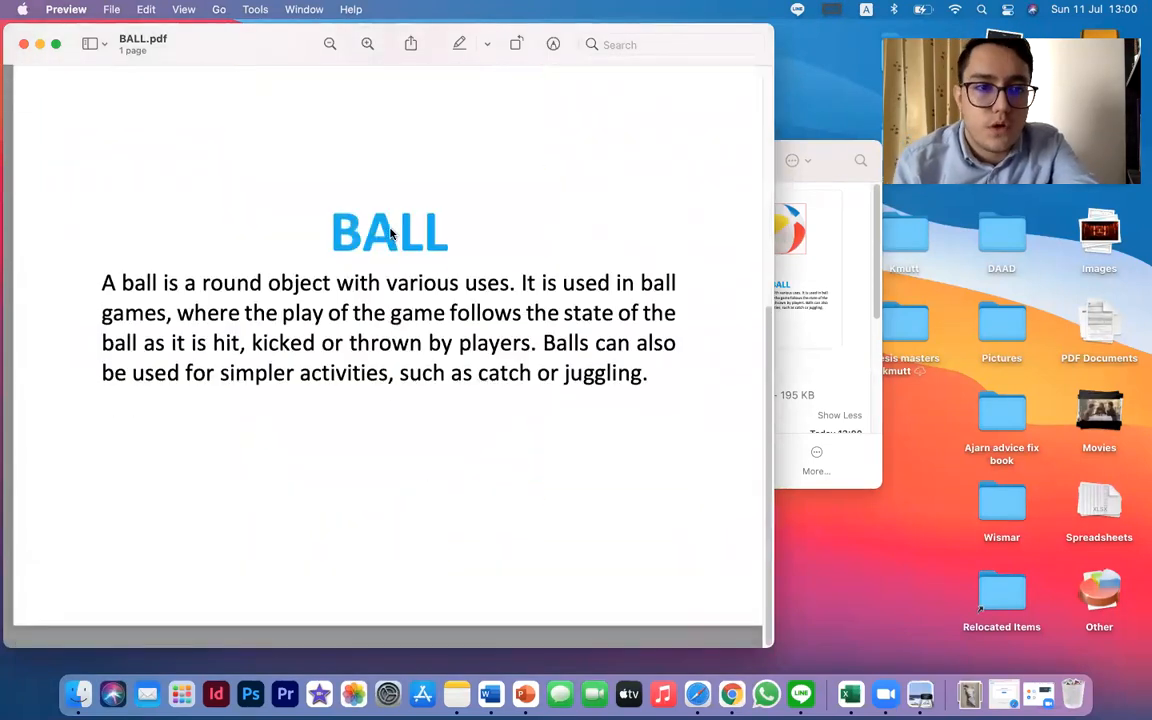
scroll(390, 233, "up", 5)
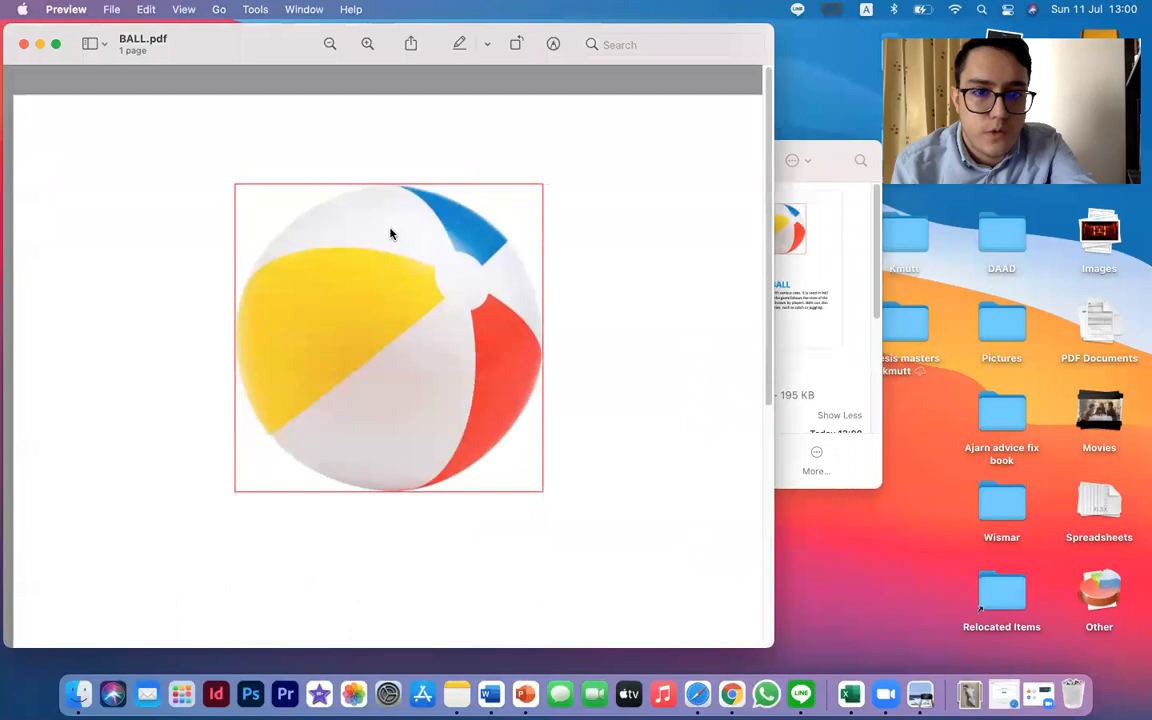
left_click(23, 44)
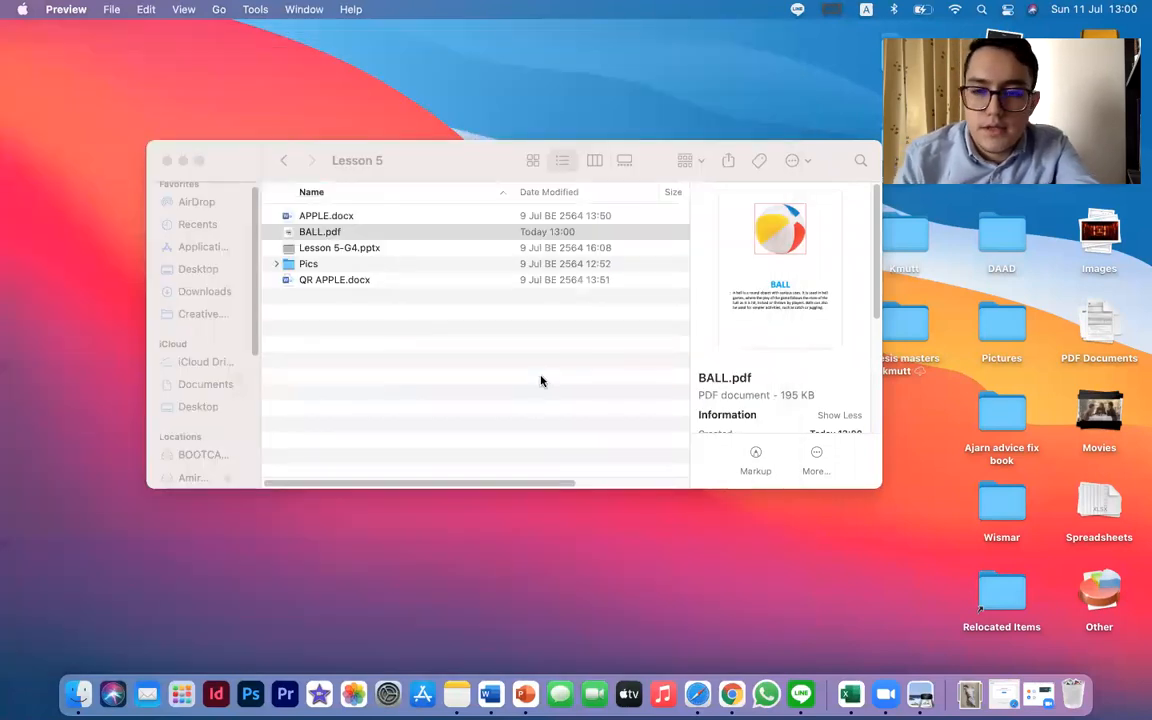
Go to the QR APPLE document and examine the apple picture and its heading on the first page
key("ctrl+Right")
key("ctrl+Right")
key("ctrl+Right")
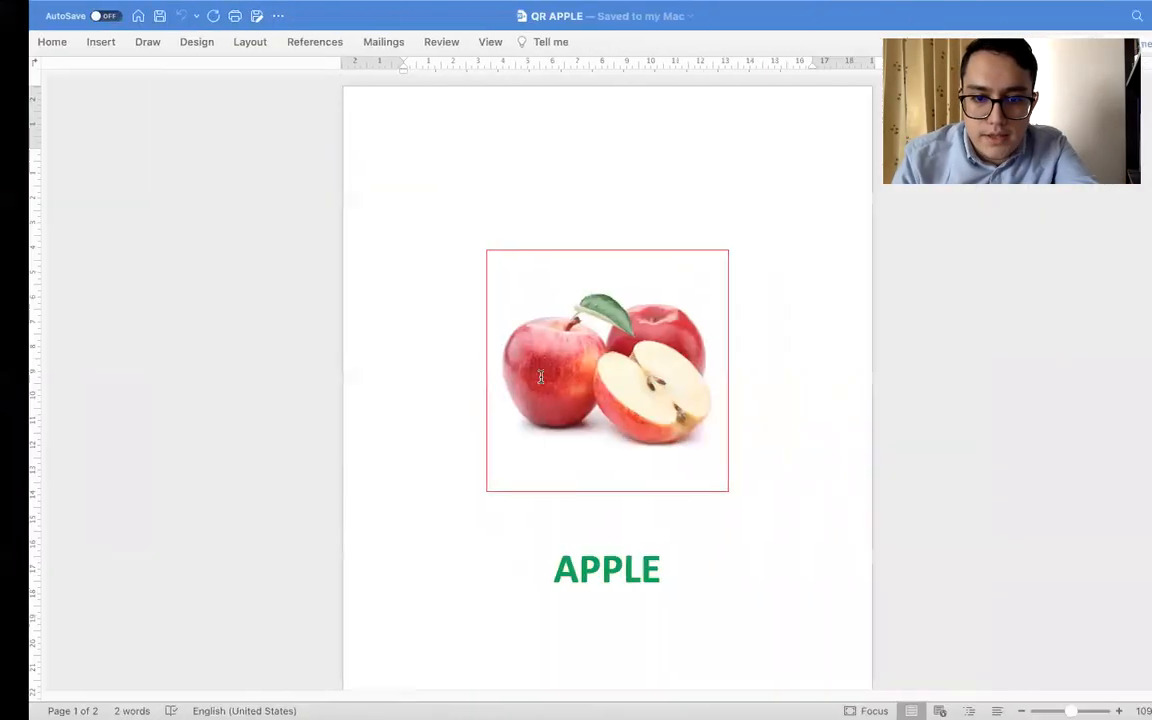
scroll(540, 377, "down", 3)
scroll(540, 377, "up", 3)
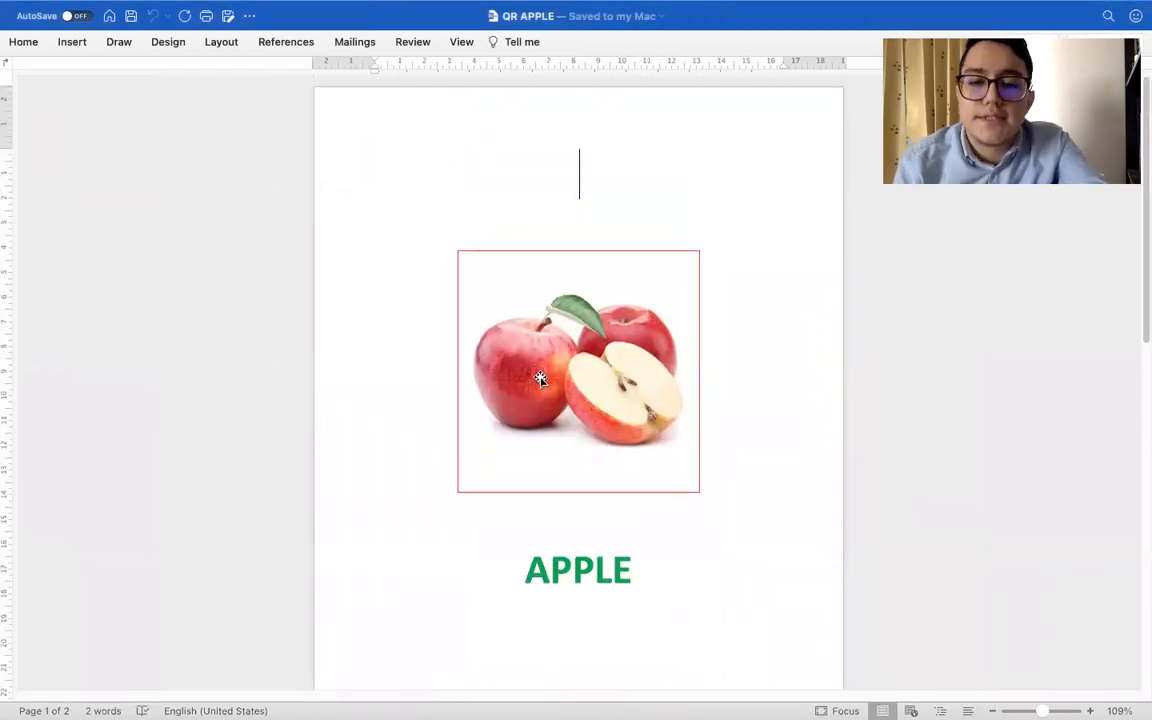
left_click(506, 311)
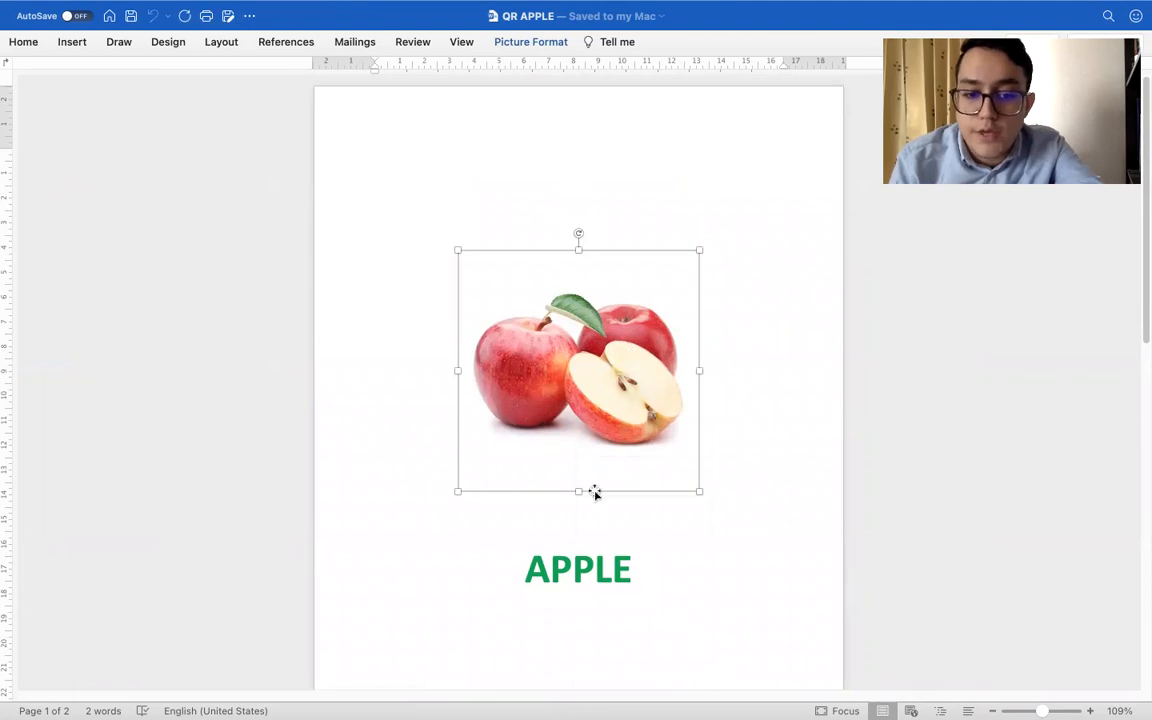
scroll(558, 587, "down", 2)
left_click_drag(528, 481, 643, 483)
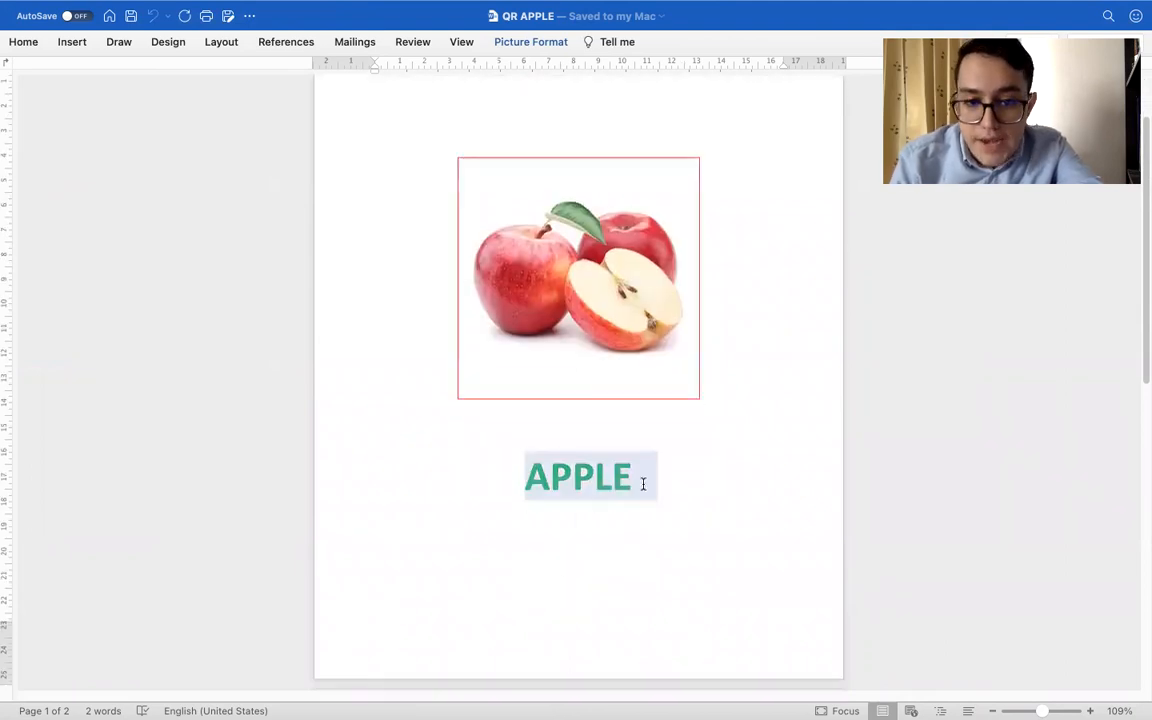
left_click(583, 236)
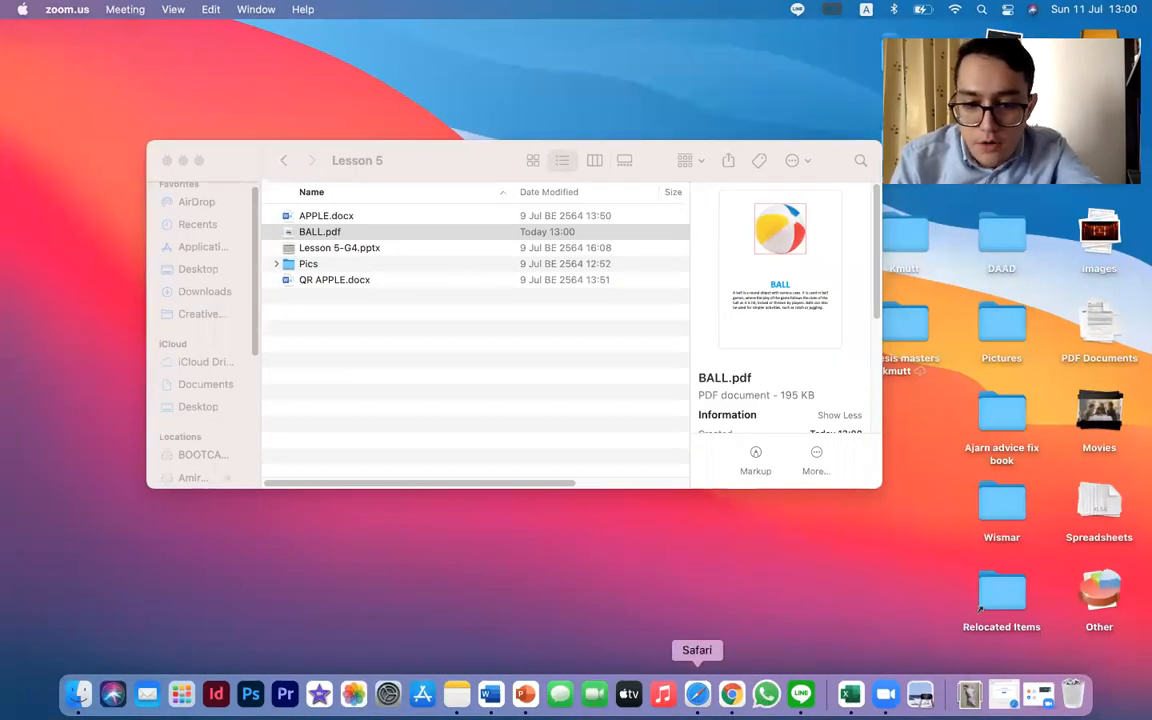
Switch to the PowerPoint slide show and advance to the Generate QR code slide
left_click(525, 693)
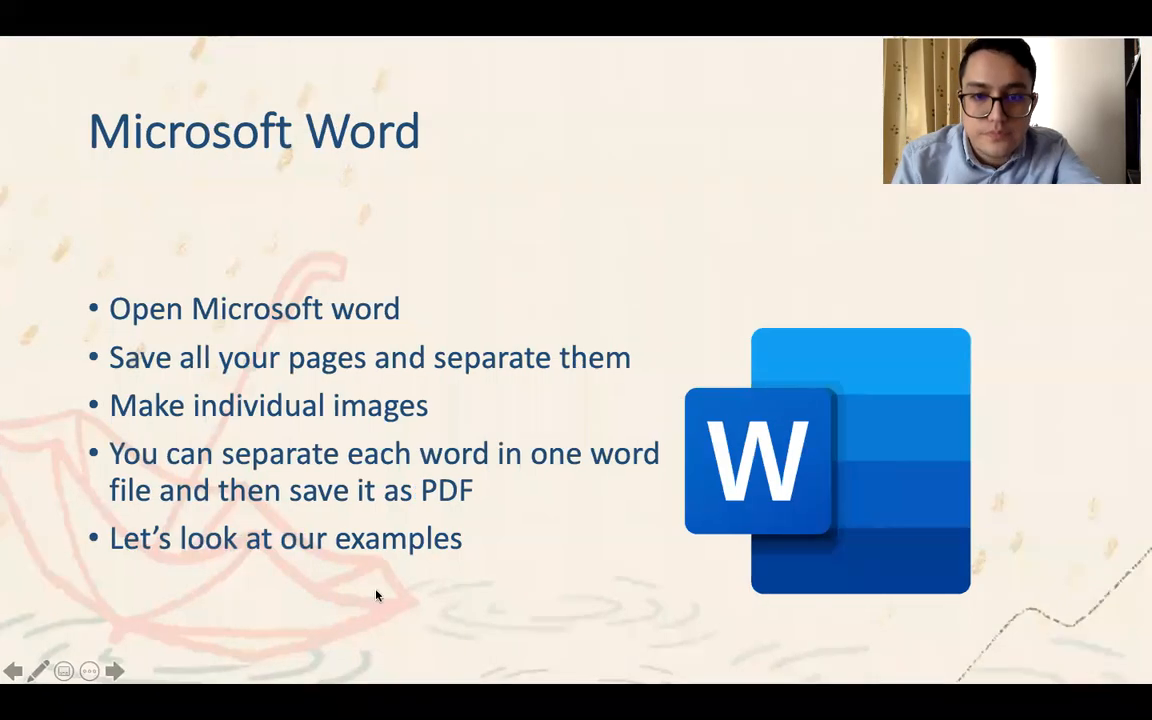
left_click(405, 450)
left_click(405, 450)
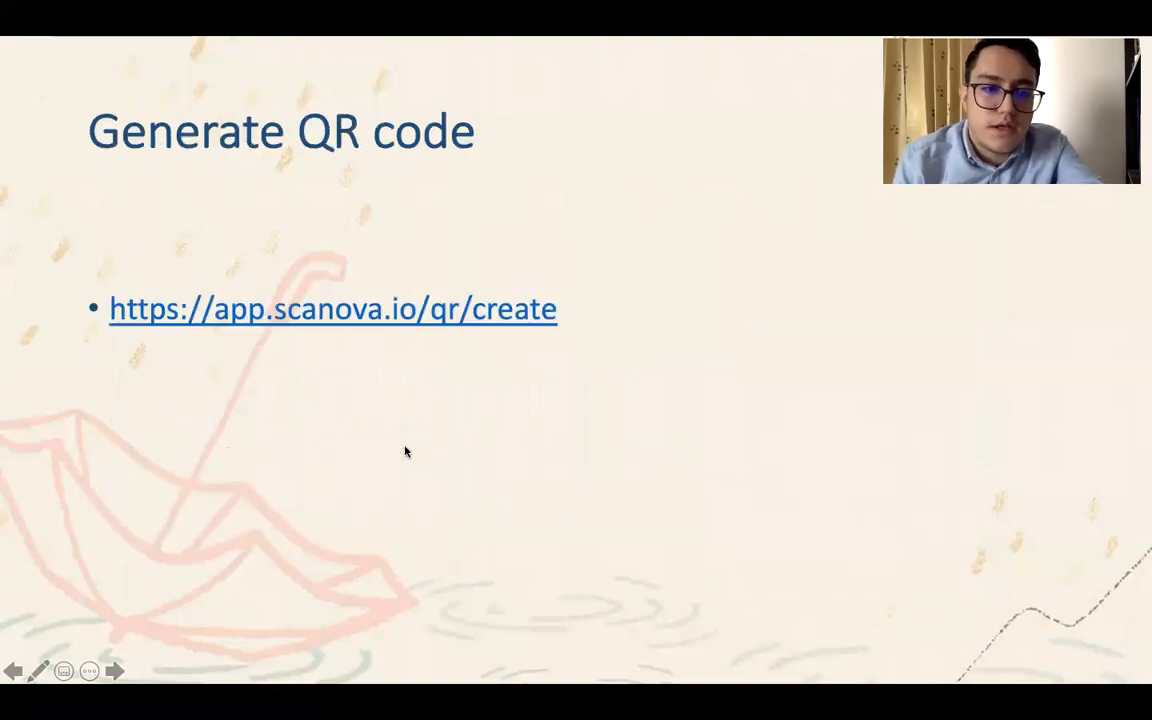
Open the Scanova QR code creation page linked on the slide and make the browser window full screen
left_click(324, 318)
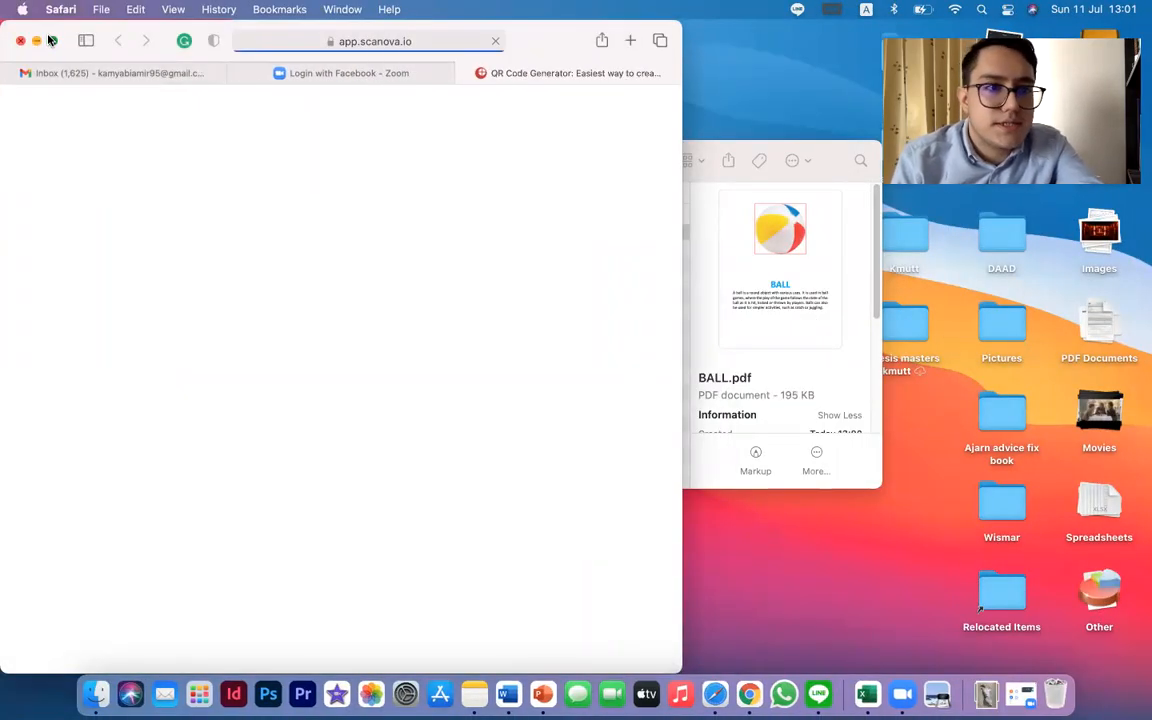
left_click(50, 40)
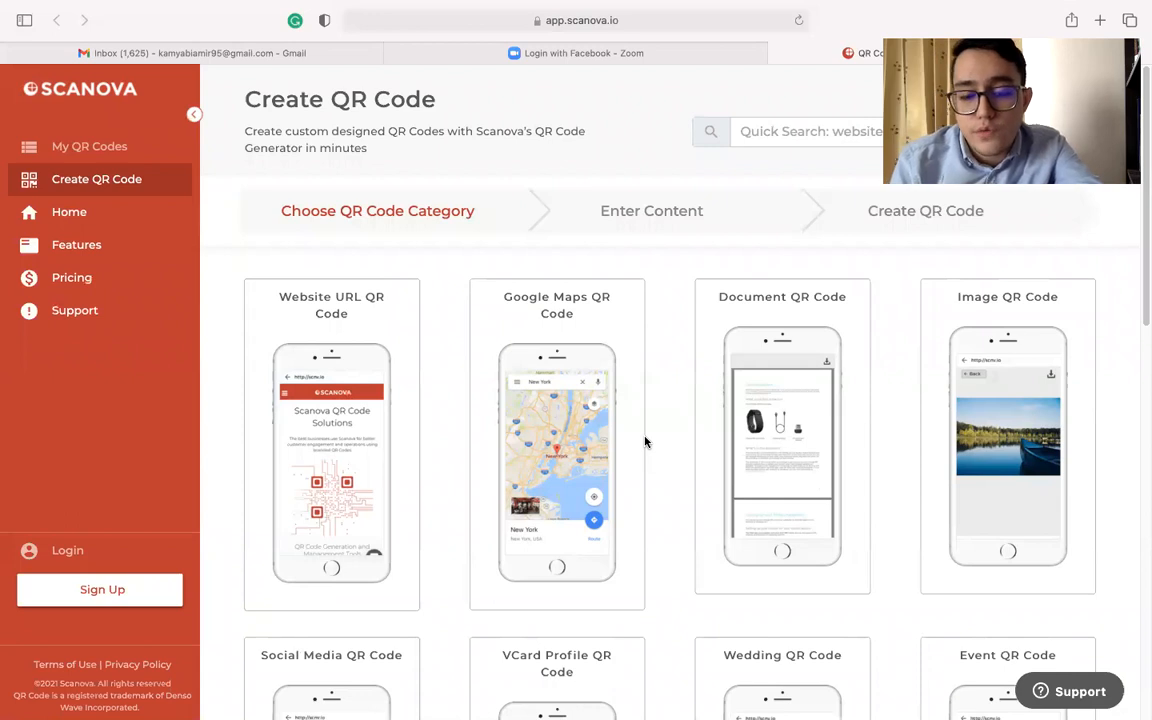
Look through the available QR code categories on the Scanova creation page
scroll(676, 467, "down", 1)
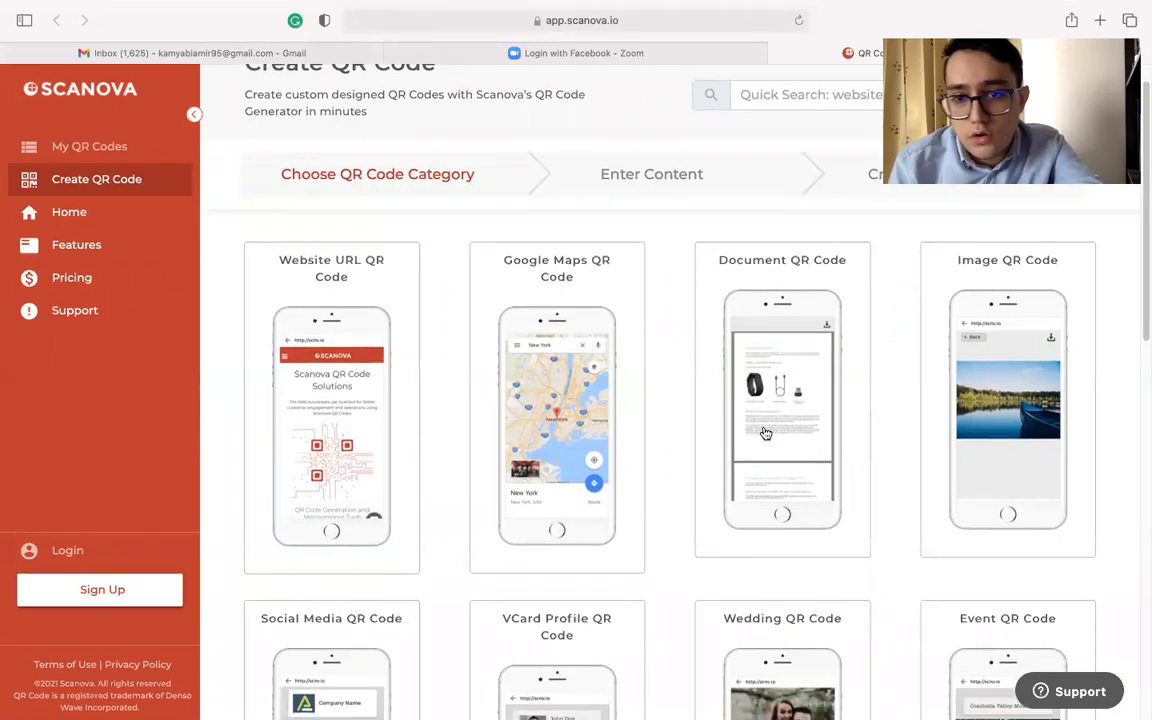
scroll(700, 471, "down", 5)
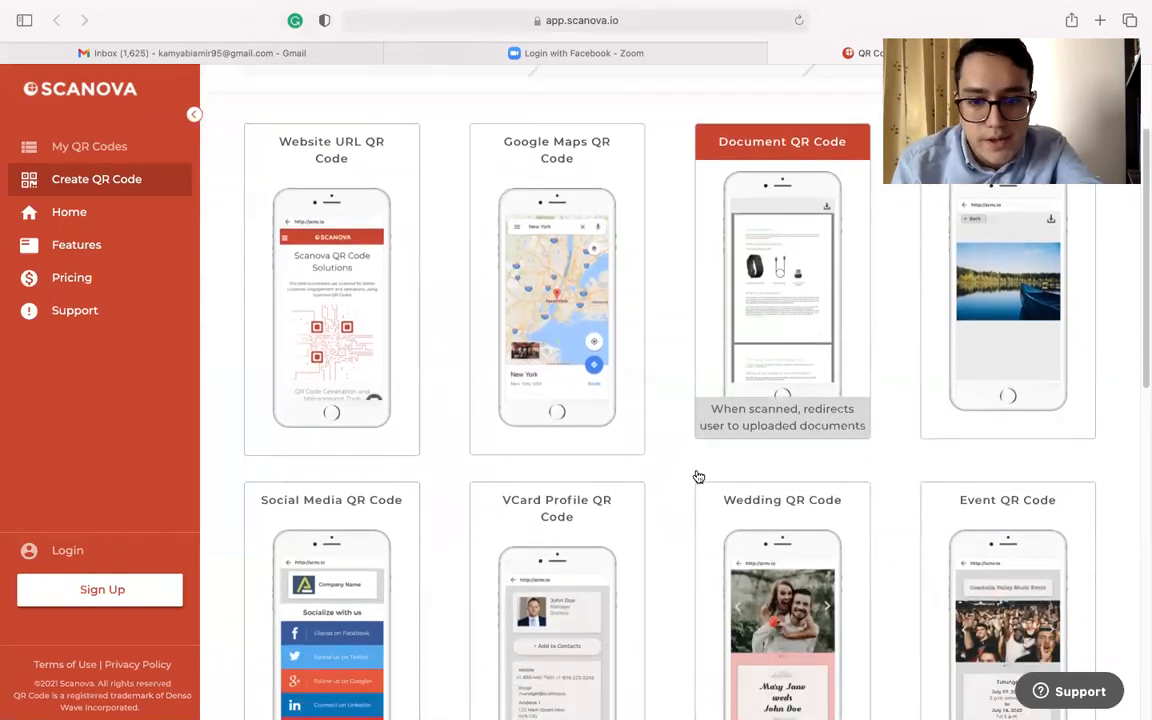
scroll(698, 477, "up", 4)
scroll(698, 477, "down", 6)
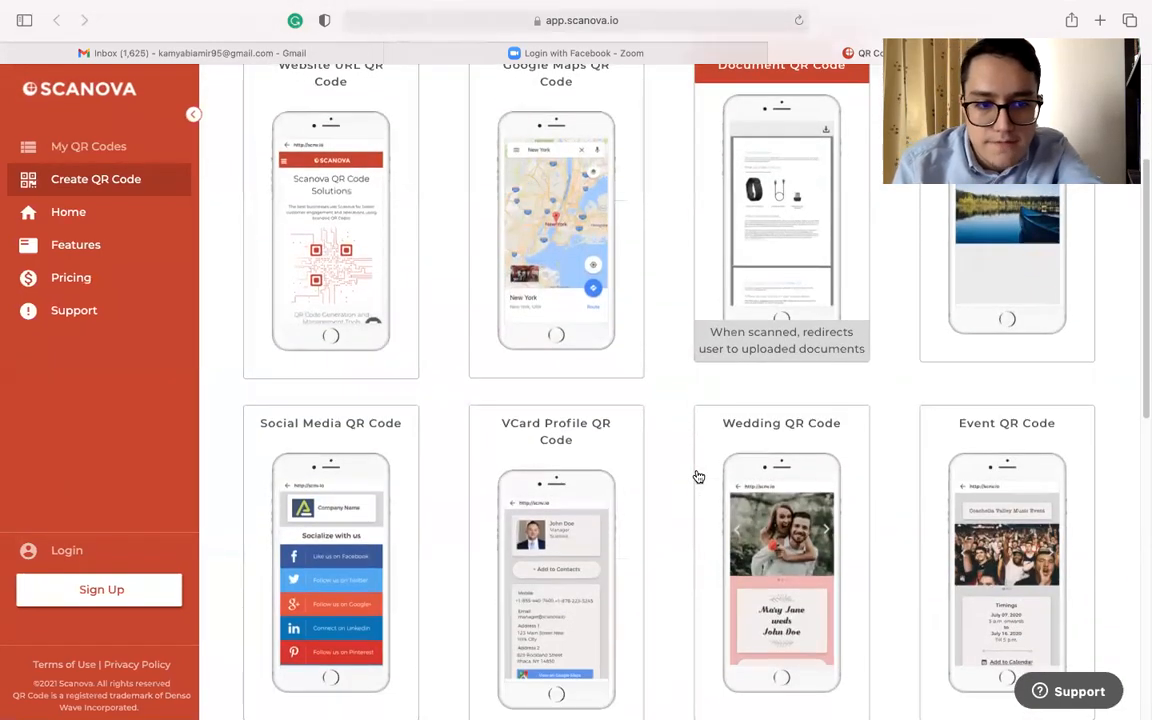
scroll(698, 477, "down", 6)
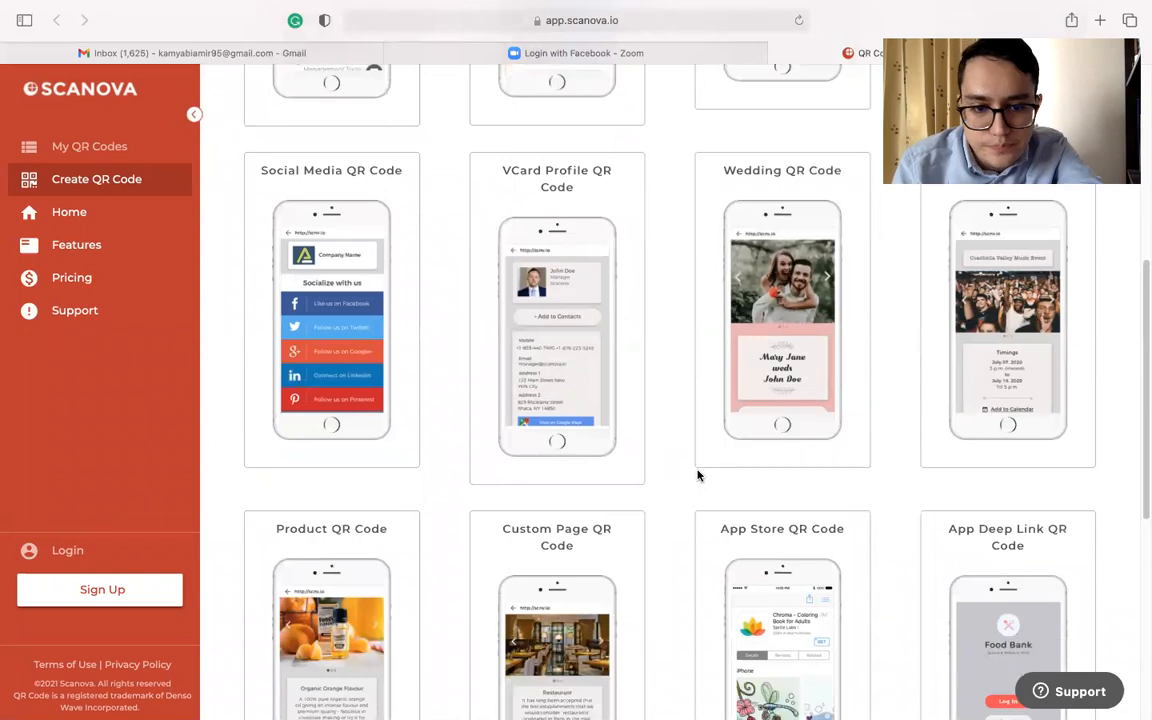
scroll(698, 477, "down", 3)
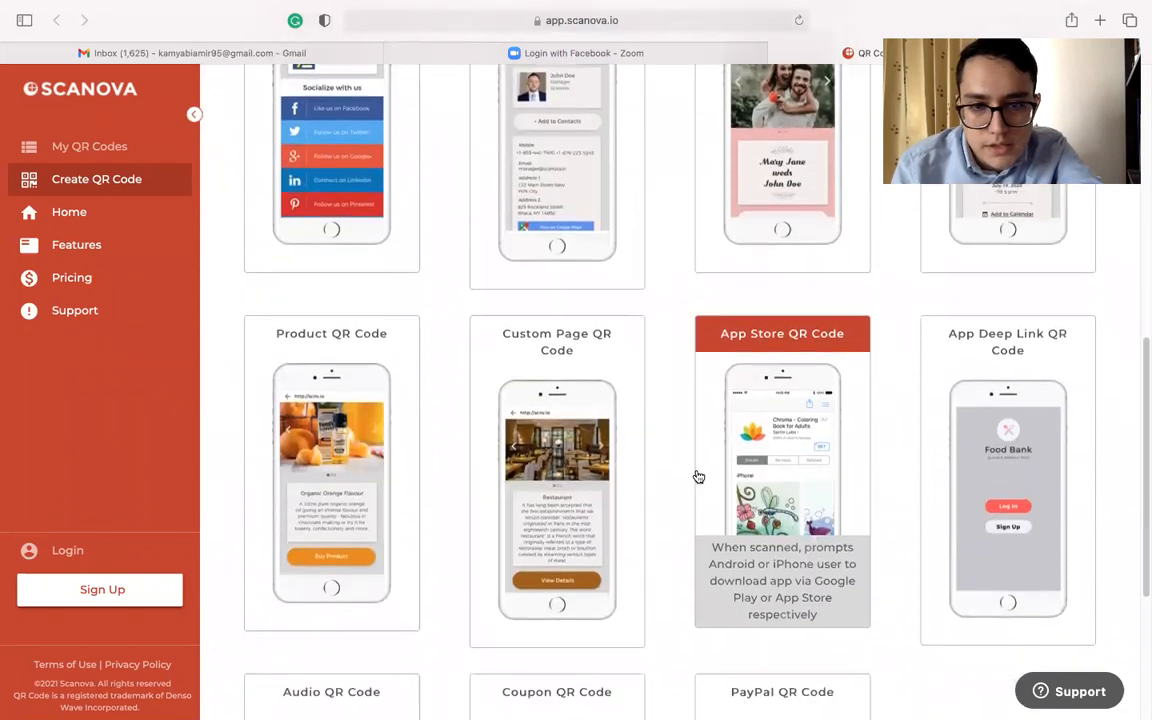
scroll(698, 477, "down", 4)
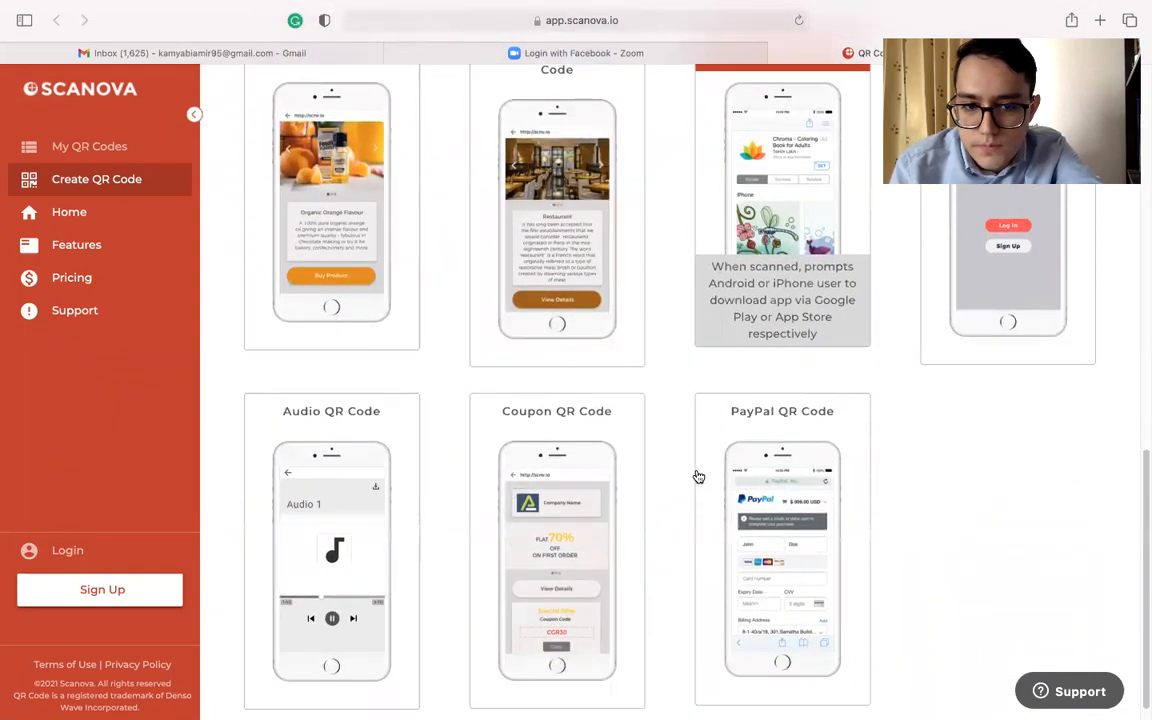
scroll(698, 477, "up", 15)
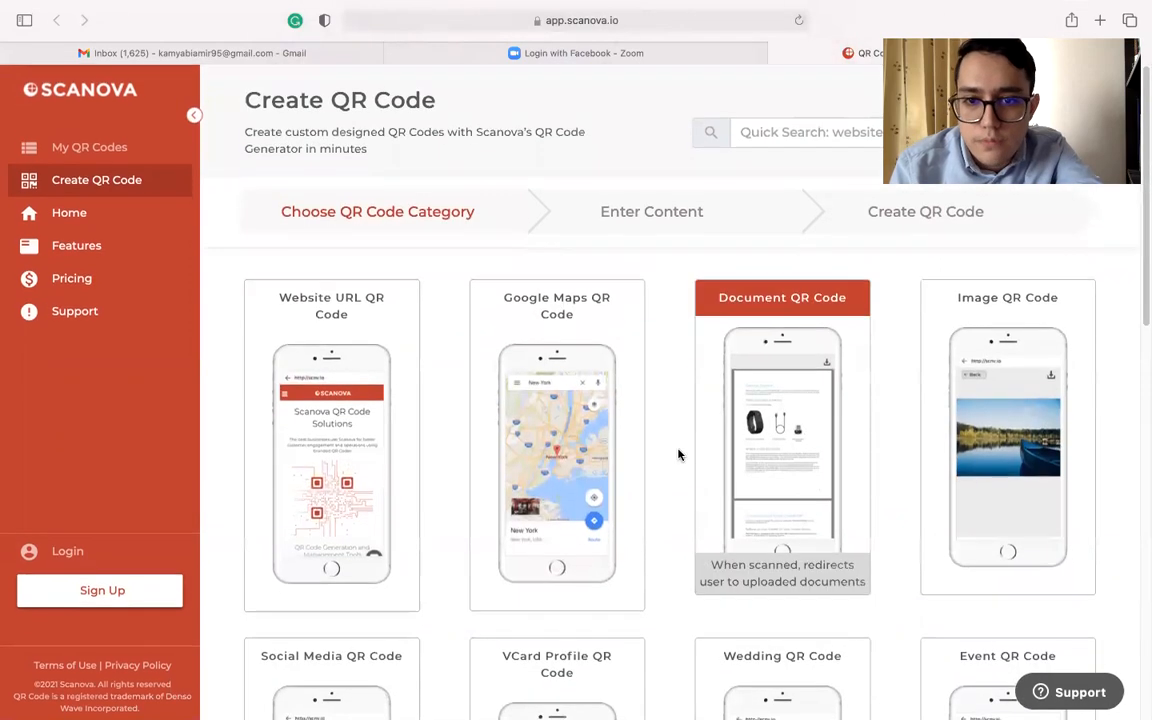
Choose the Document QR Code category and upload BALL.pdf from the G4 Lesson 5 folder
left_click(787, 347)
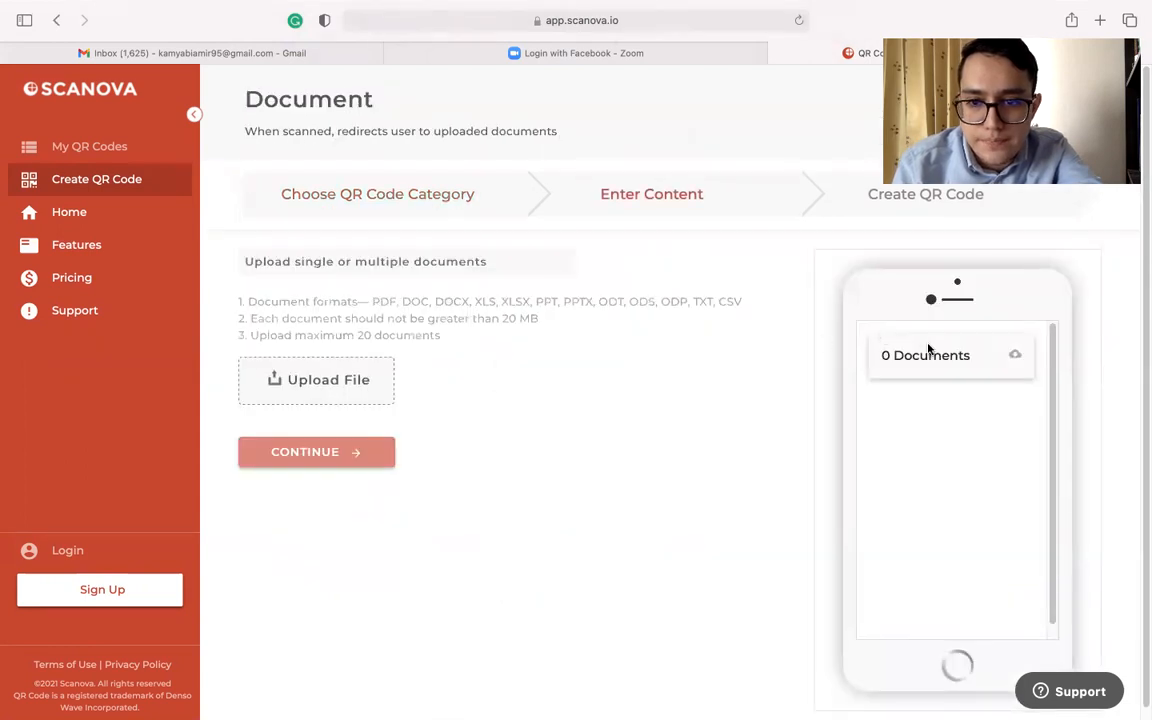
left_click(367, 391)
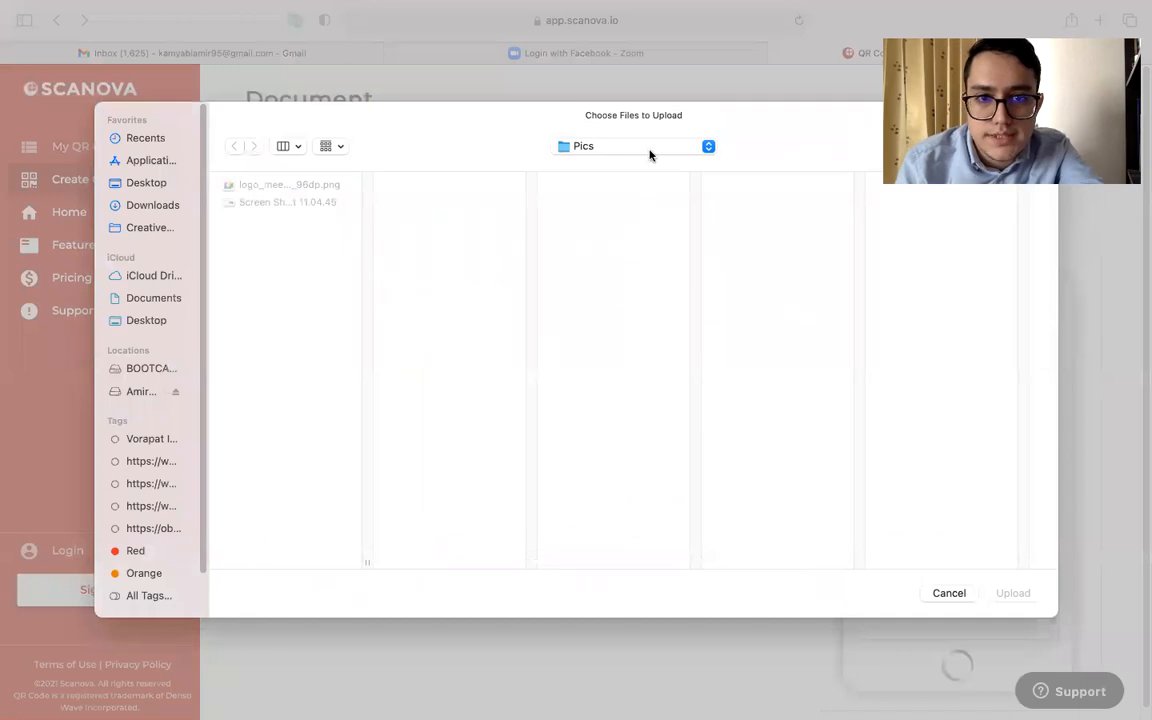
left_click(649, 150)
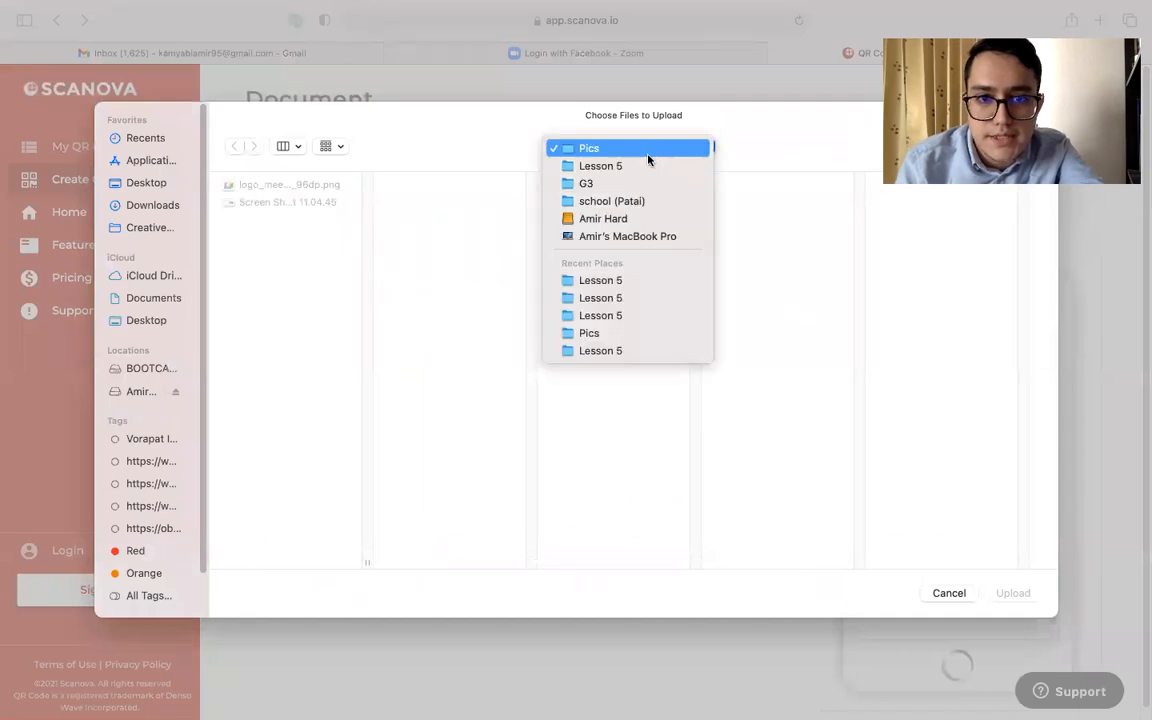
left_click(658, 203)
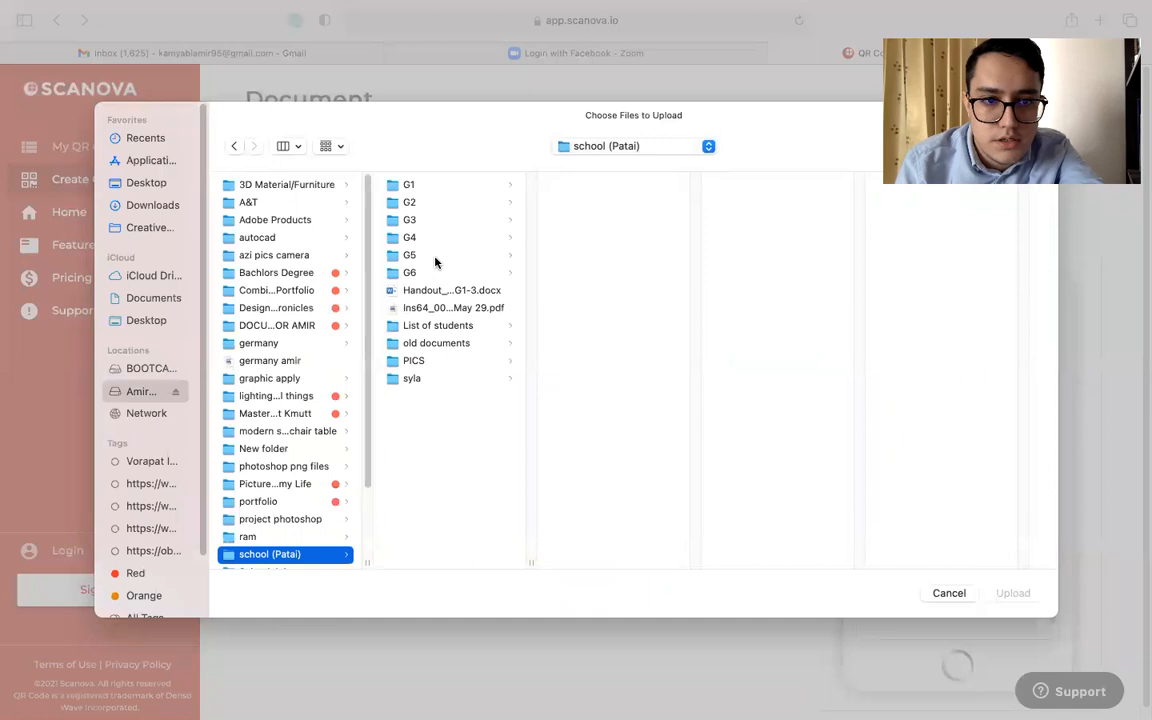
left_click(436, 256)
left_click(463, 240)
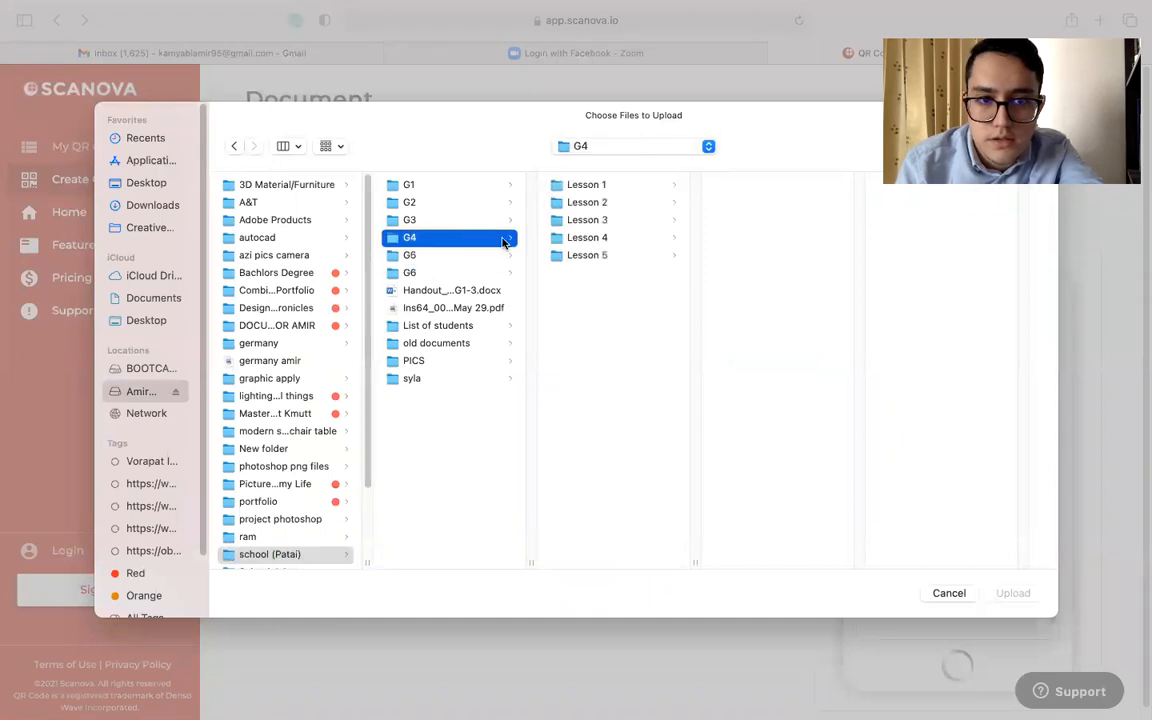
left_click(596, 256)
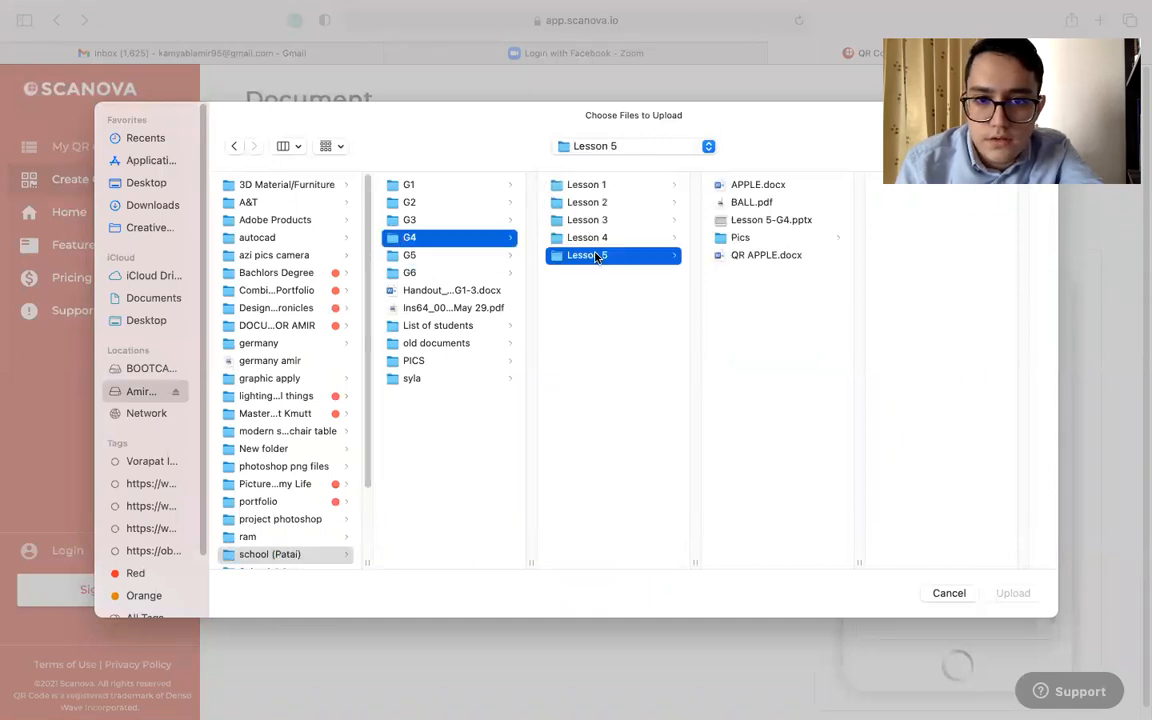
left_click(755, 202)
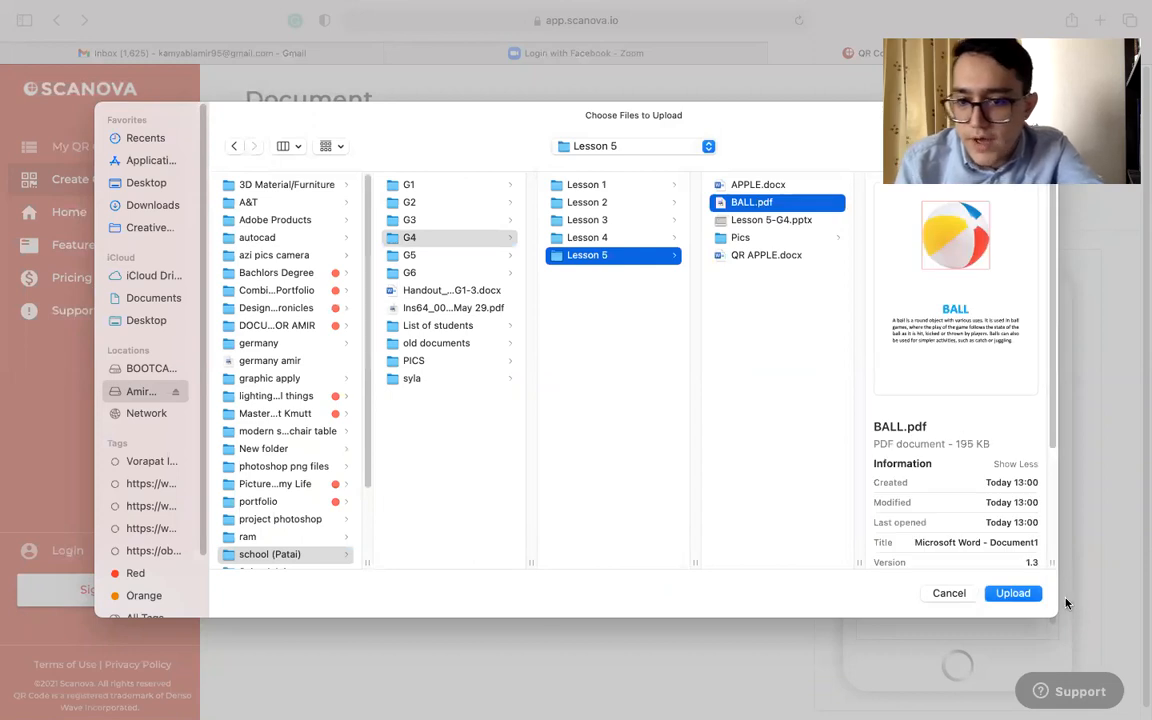
left_click(1013, 594)
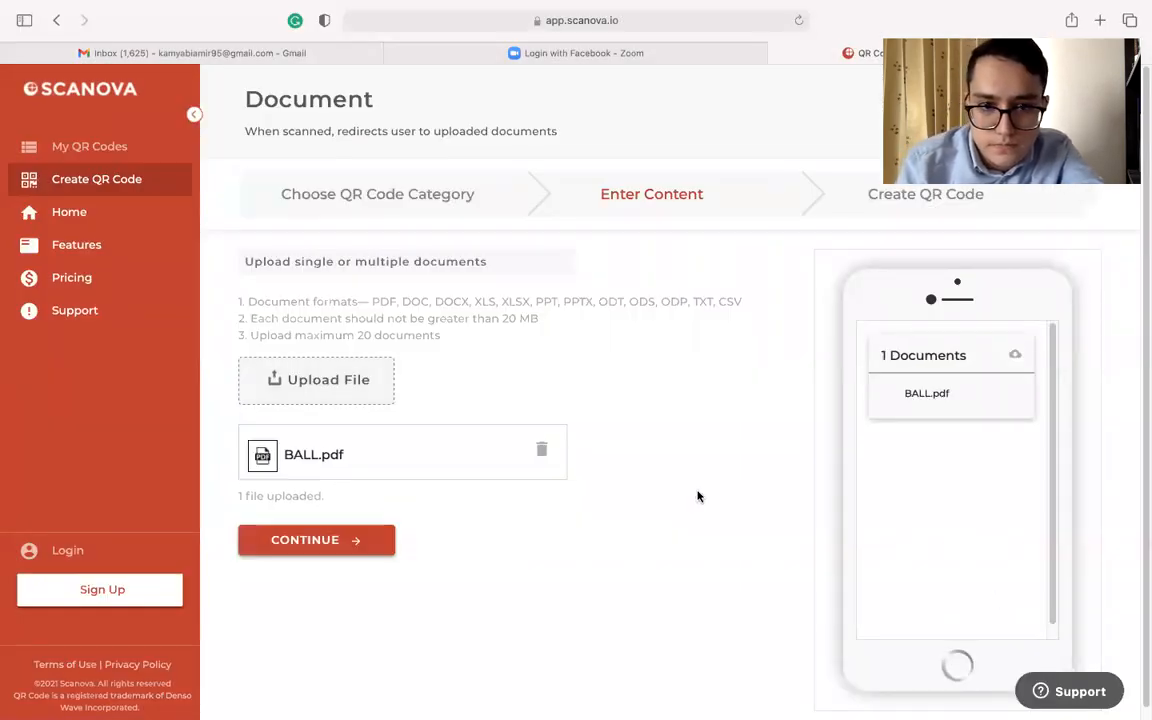
Continue with the uploaded document, name the code Ball QR Code and create it as a dynamic QR code
left_click(349, 541)
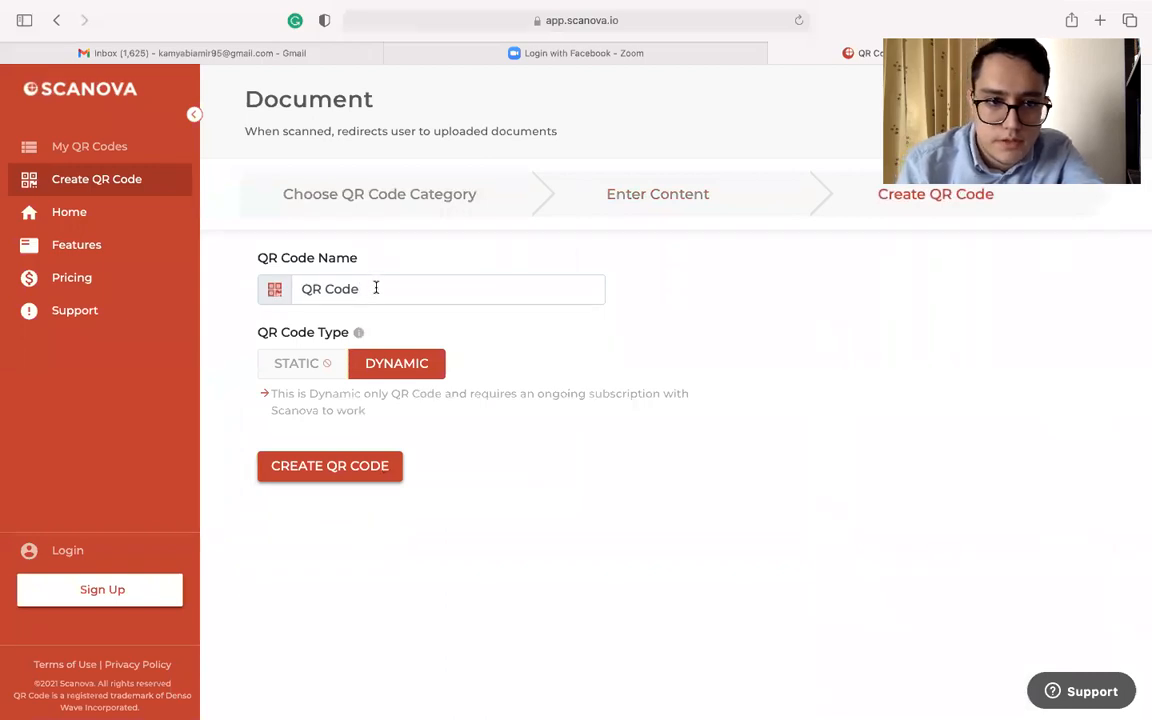
left_click_drag(376, 288, 276, 287)
left_click(427, 293)
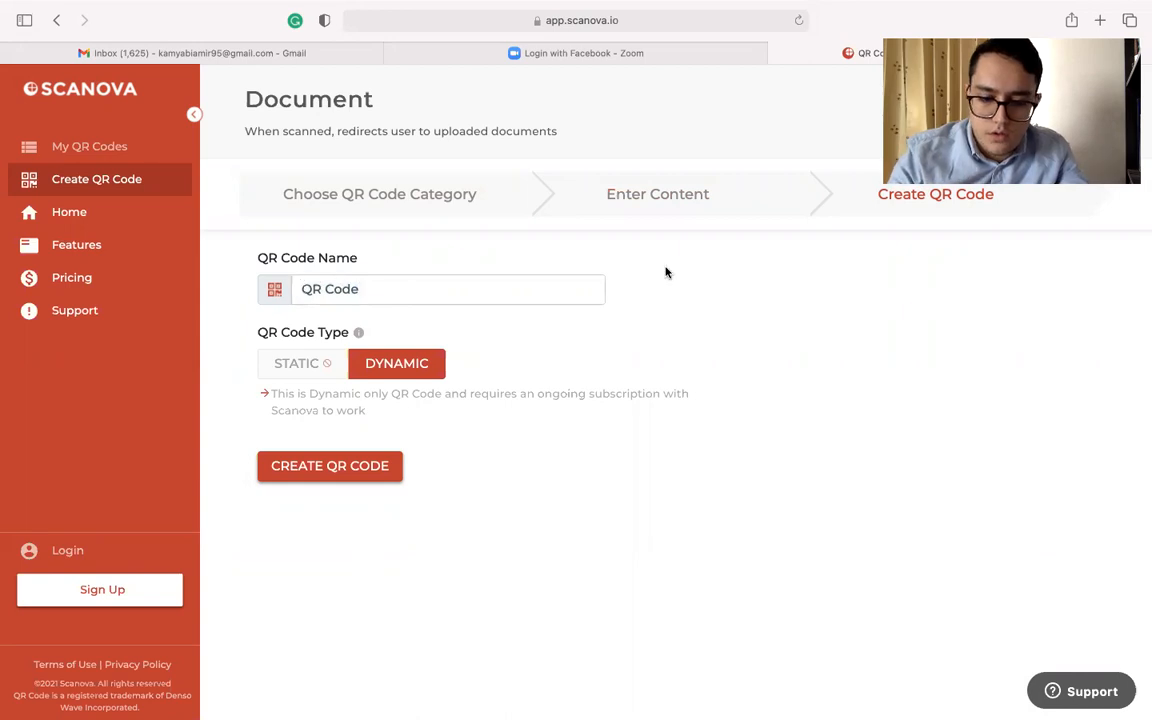
type("Ball")
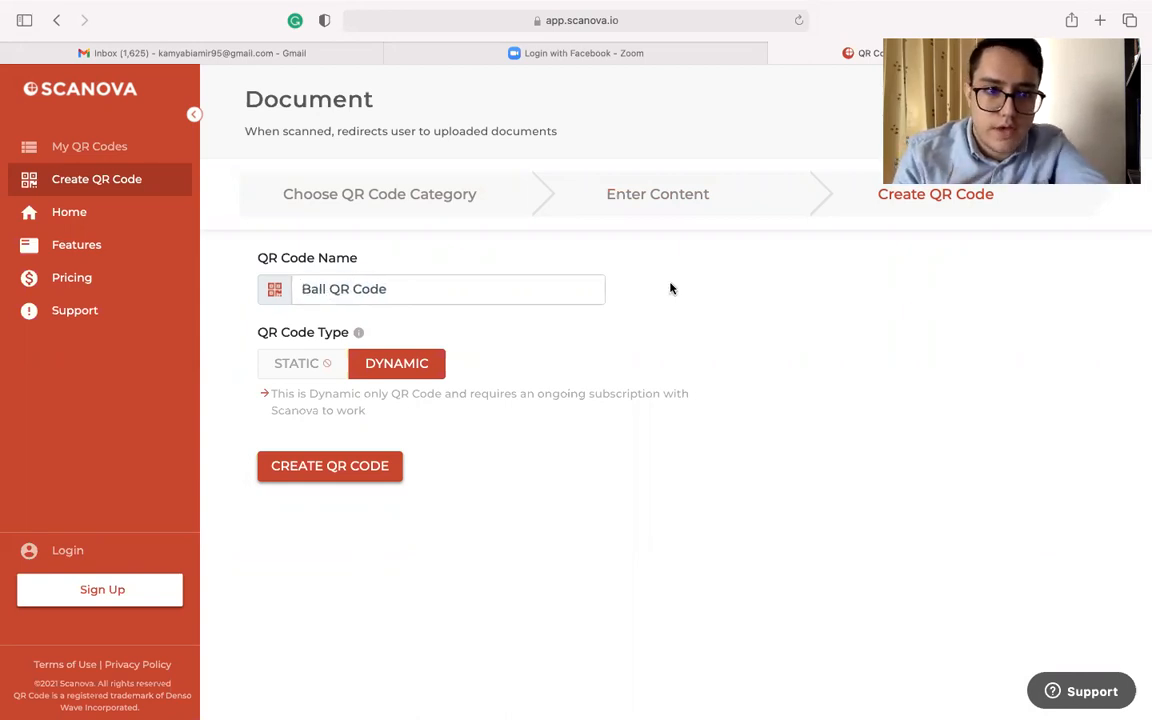
left_click(357, 481)
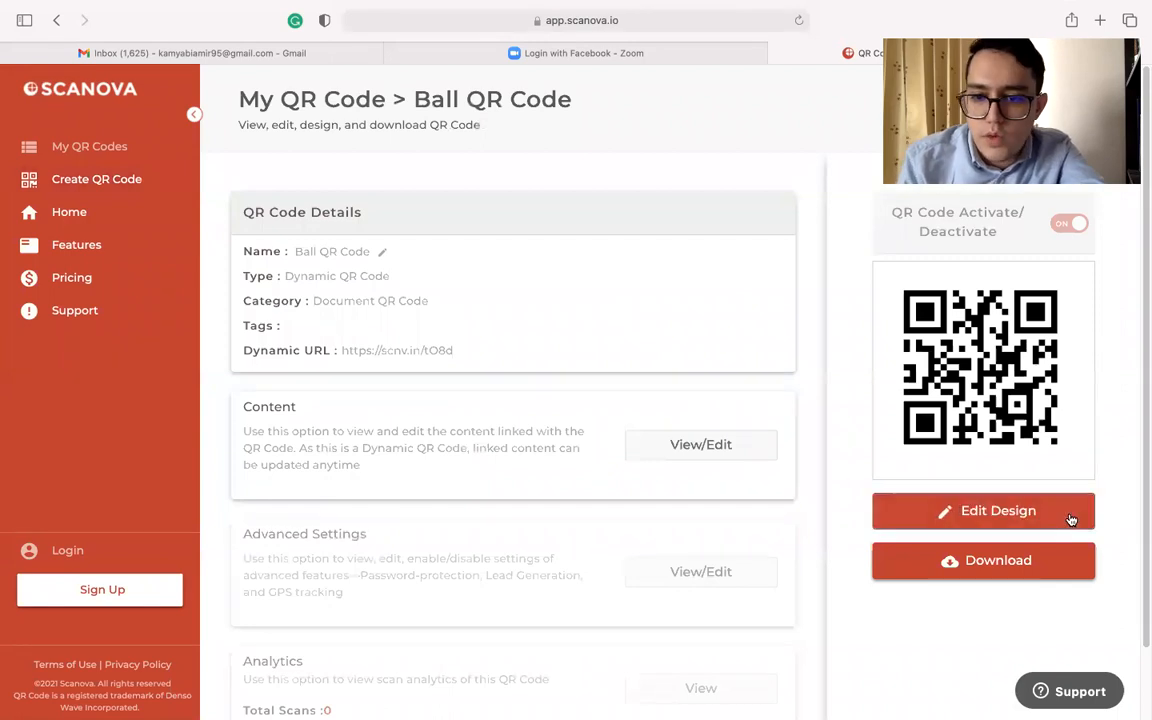
Try to download the Ball QR Code and dismiss the sign-up form
left_click(961, 570)
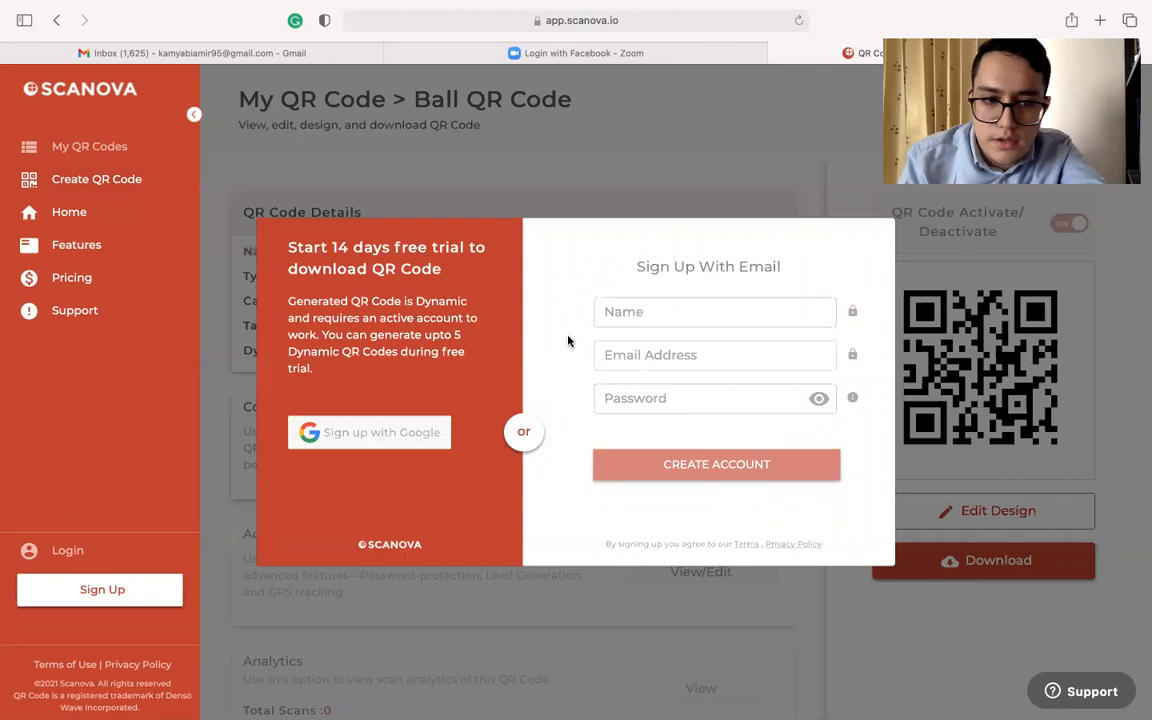
left_click(984, 412)
right_click(977, 348)
left_click(938, 398)
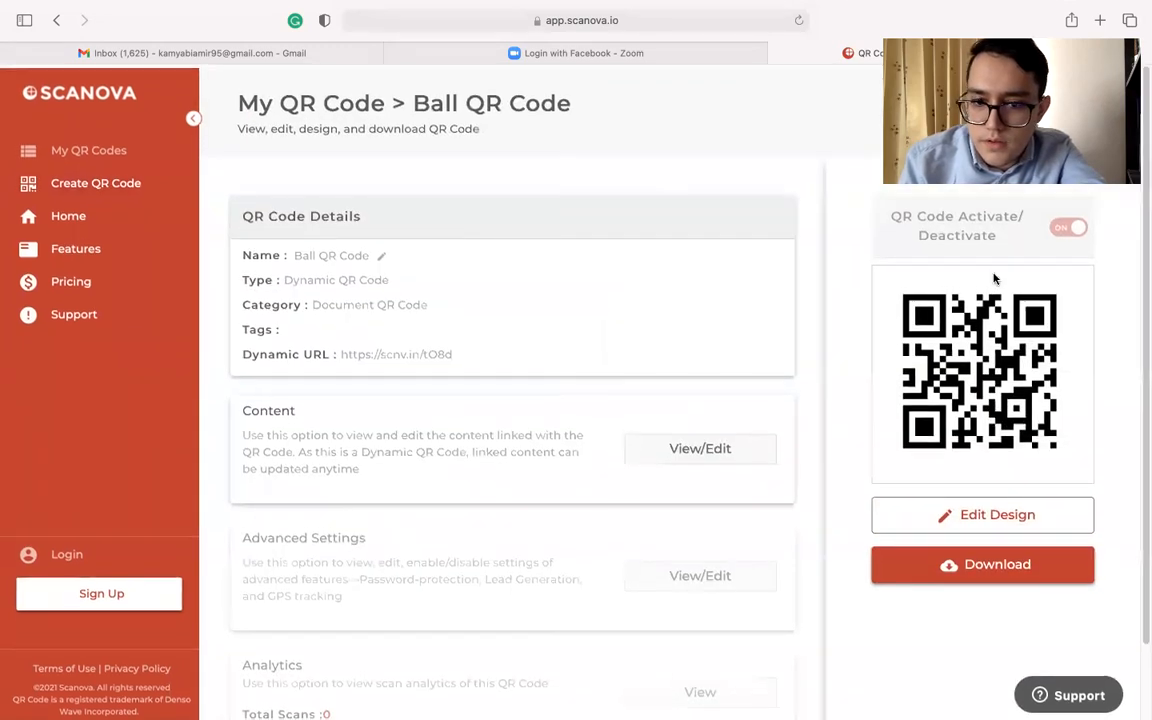
scroll(970, 420, "down", 2)
left_click(988, 494)
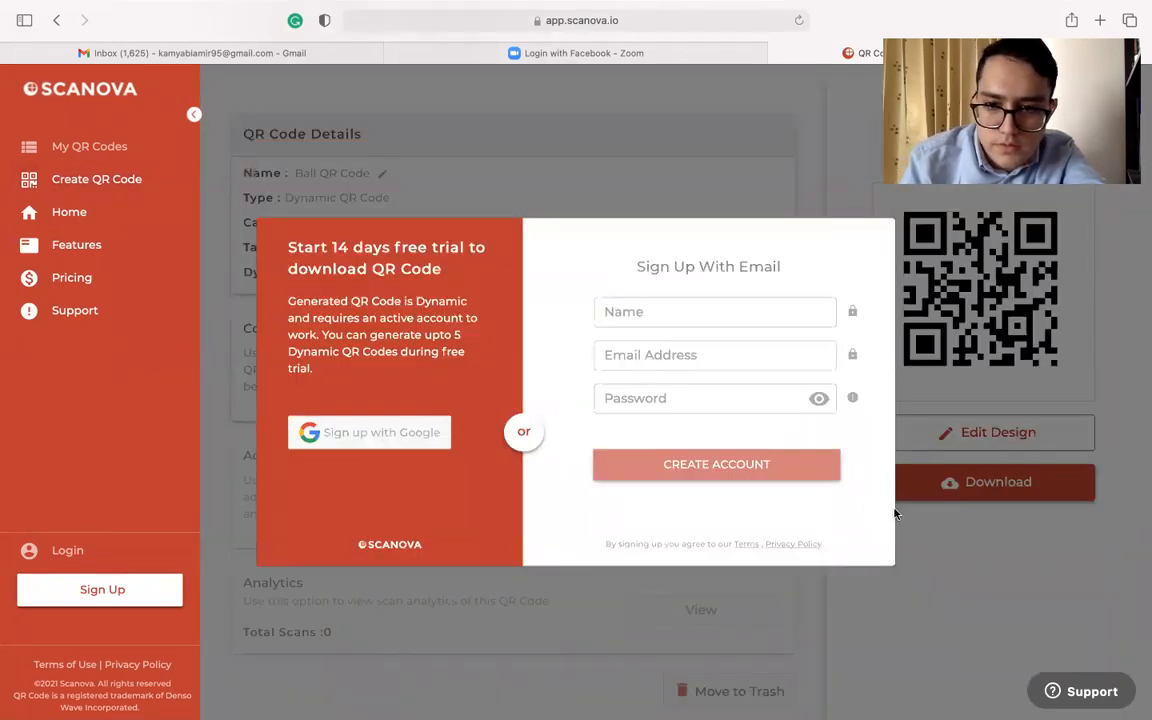
left_click(1048, 358)
Try to find a way to save the QR code image directly from the web page
scroll(1010, 330, "up", 2)
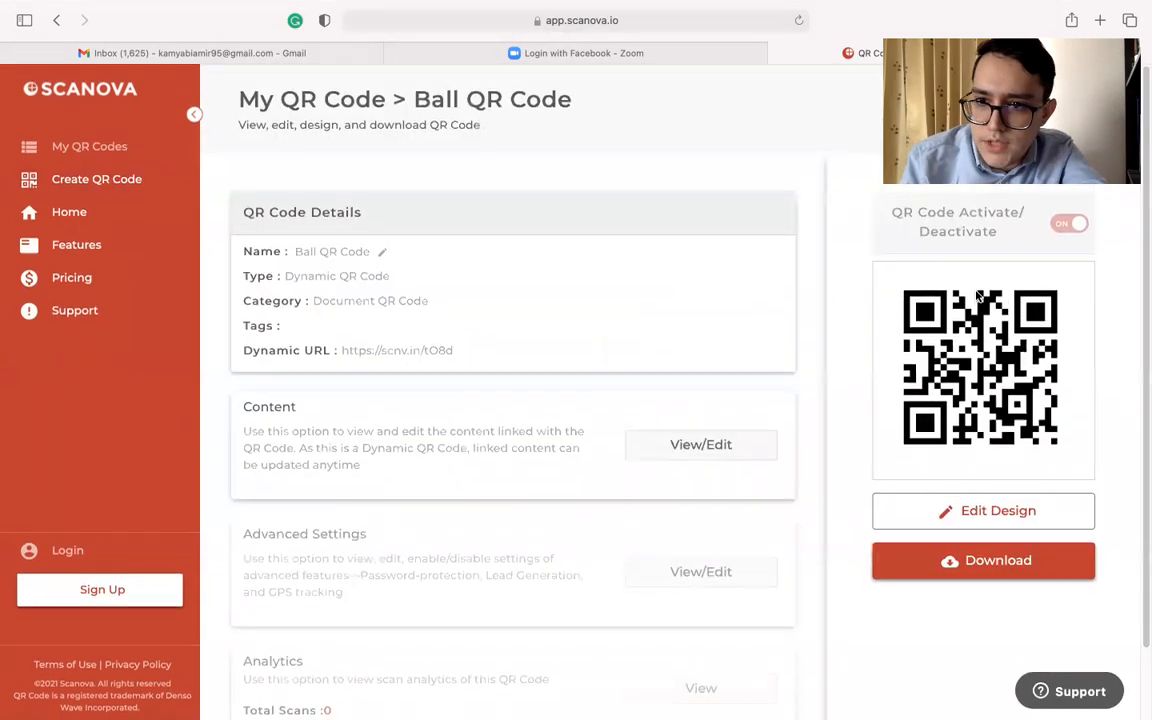
scroll(977, 297, "down", 1)
scroll(976, 290, "down", 1)
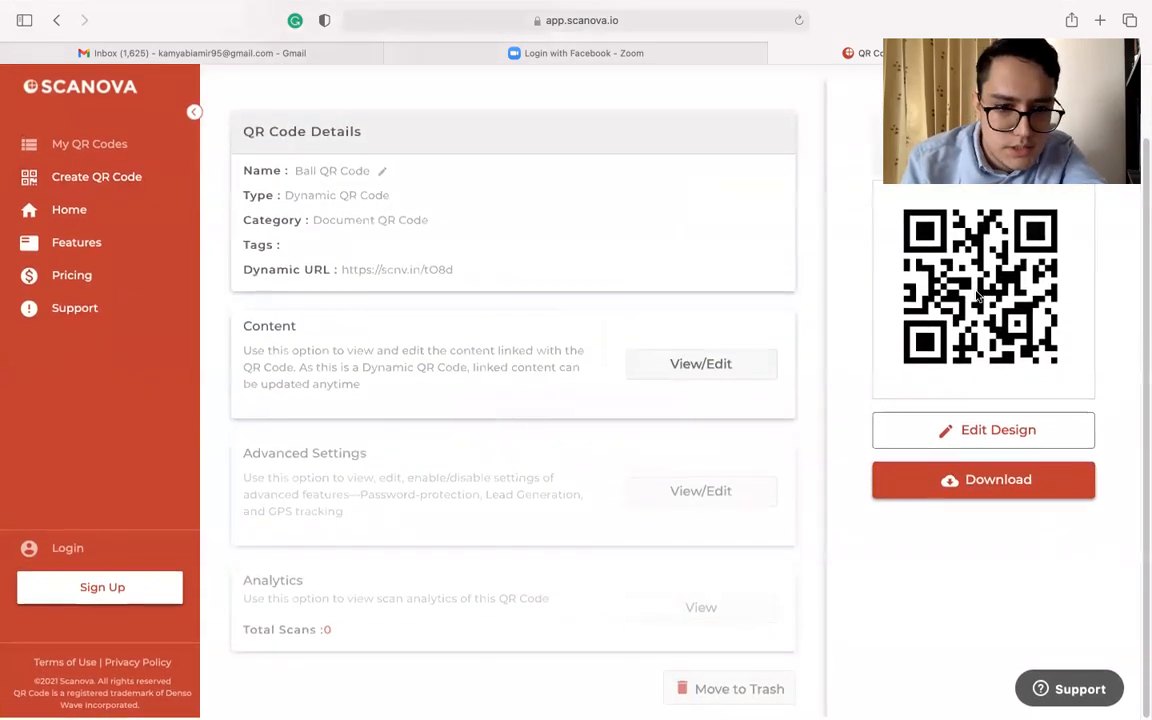
scroll(1003, 250, "up", 2)
right_click(959, 339)
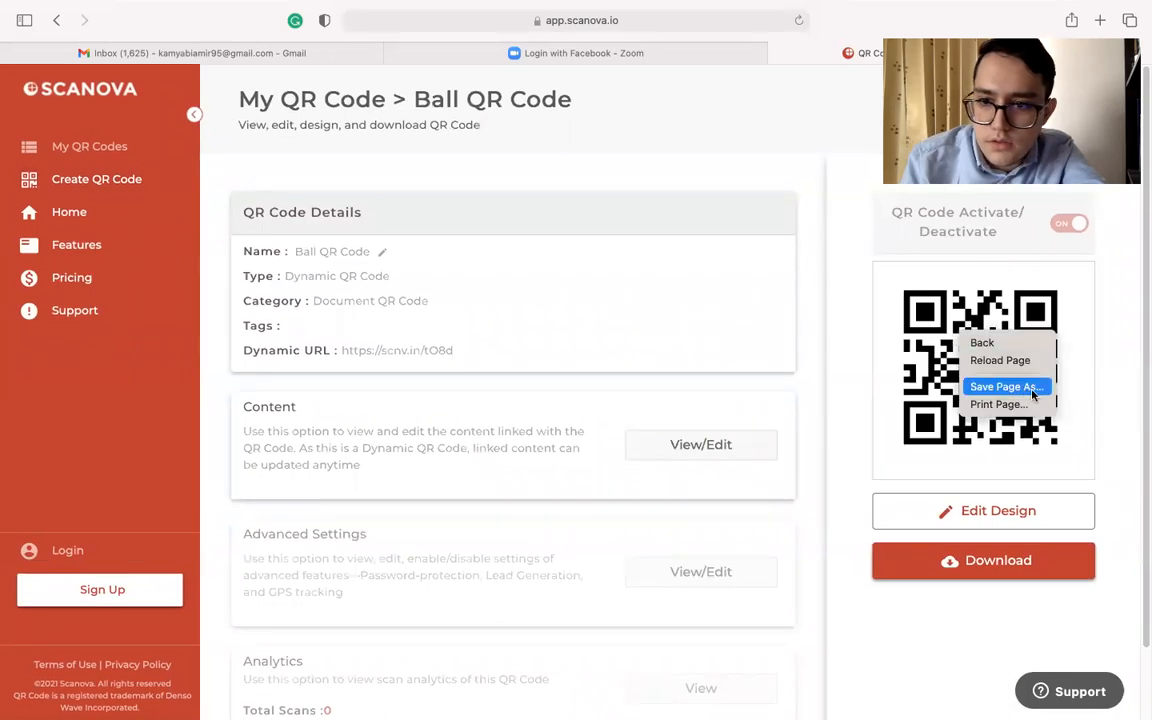
left_click(1098, 321)
Capture a screenshot of only the Ball QR Code image and go to the desktop
key("super+shift+4")
left_click_drag(890, 280, 1075, 470)
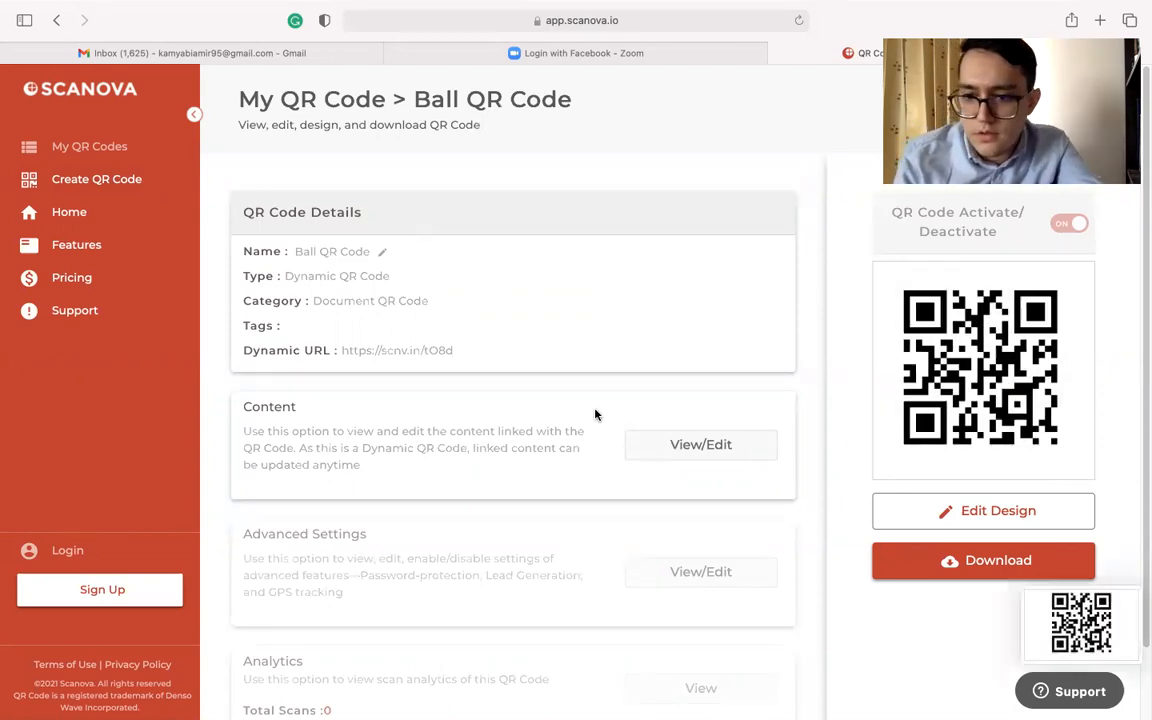
key("ctrl+Left")
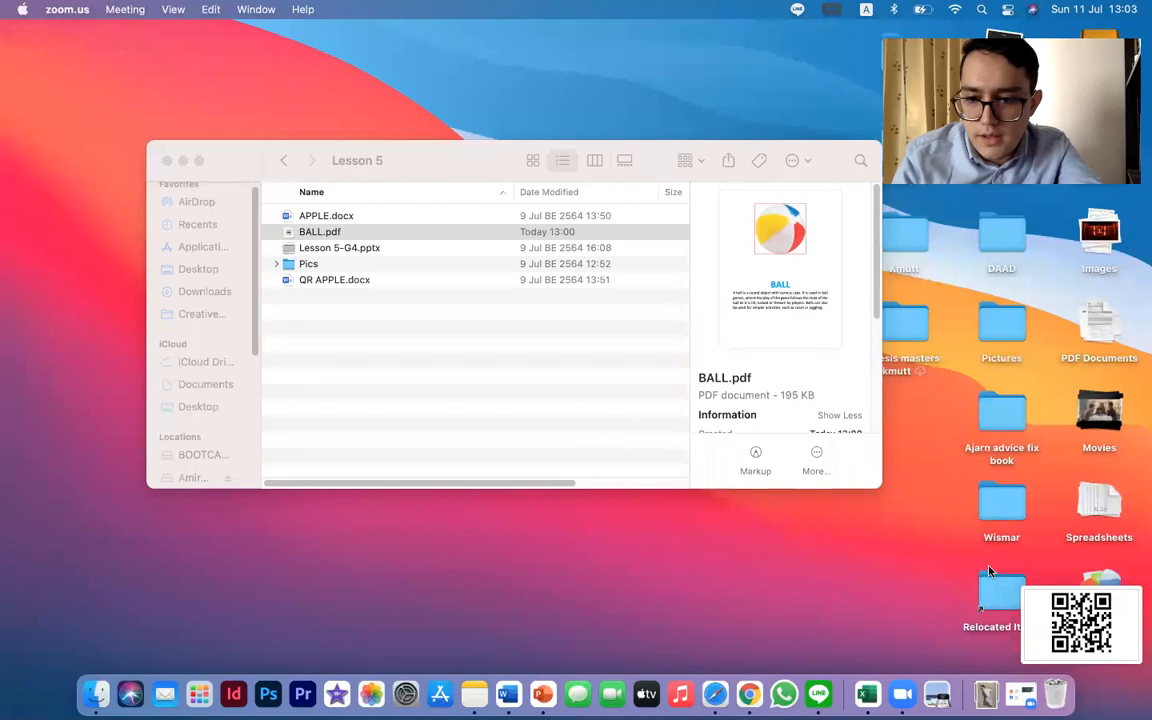
Switch to the QR APPLE document in Word and delete the apple picture on its first page
key("ctrl+Right")
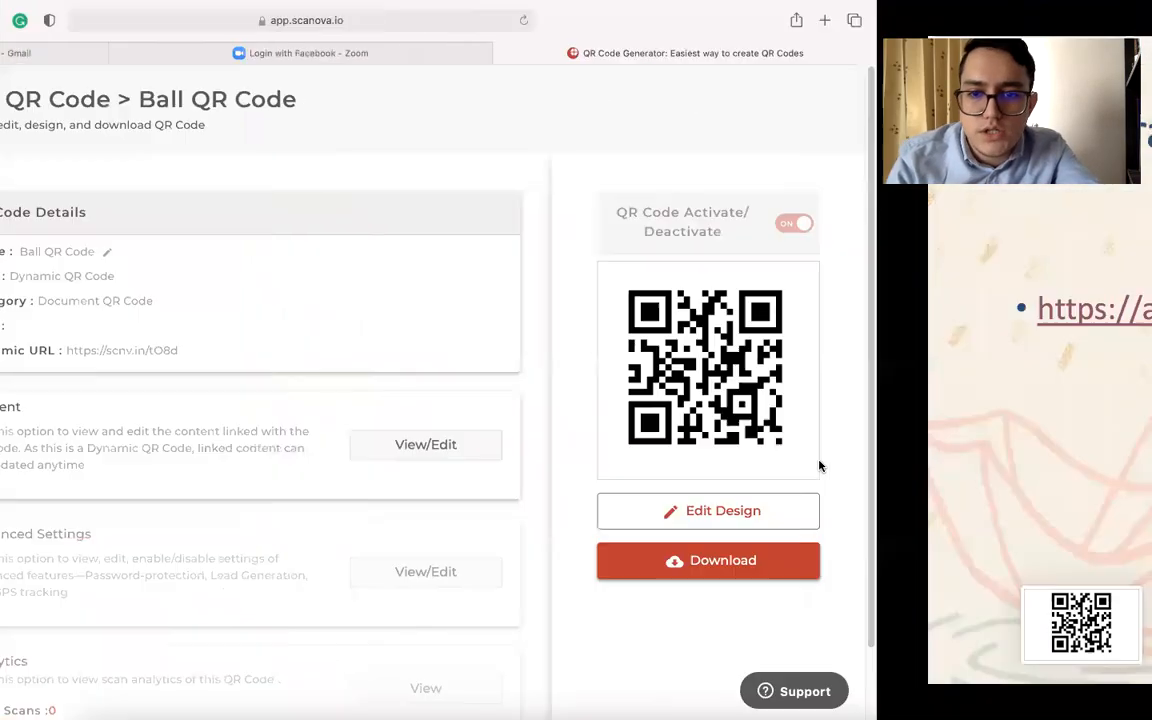
key("ctrl+Right")
key("ctrl+Right")
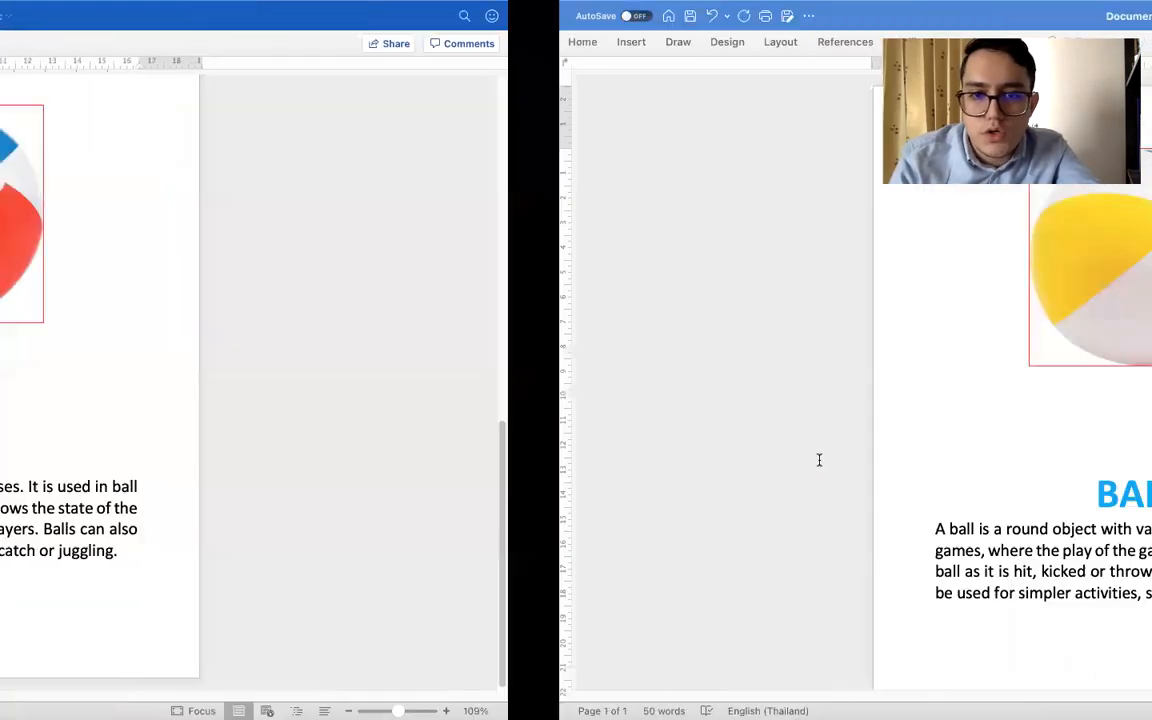
key("ctrl+Right")
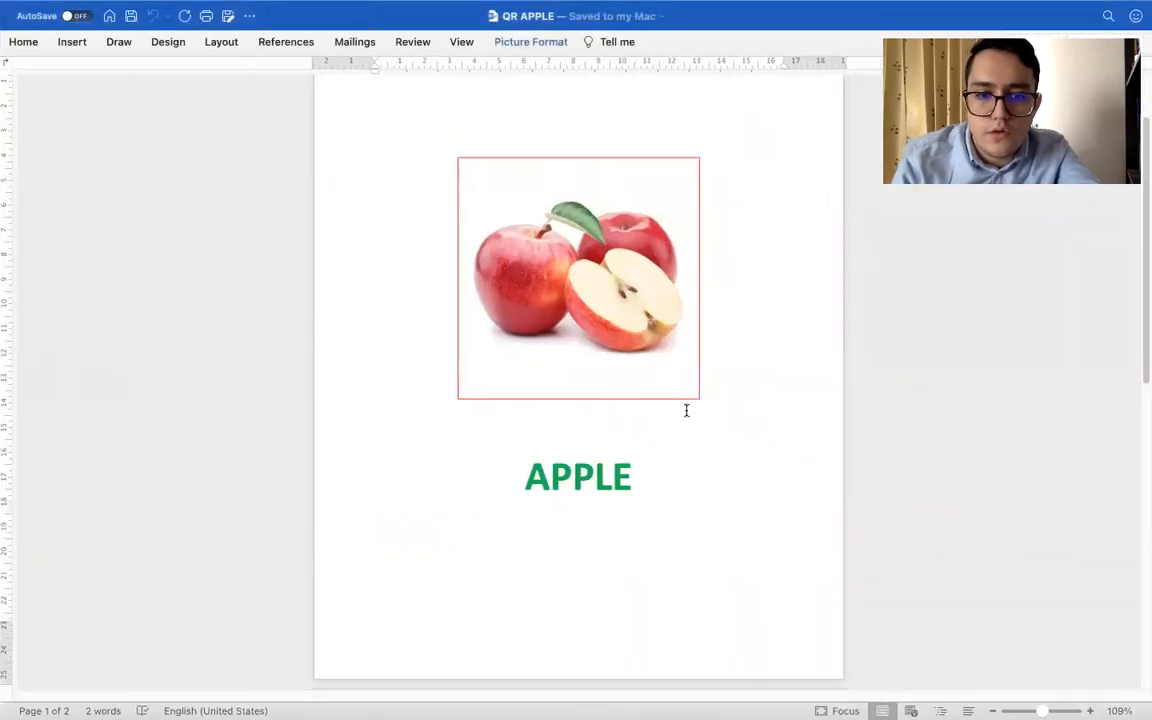
scroll(686, 410, "up", 2)
scroll(681, 390, "down", 3)
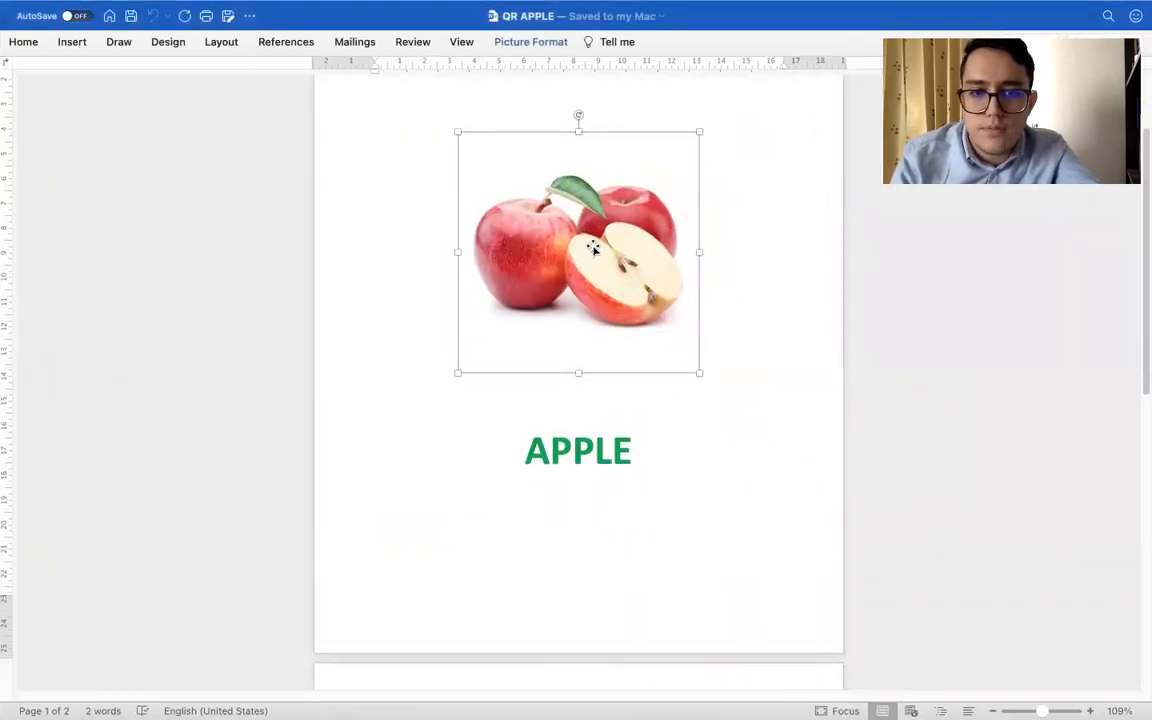
key("BackSpace")
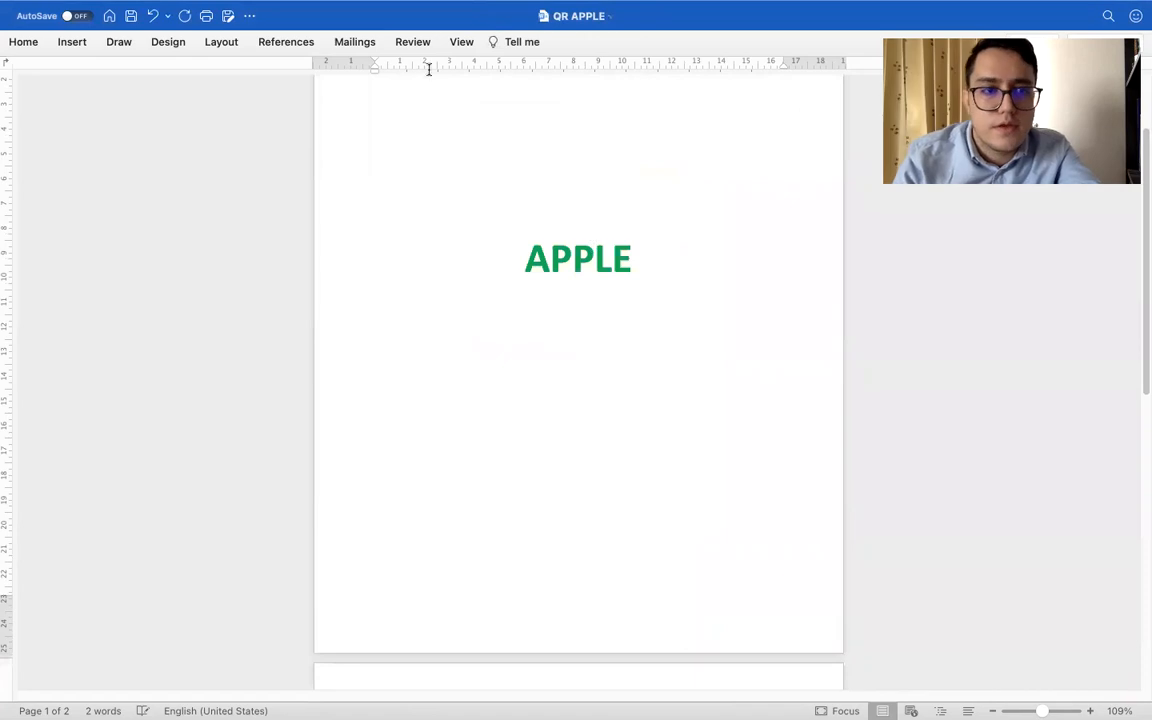
Insert the QR code screenshot from the desktop's Screen Shots stack above the APPLE title in the QR APPLE document
mouse_move(55, 3)
left_click(51, 36)
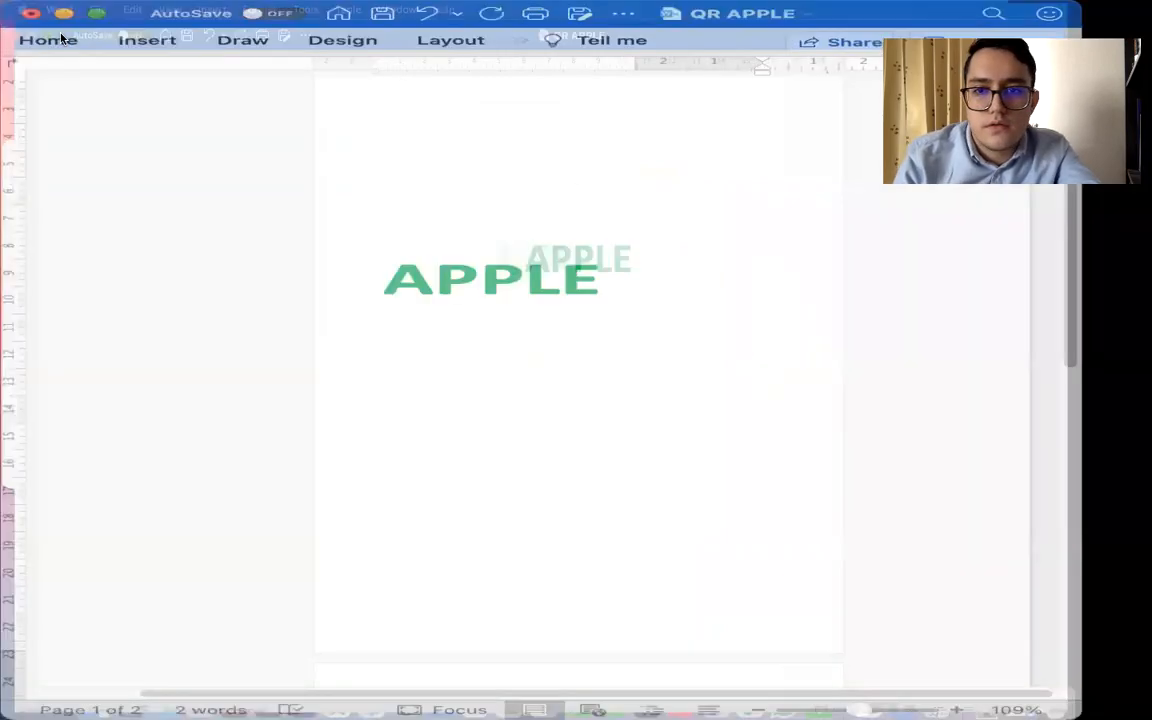
left_click_drag(1003, 114, 1003, 332)
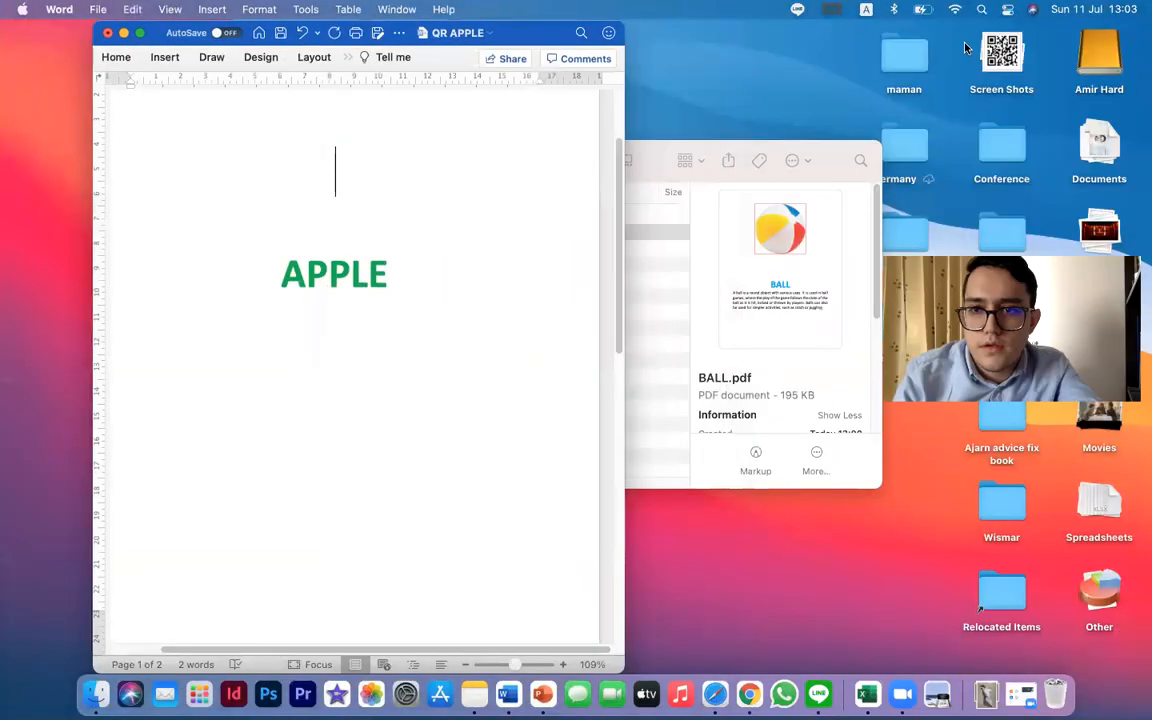
left_click(999, 51)
left_click_drag(1001, 140, 342, 175)
left_click(140, 33)
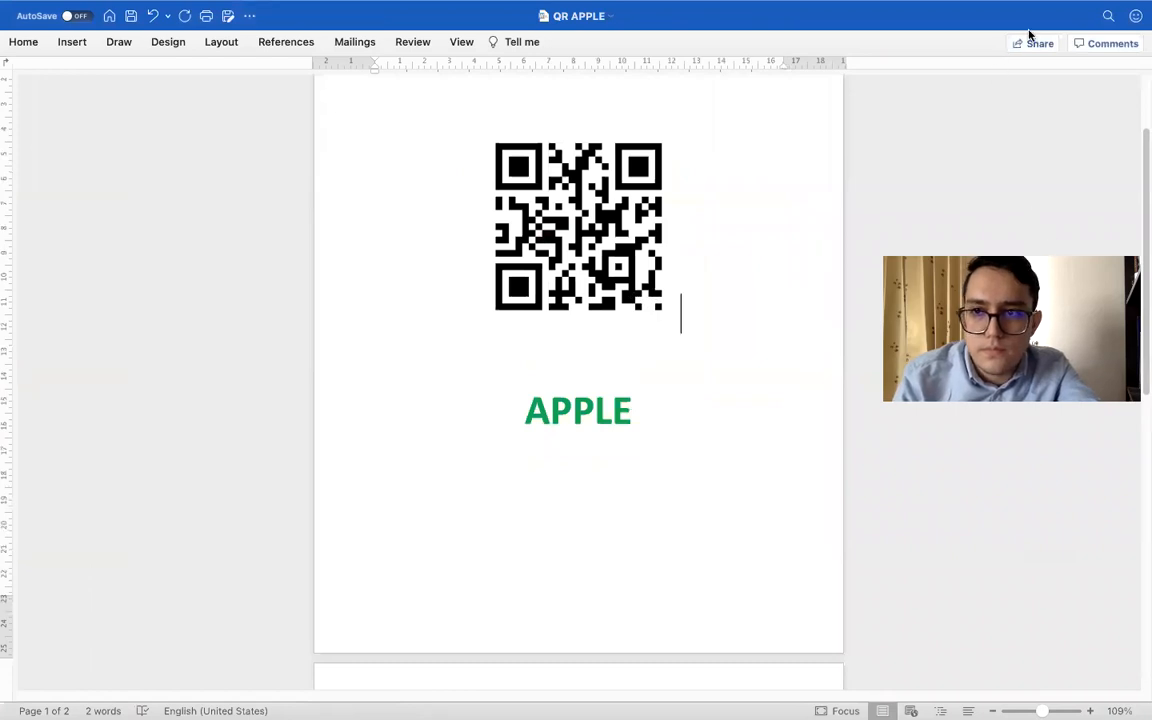
Enlarge the inserted QR code picture and give it a blue picture border
left_click(655, 300)
left_click_drag(679, 335, 720, 363)
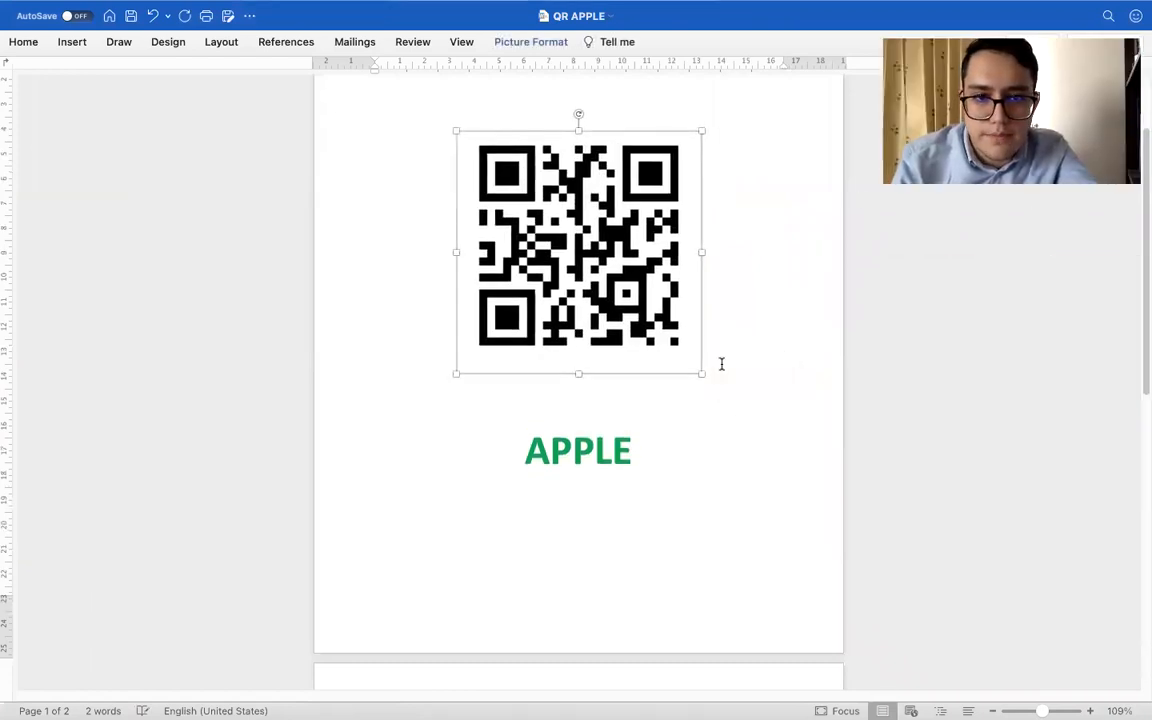
left_click(520, 44)
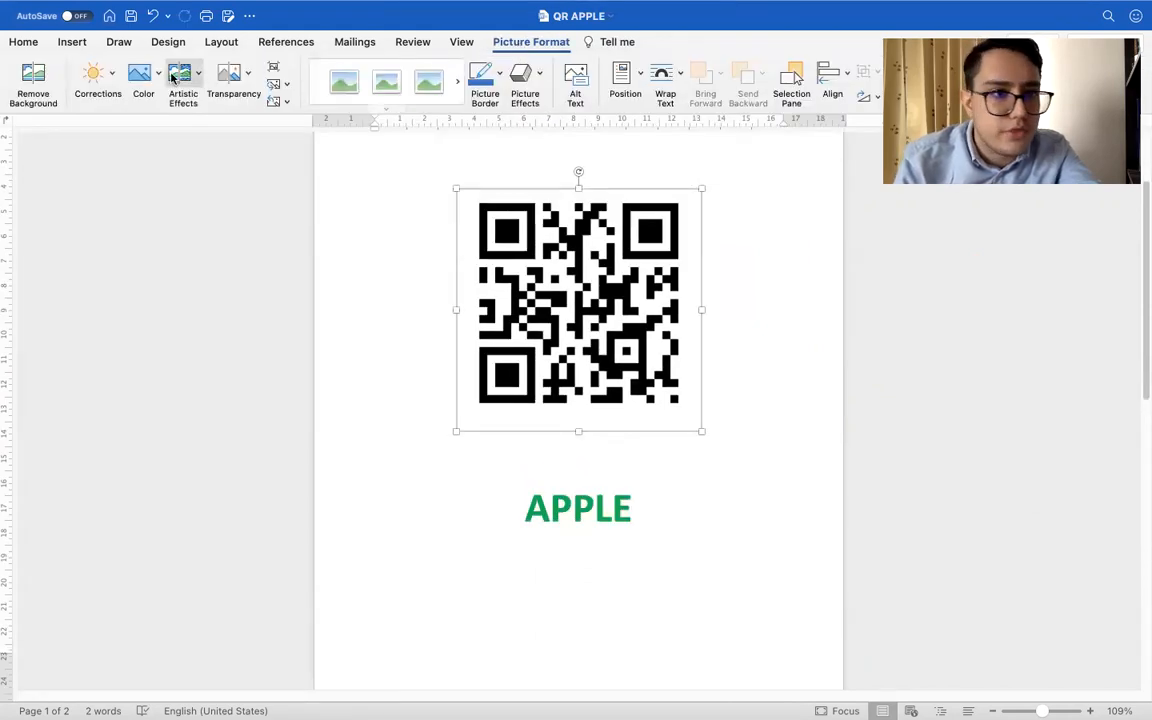
left_click(147, 72)
left_click(147, 72)
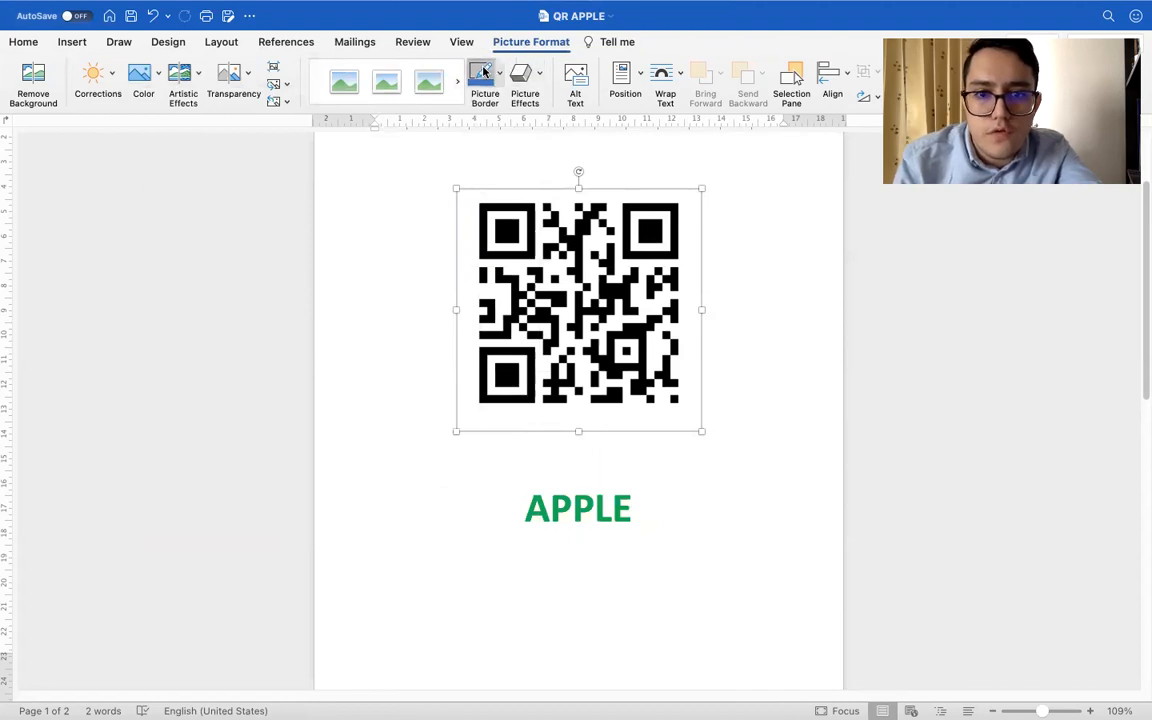
left_click(843, 393)
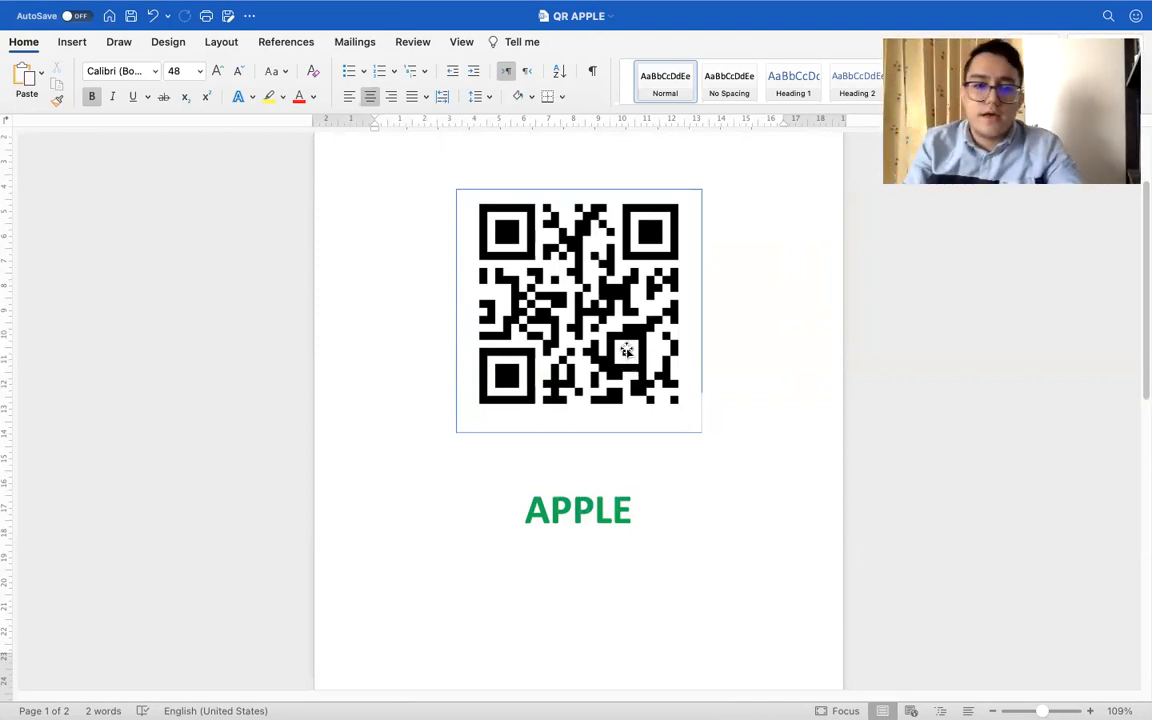
Copy the bordered QR code from the first page and use it to replace the ball picture on the second page
left_click(581, 345)
scroll(580, 345, "down", 2)
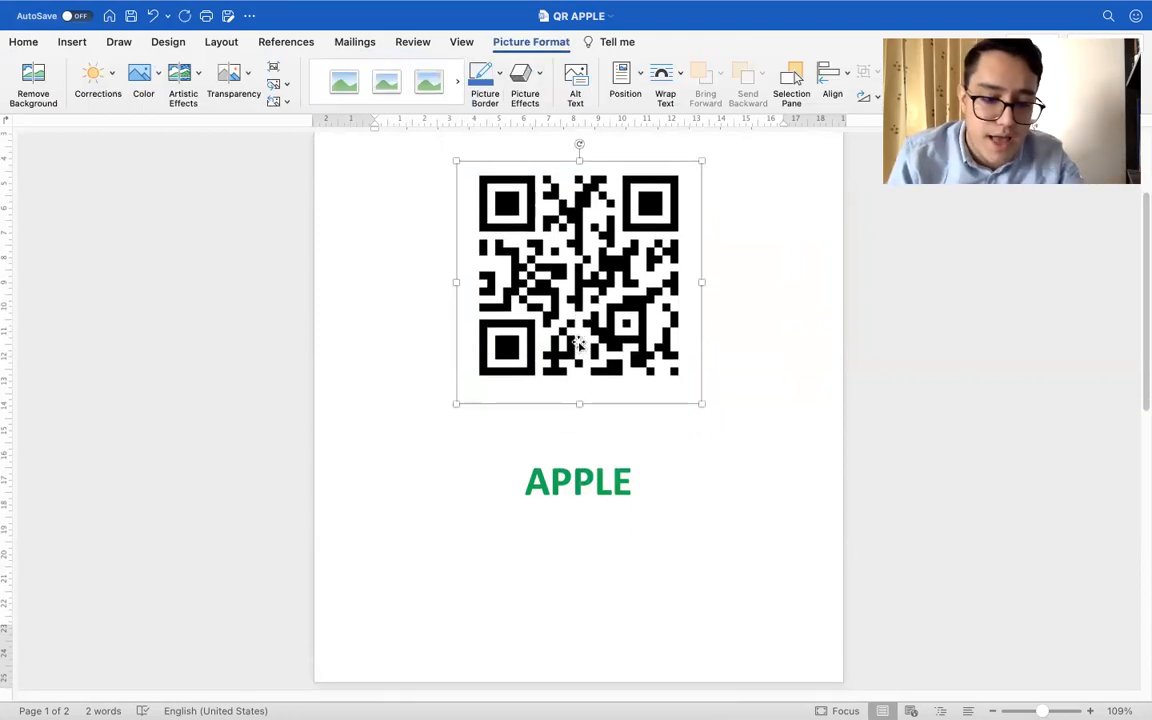
scroll(580, 345, "down", 3)
scroll(578, 350, "up", 2)
scroll(576, 355, "down", 8)
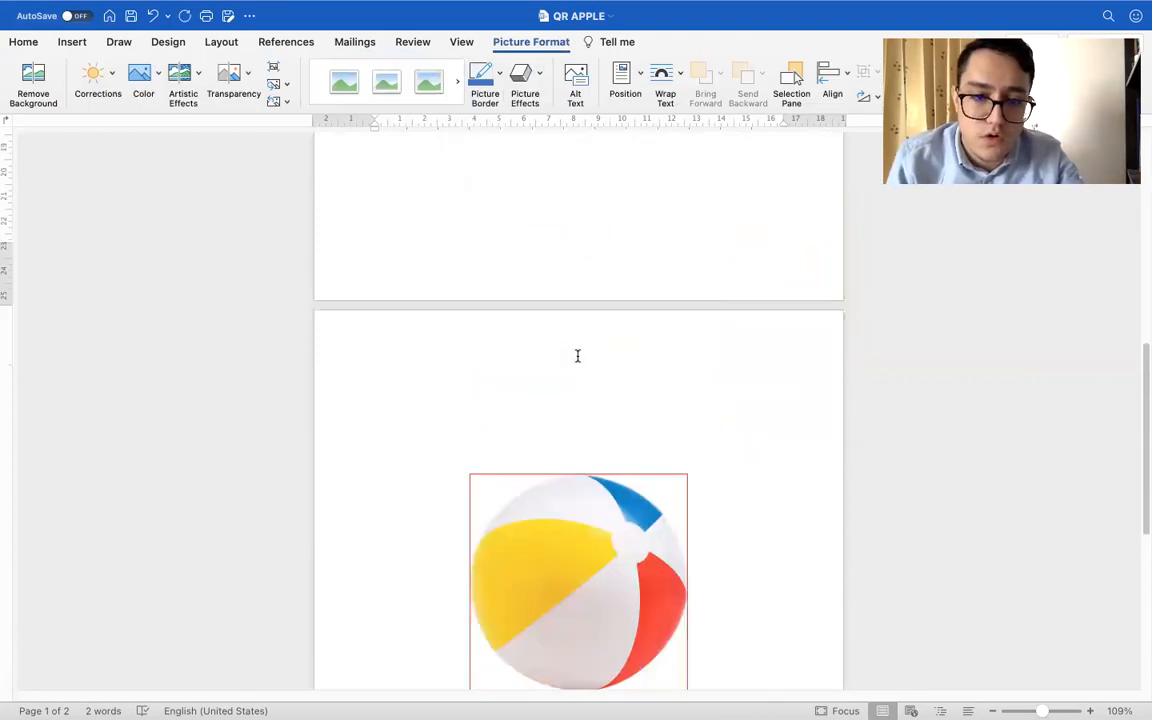
left_click(582, 456)
key("BackSpace")
key("super+v")
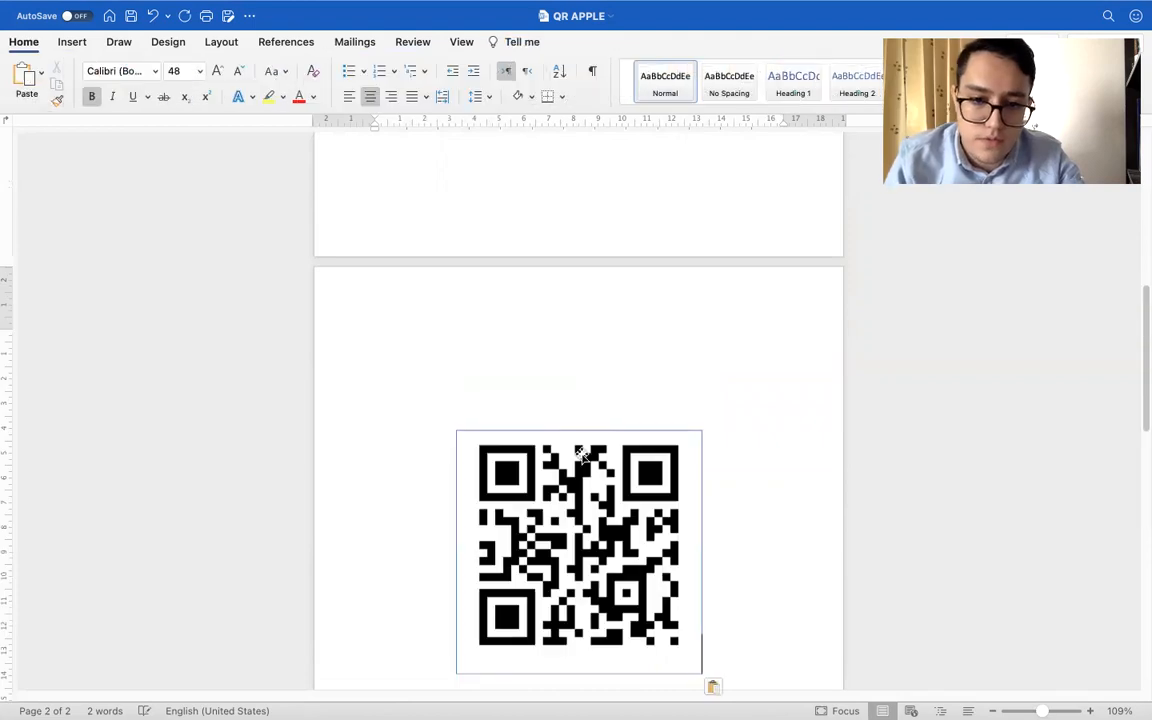
Delete the QR code picture above the APPLE title on the first page
scroll(580, 453, "up", 10)
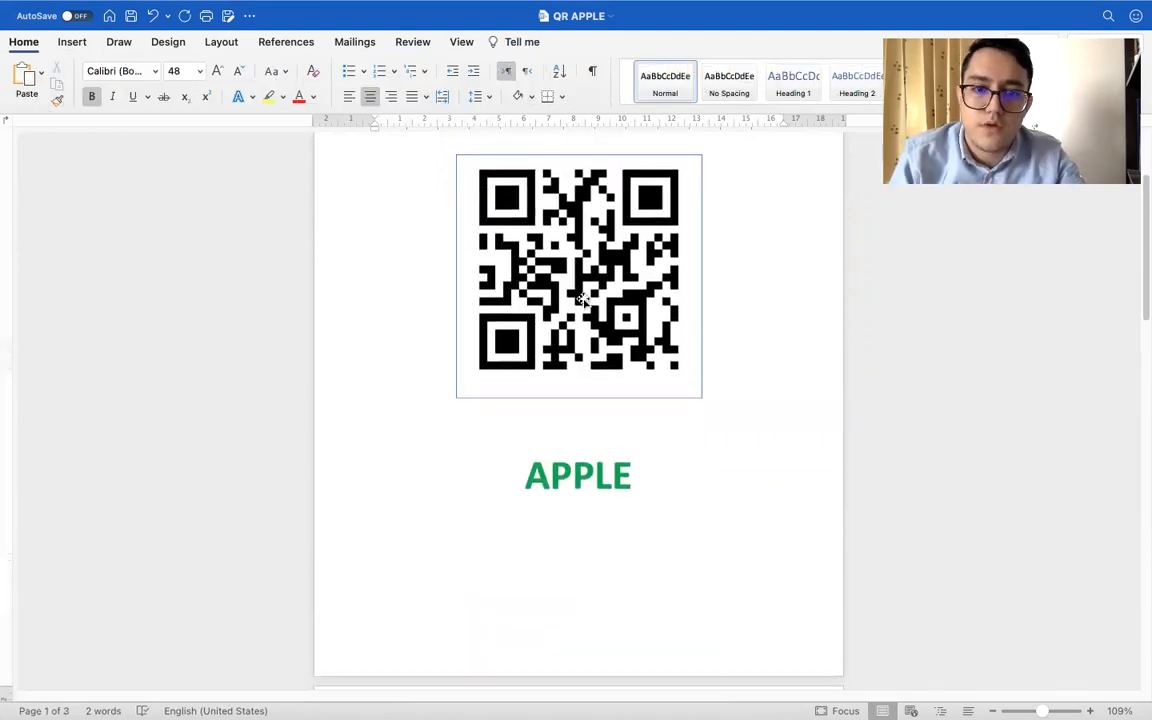
left_click(582, 298)
key("BackSpace")
Switch to the APPLE document and copy the apple picture, the APPLE title and its paragraph from the first page
key("ctrl+Left")
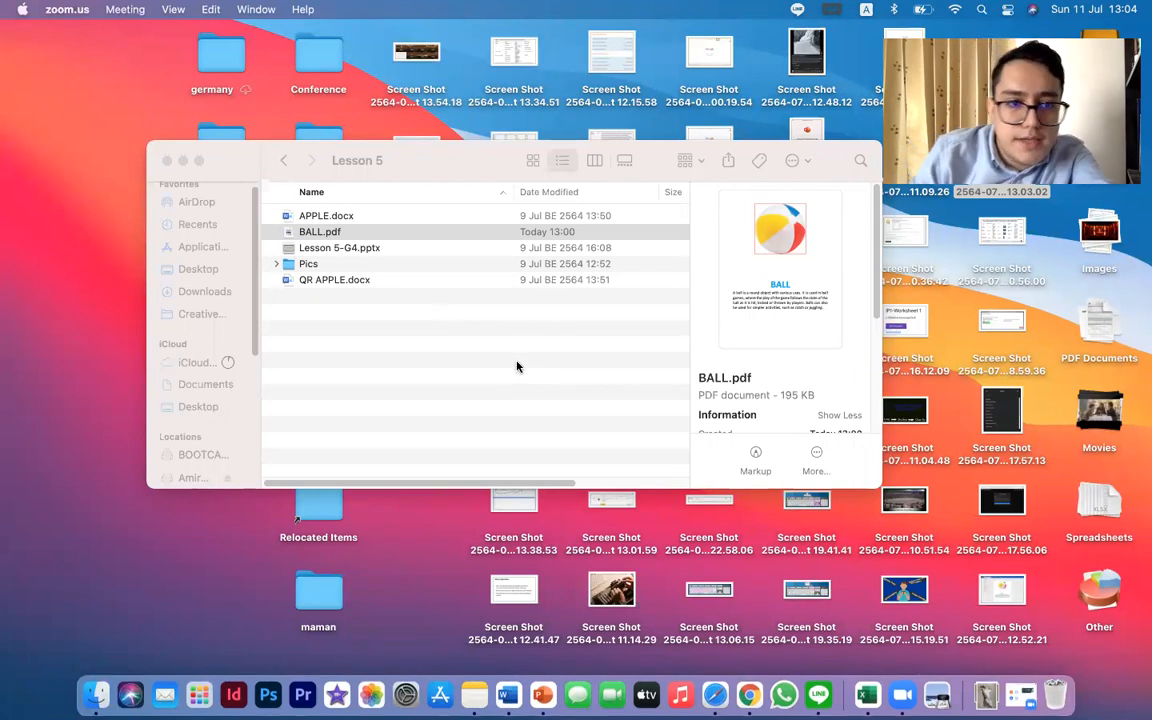
key("ctrl+Right")
key("ctrl+Right")
key("ctrl+Right")
key("ctrl+Right")
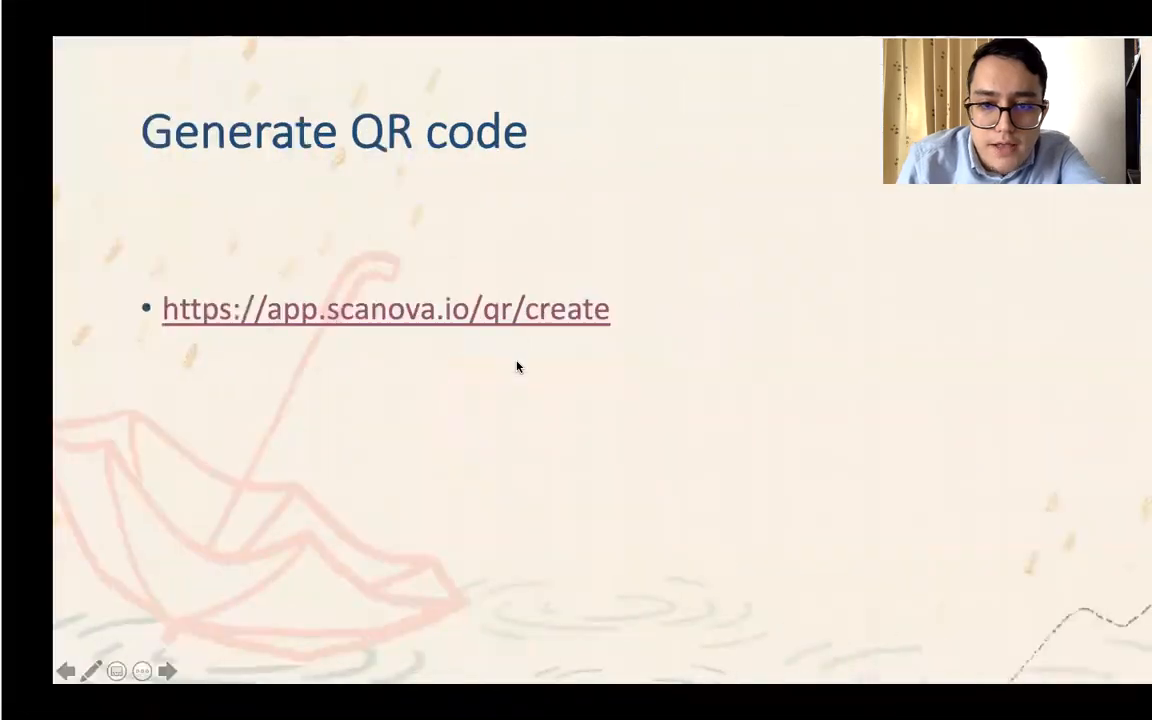
key("ctrl+Right")
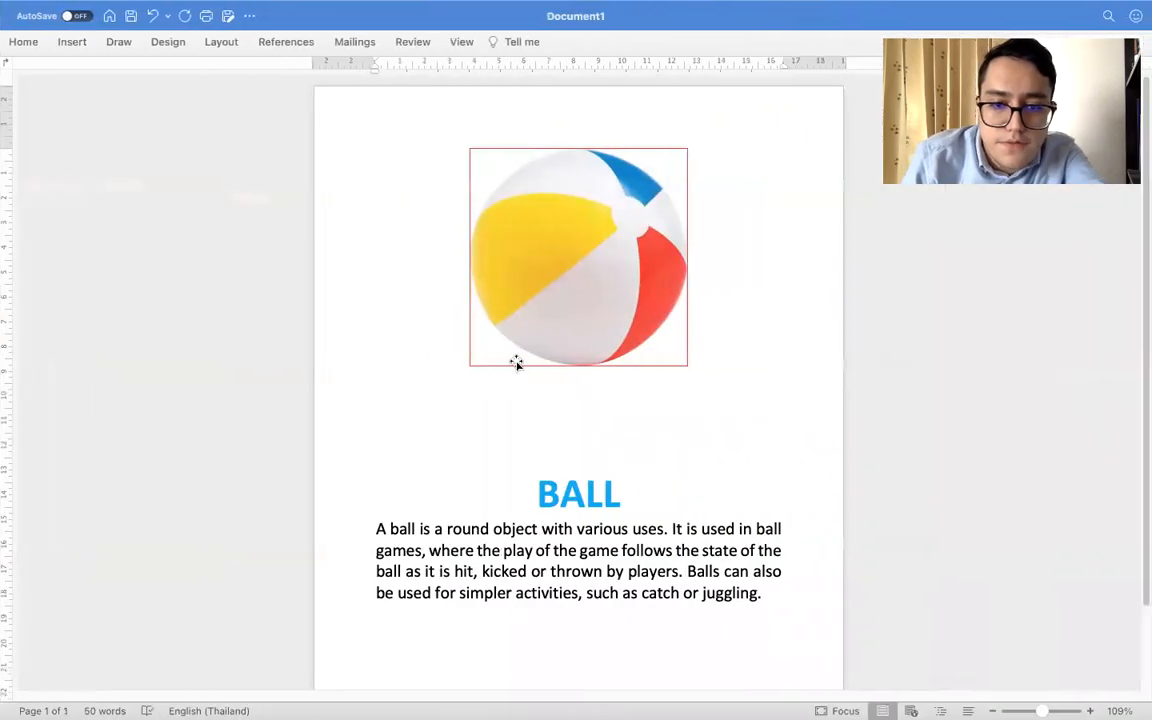
scroll(516, 362, "down", 3)
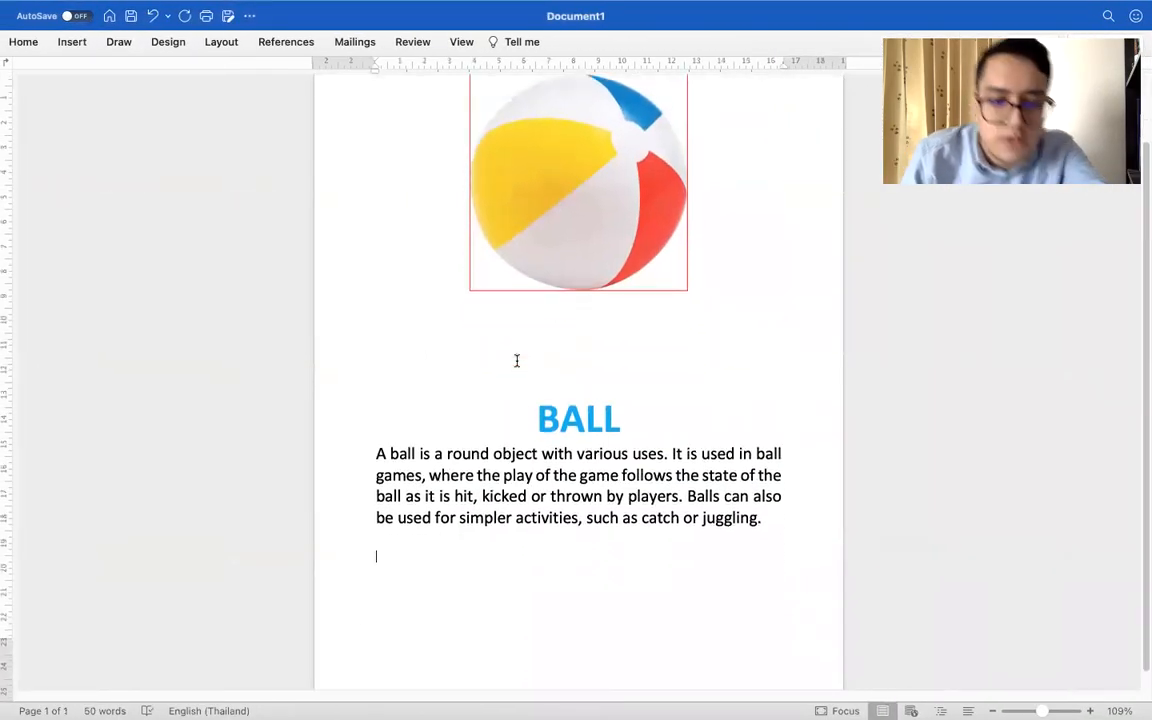
scroll(517, 361, "up", 3)
key("ctrl+Left")
scroll(517, 363, "up", 10)
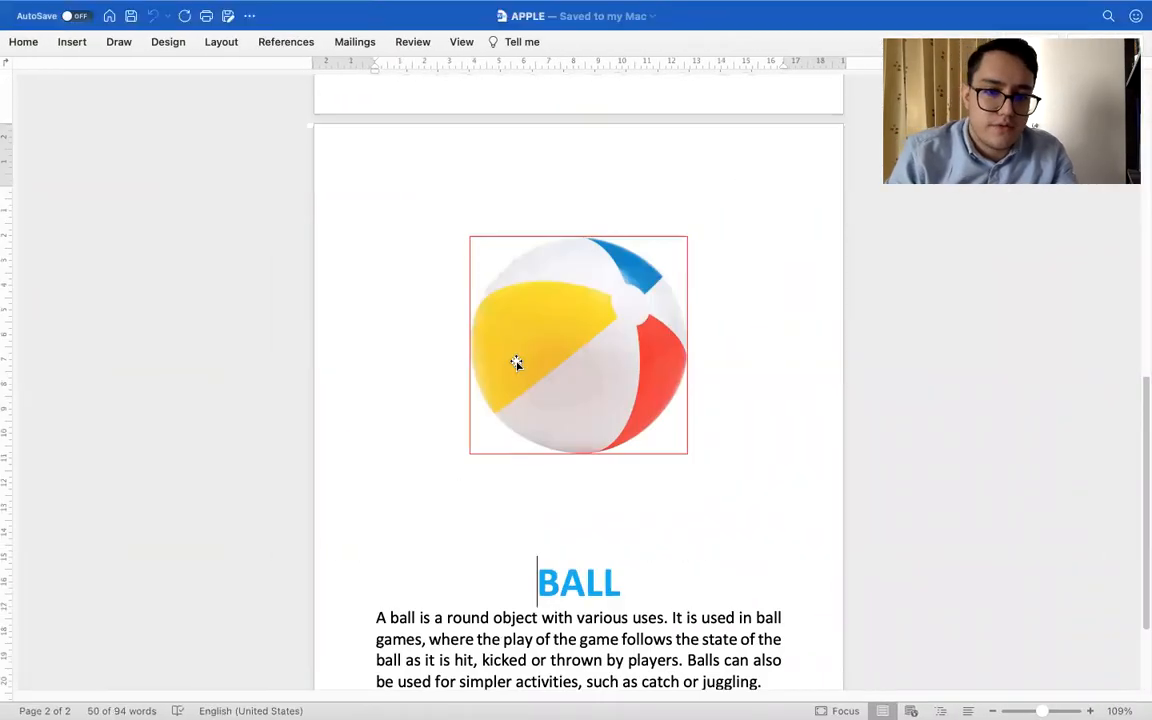
left_click_drag(447, 216, 717, 592)
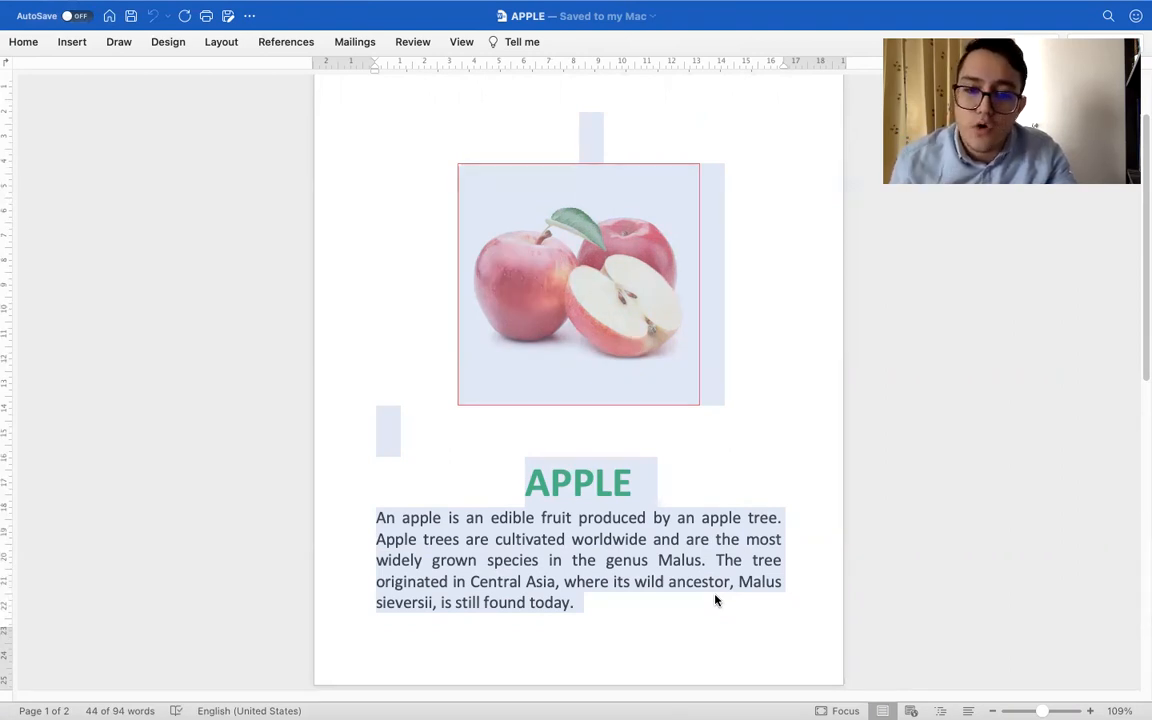
right_click(665, 561)
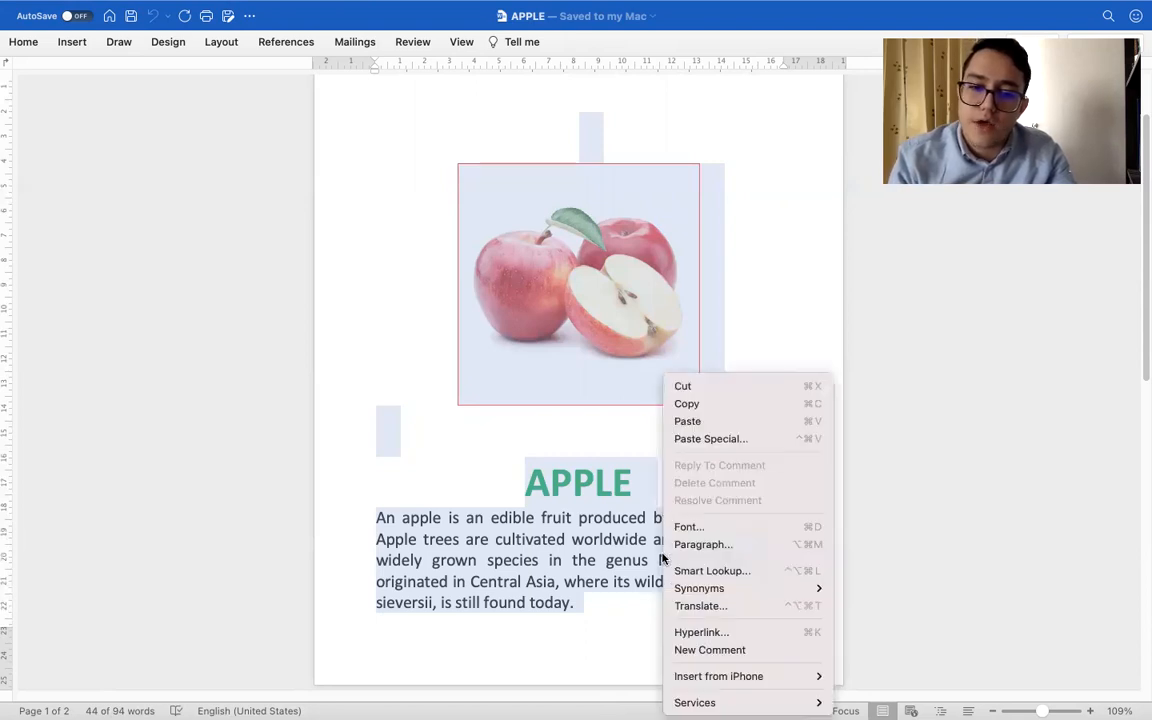
left_click(707, 407)
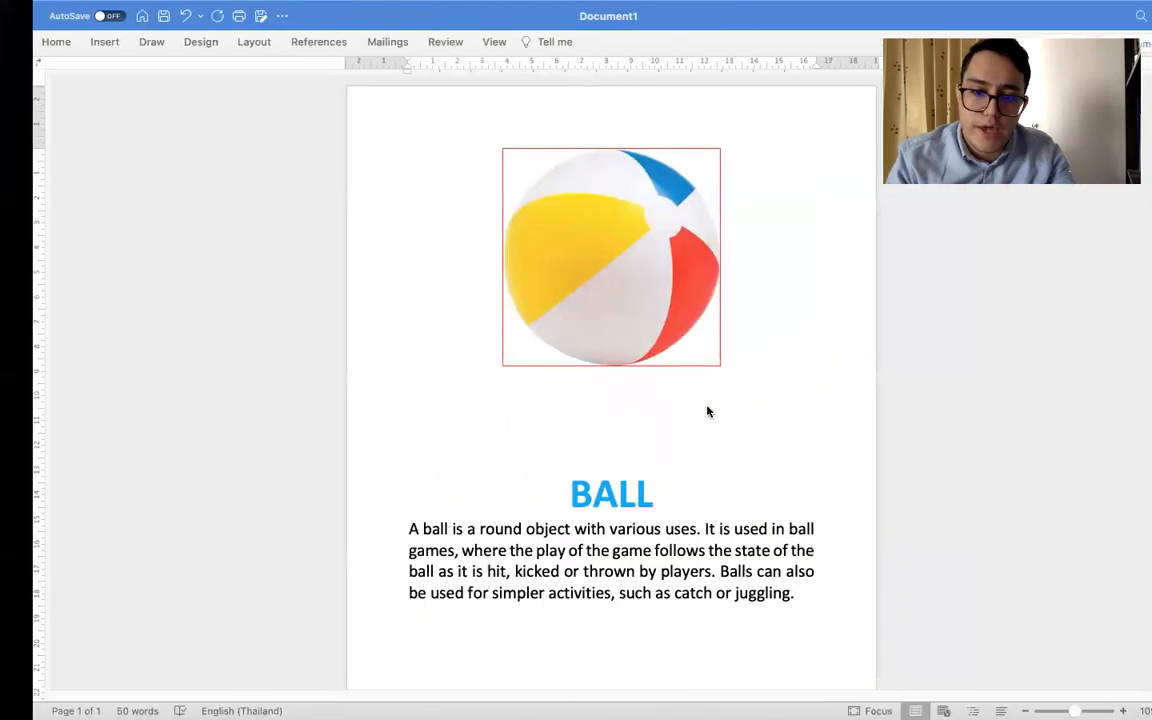
Replace the ball picture, title and paragraph in Document1 with the copied apple content
left_click(643, 491)
key("super+a")
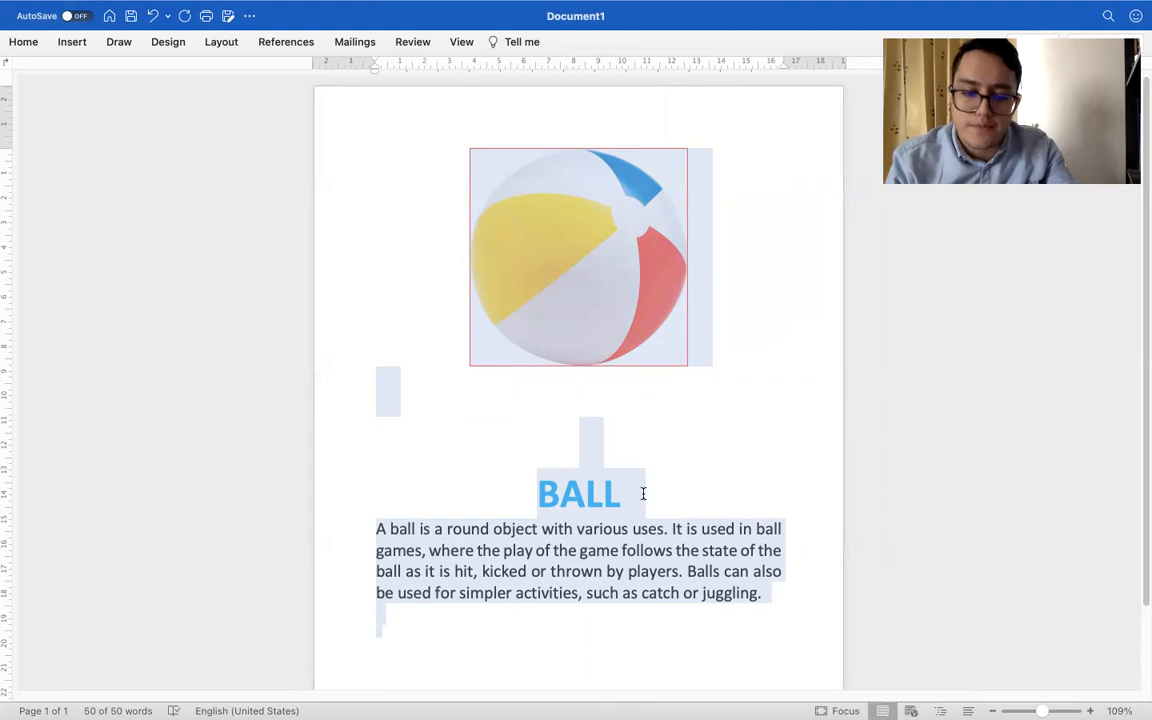
left_click(768, 603)
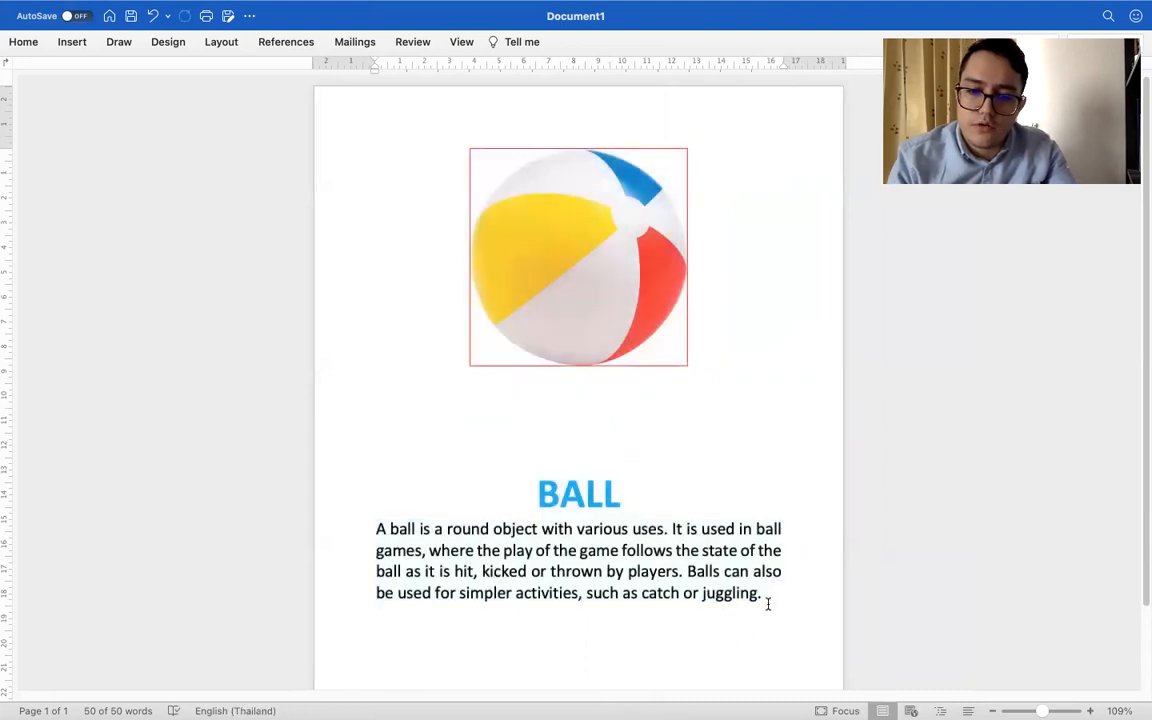
left_click_drag(771, 596, 438, 311)
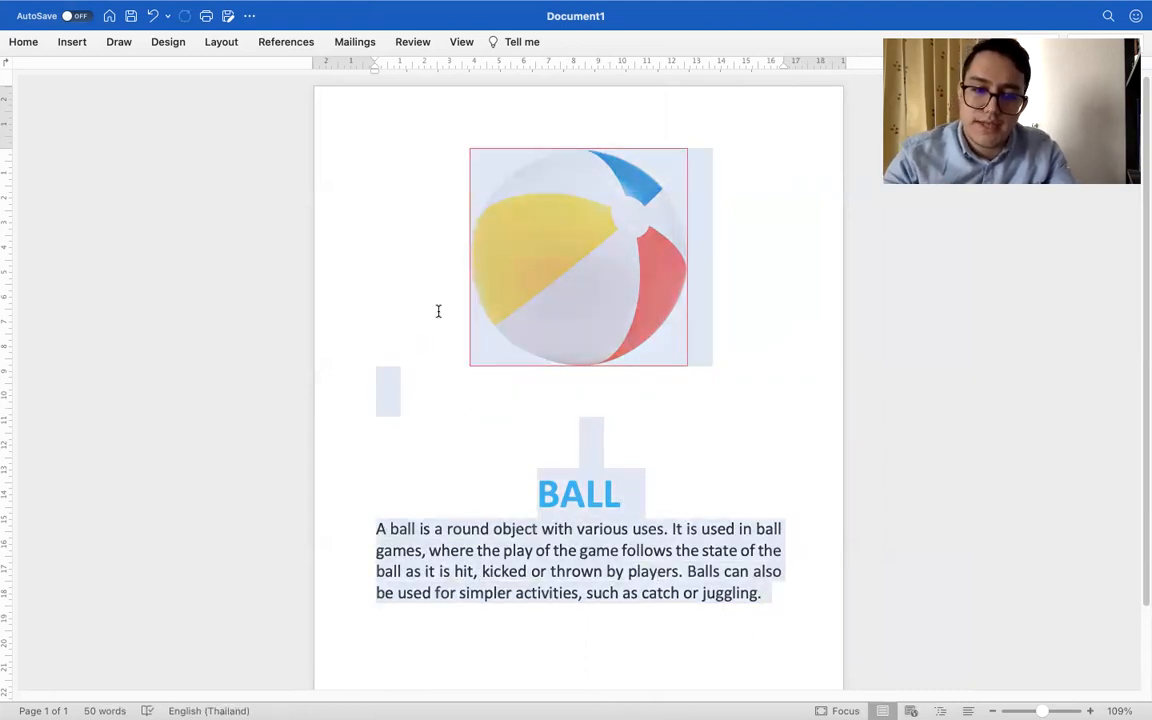
left_click_drag(452, 261, 451, 266)
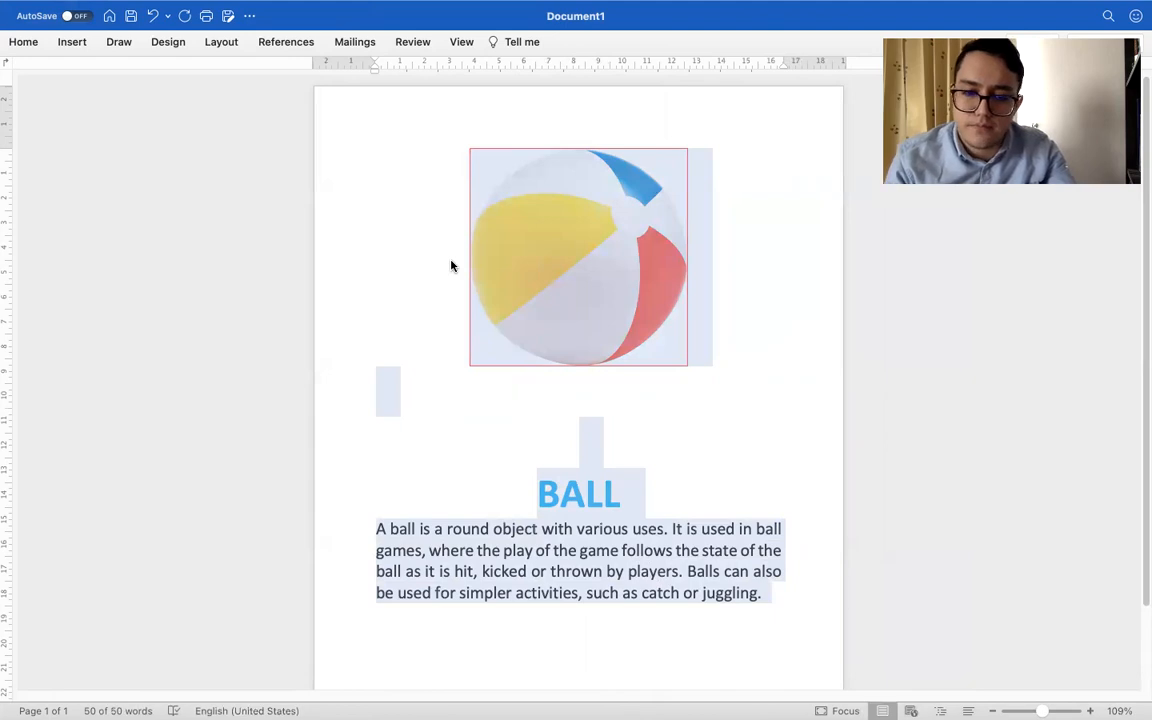
right_click(451, 266)
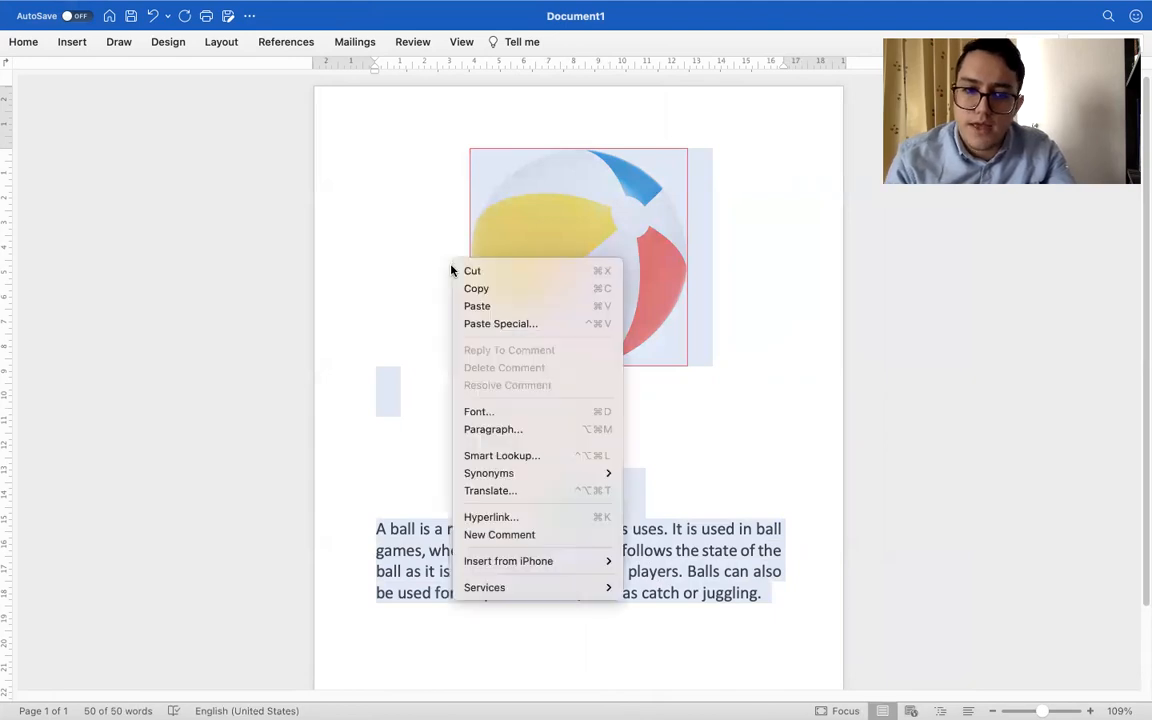
left_click(482, 308)
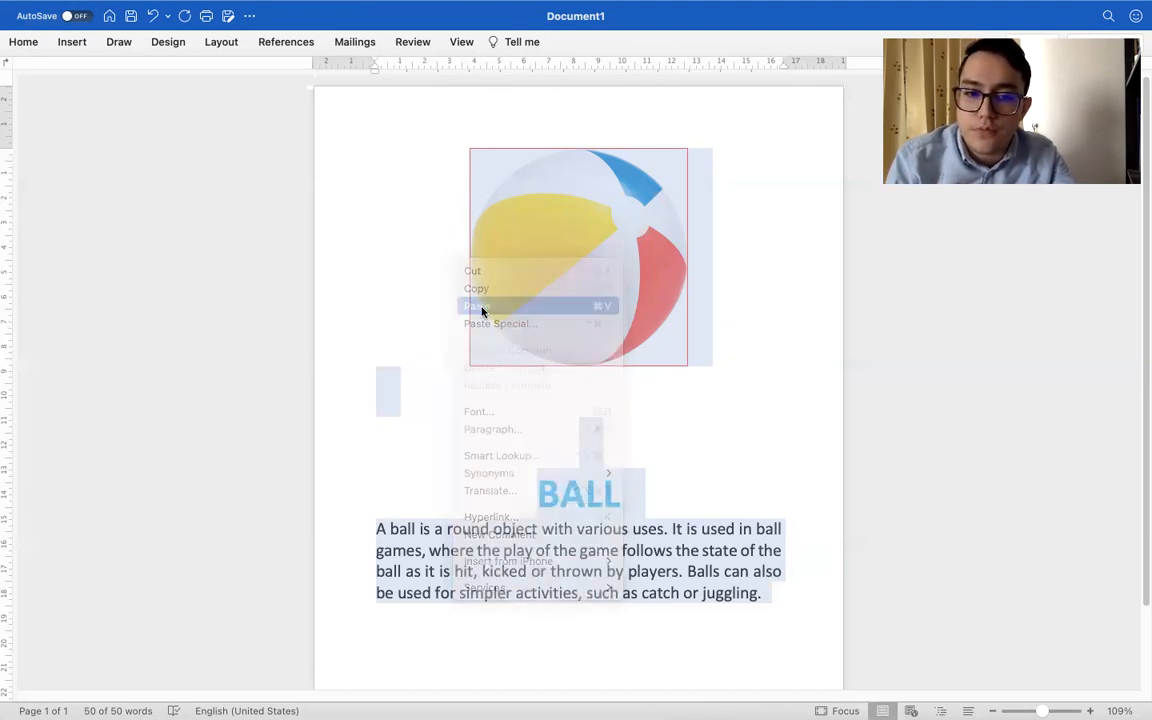
scroll(666, 452, "down", 2)
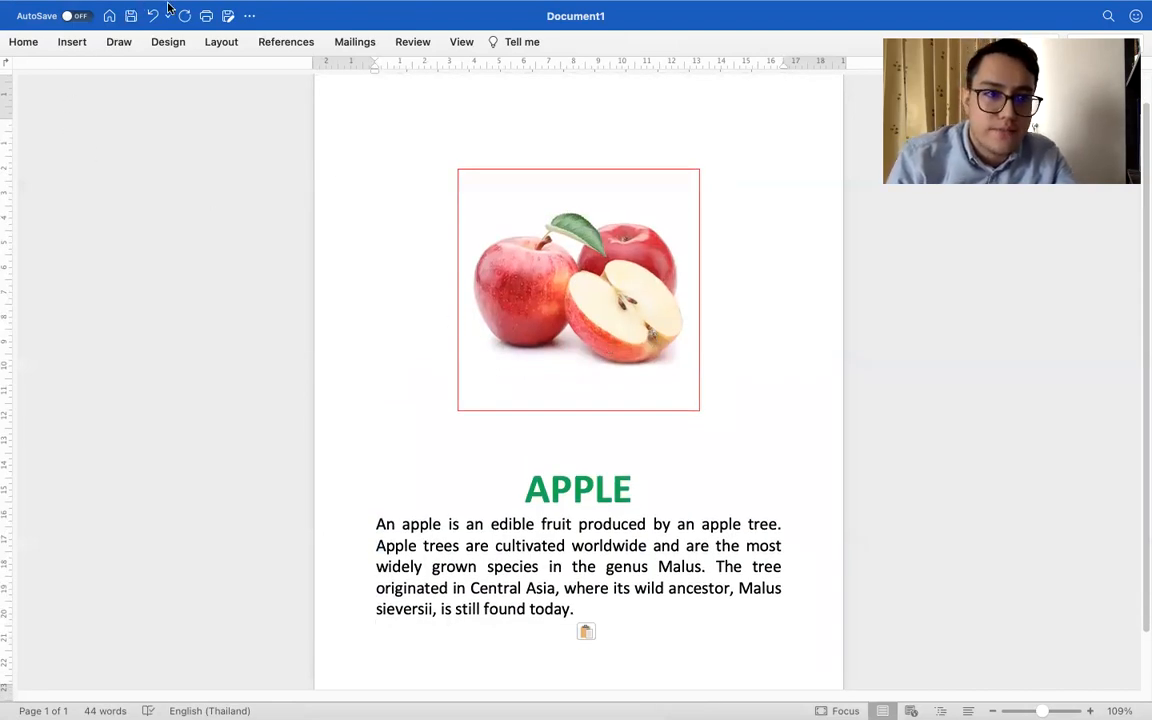
Export Document1 as APPLE.pdf to the Lesson 5 folder in PDF format with the Best for printing option
left_click(228, 16)
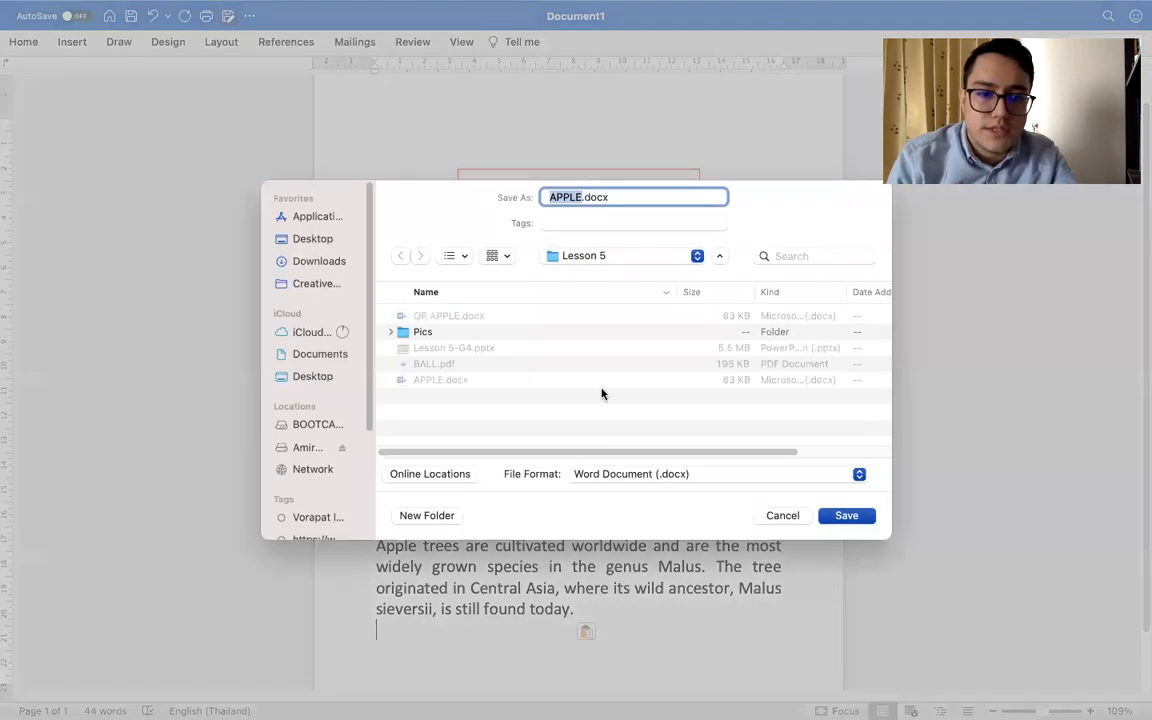
left_click(597, 476)
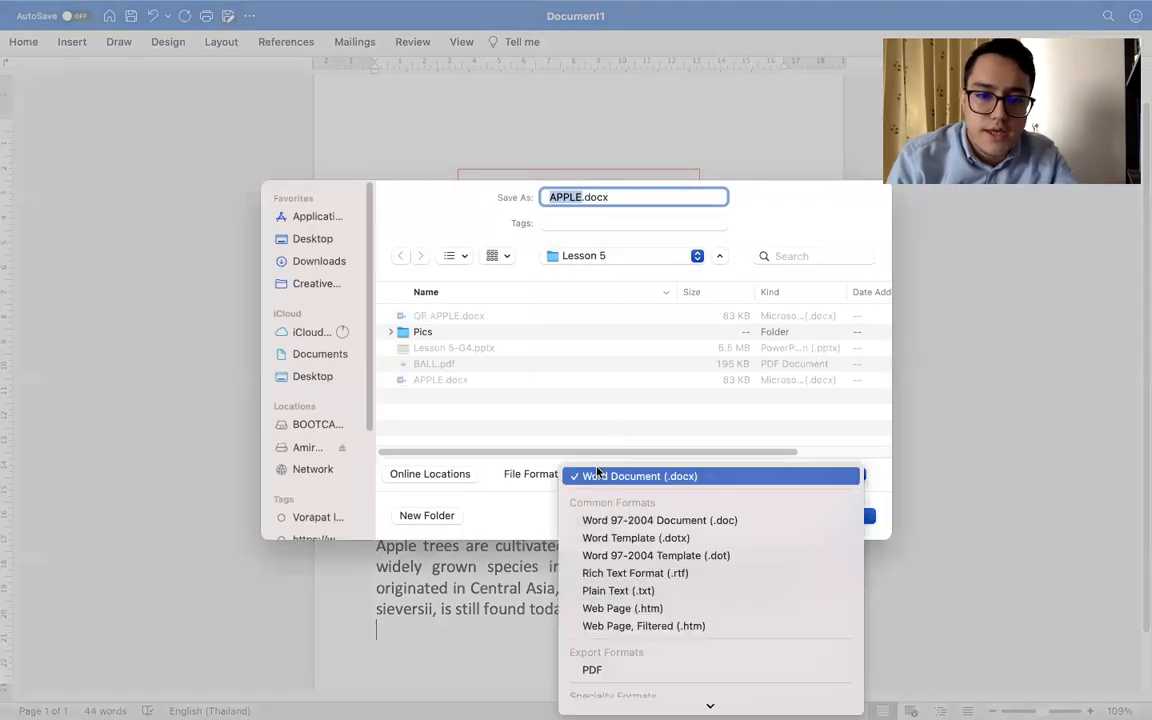
left_click(595, 668)
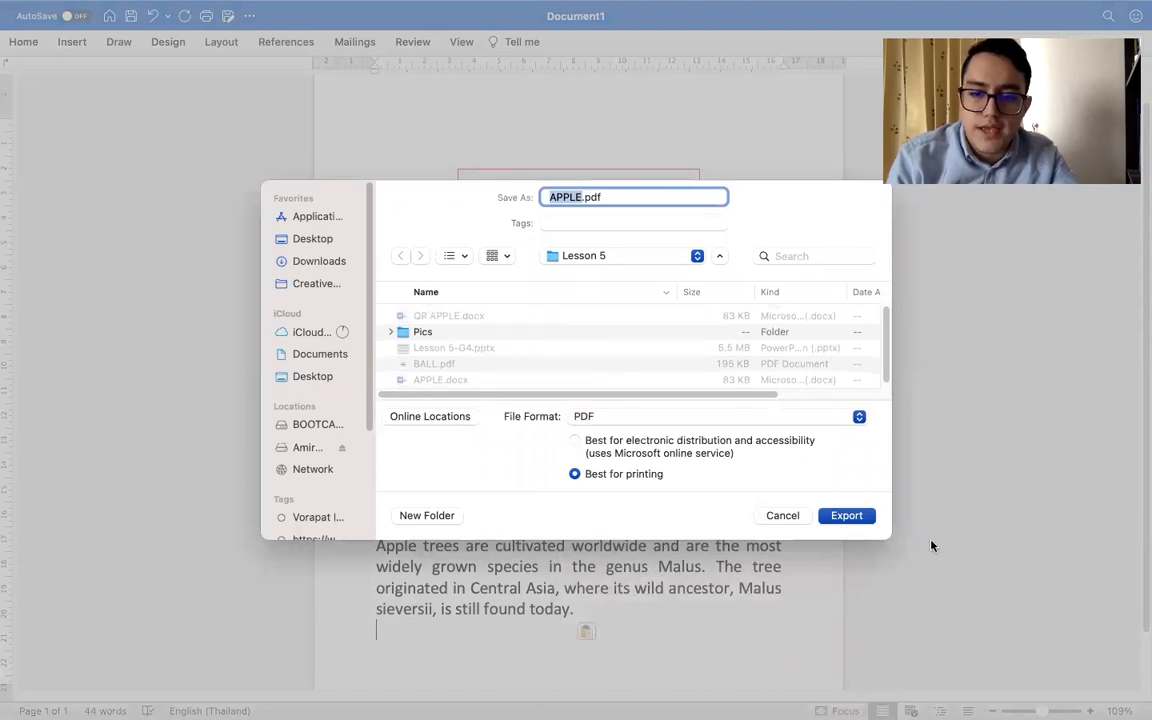
left_click(850, 516)
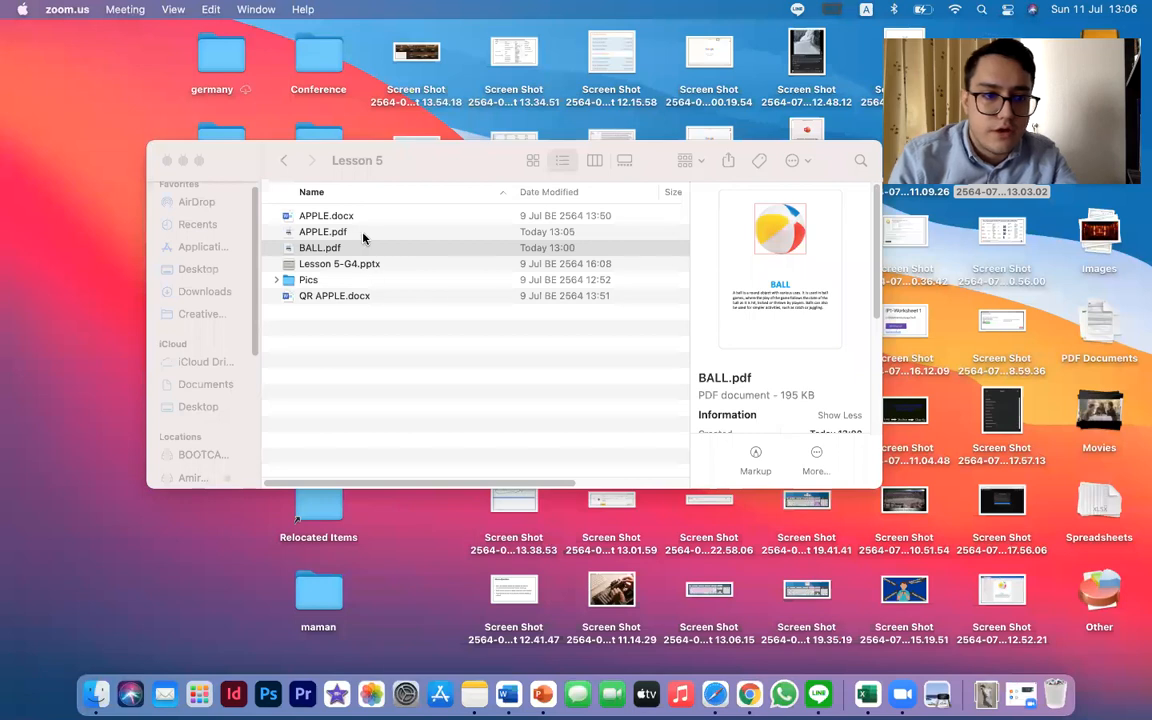
Switch to Scanova in the browser, leave the Ball QR Code page and start a new Document QR Code
left_click(363, 233)
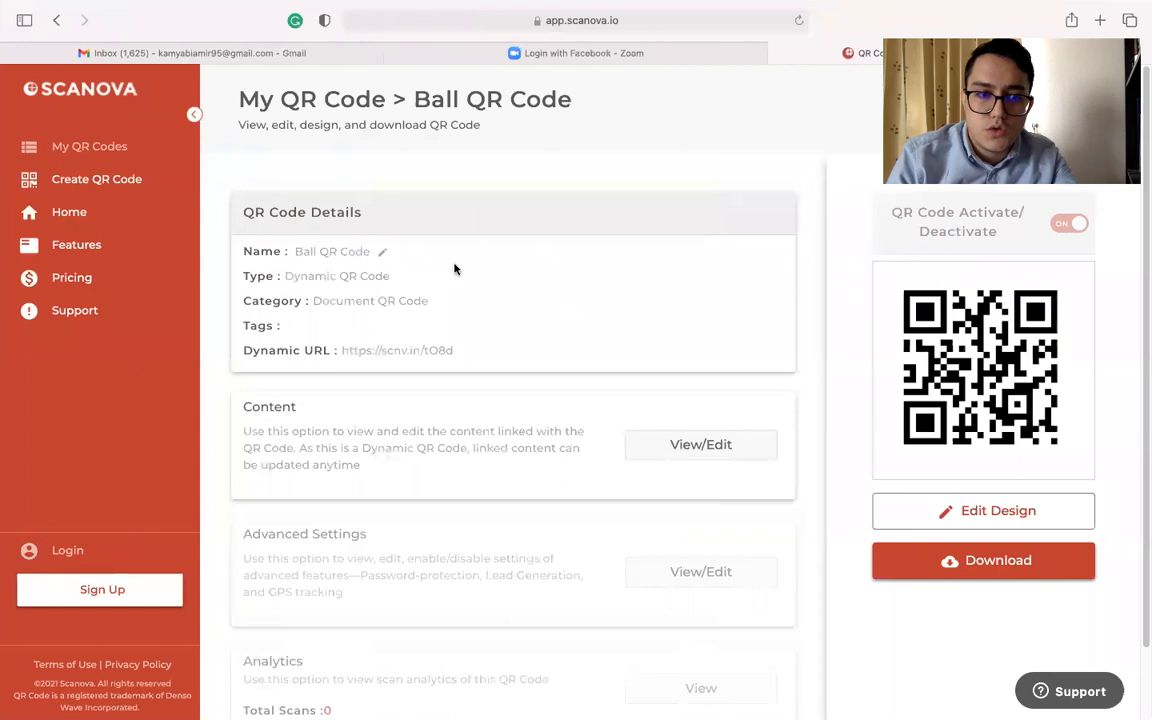
left_click(191, 114)
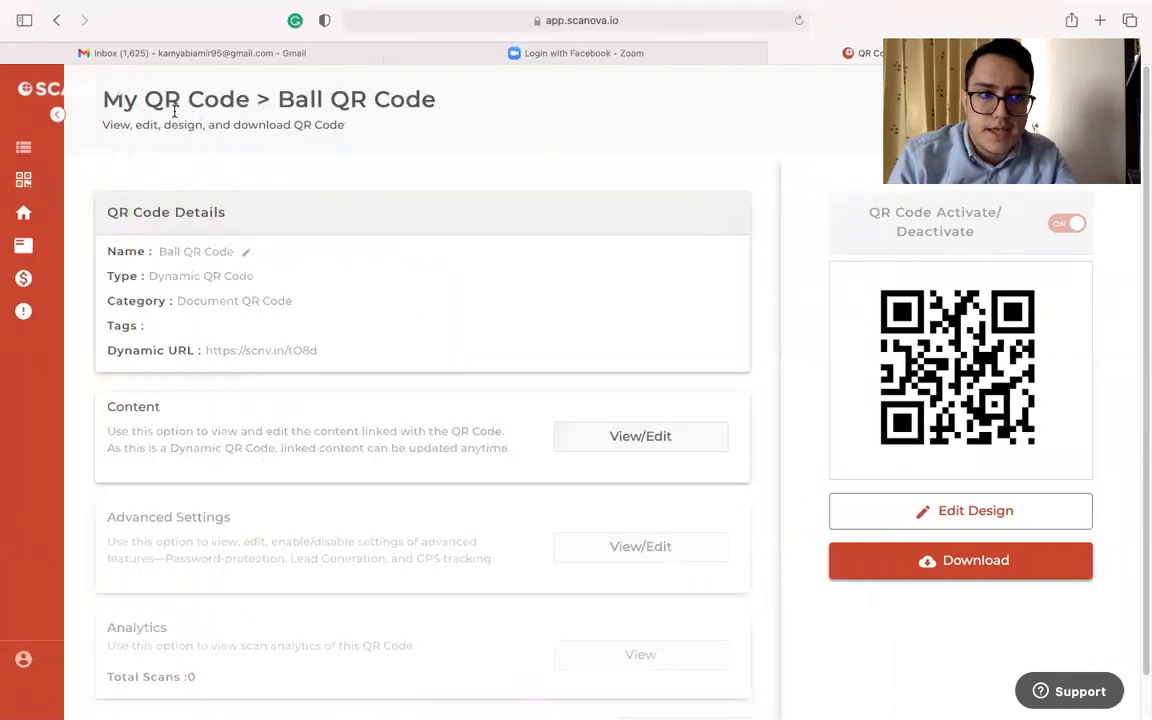
left_click(57, 21)
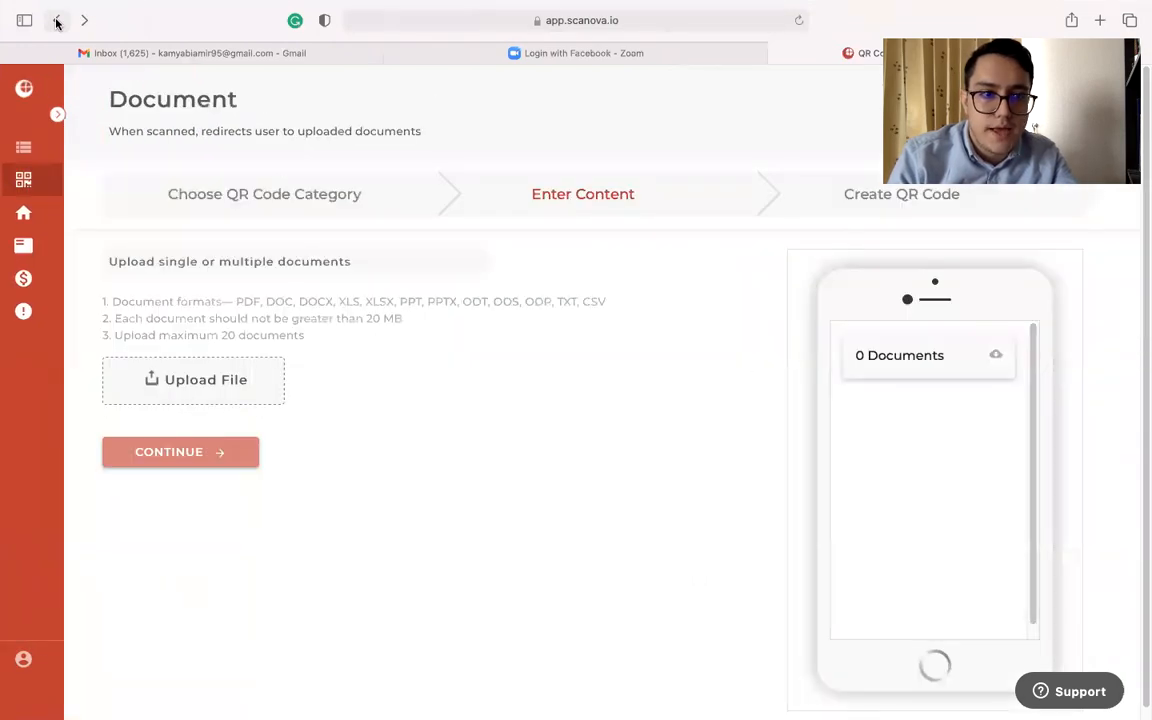
left_click(57, 21)
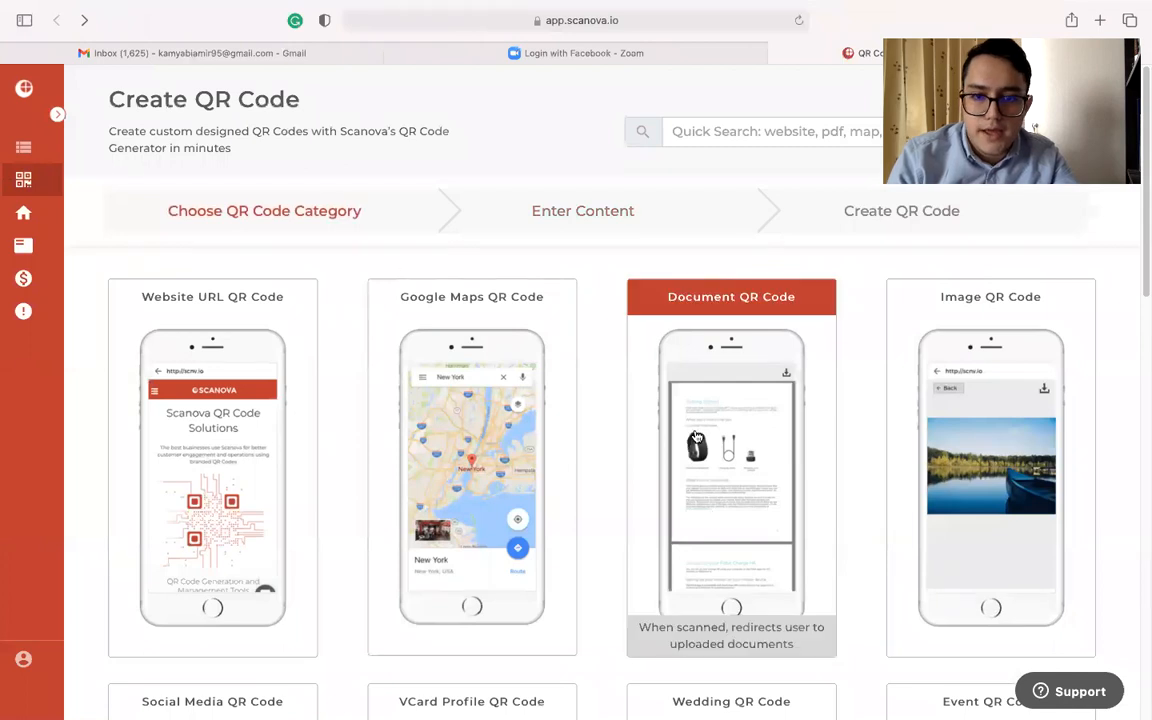
left_click(695, 435)
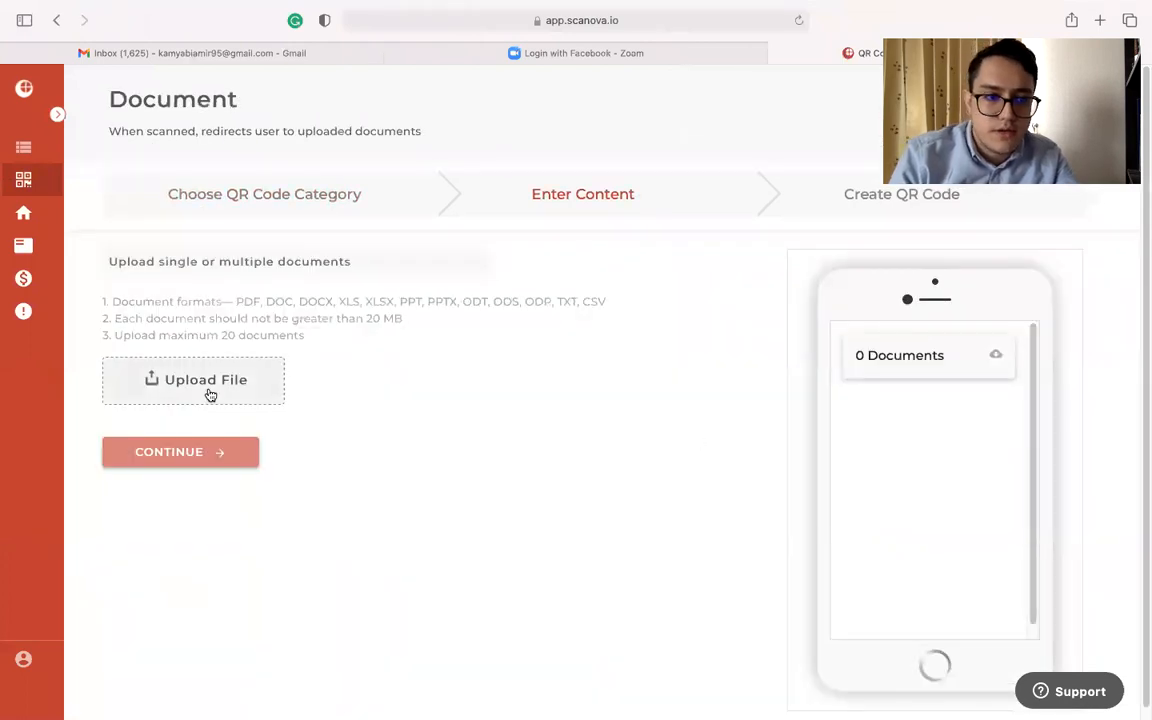
Upload APPLE.pdf from the Lesson 5 folder as the QR code's document and continue to the creation stage
left_click(210, 393)
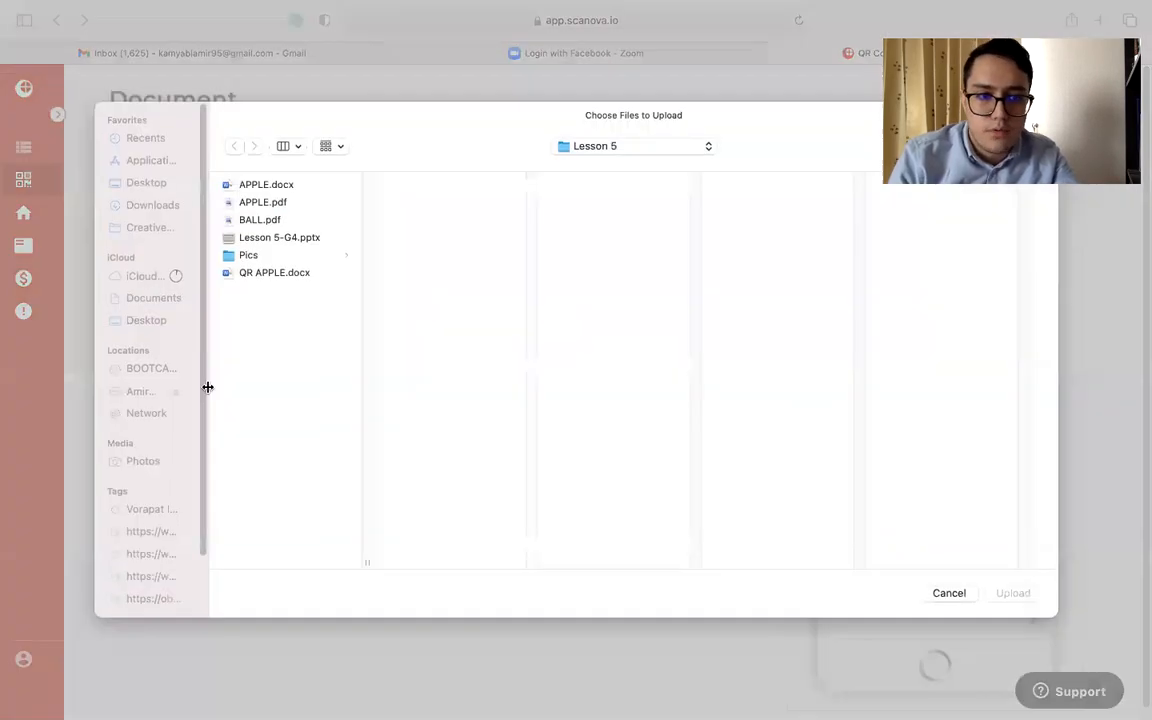
left_click(279, 203)
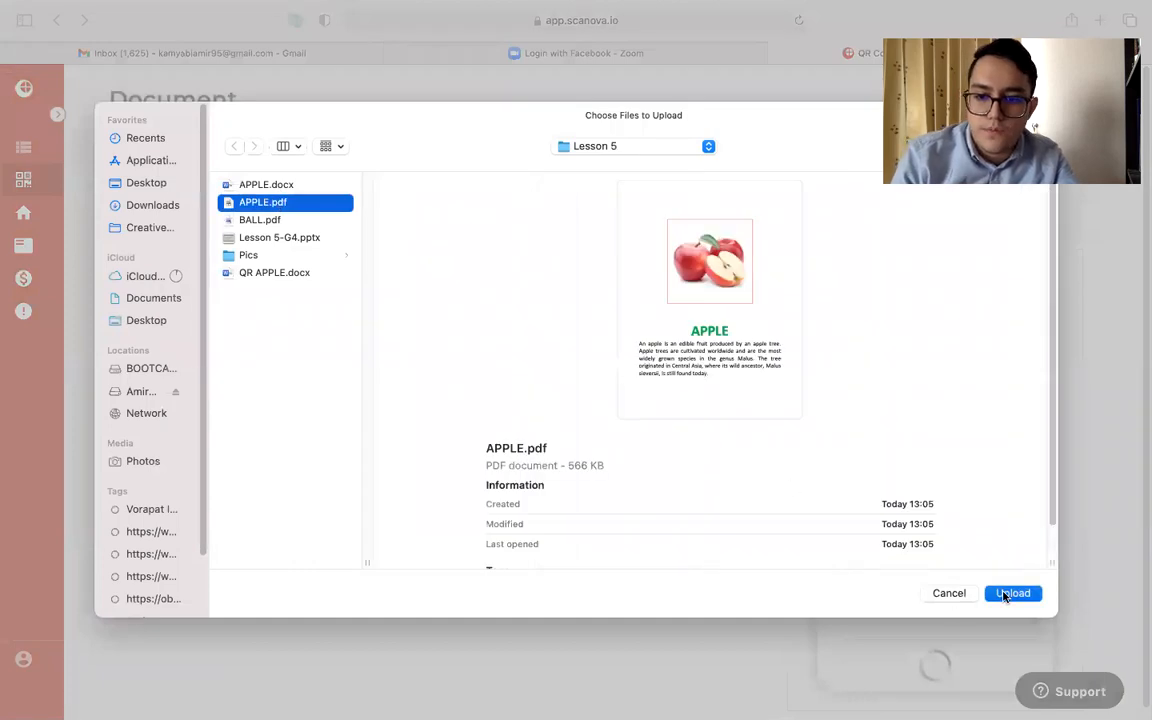
left_click(1003, 592)
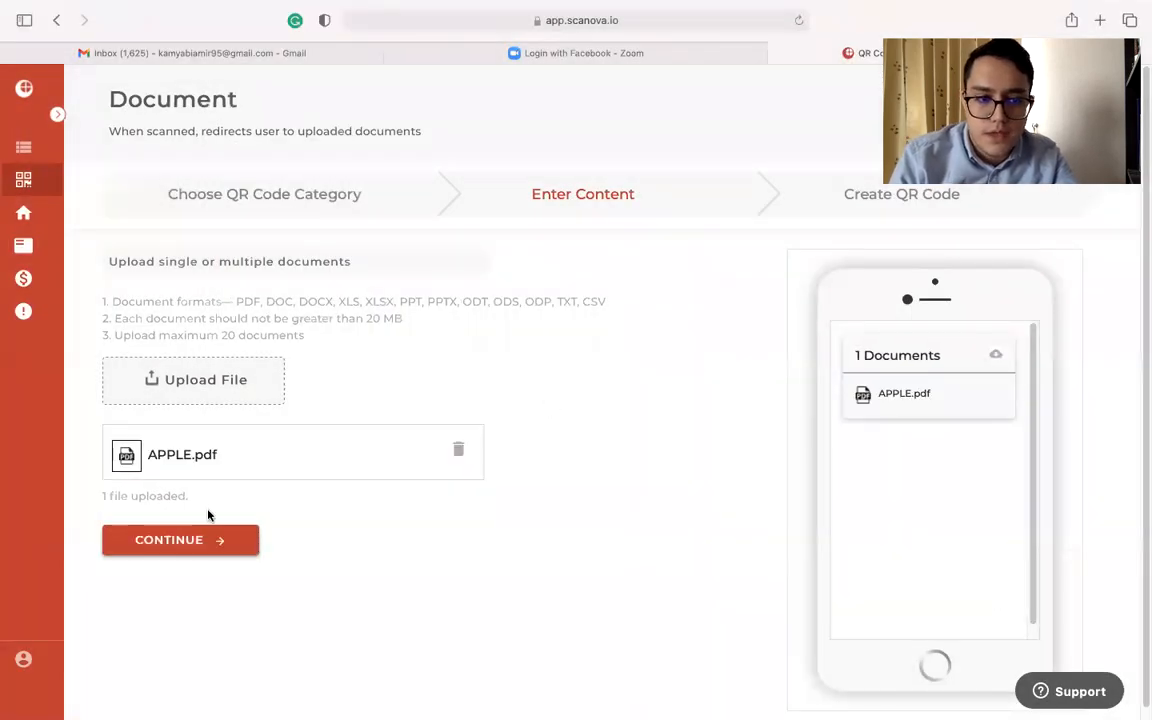
left_click(204, 540)
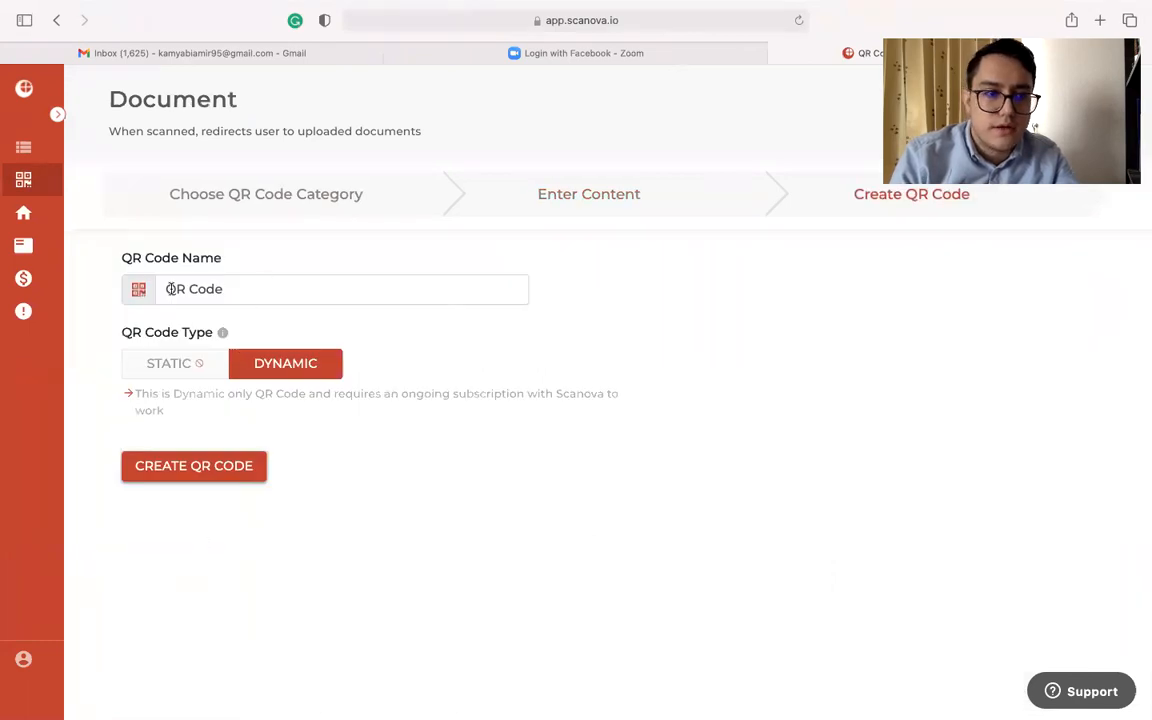
Name the code Apple QR Code and create it as a dynamic QR code
type("Spp")
key("BackSpace")
key("BackSpace")
key("BackSpace")
type("Apple")
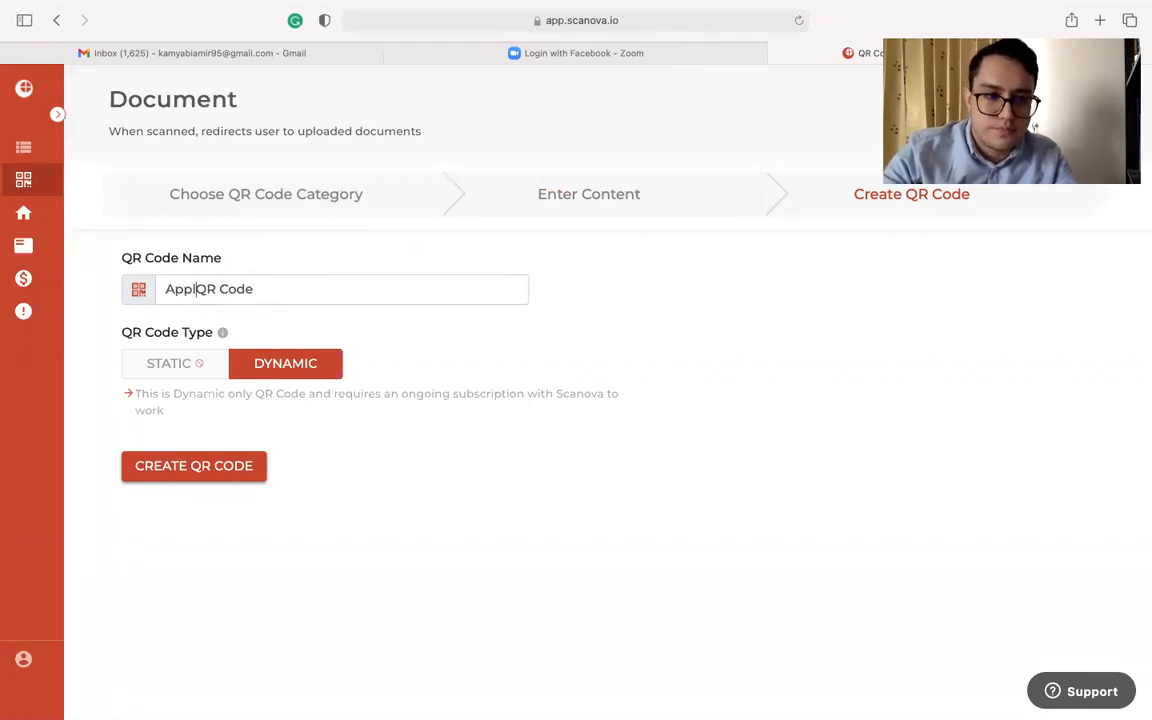
left_click(222, 467)
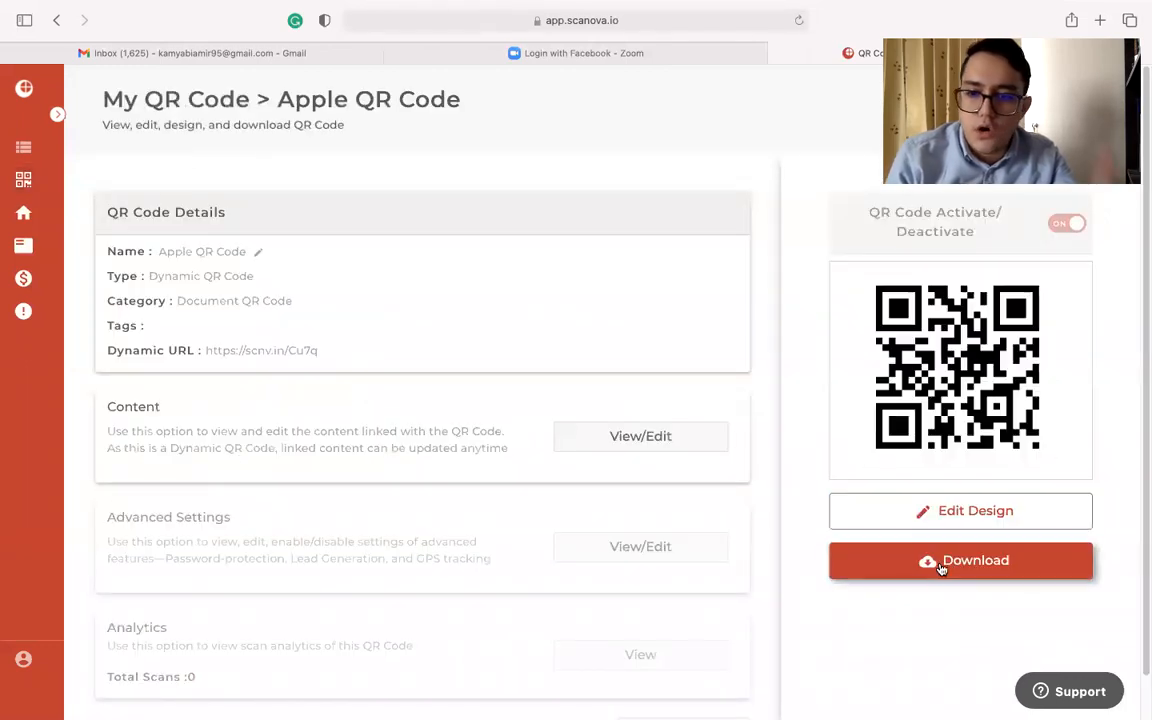
left_click(937, 564)
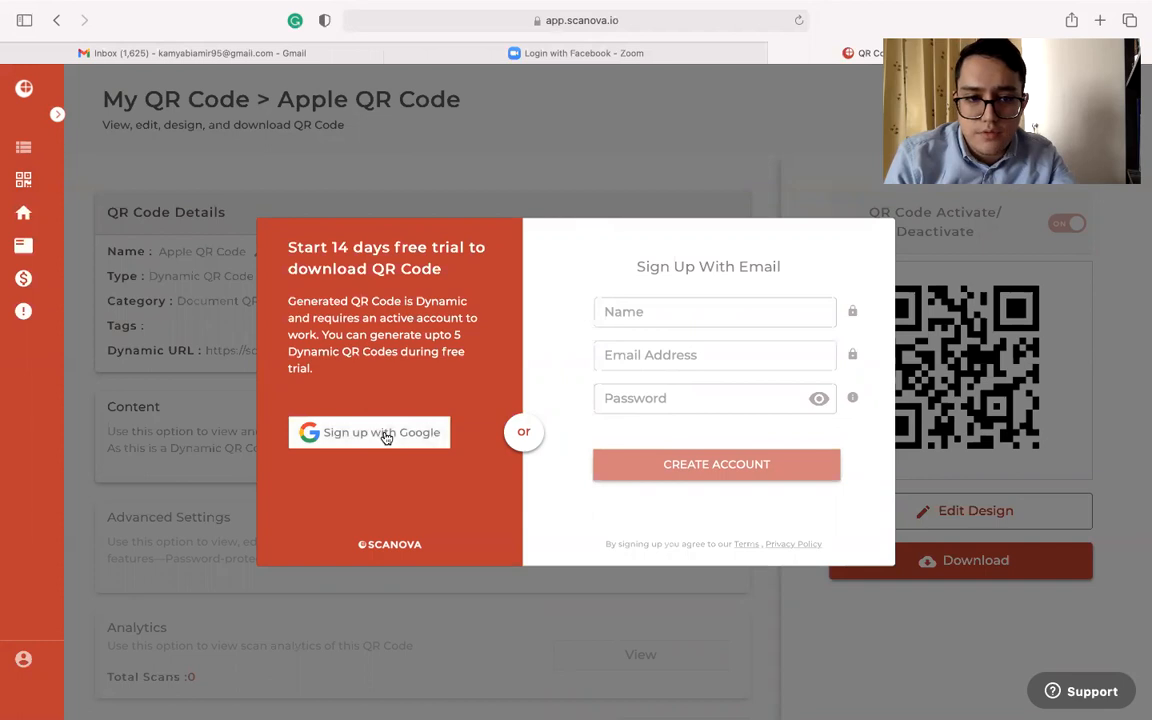
left_click(671, 313)
left_click(702, 365)
left_click(690, 397)
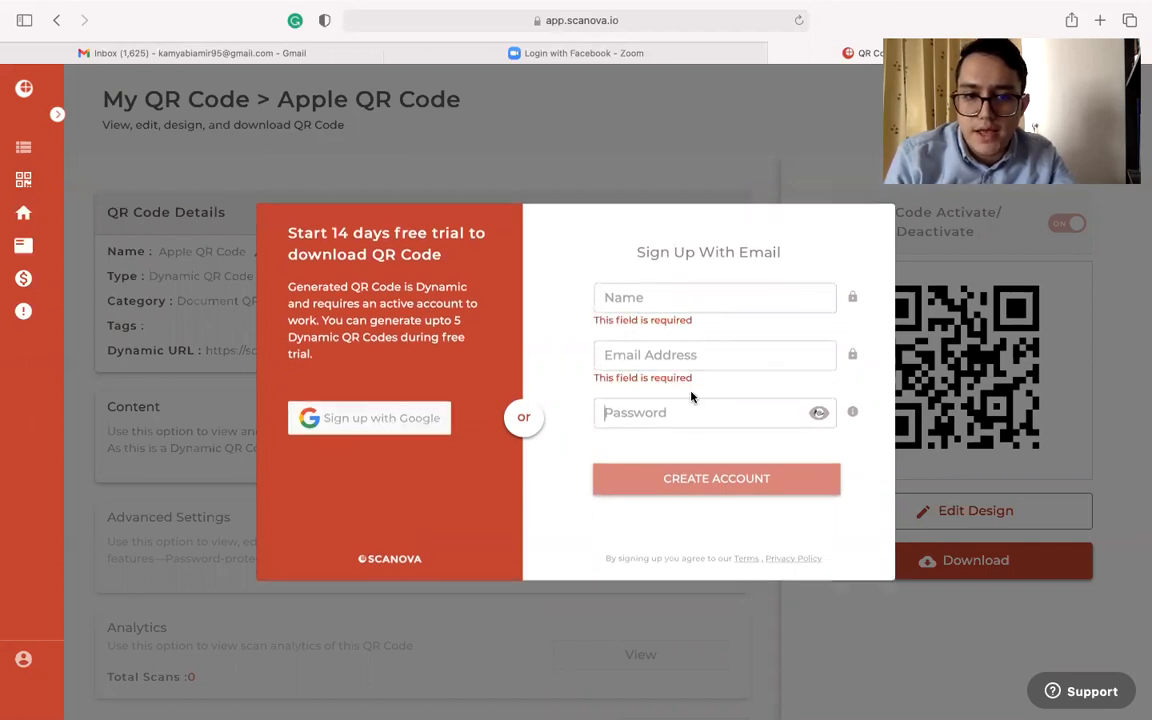
left_click(1132, 336)
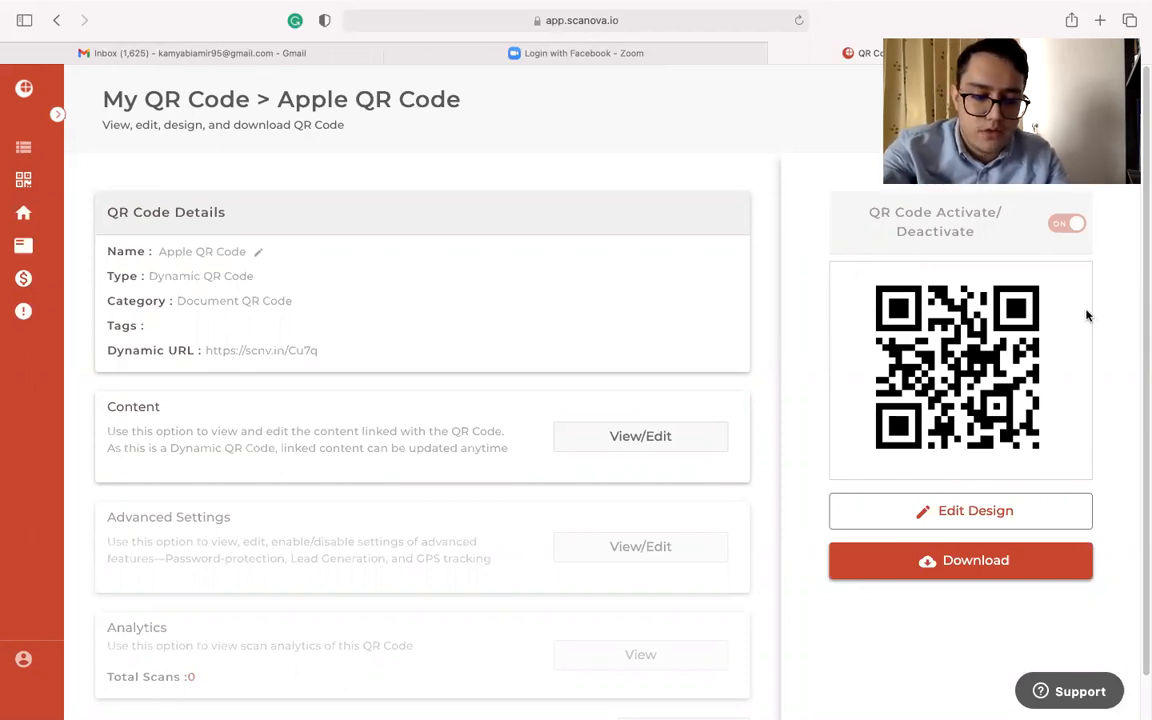
Capture a screenshot of the Apple QR code and place it above the APPLE title in the QR APPLE Word document
key("super+shift+4")
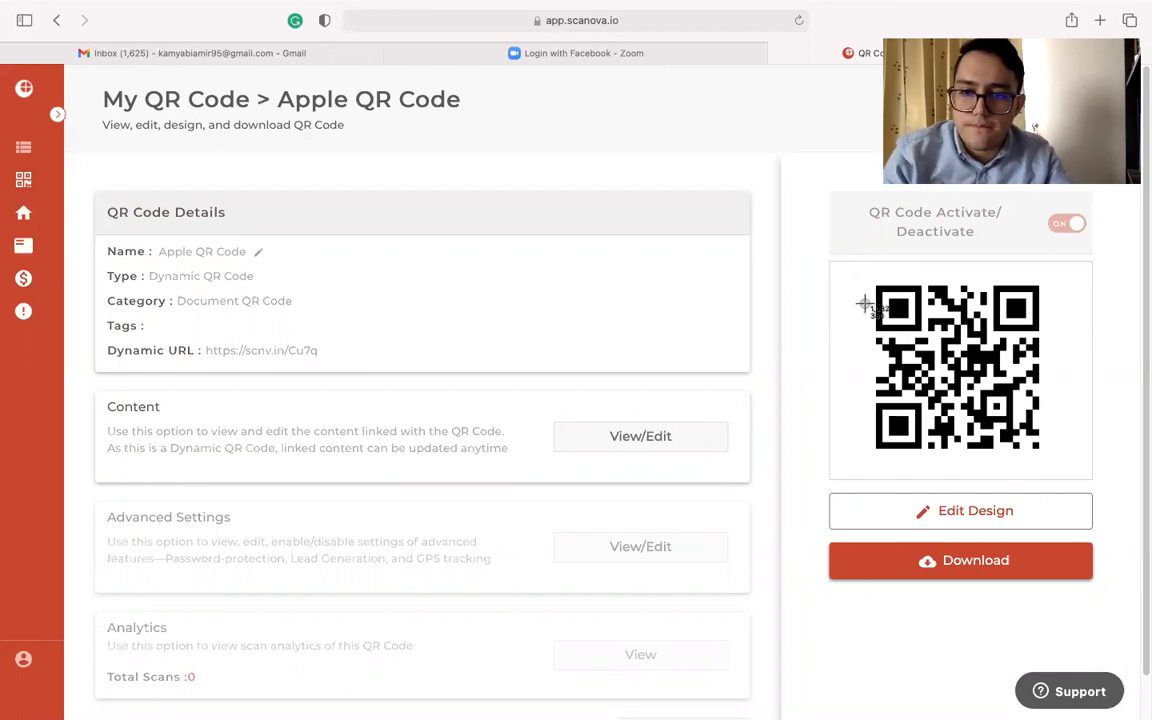
left_click_drag(871, 280, 1042, 455)
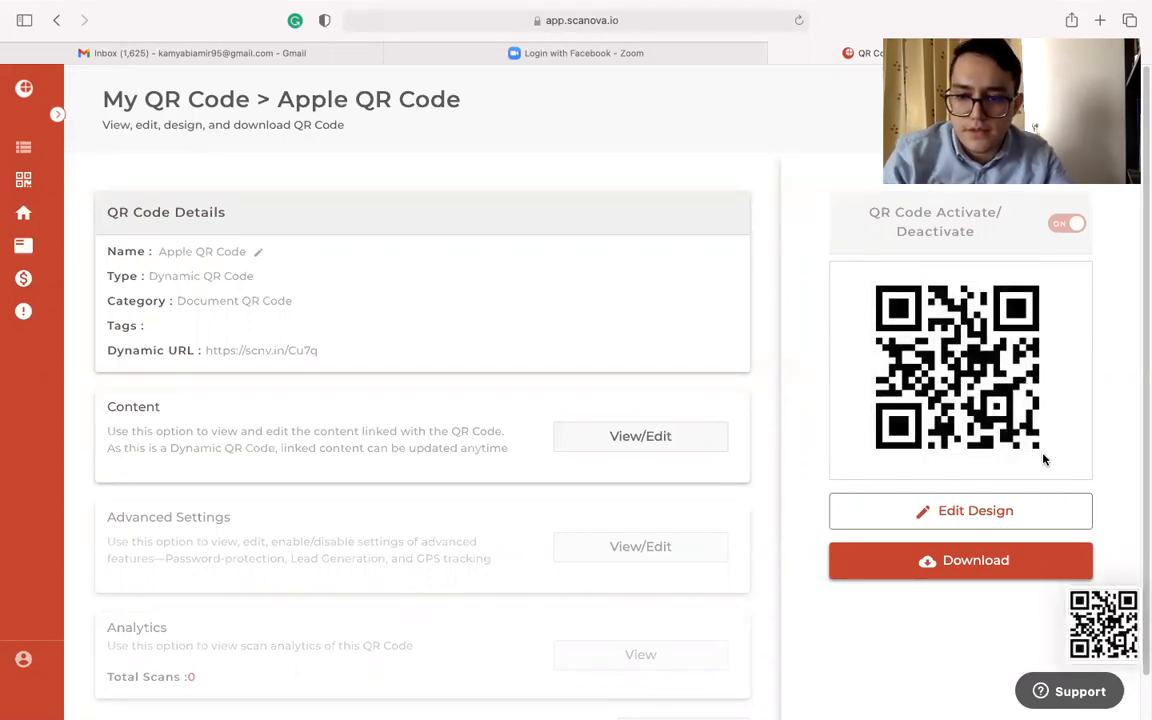
key("ctrl+Left")
left_click_drag(1078, 600, 625, 231)
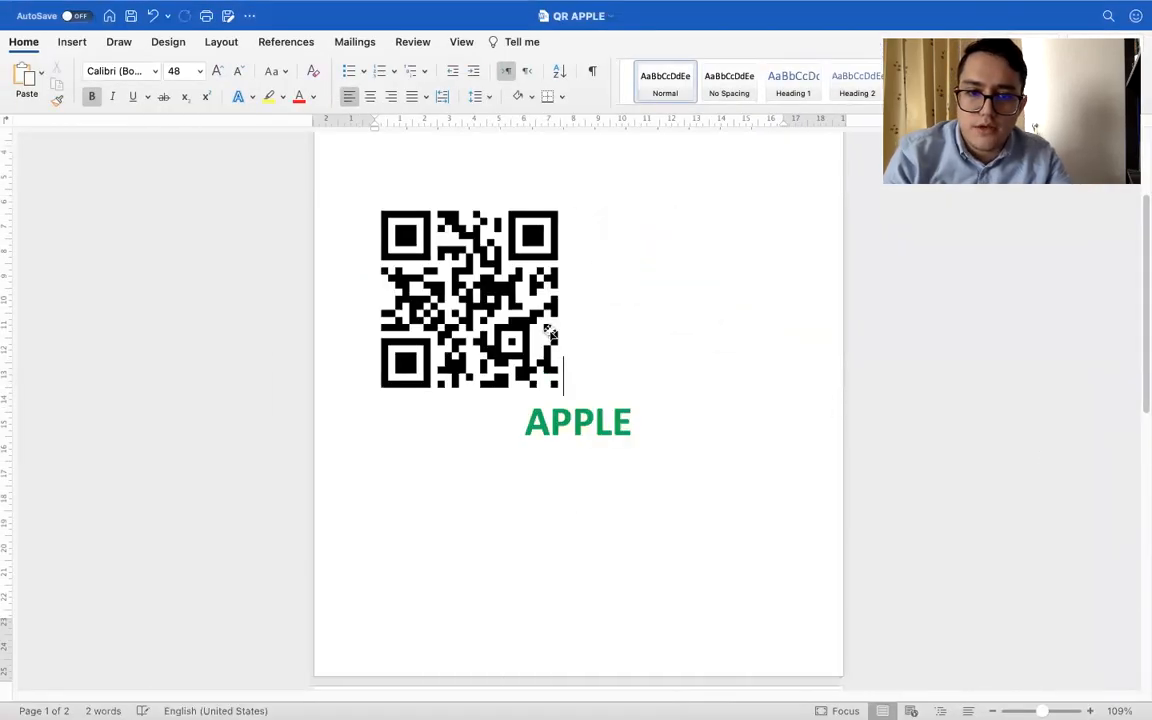
Center the apple QR code picture and add one blank line between it and the APPLE title
left_click(371, 96)
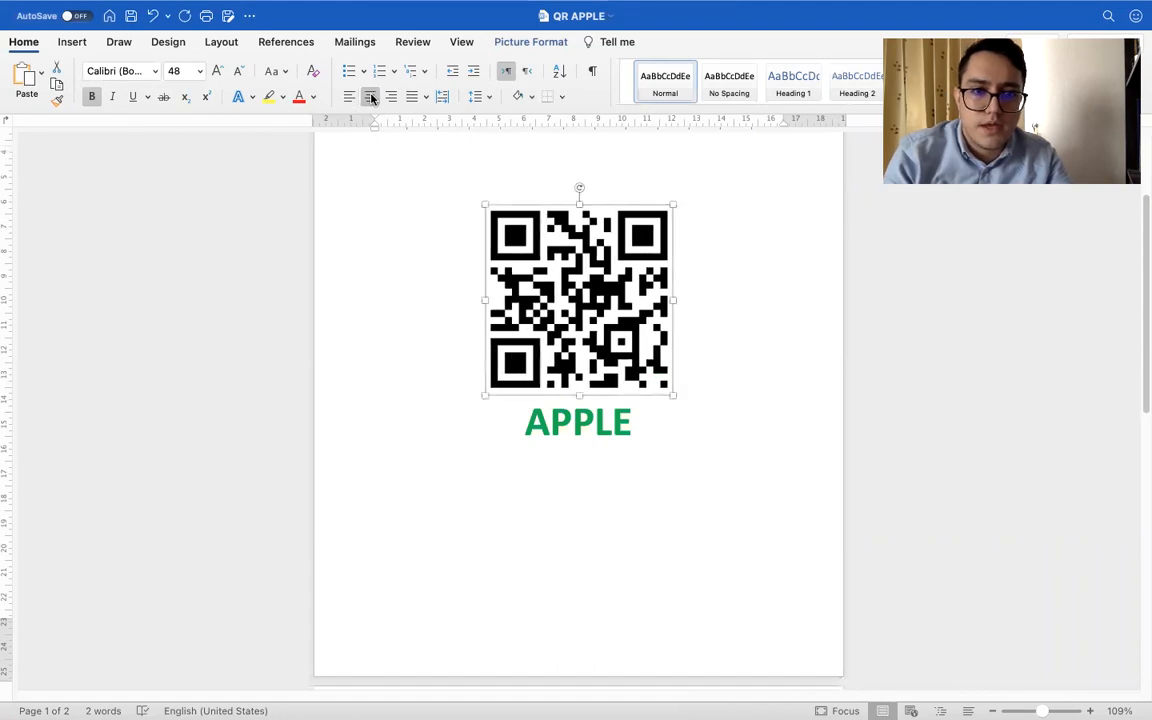
left_click(725, 365)
key("Return")
key("Return")
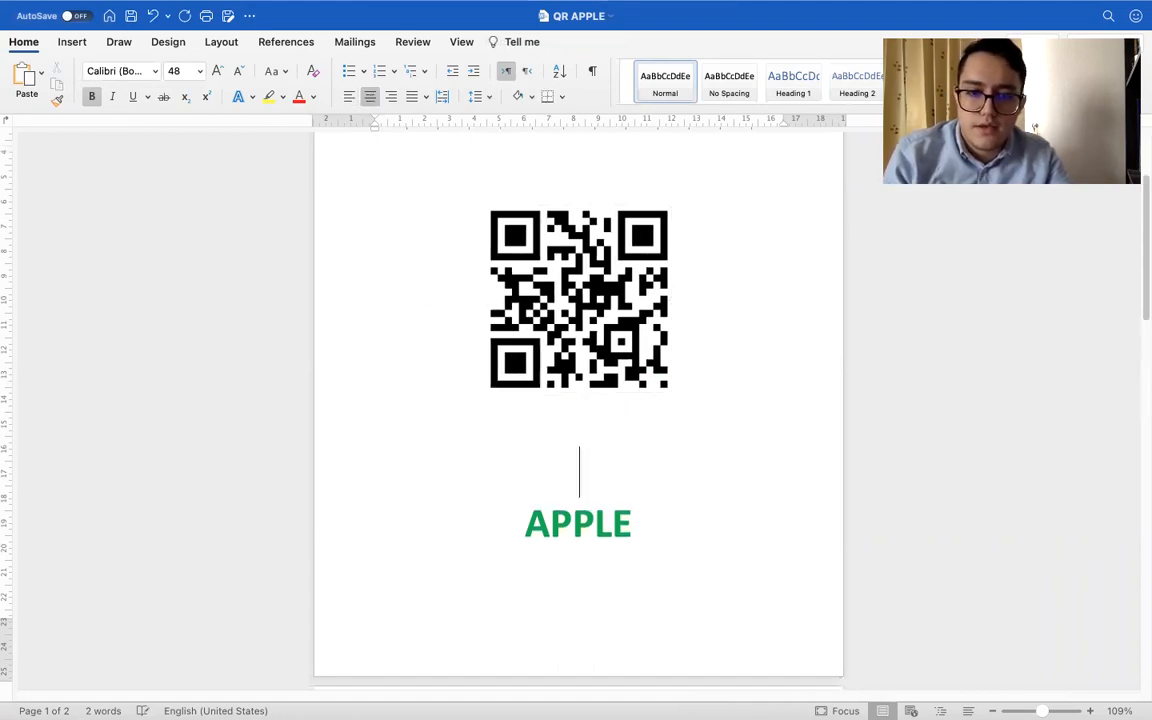
key("BackSpace")
Add a thin blue border around the apple QR code picture
left_click(548, 284)
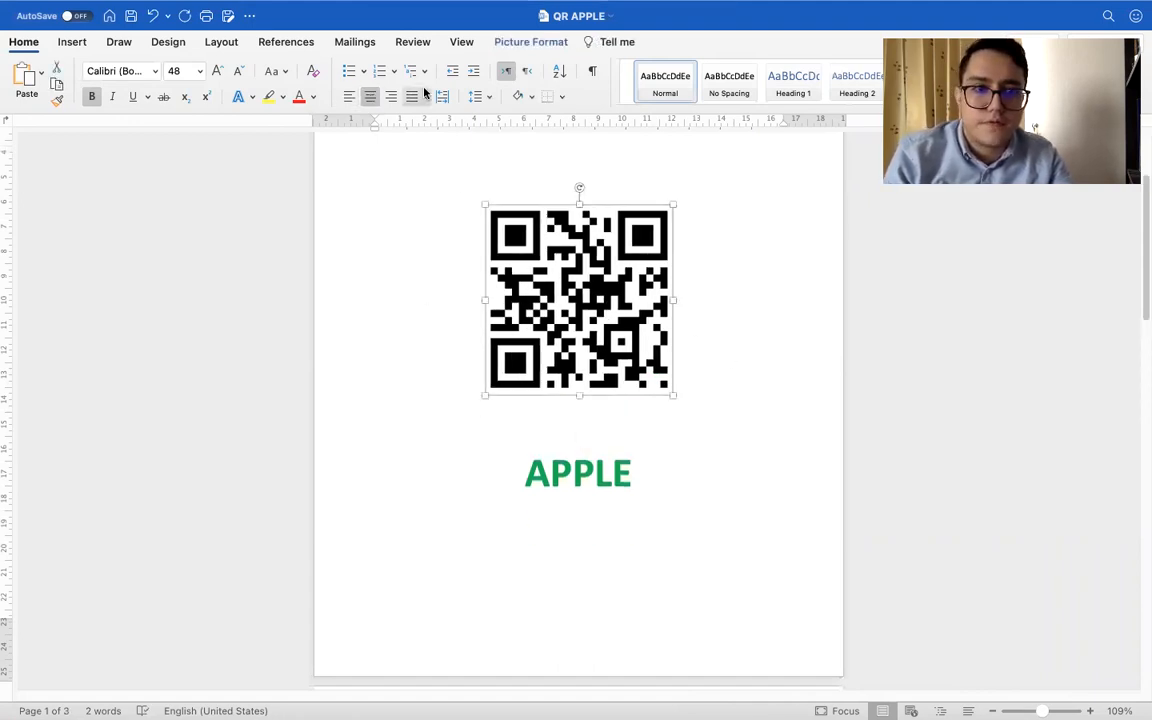
left_click(545, 42)
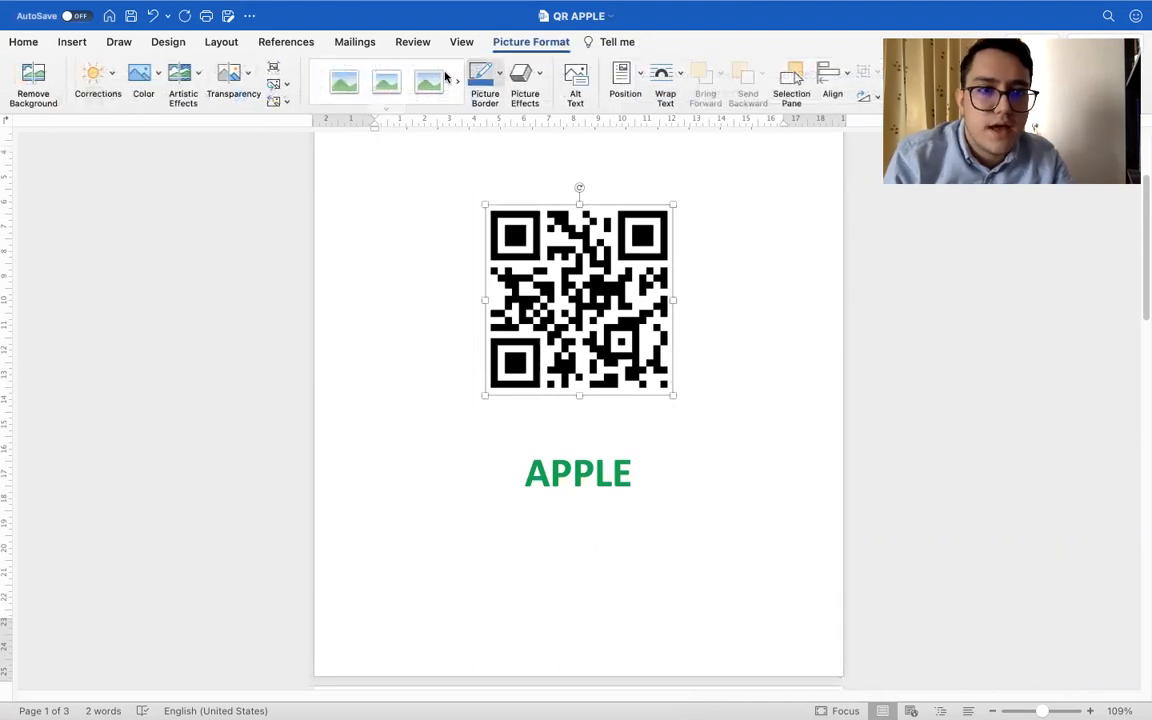
left_click(851, 470)
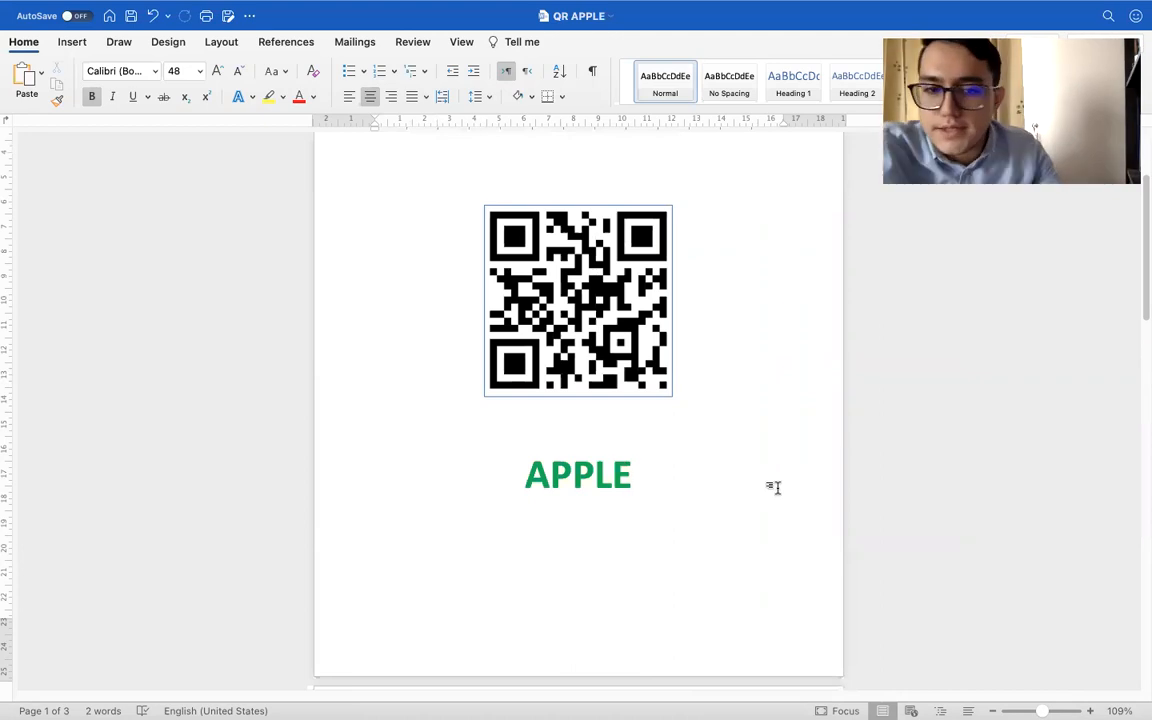
Look through the QR APPLE document, from the apple QR code page past the ball page to the last page
scroll(774, 487, "down", 15)
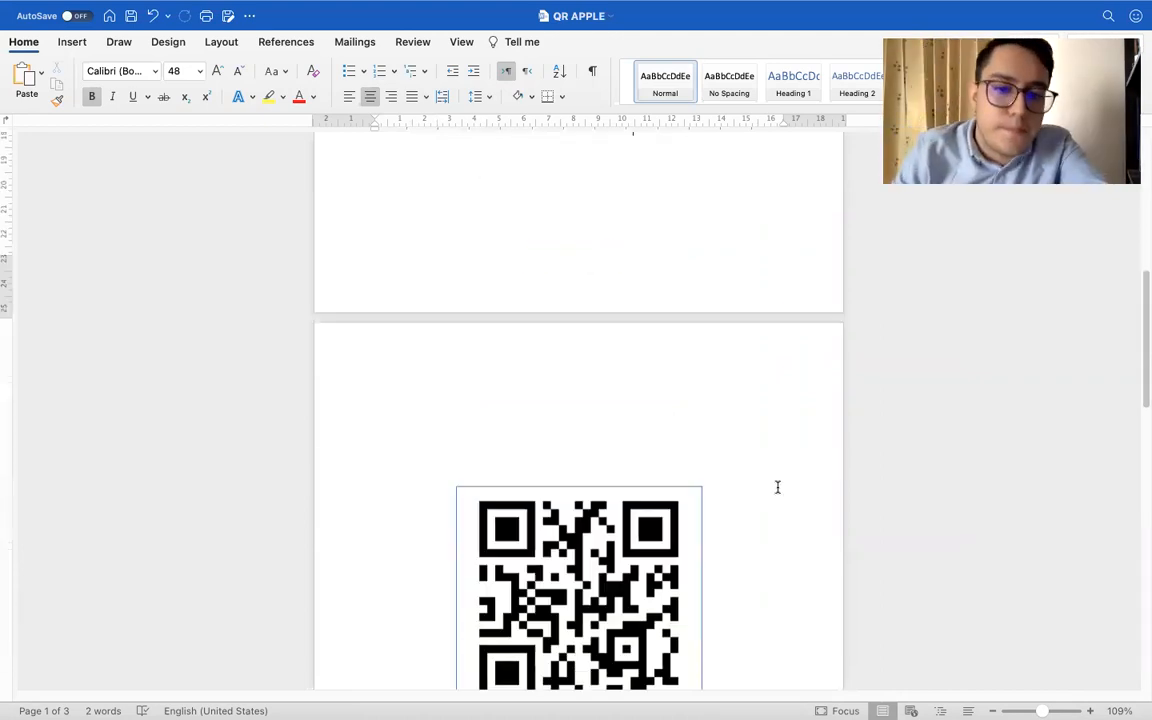
scroll(776, 487, "down", 5)
scroll(776, 487, "up", 10)
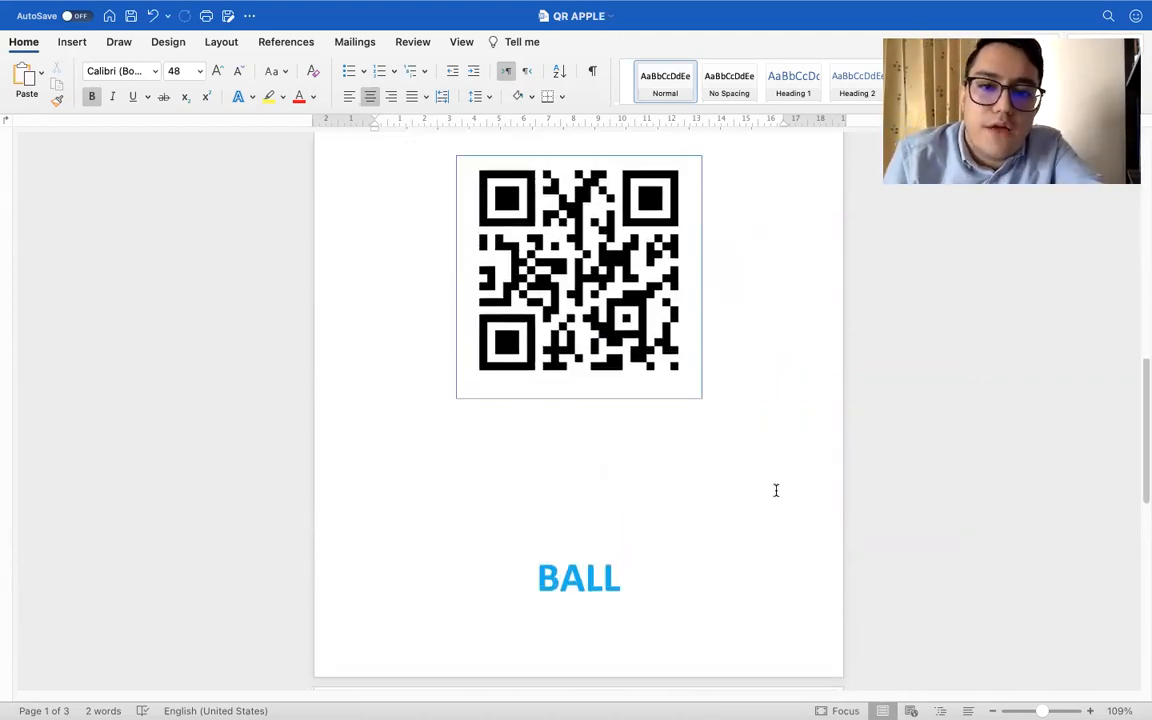
scroll(776, 490, "down", 3)
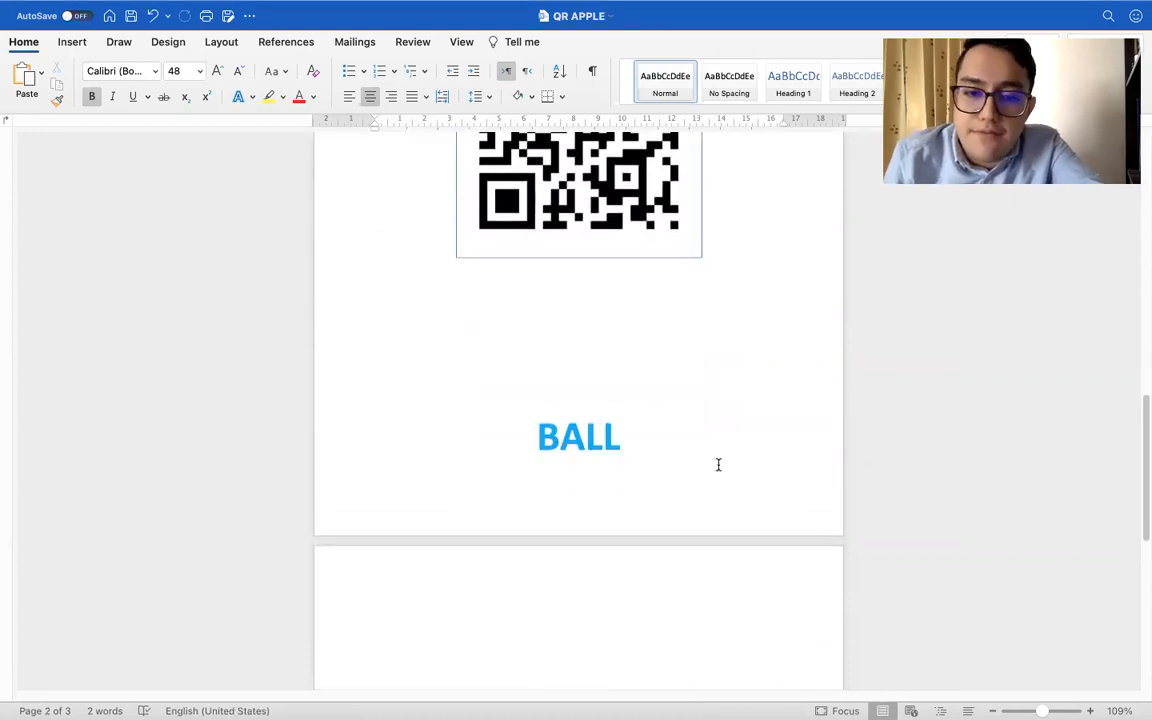
scroll(588, 564, "down", 6)
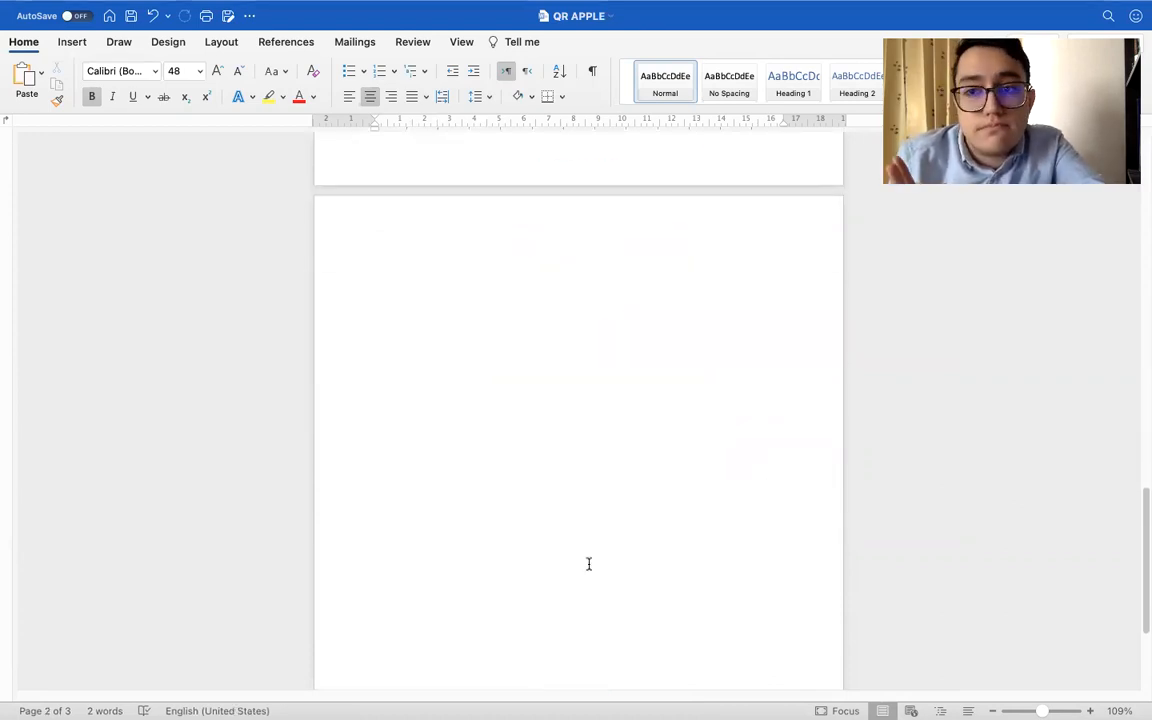
scroll(588, 564, "down", 2)
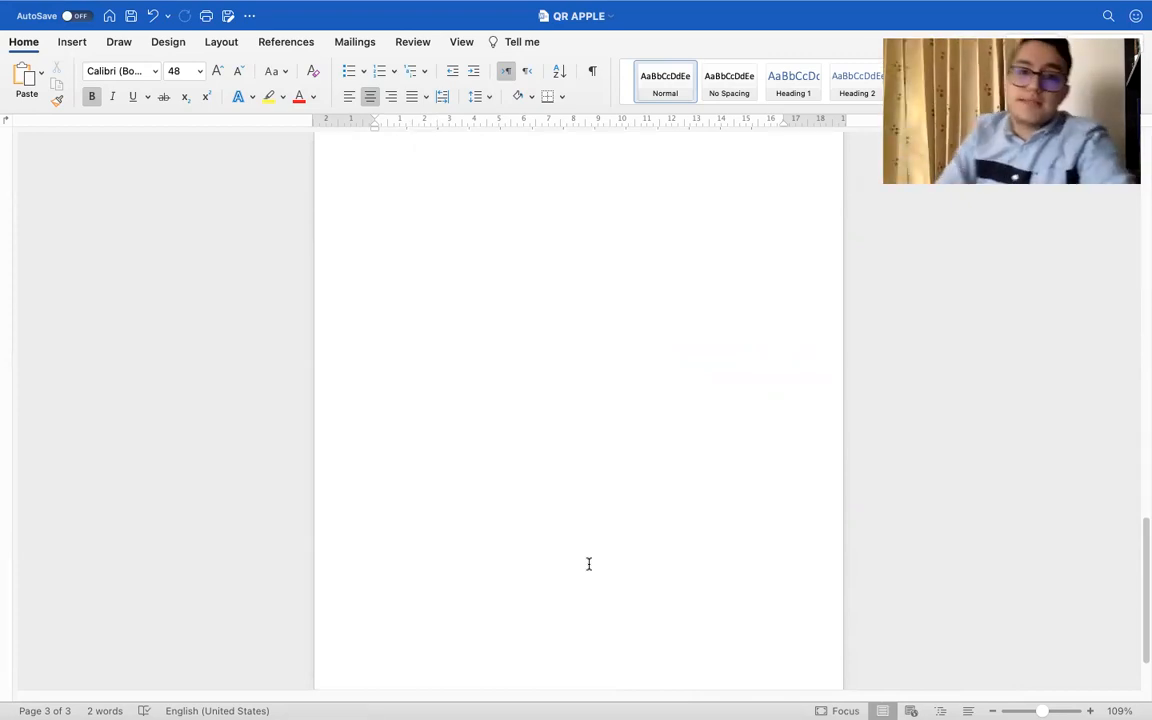
scroll(588, 564, "up", 2)
scroll(589, 564, "up", 10)
Switch to the APPLE document that holds the original pictures and paragraphs
key("ctrl+Left")
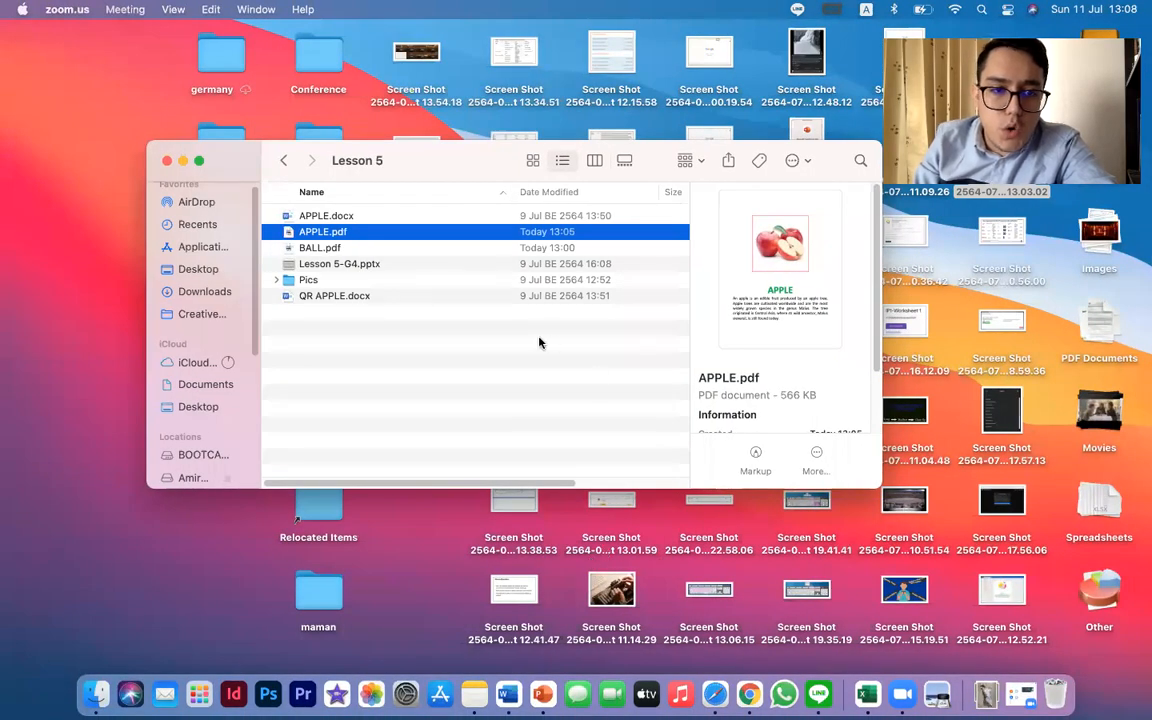
key("ctrl+Right")
key("ctrl+Right")
key("ctrl+Right")
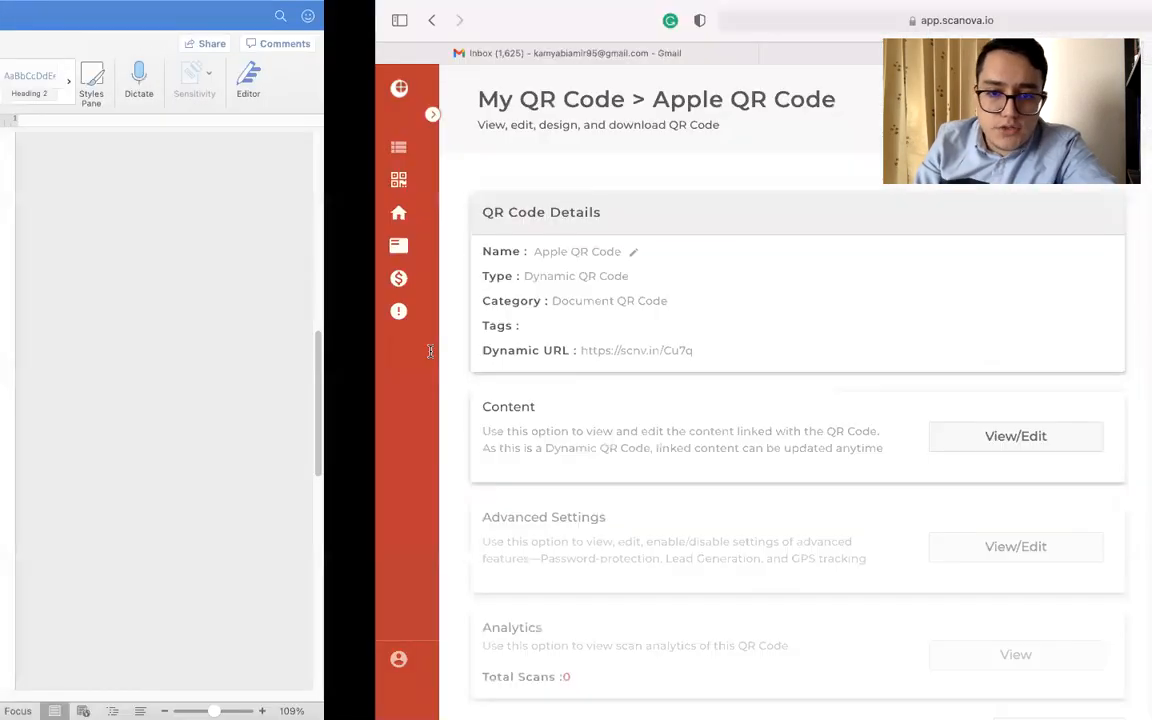
key("ctrl+Right")
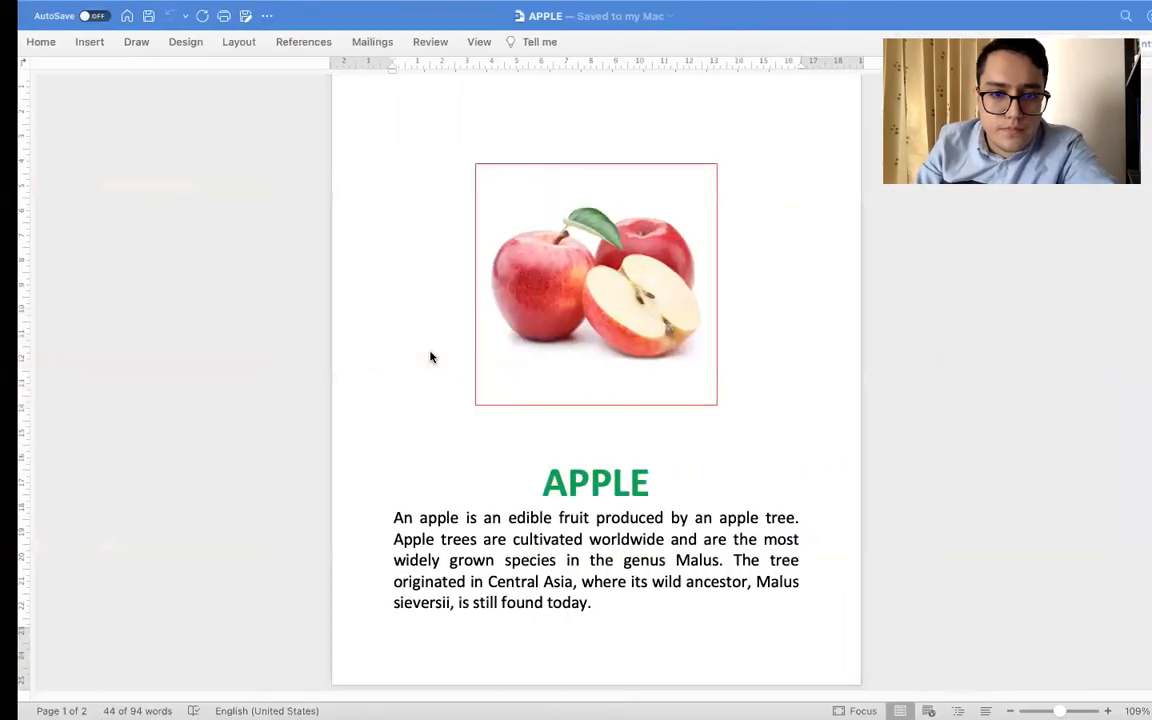
Look over the picture, title and paragraph on the apple page and on the ball page
scroll(509, 470, "down", 3)
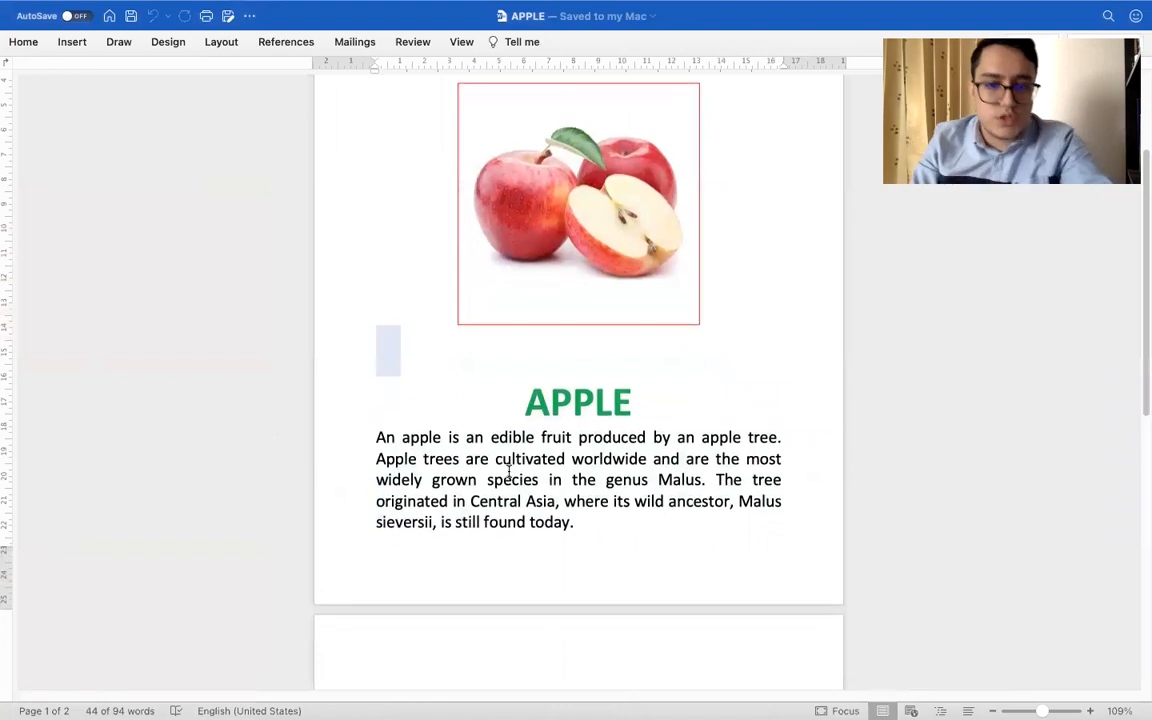
scroll(509, 470, "up", 1)
left_click(609, 287)
left_click_drag(522, 441, 632, 441)
left_click_drag(377, 477, 645, 567)
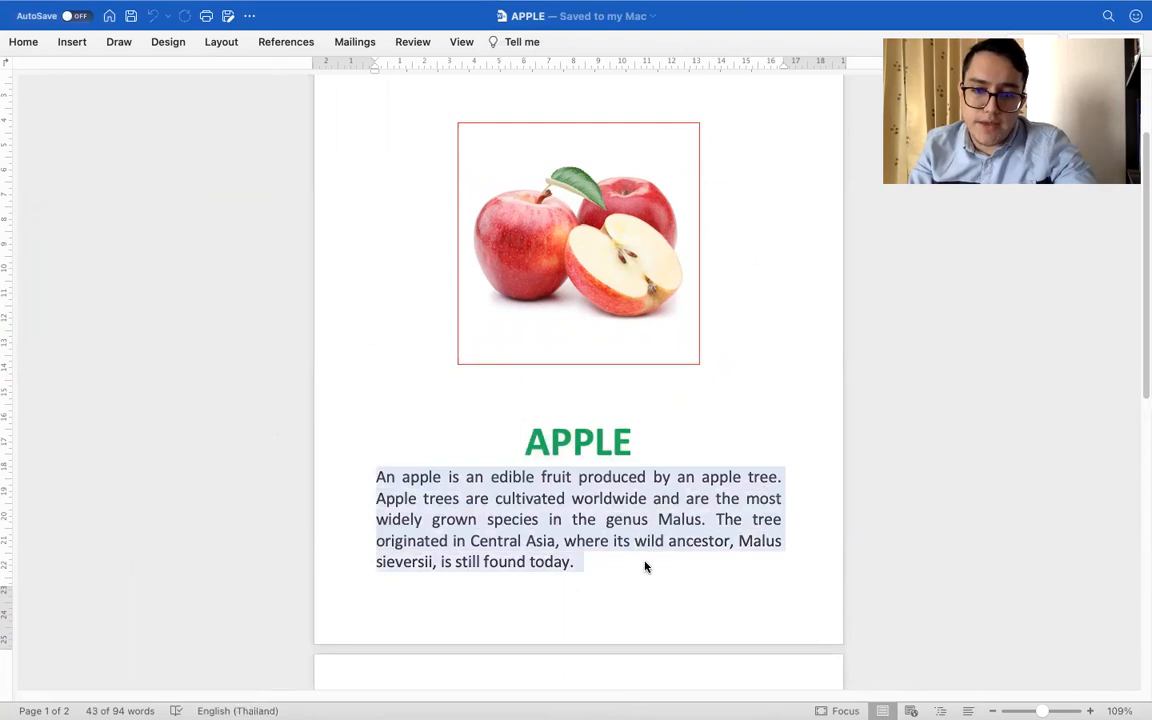
scroll(642, 565, "down", 10)
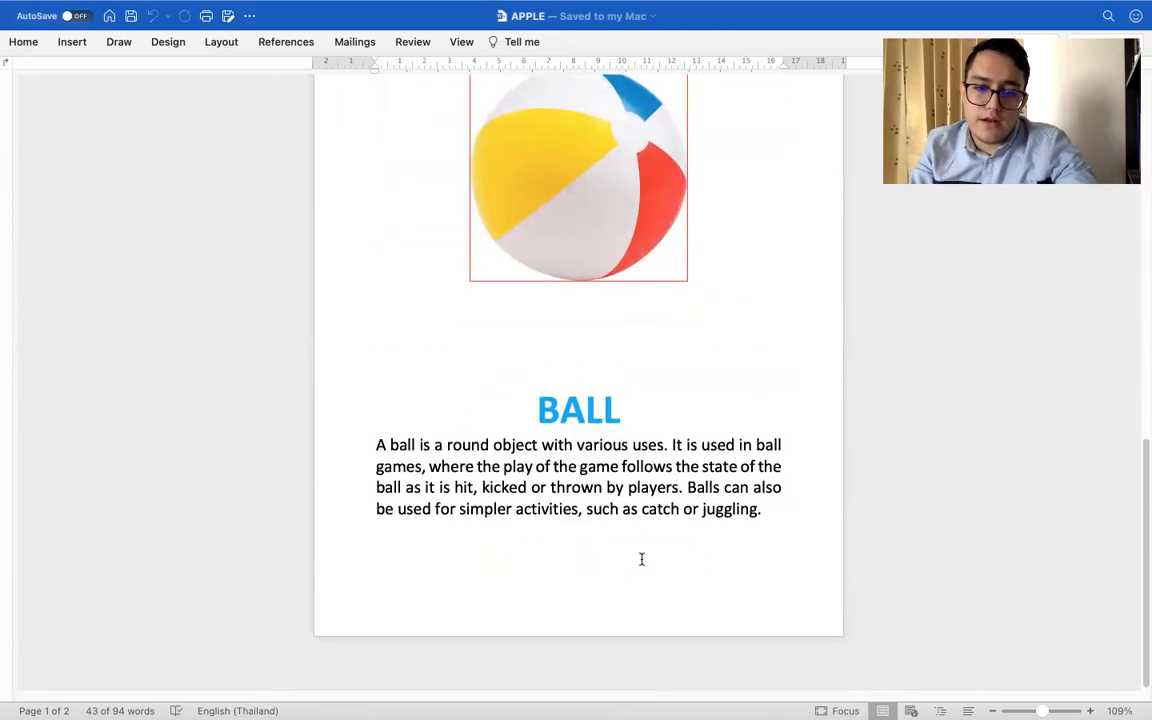
key("ctrl+Right")
key("ctrl+Left")
scroll(620, 445, "up", 8)
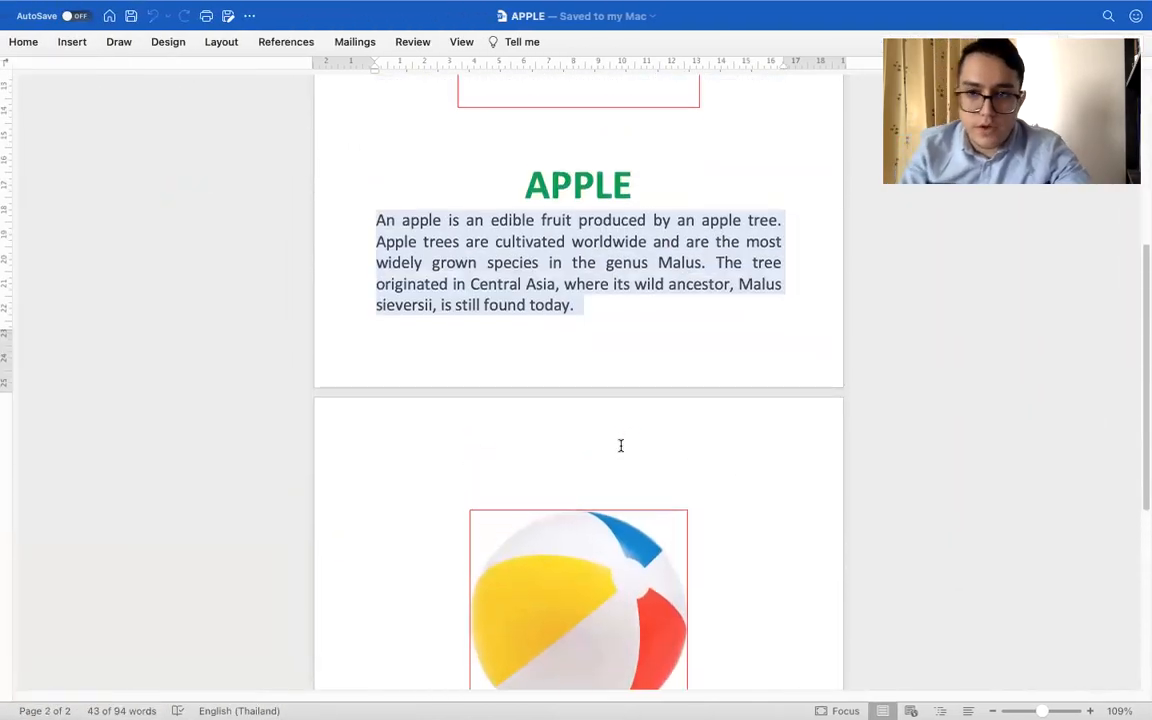
scroll(620, 445, "down", 1)
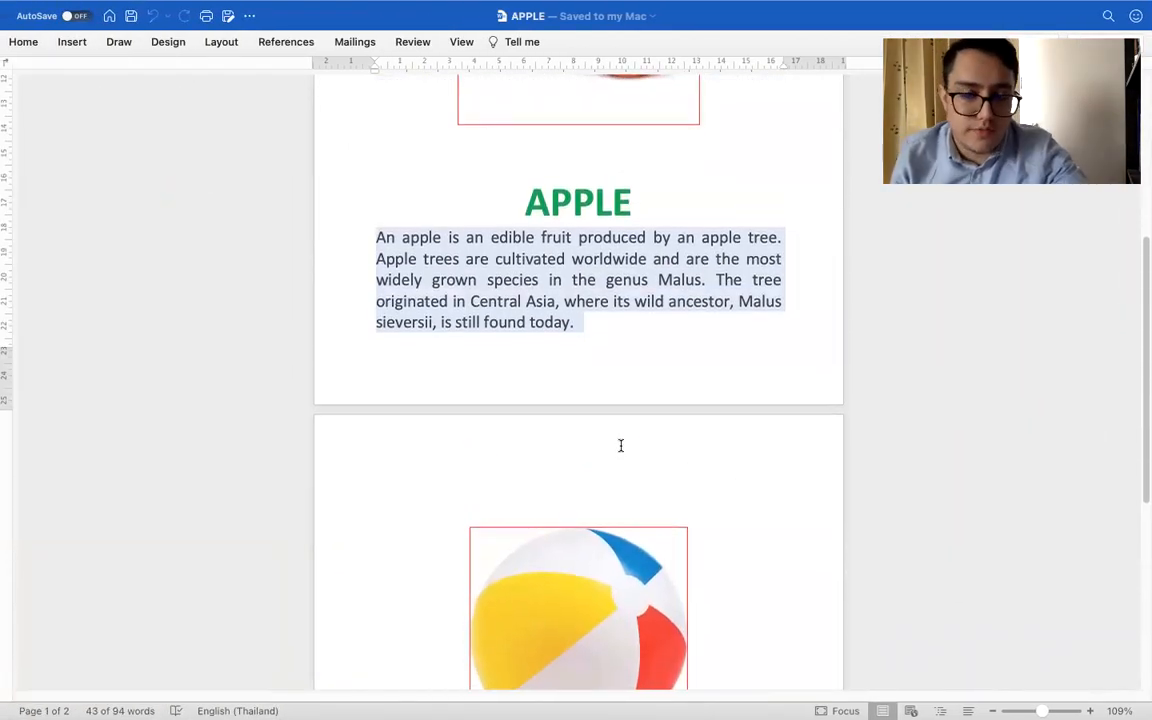
scroll(620, 445, "up", 1)
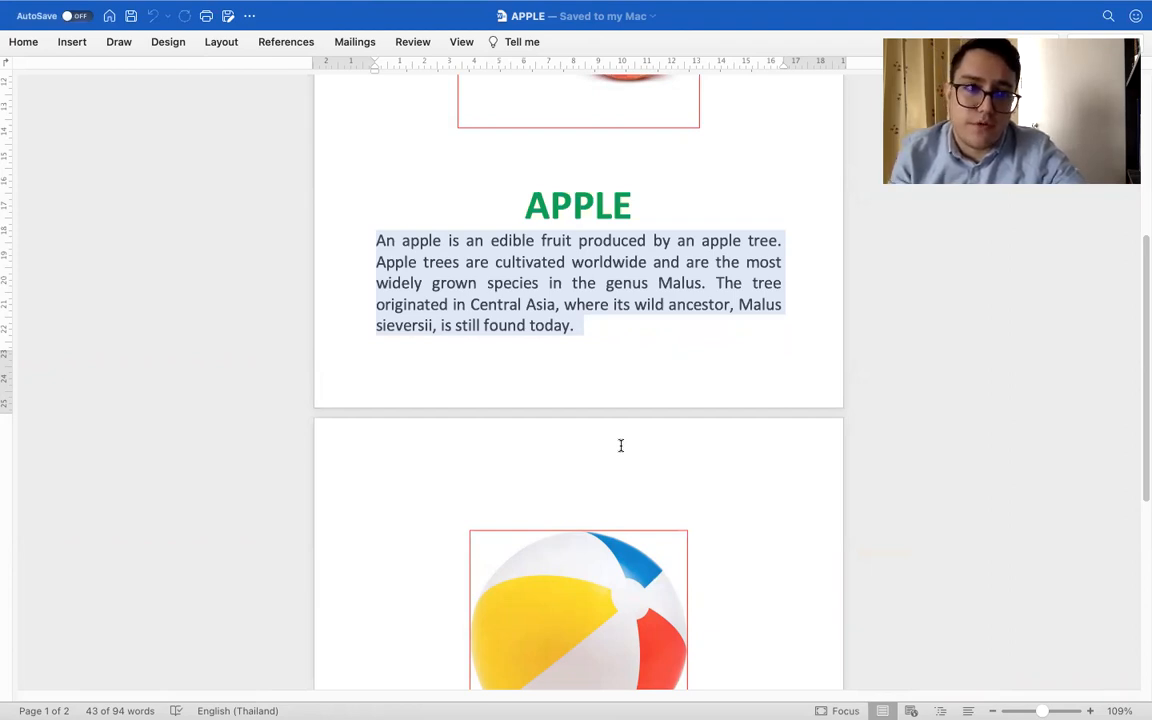
scroll(319, 184, "up", 5)
left_click(319, 207)
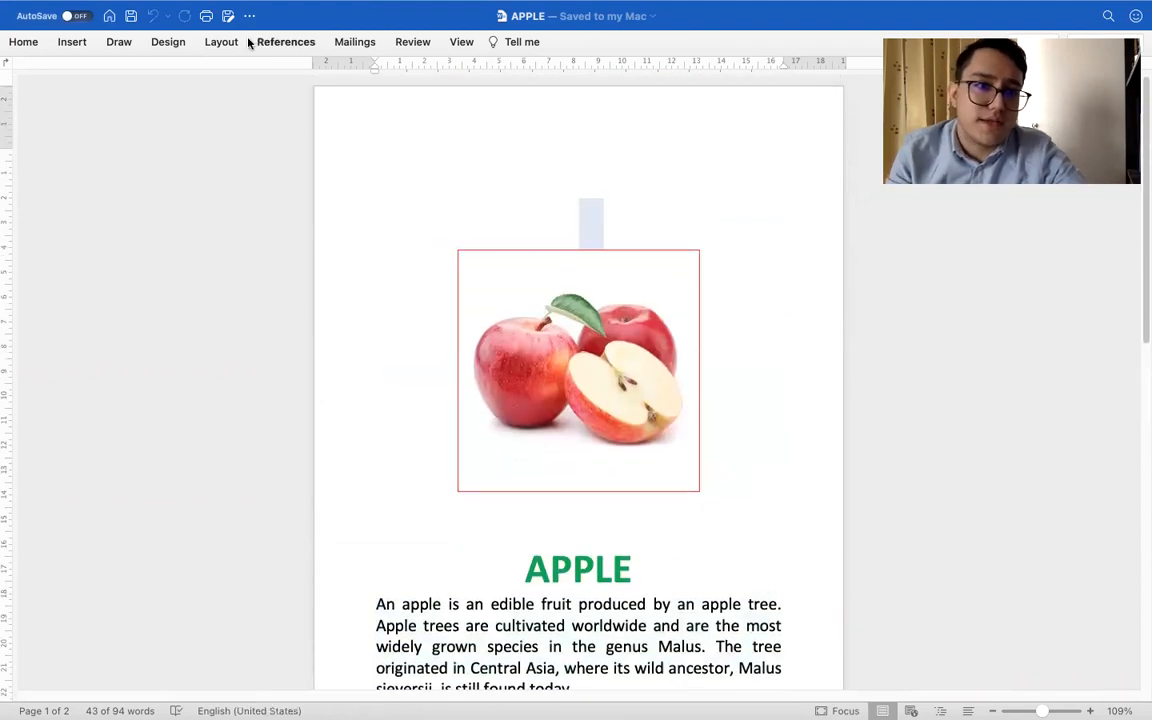
Set up a PDF export of the APPLE document to the Lesson 5 folder under the name all.pdf
left_click(228, 16)
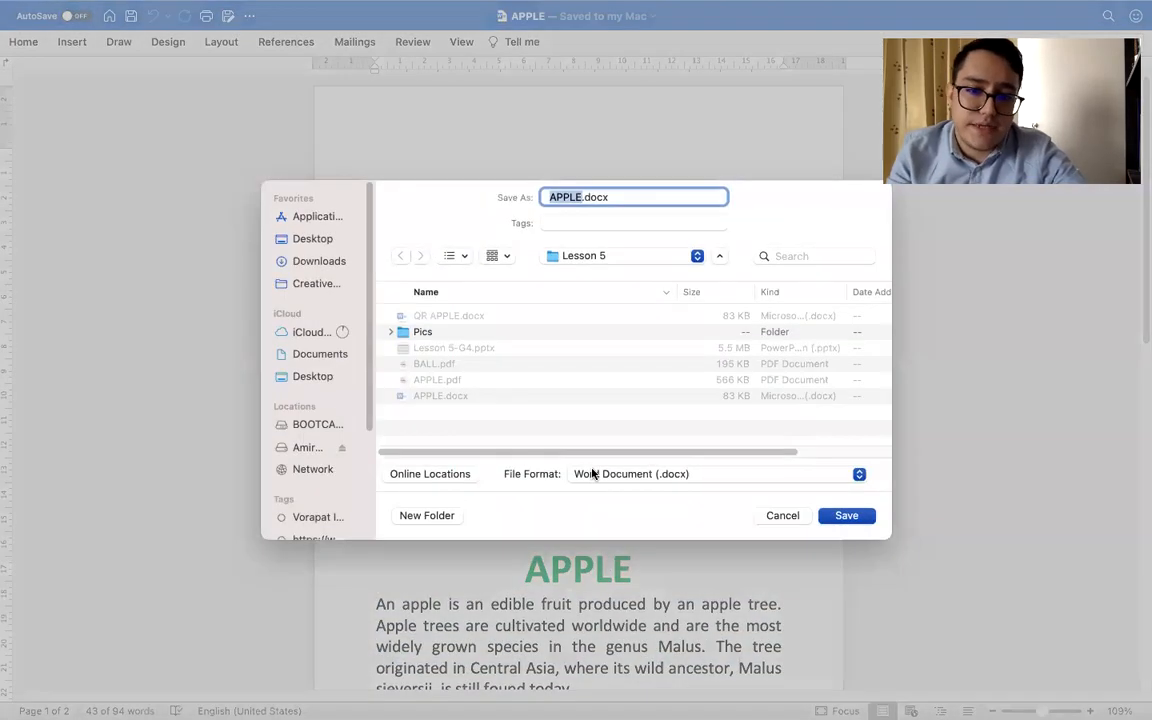
left_click(591, 473)
left_click(645, 670)
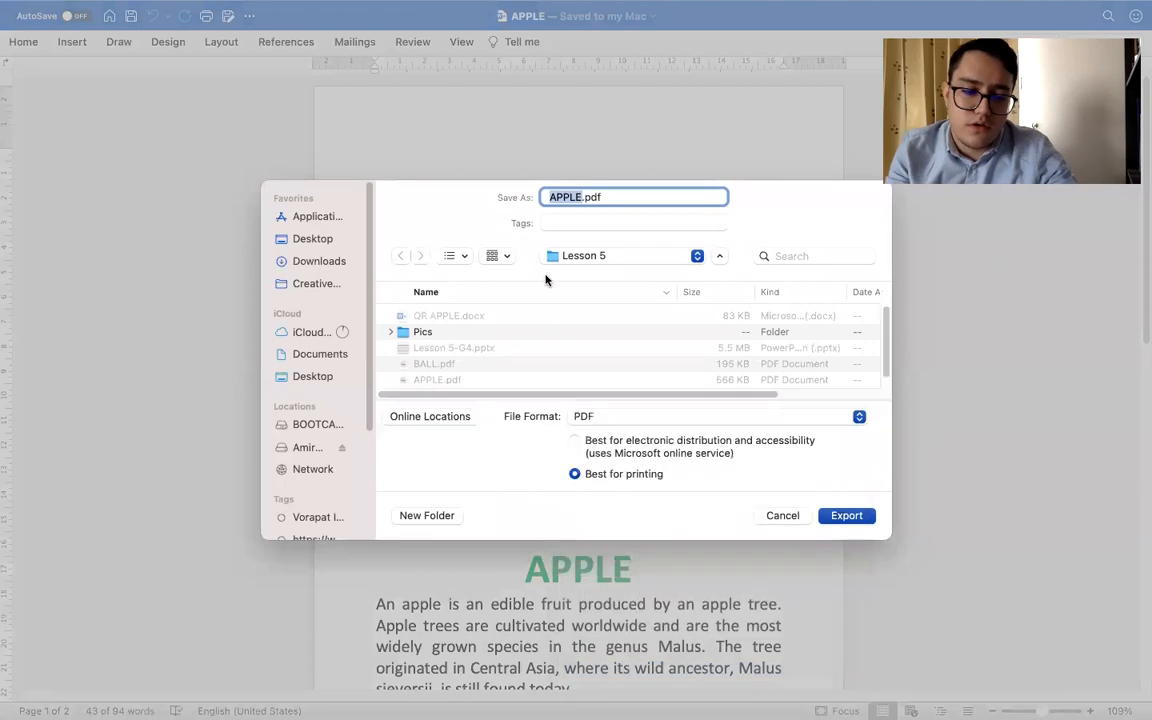
type("all")
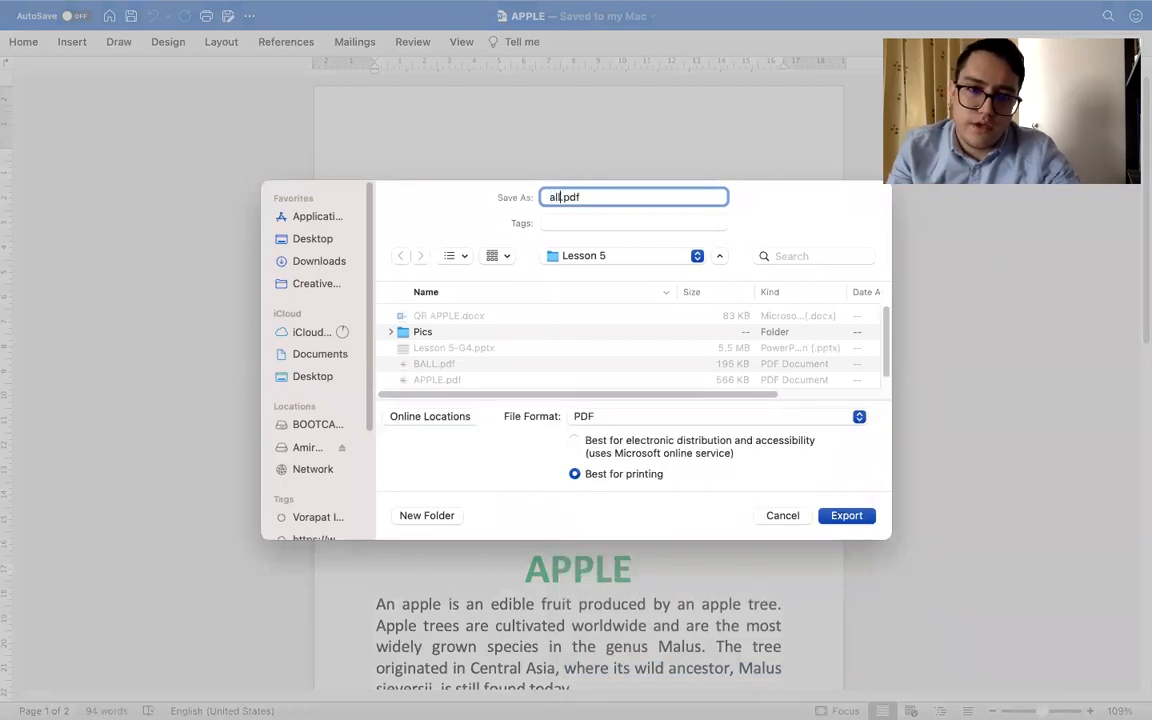
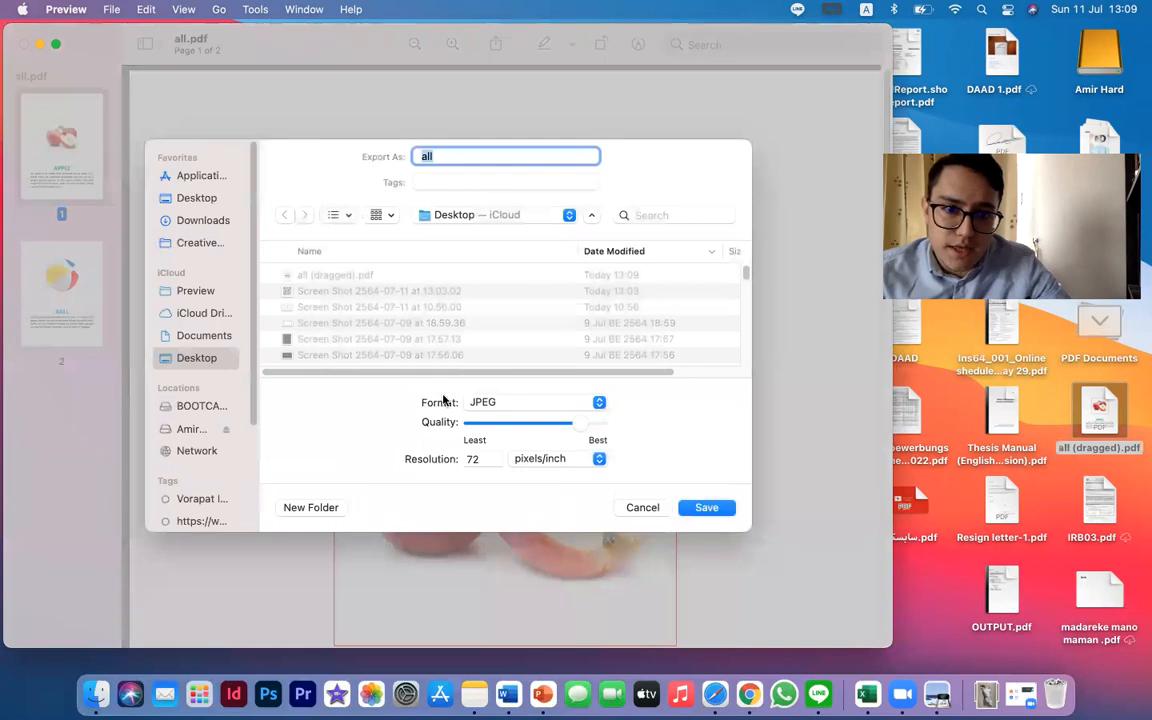
left_click(382, 420)
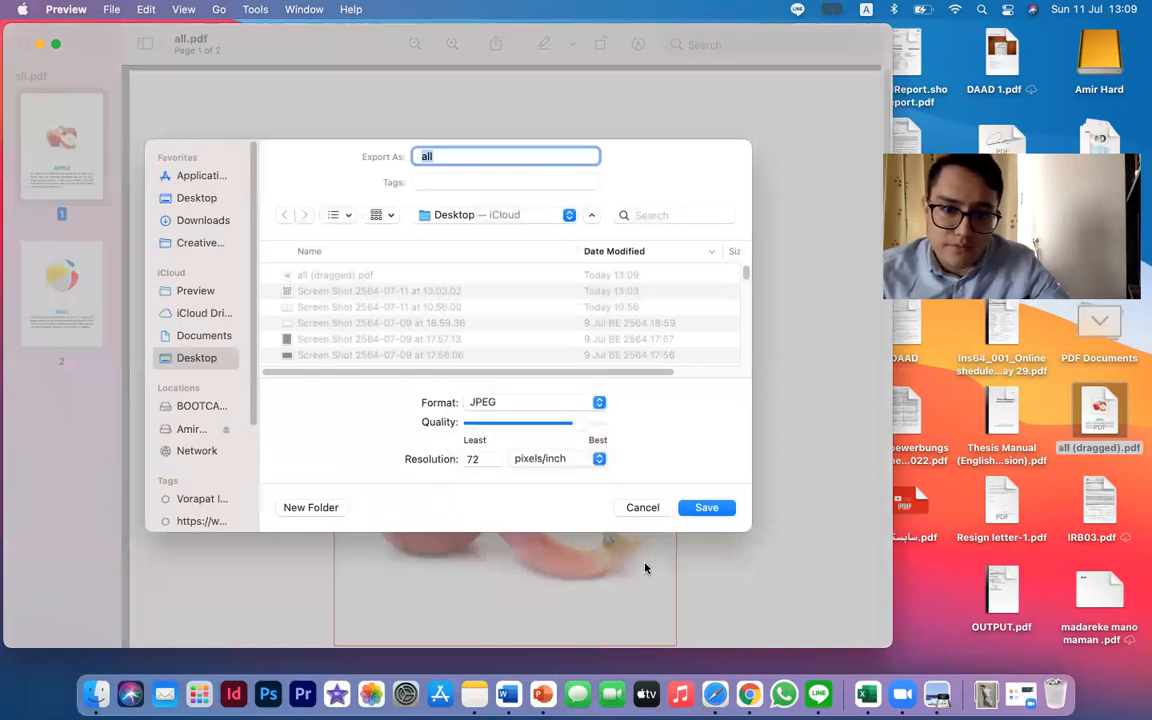
left_click(647, 510)
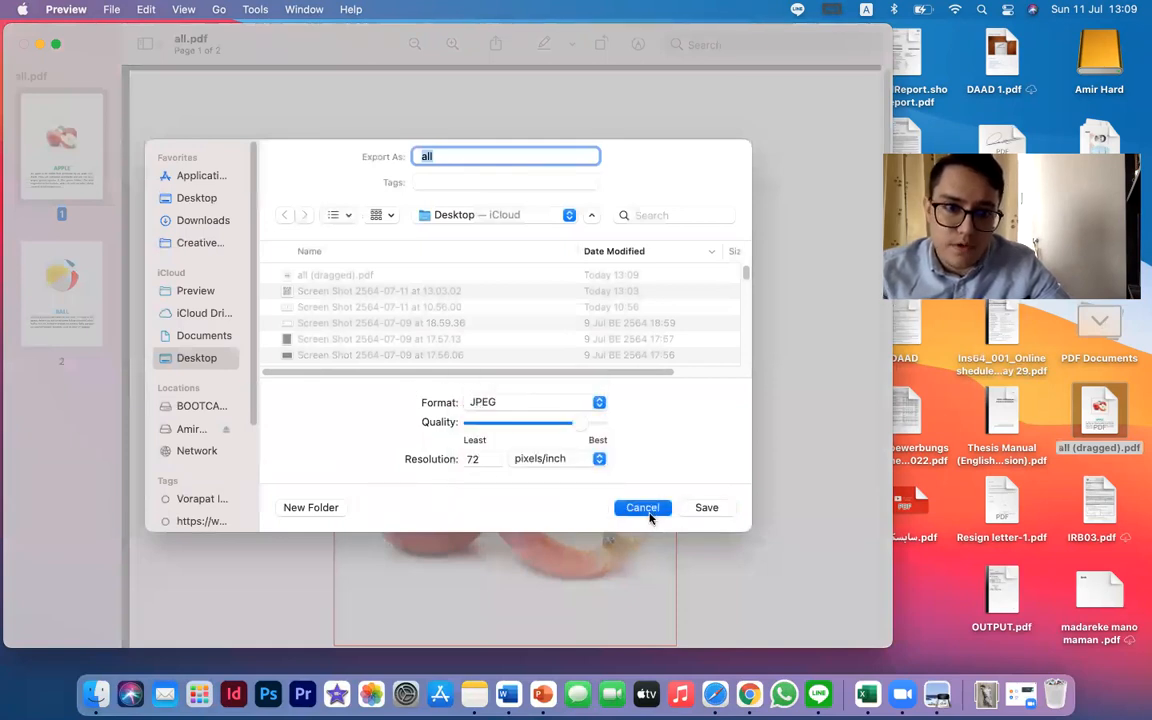
left_click(113, 12)
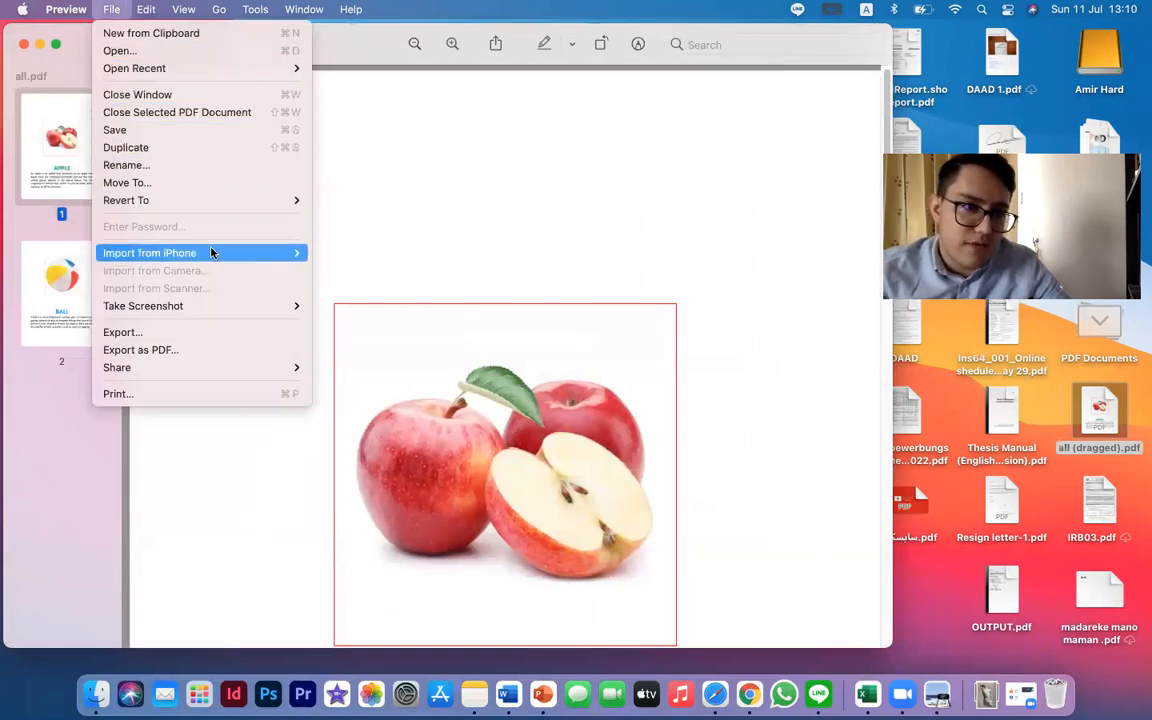
left_click(174, 334)
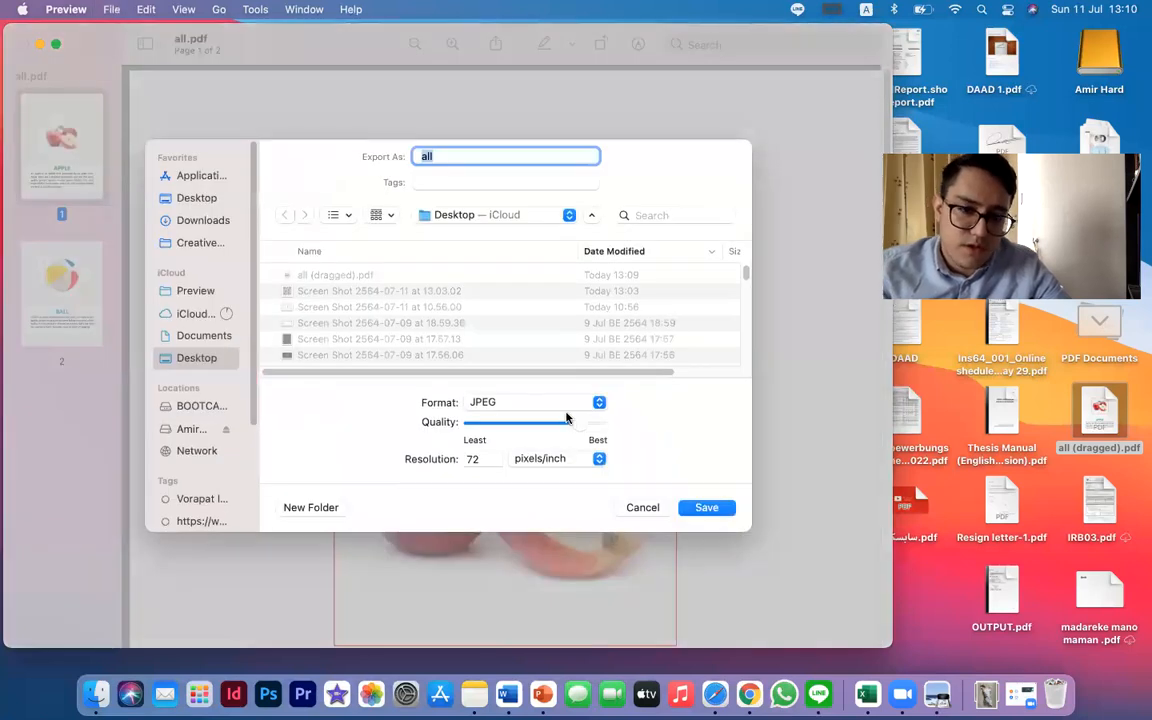
left_click(537, 400)
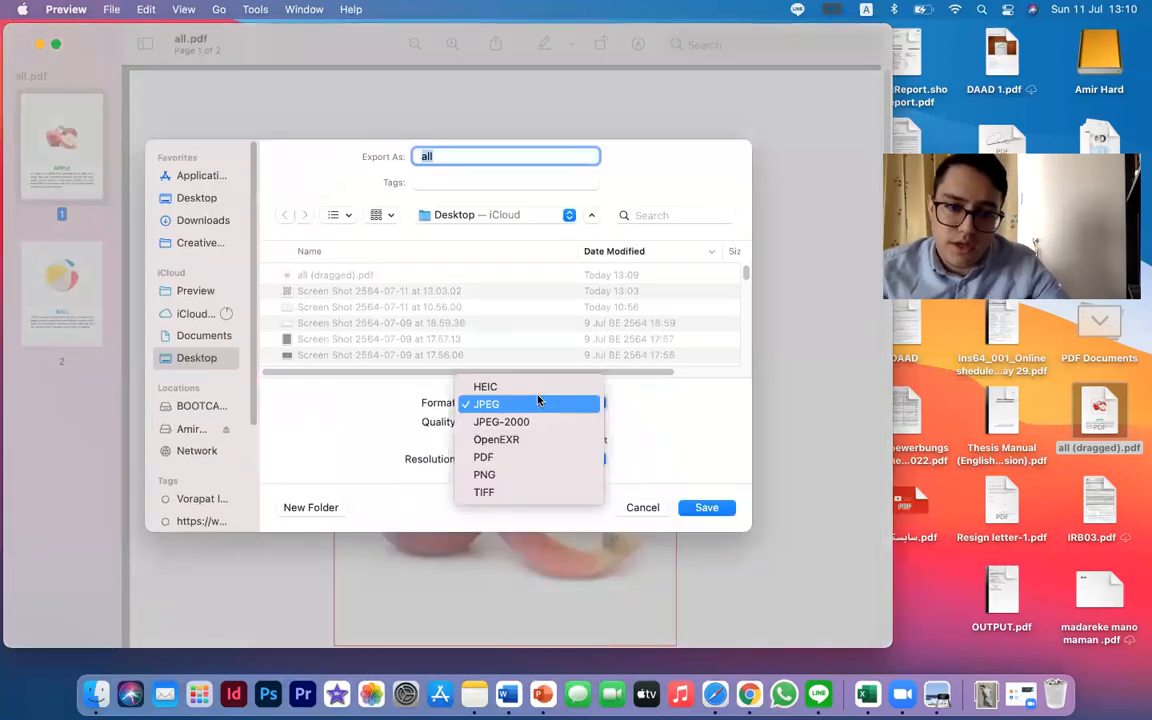
left_click(371, 453)
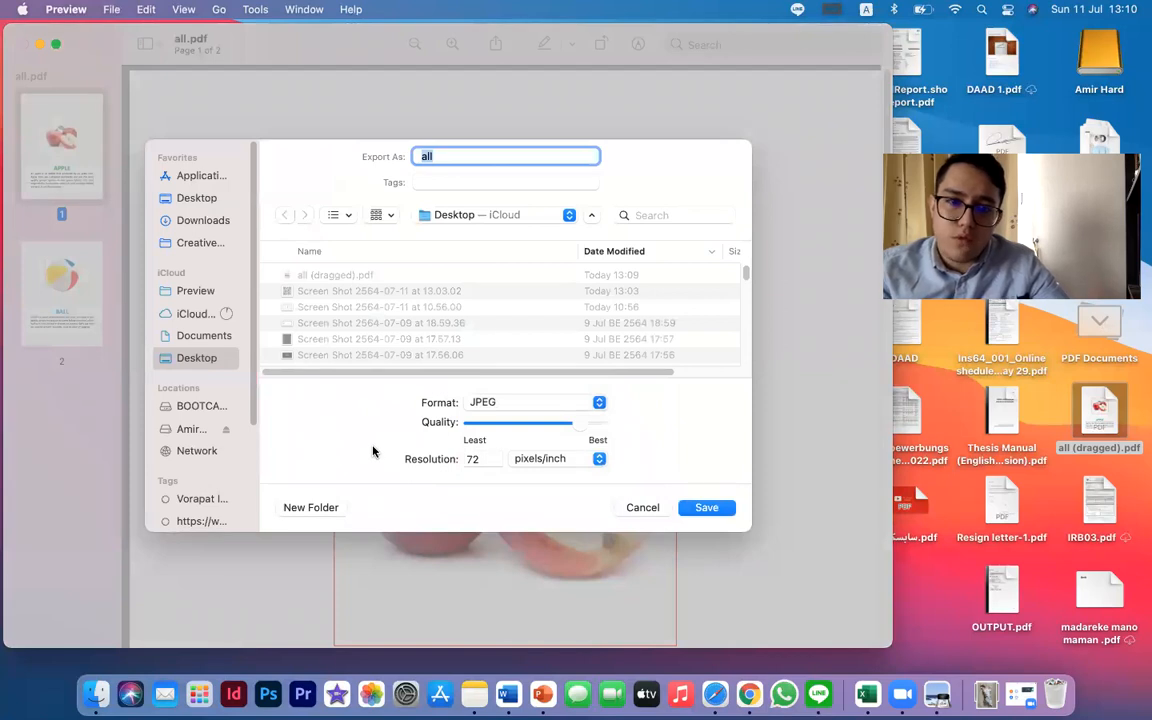
left_click(659, 506)
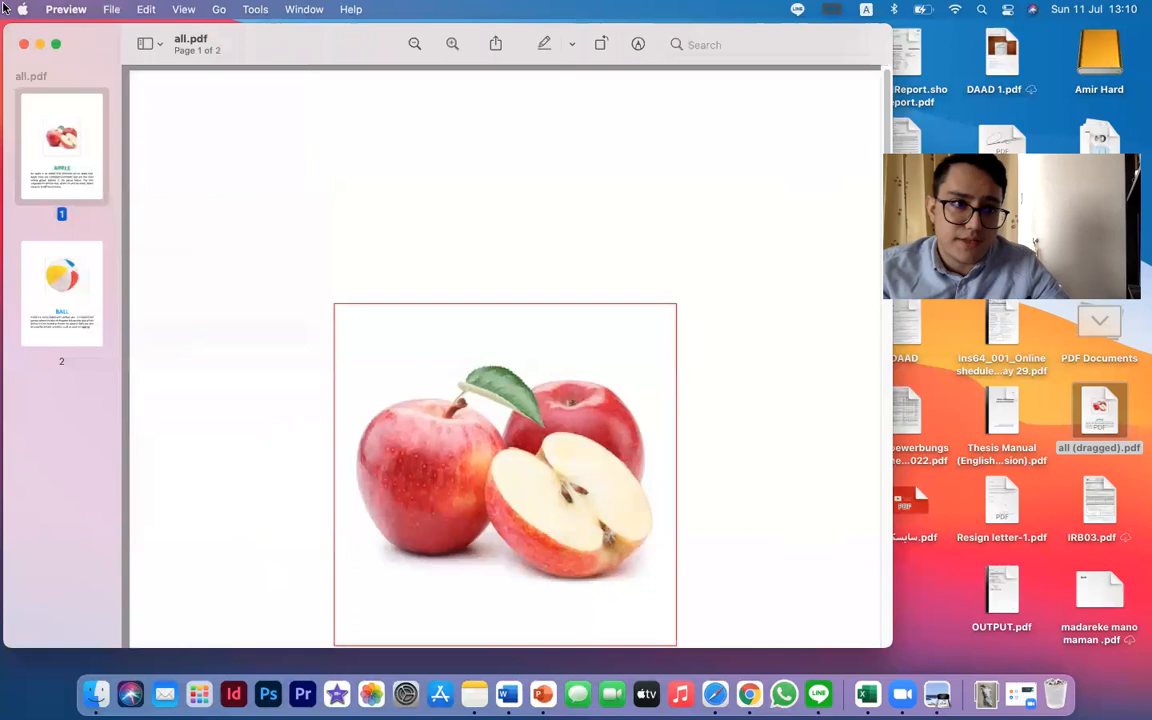
Close the all.pdf preview window and go to the ball page of the QR APPLE document
left_click(24, 45)
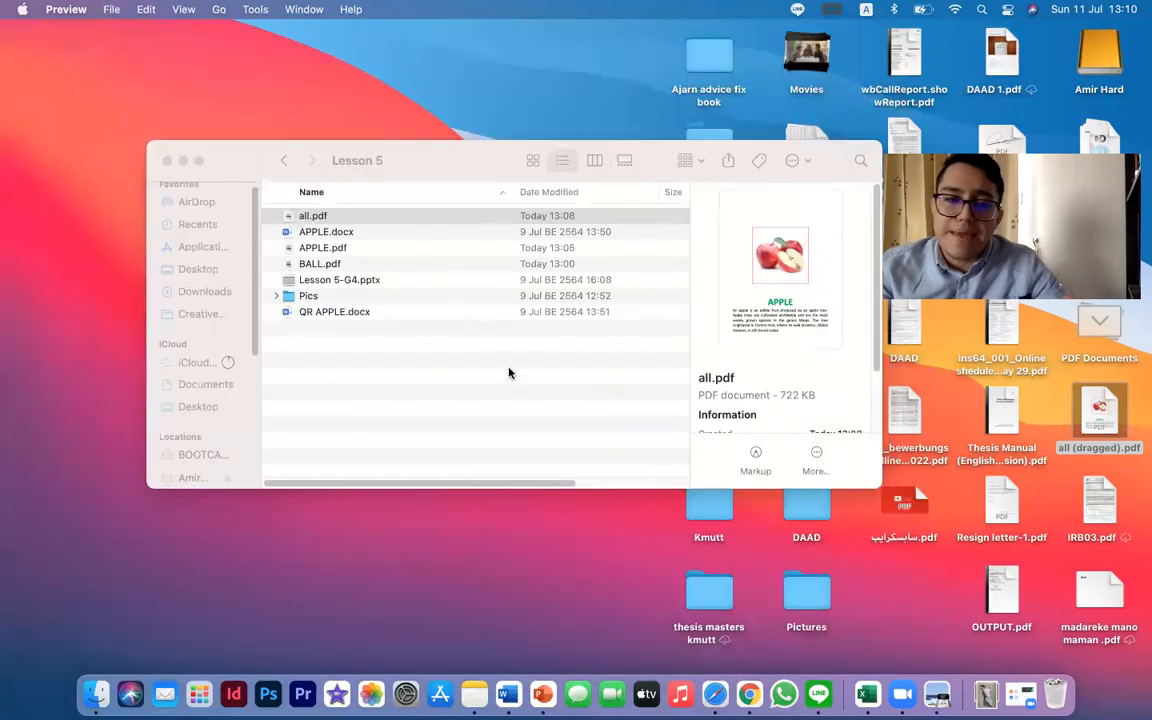
key("ctrl+Right")
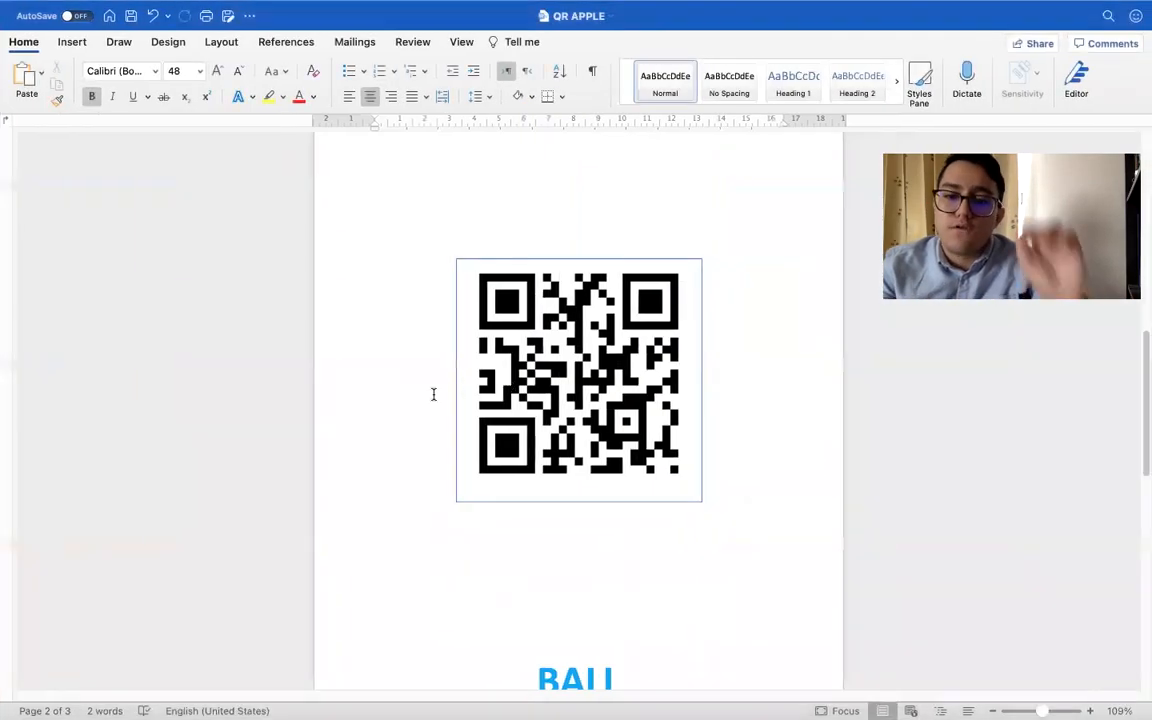
scroll(435, 394, "down", 10)
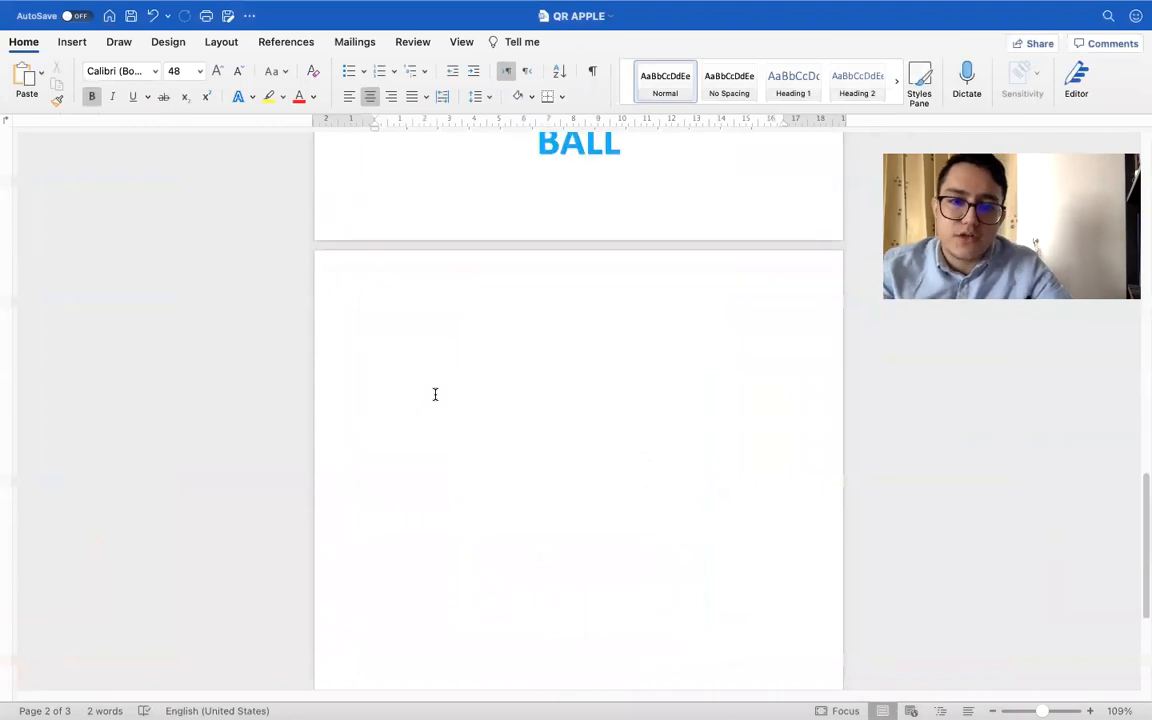
Copy the BALL title from the ball QR code page onto the blank third page of the QR APPLE document
left_click_drag(522, 168, 661, 183)
key("super+c")
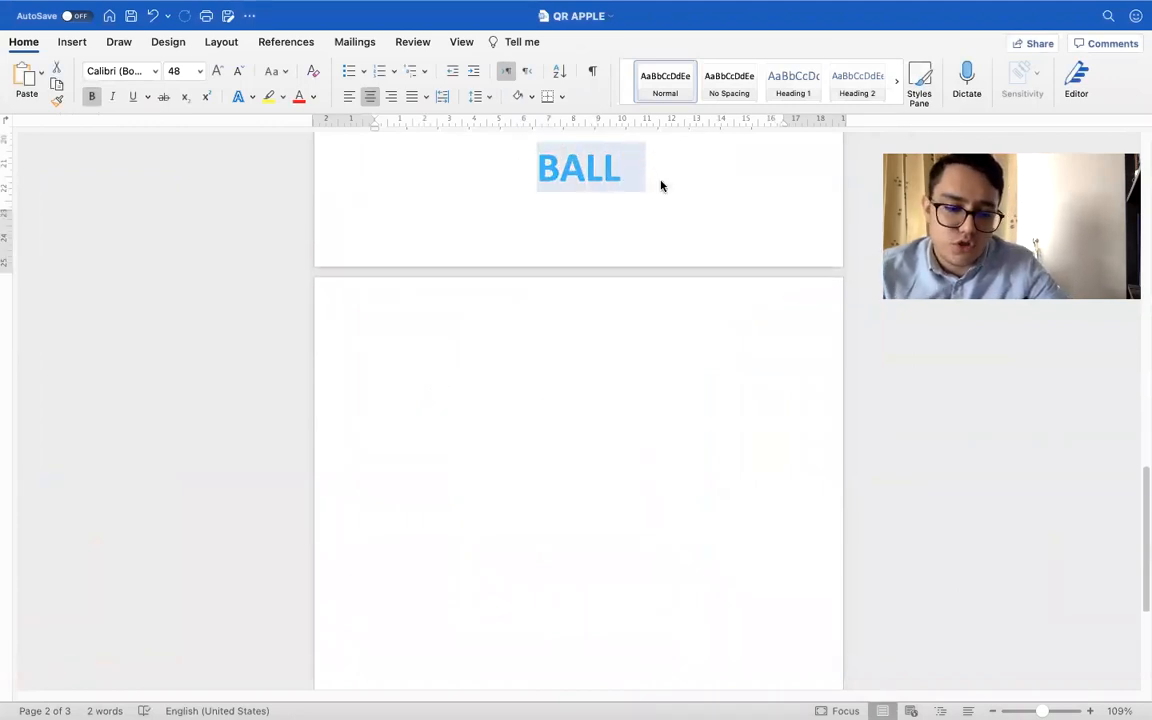
scroll(620, 500, "down", 3)
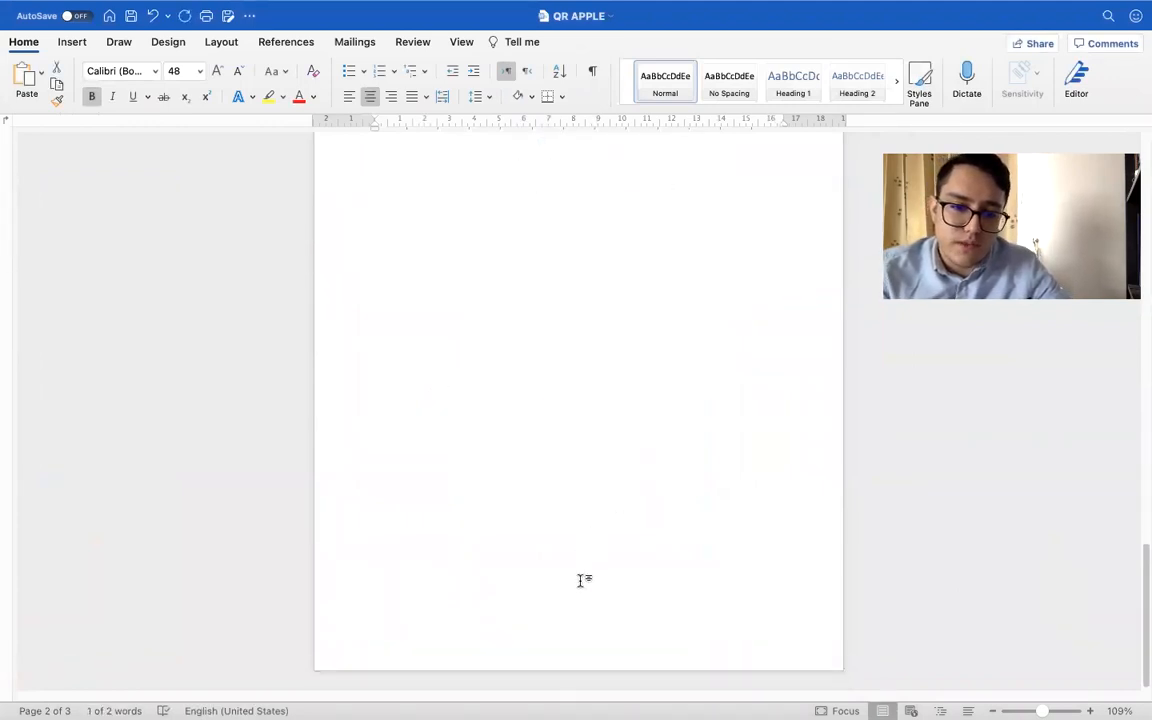
left_click(575, 400)
scroll(572, 400, "up", 3)
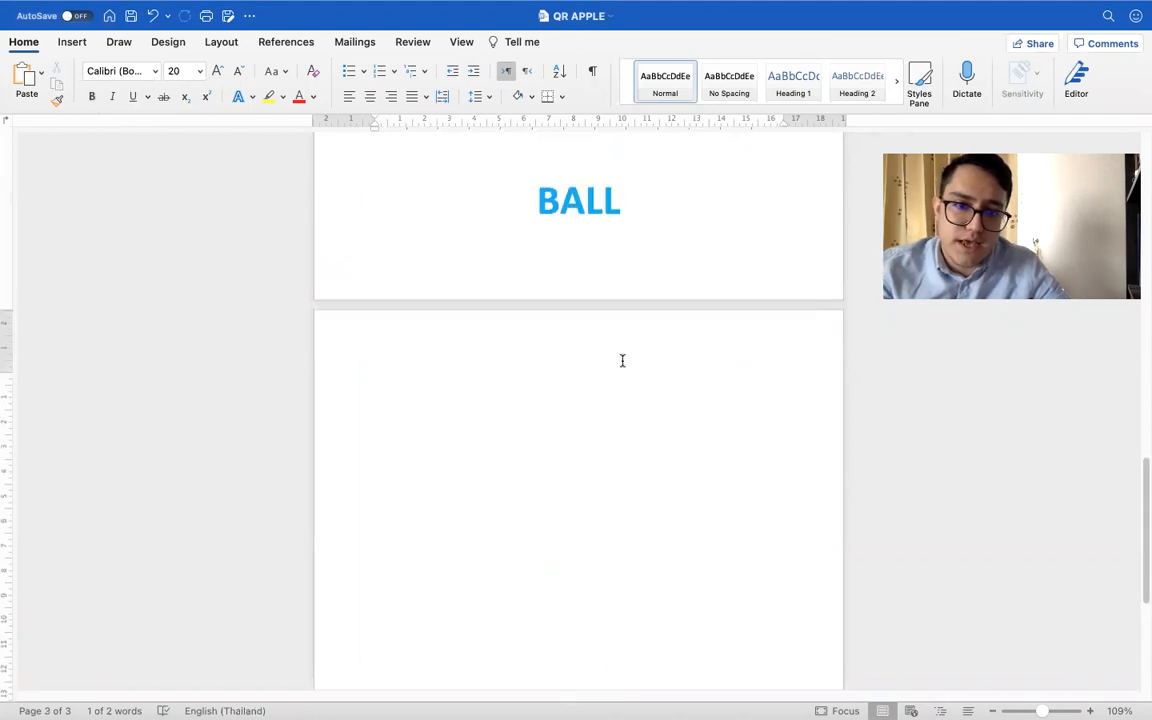
left_click(721, 212)
key("Return")
key("Return")
key("Return")
key("Return")
key("Return")
key("Return")
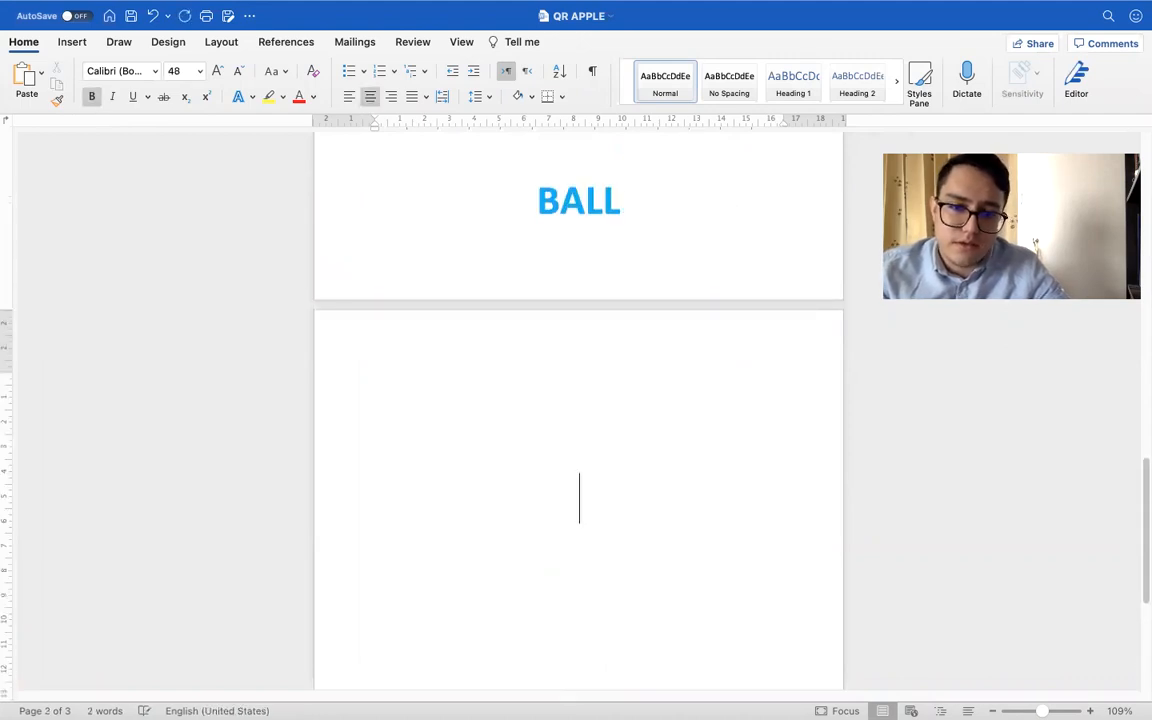
key("super+v")
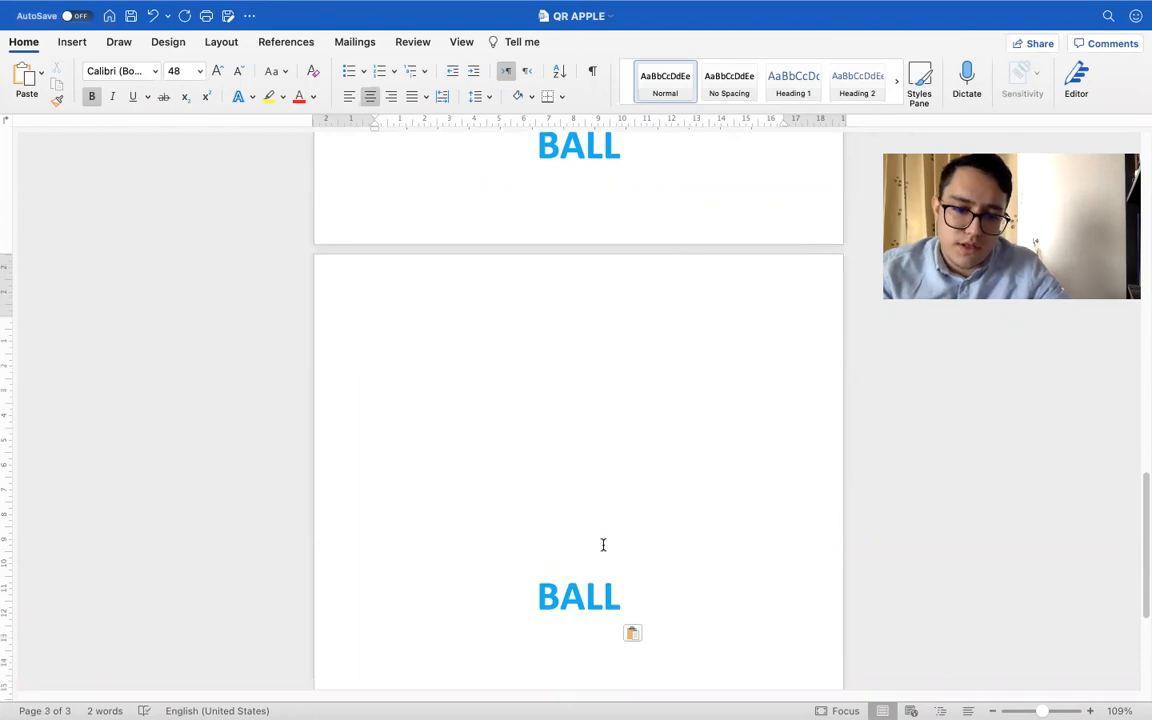
Replace the pasted title on the third page of the QR APPLE document with CAT in capitals
double_click(580, 595)
key("super+c")
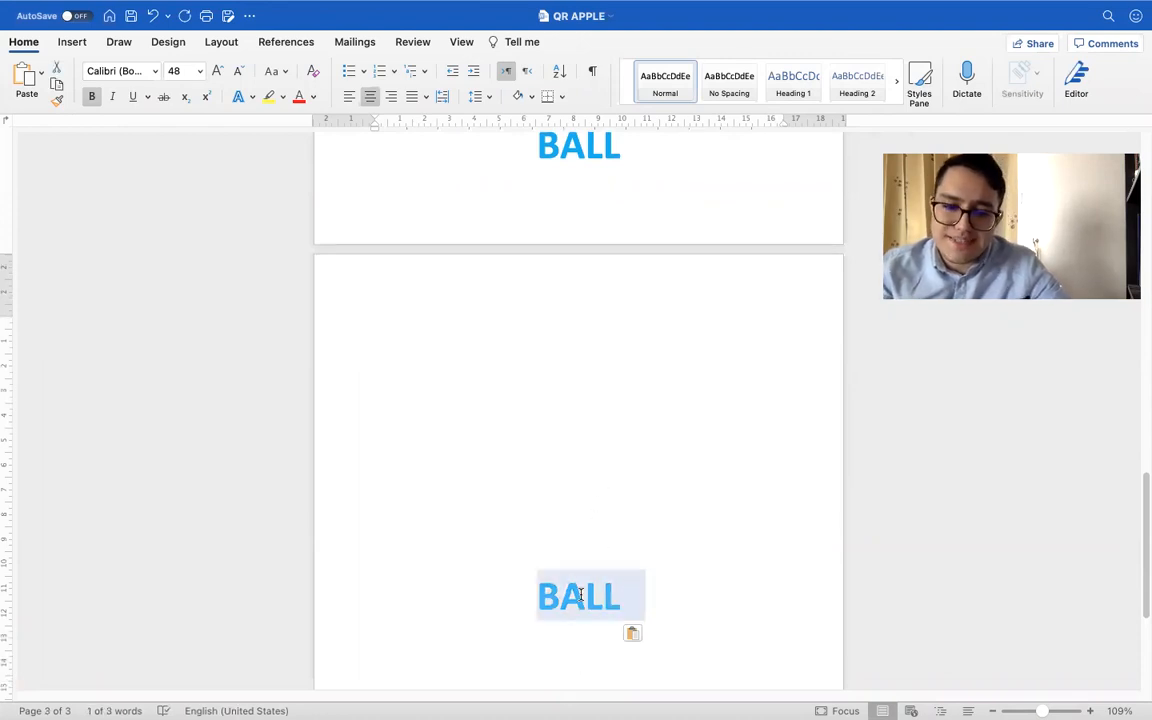
type("Cat")
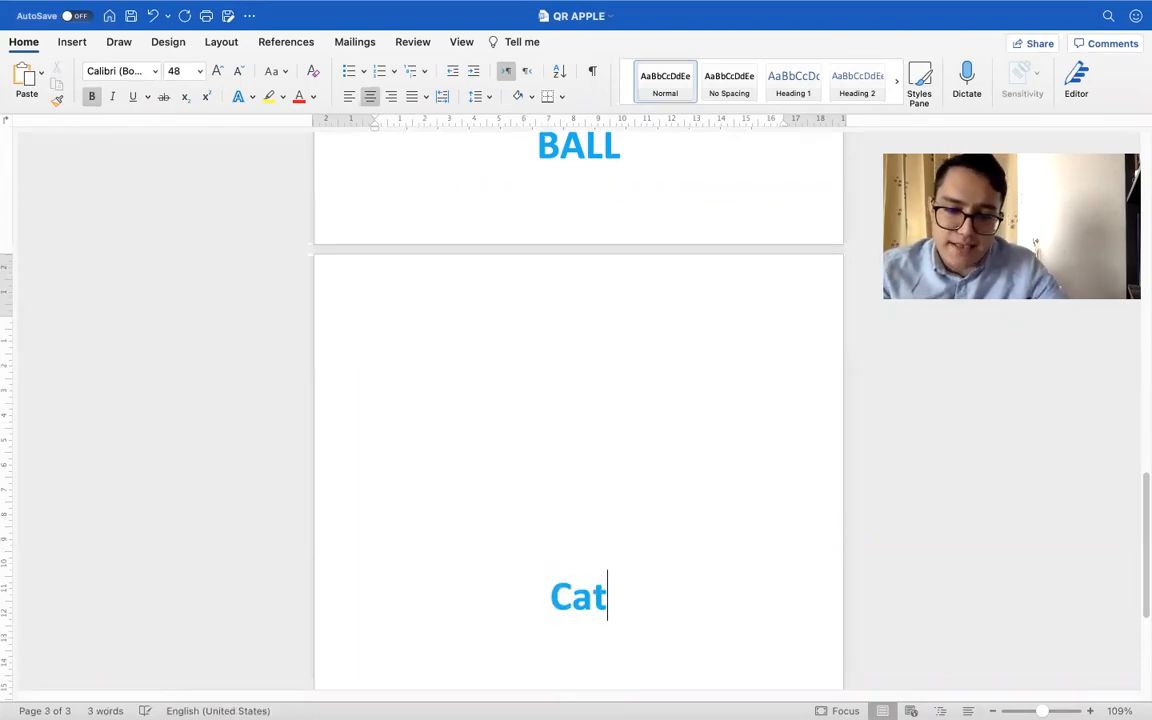
key("BackSpace")
key("BackSpace")
key("BackSpace")
type("C")
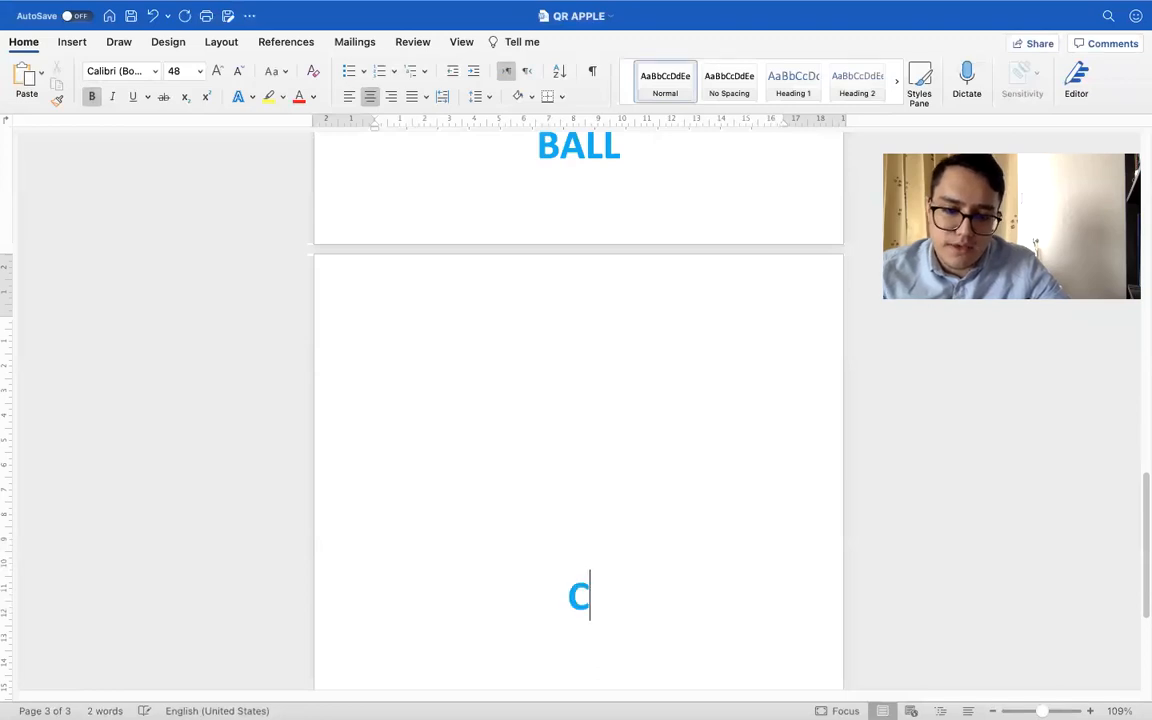
type("AT")
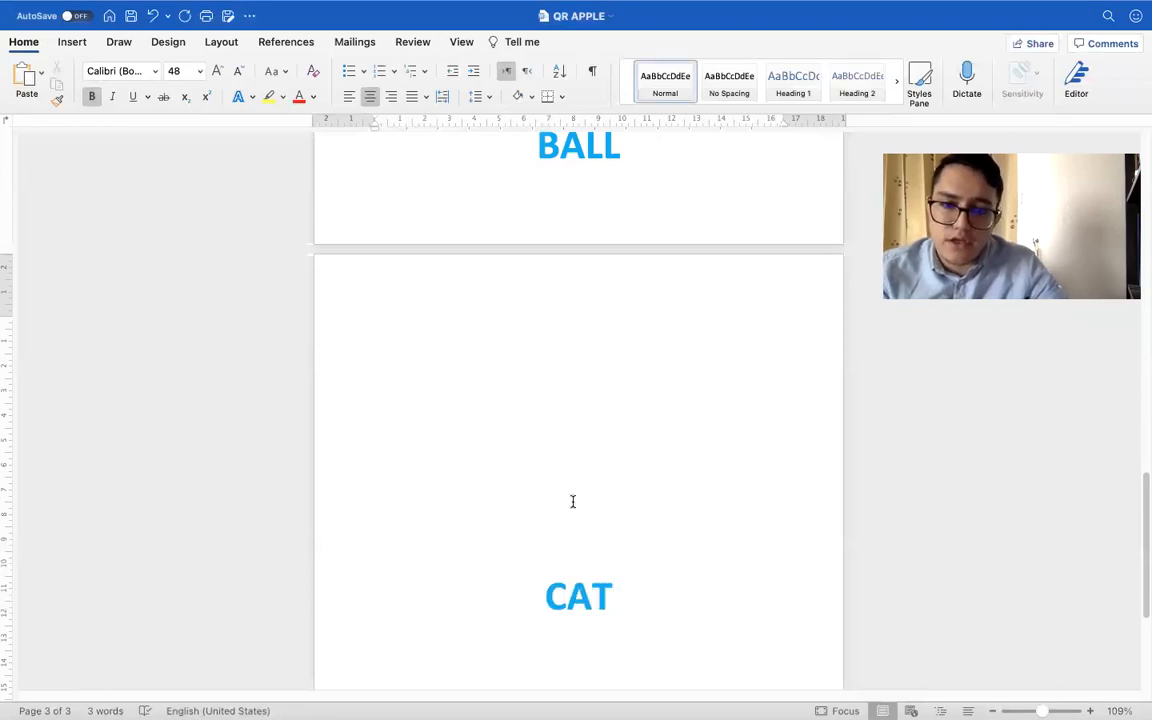
Check the QR code on the ball page and switch to the ball page of the APPLE document
scroll(573, 501, "up", 8)
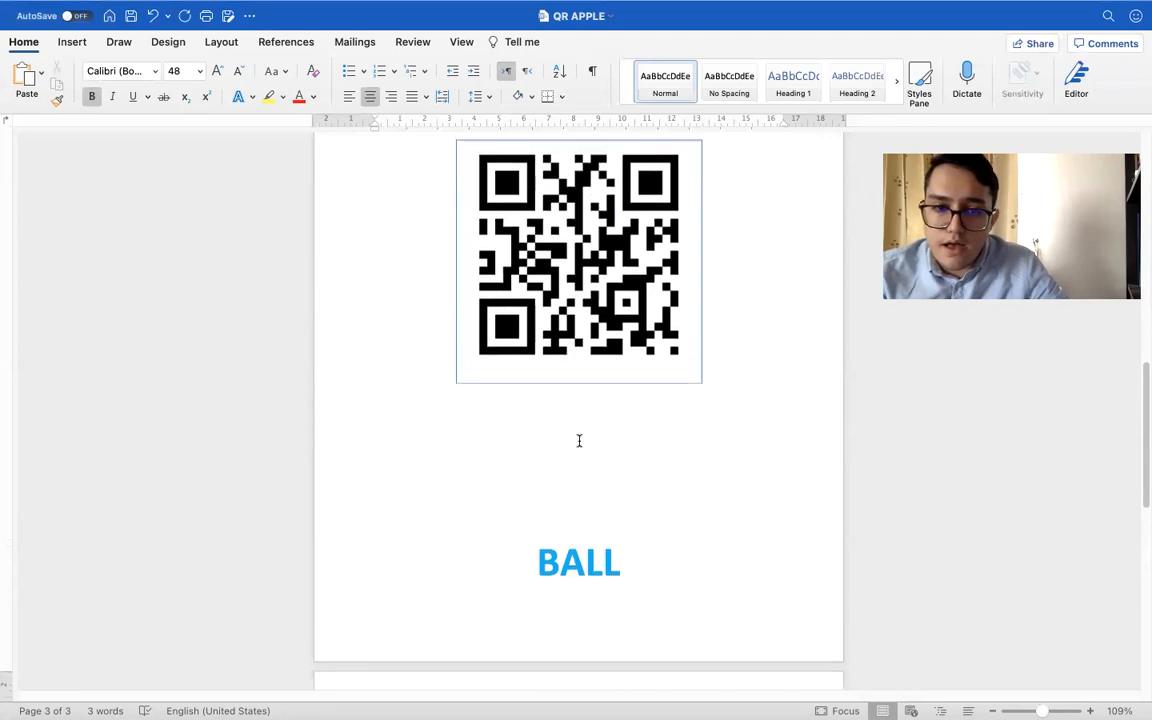
left_click(556, 297)
scroll(556, 297, "down", 5)
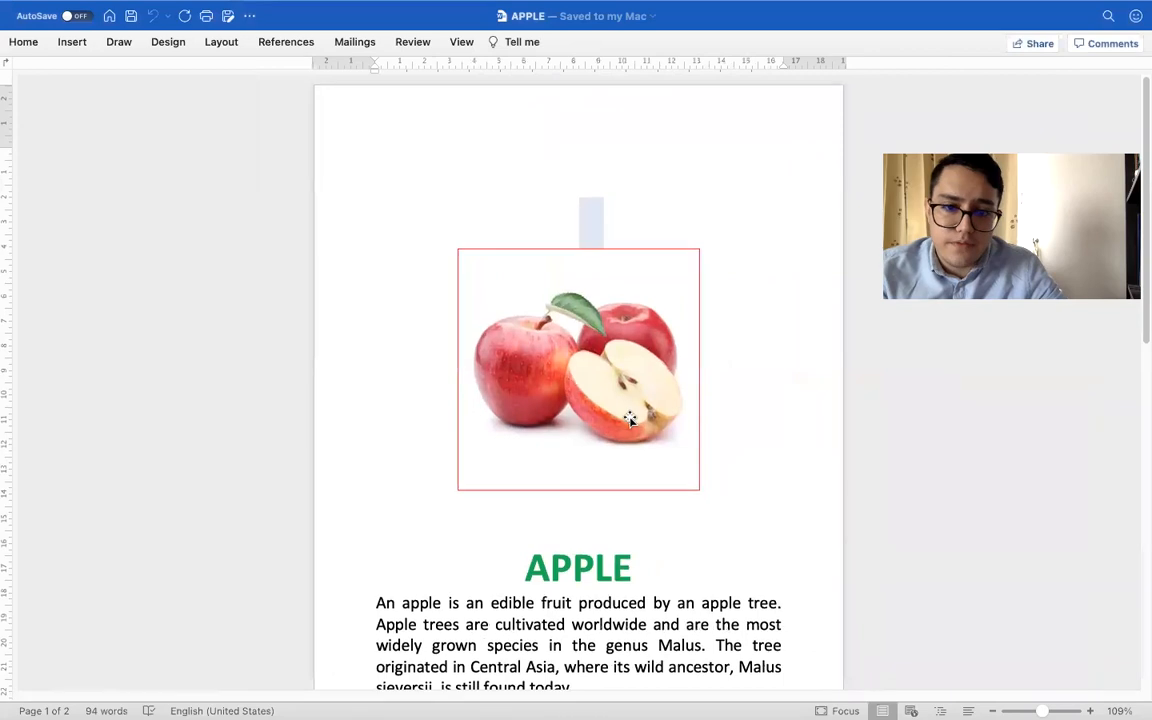
scroll(630, 418, "down", 10)
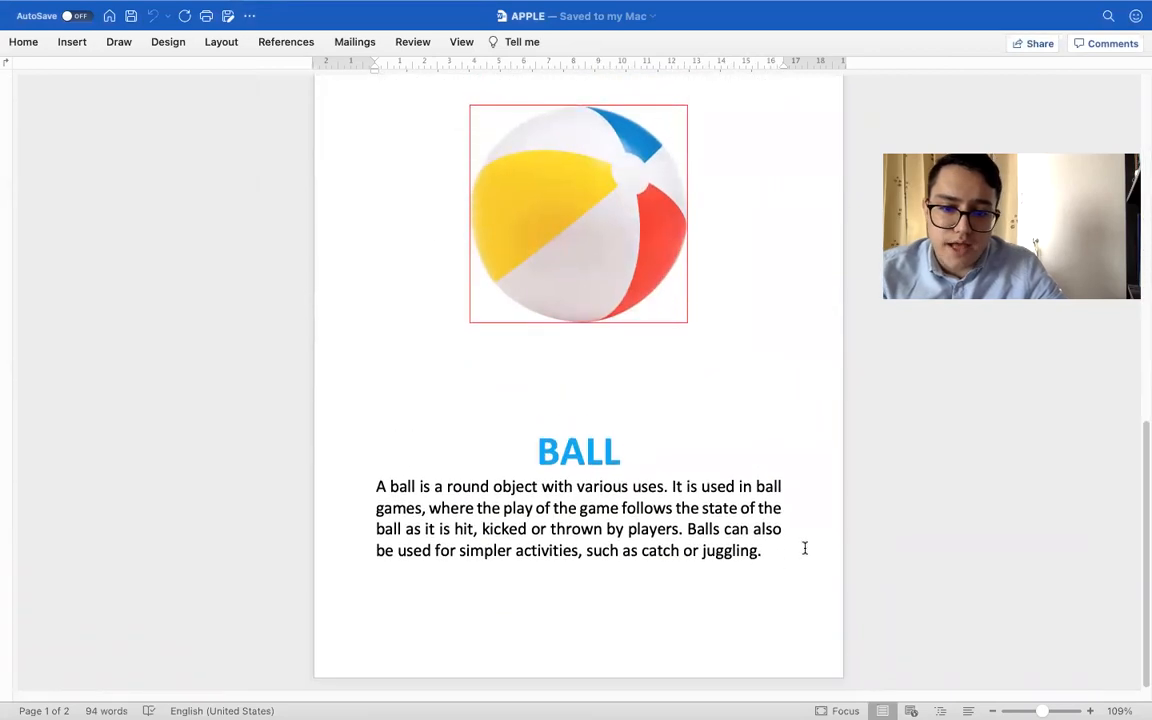
Insert a page break after the ball paragraph and paste the BALL title onto the new page
left_click(804, 548)
key("super+Return")
type("C")
key("super+v")
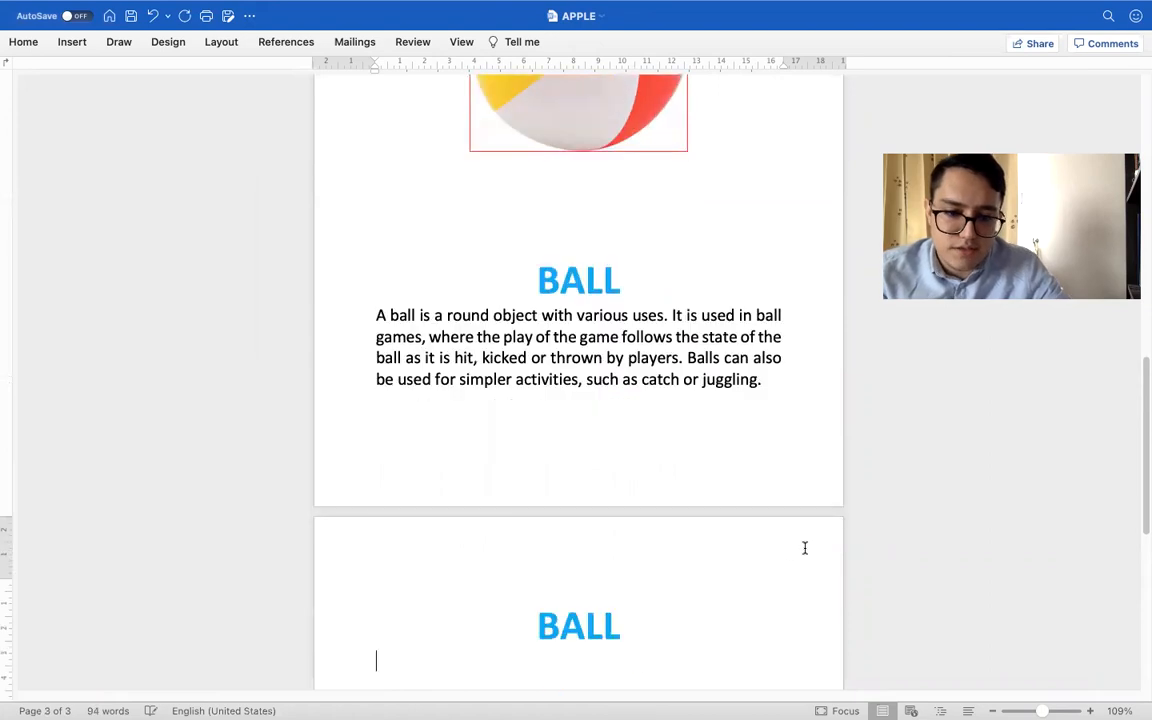
Replace the pasted BALL title on the APPLE document's new page with CAT in capitals
double_click(604, 627)
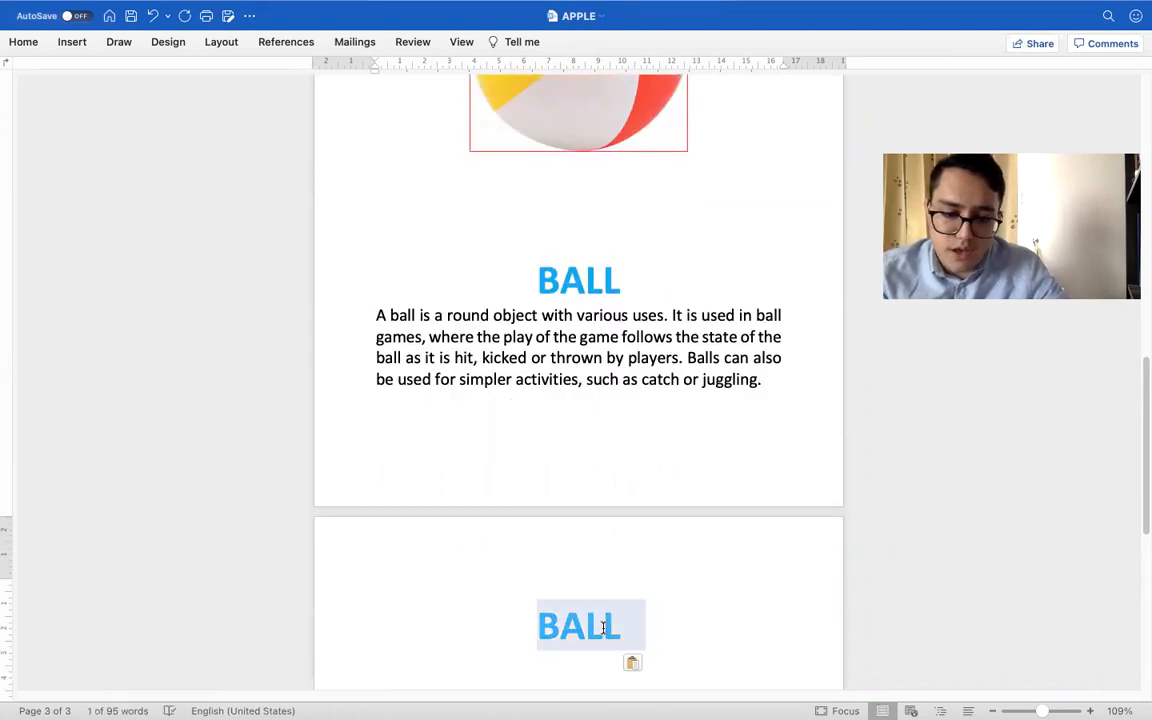
type("Cat")
key("BackSpace")
key("BackSpace")
type("AT")
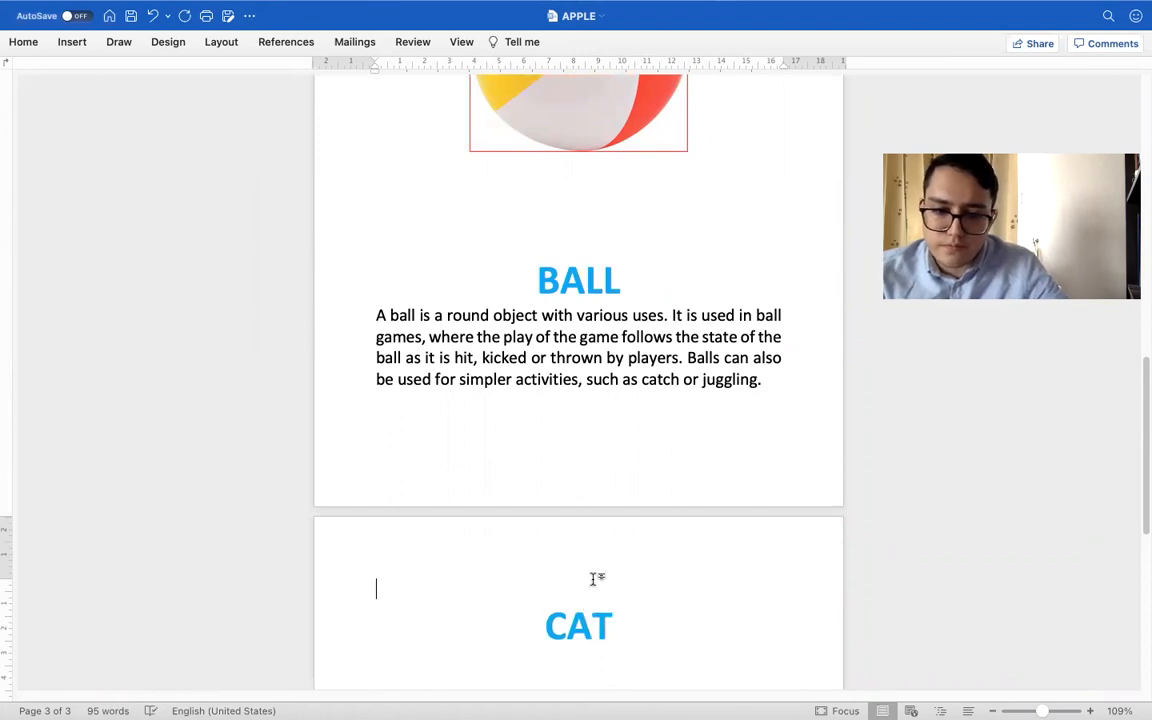
Add three blank lines above the CAT title to make room for a picture
key("Return")
key("Return")
key("Return")
key("Return")
key("Return")
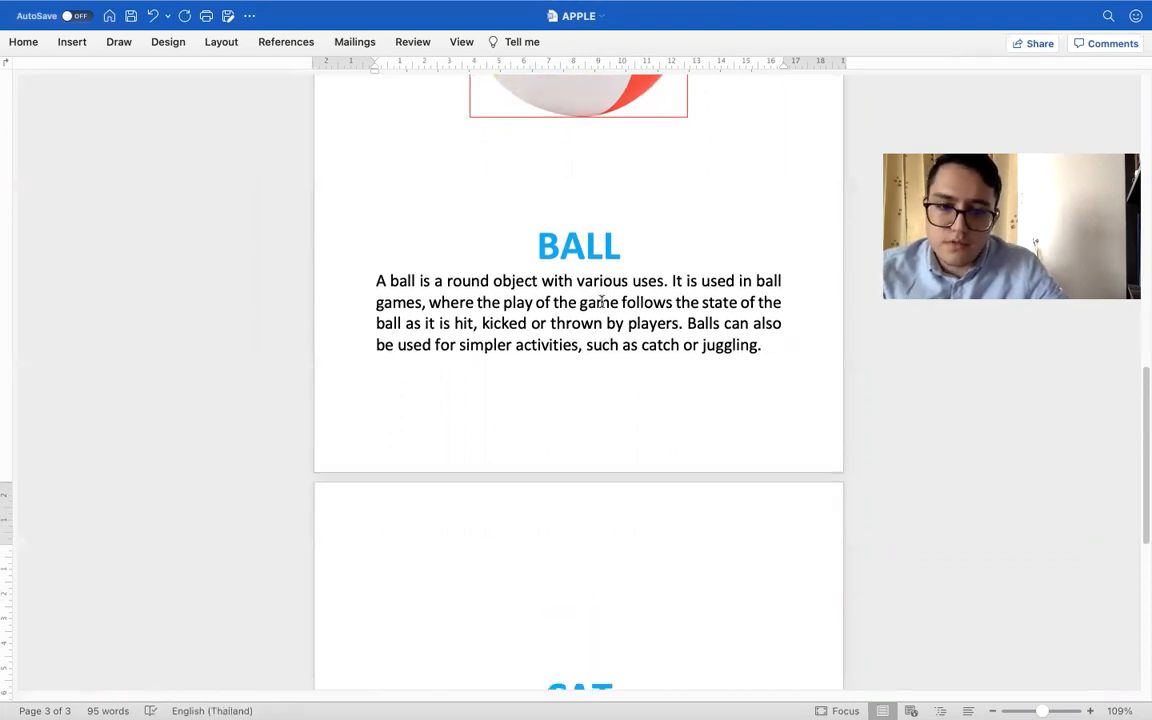
scroll(556, 489, "down", 3)
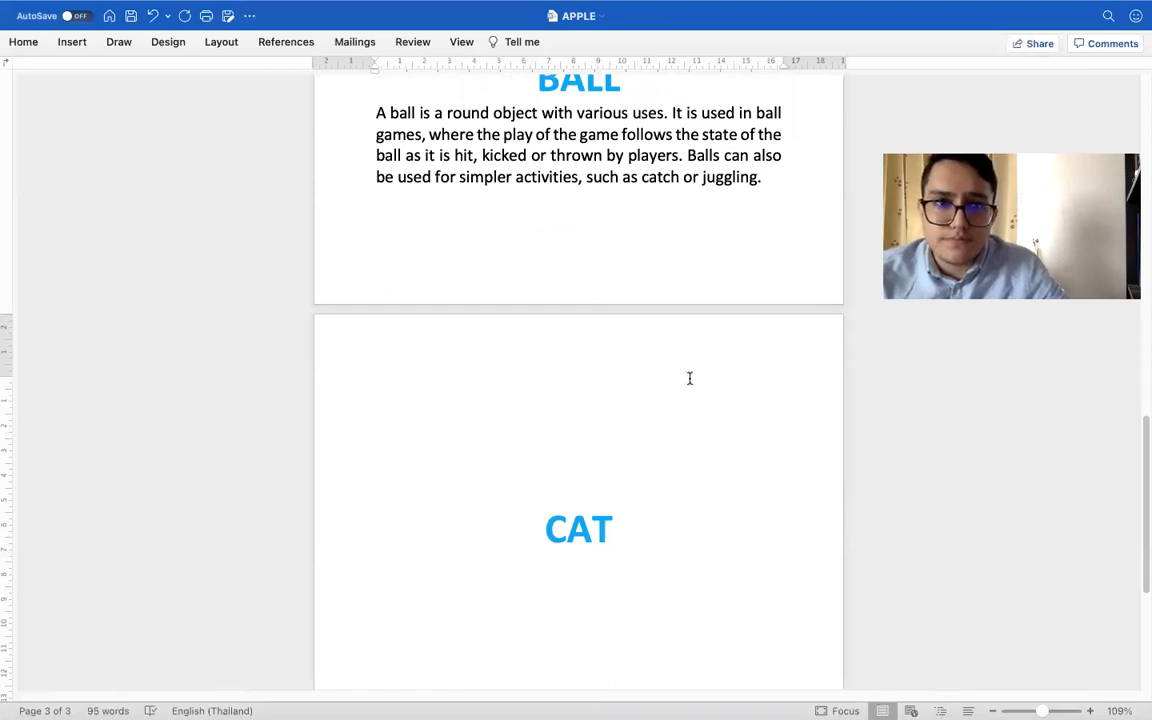
Take the APPLE document out of full screen and look through Lesson 4 and its Example and pics folders in Finder for a picture
mouse_move(62, 17)
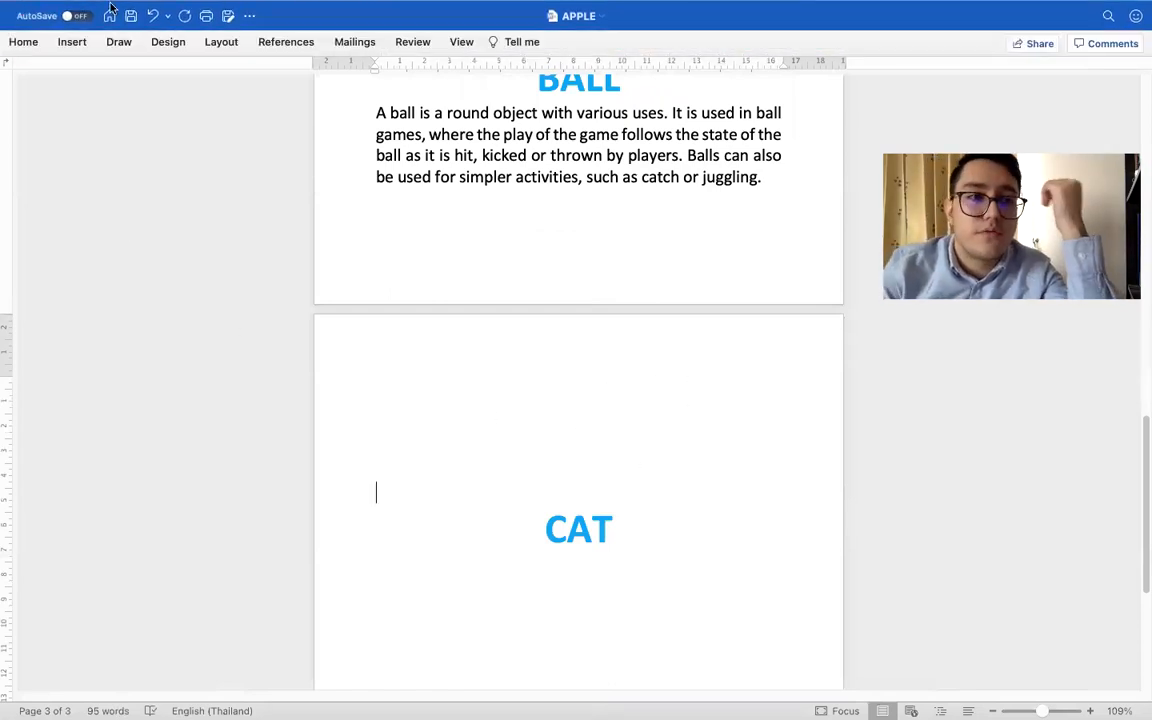
mouse_move(112, 7)
left_click(47, 36)
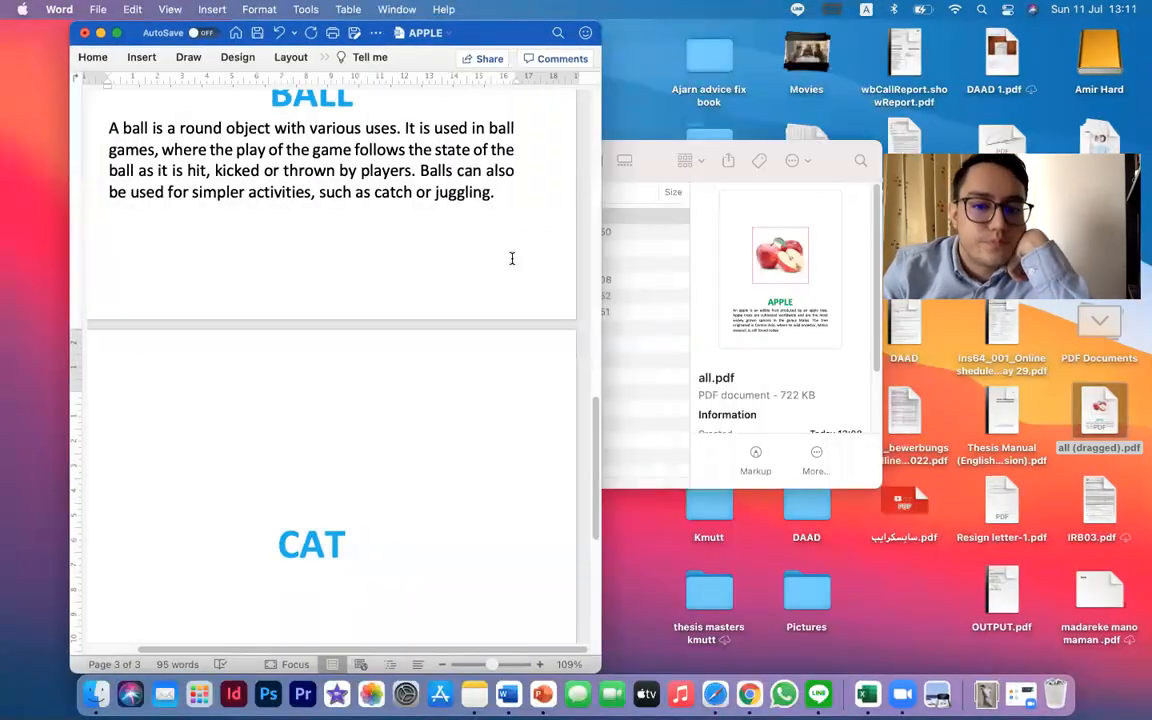
left_click(632, 329)
left_click(283, 160)
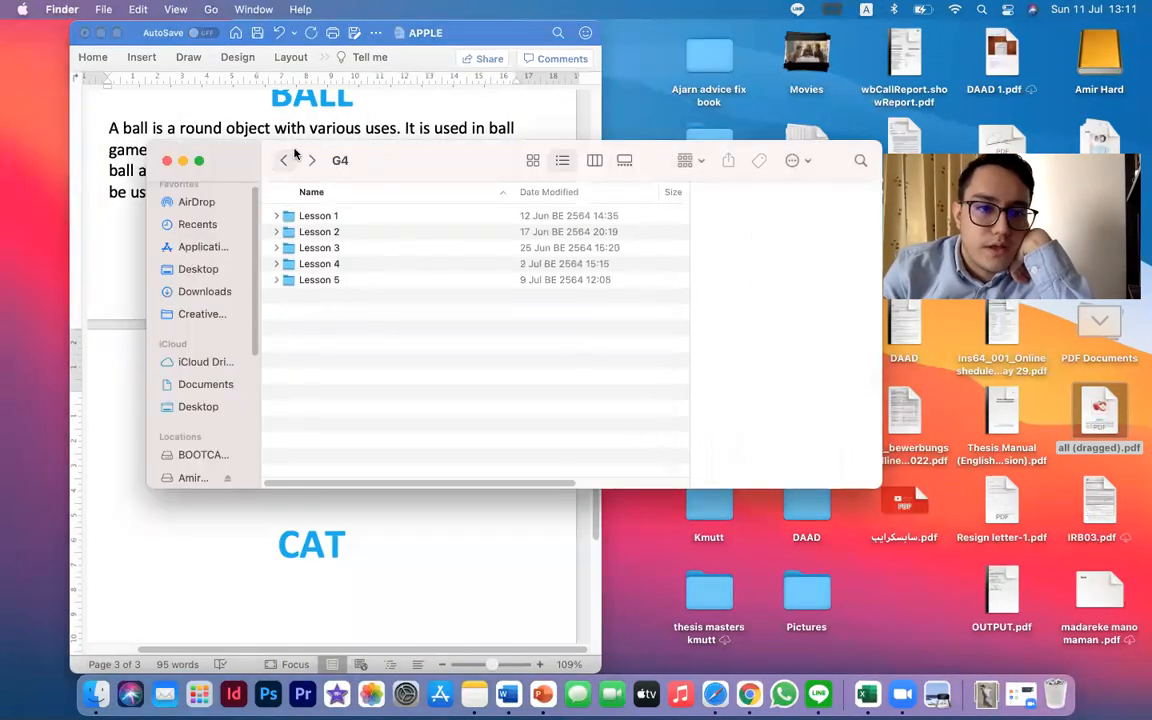
double_click(372, 265)
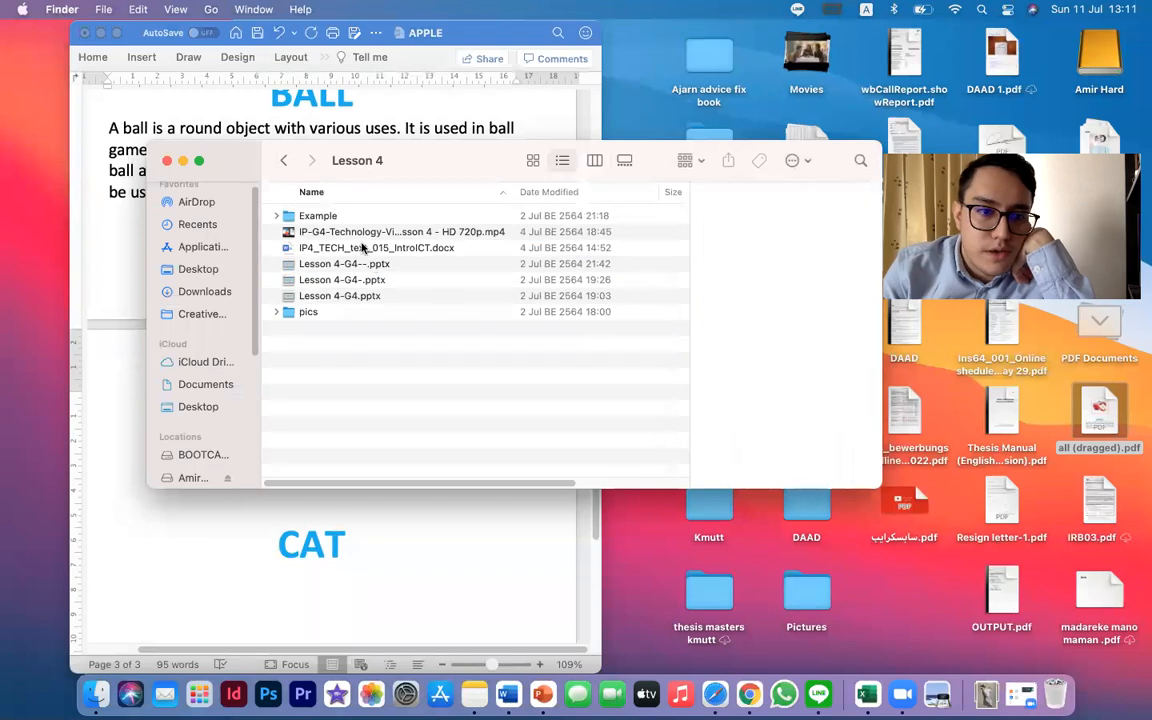
double_click(316, 213)
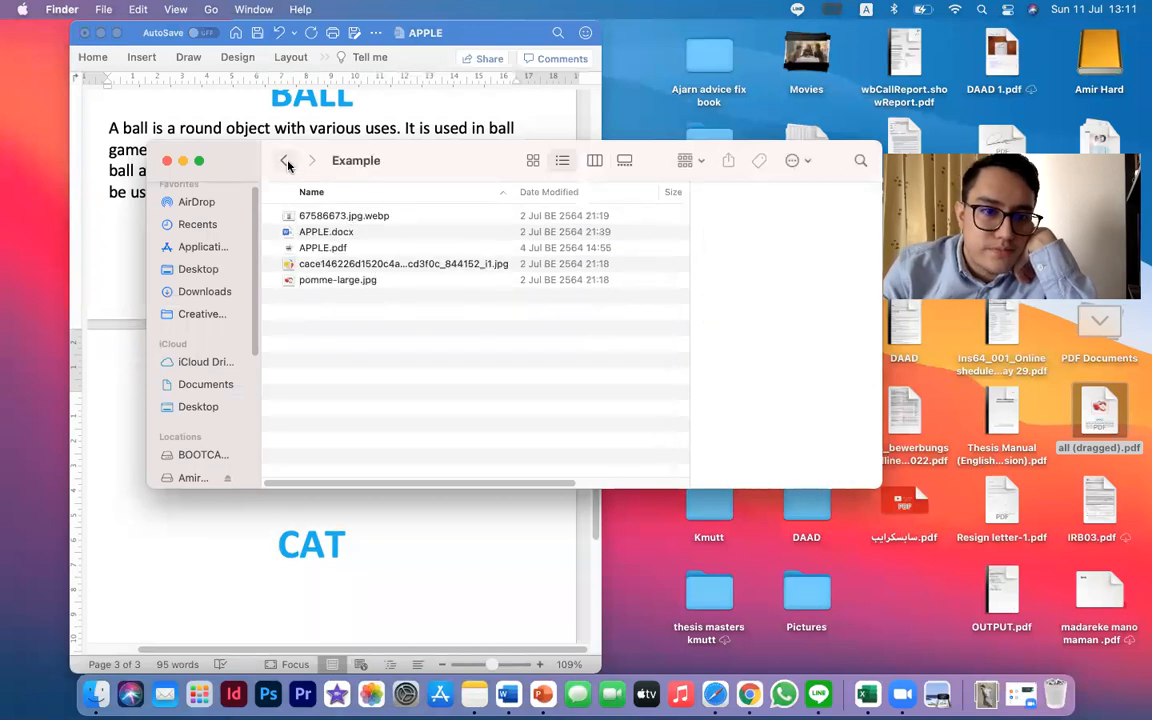
left_click(285, 161)
double_click(325, 309)
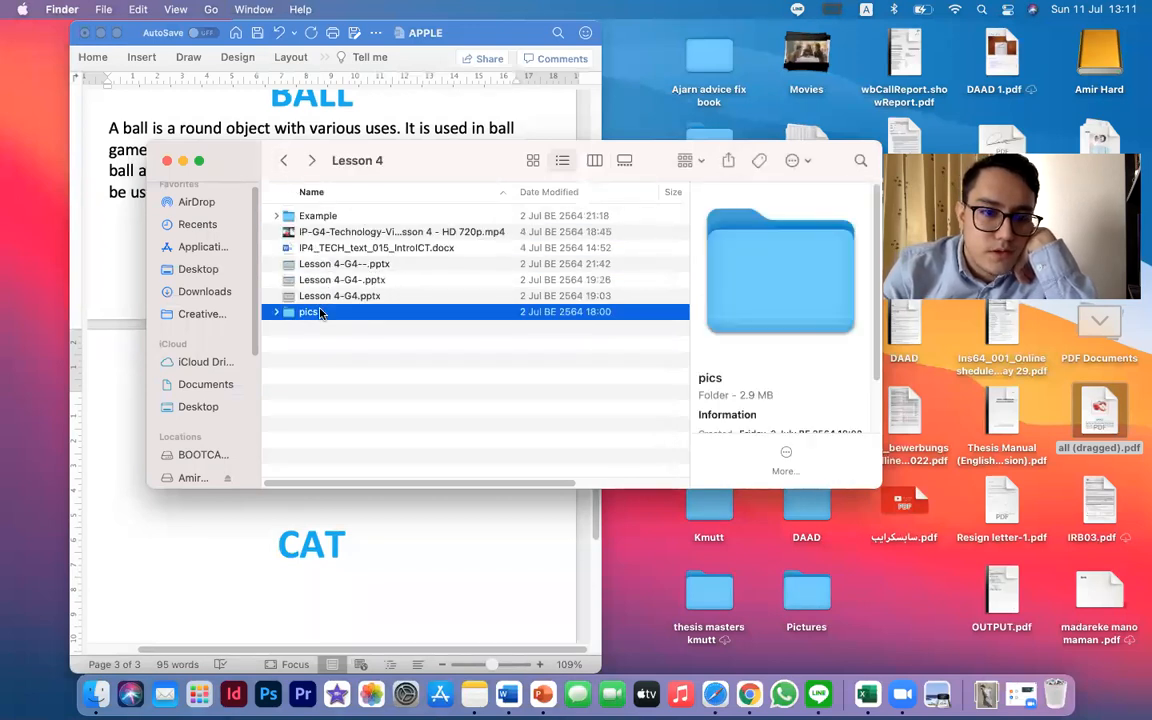
left_click(283, 161)
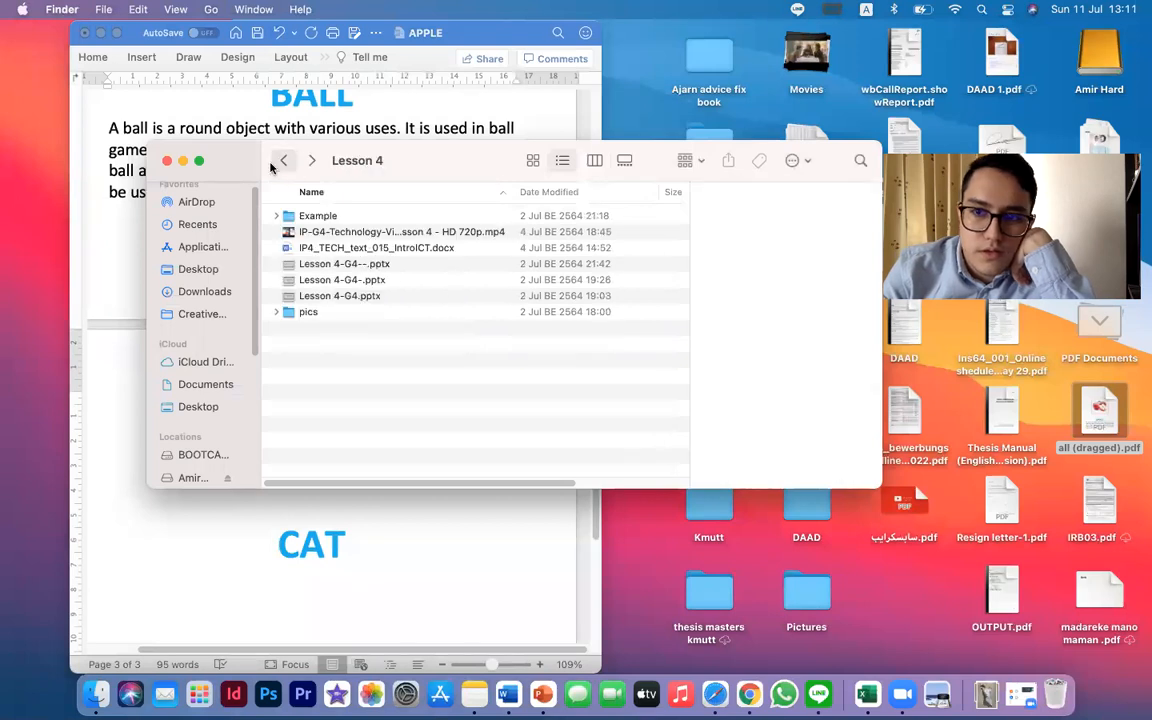
left_click(183, 161)
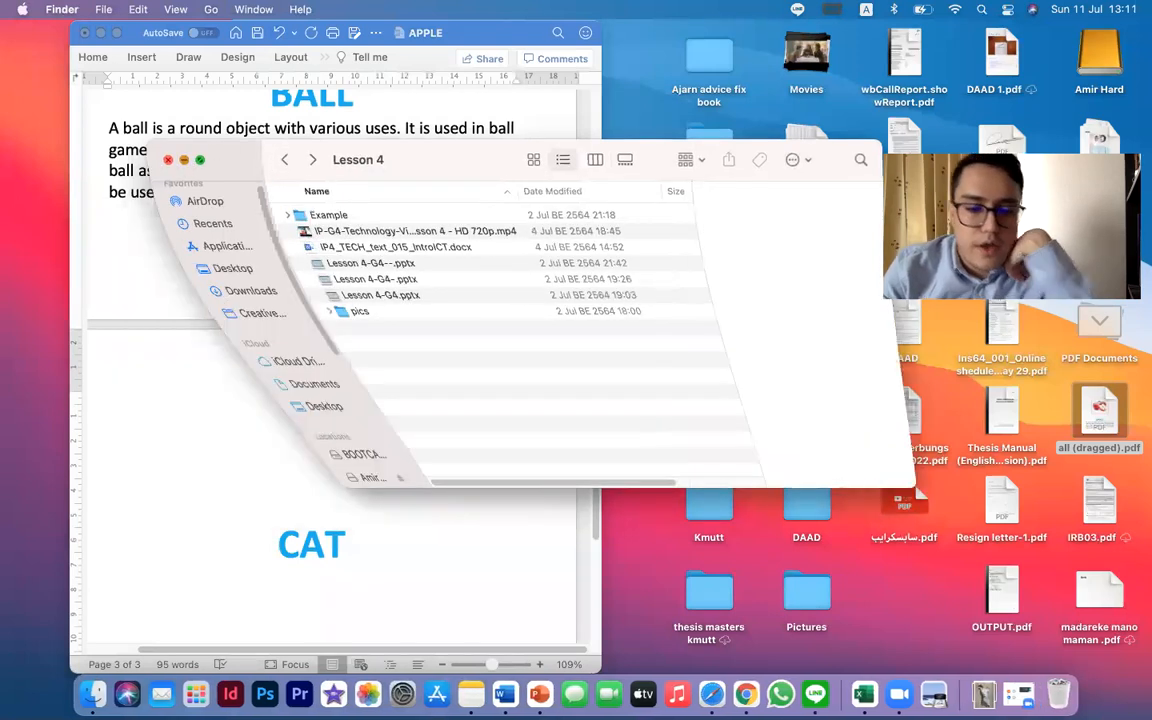
Switch to Safari and search Google for Cat in a new tab, showing the image results
left_click(699, 692)
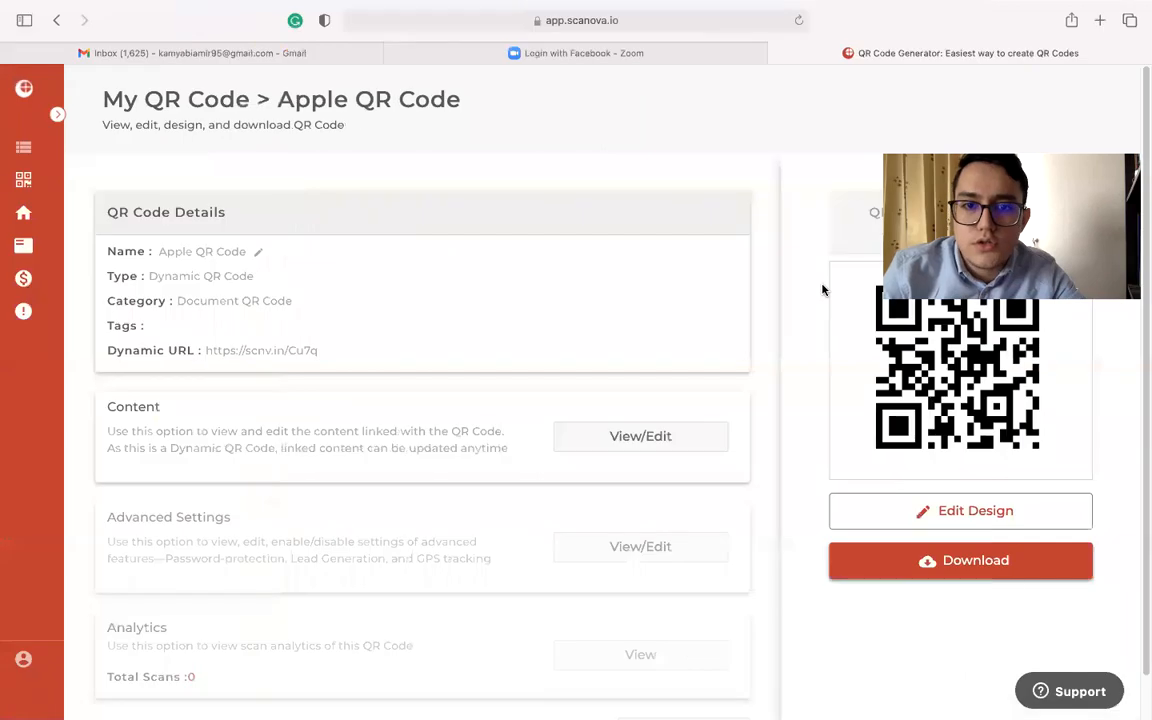
left_click(1099, 20)
type("dat")
key("Return")
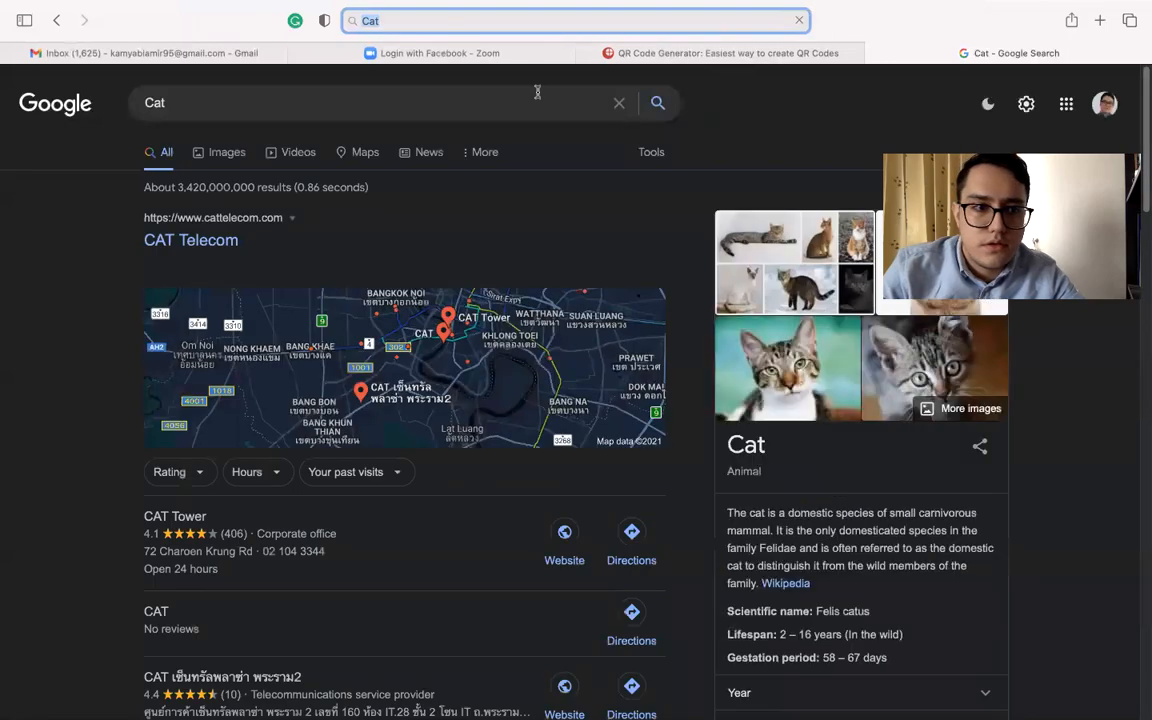
left_click(218, 154)
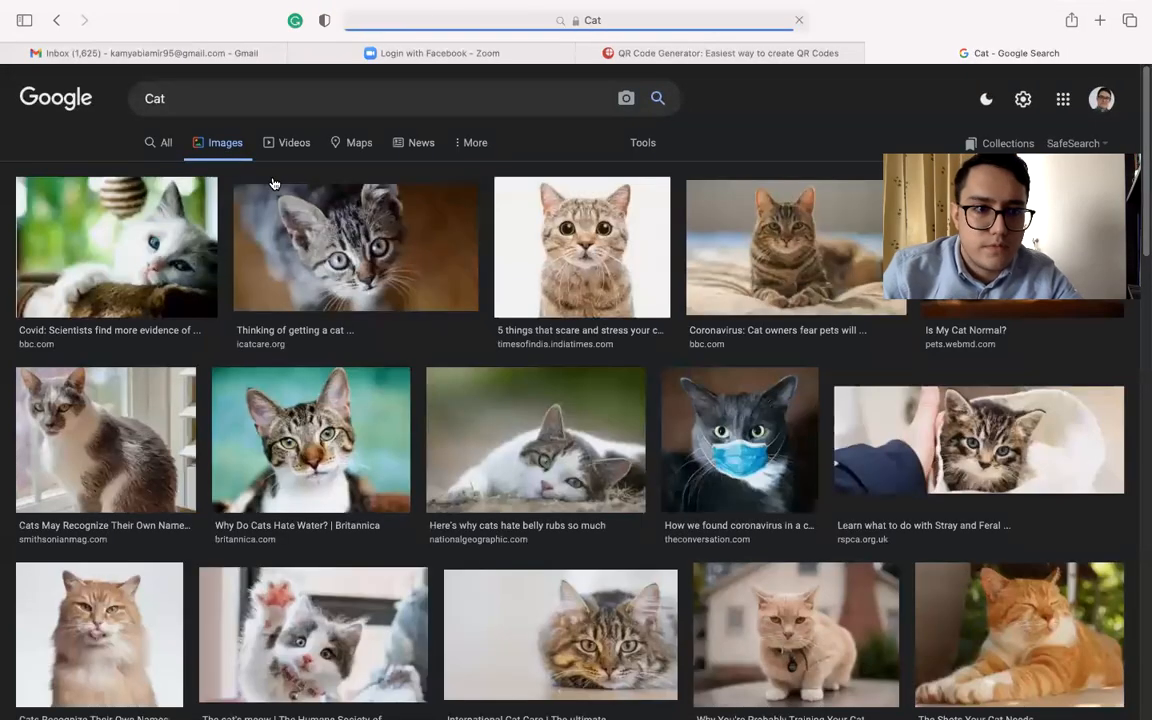
Save the Times of India picture of the cat on a white background as 67586673.jpg.webp in the Lesson 5 folder
left_click(638, 252)
left_click(757, 273)
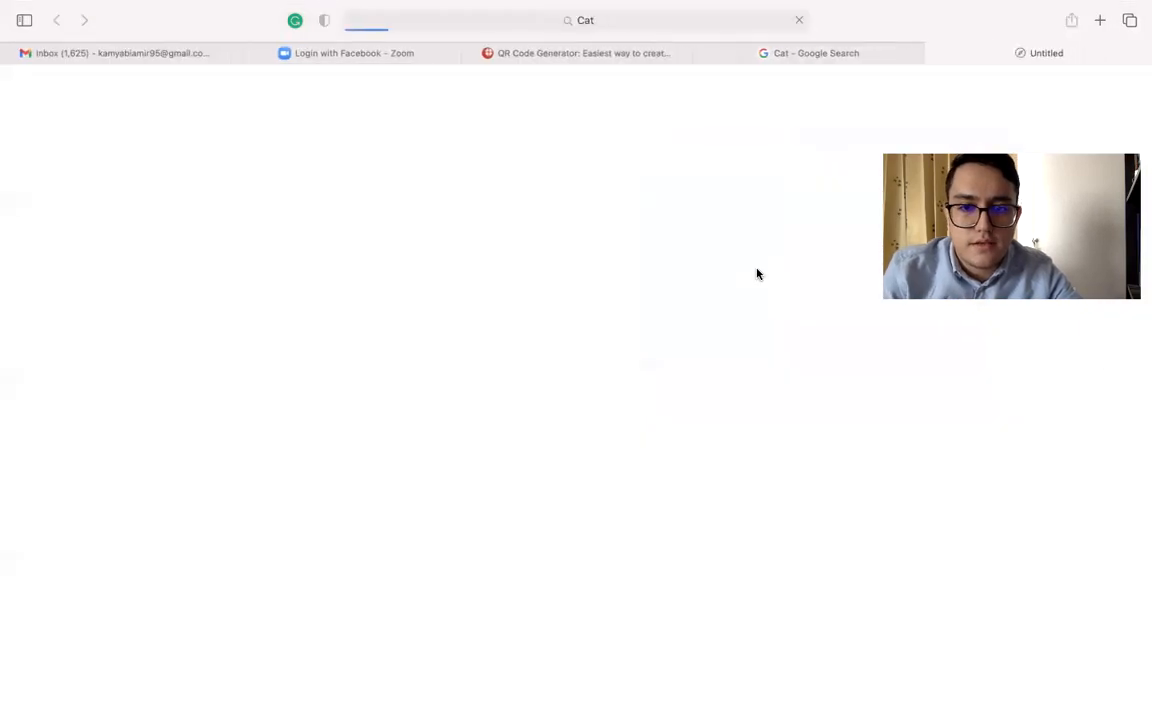
left_click(940, 52)
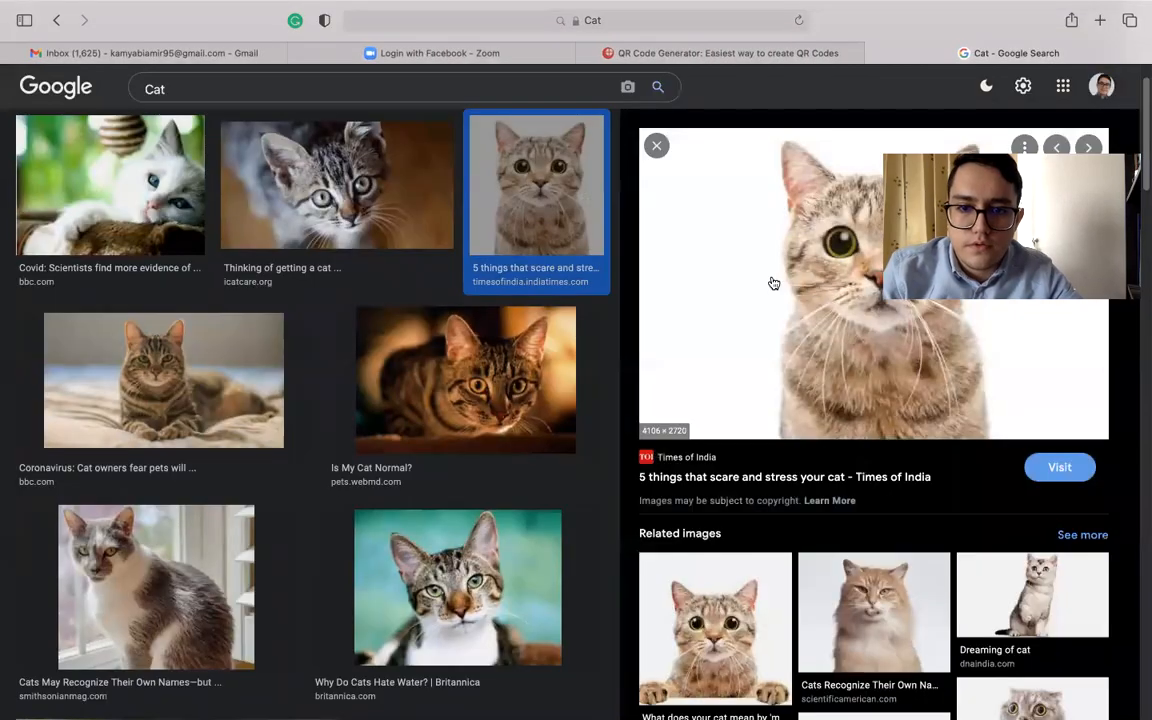
right_click(769, 280)
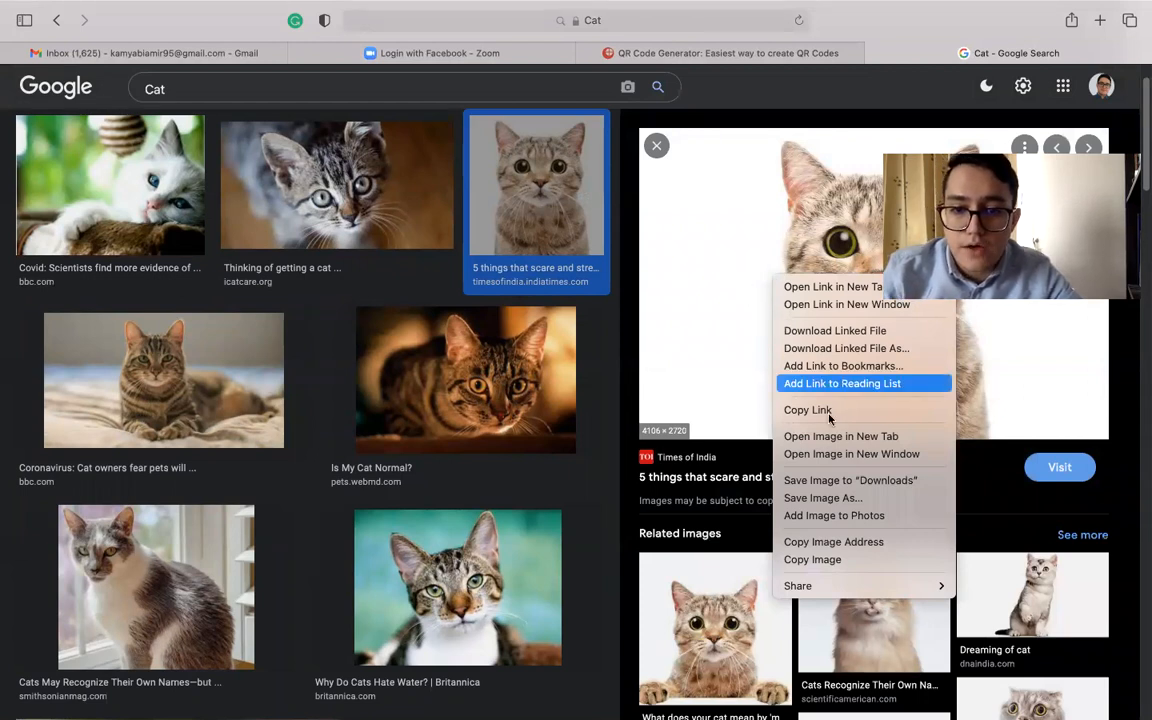
left_click(838, 498)
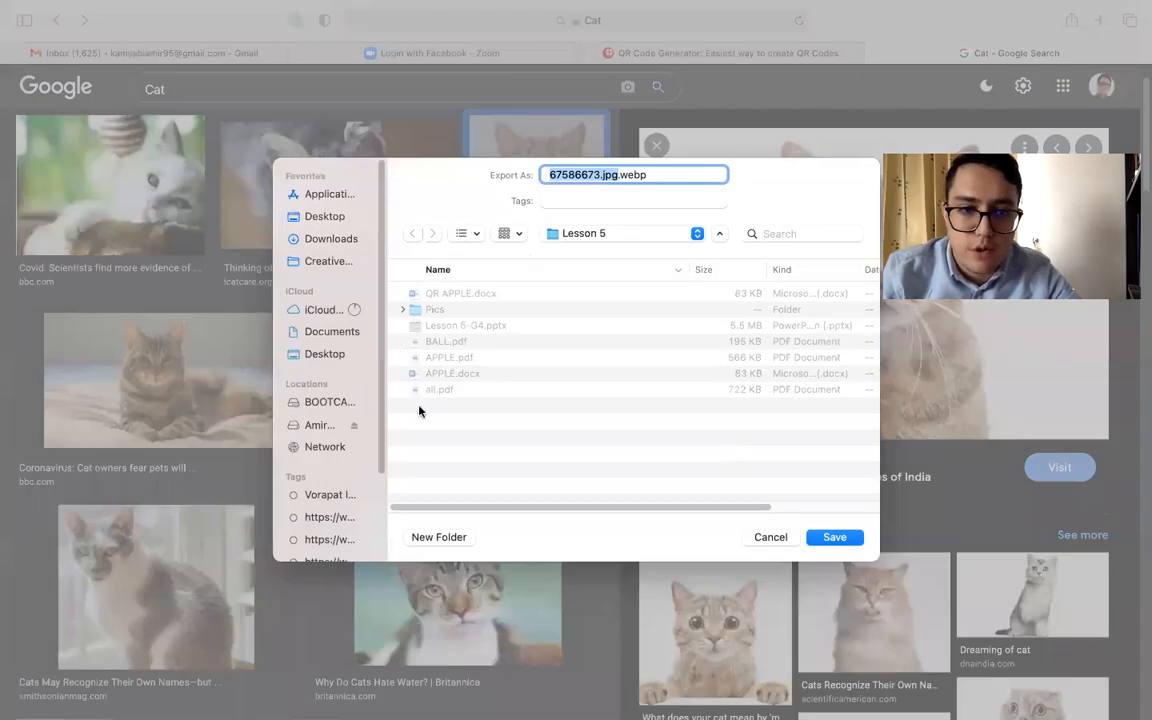
left_click(850, 537)
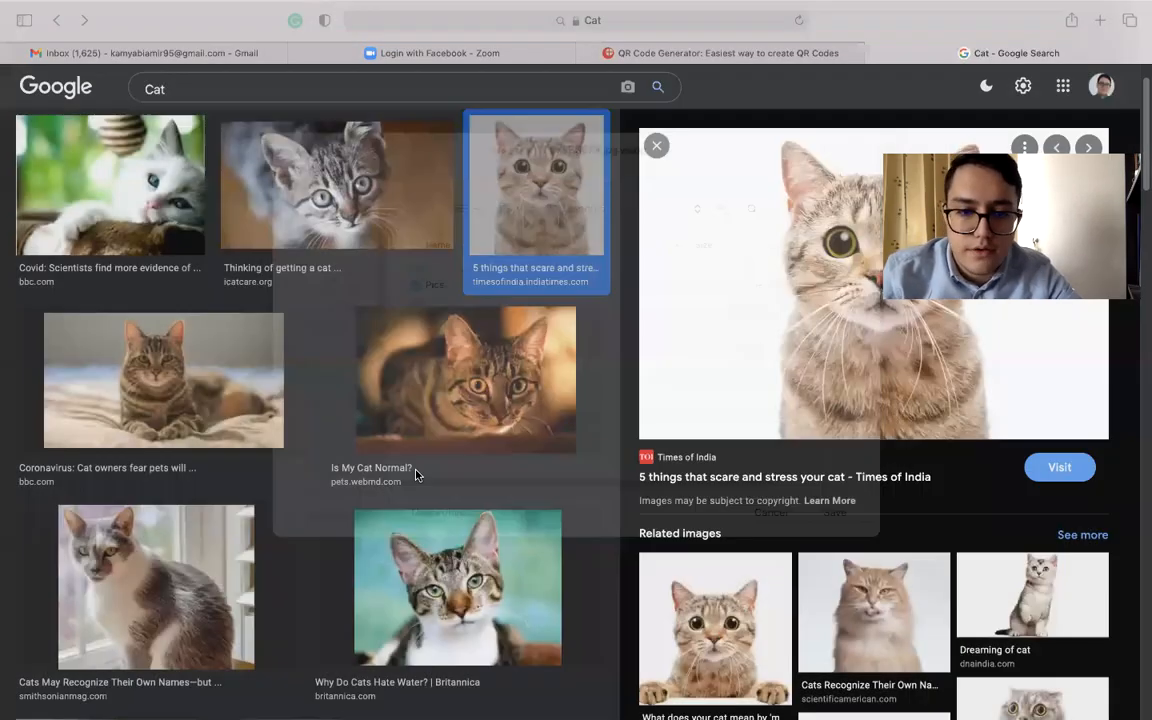
Return to the APPLE document and insert 67586673.jpg.webp from Lesson 4's Example folder in Finder above the CAT title
key("ctrl+Left")
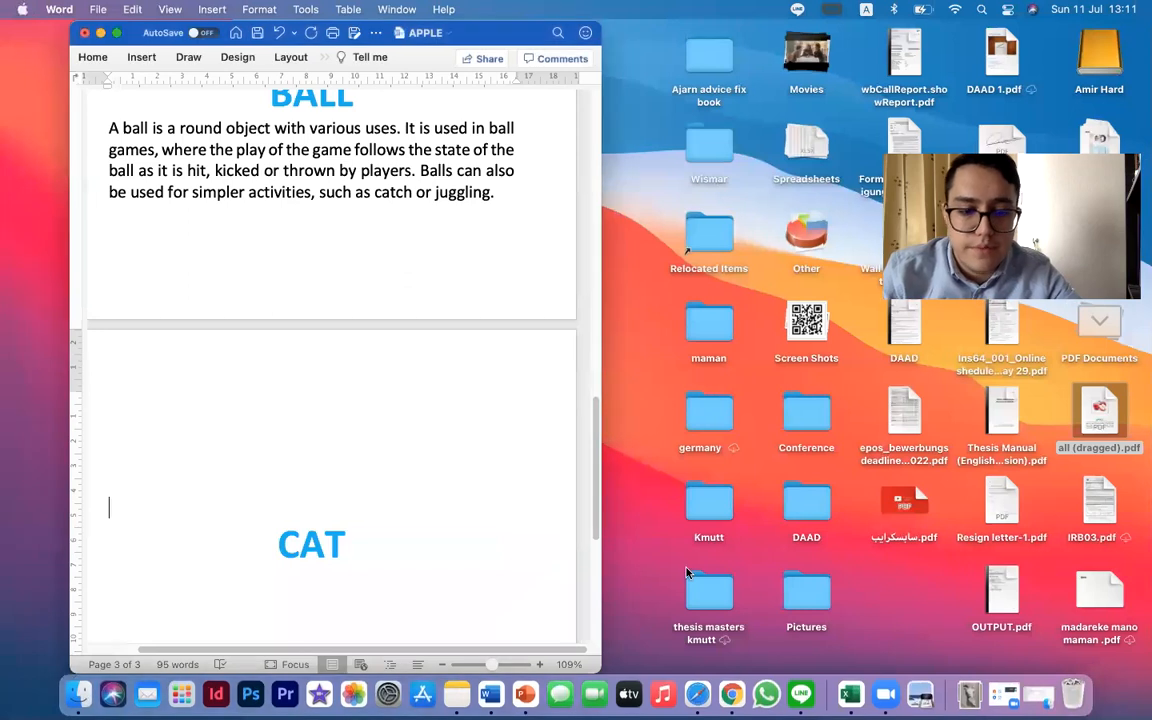
left_click(78, 693)
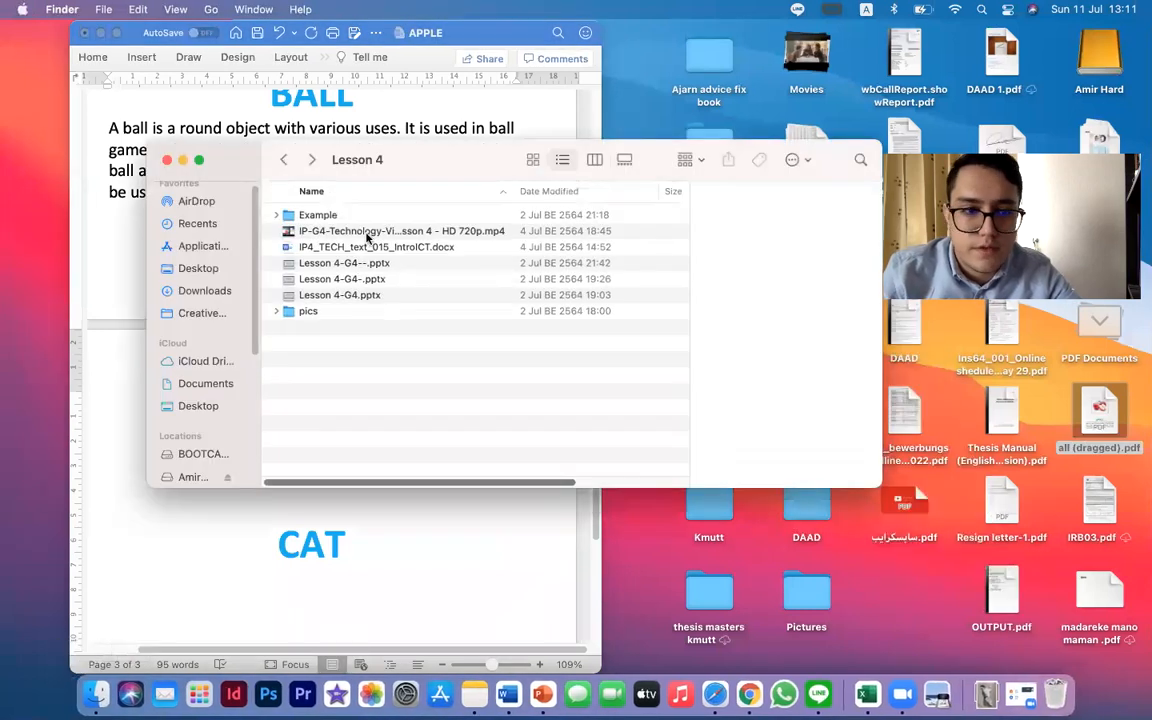
double_click(347, 218)
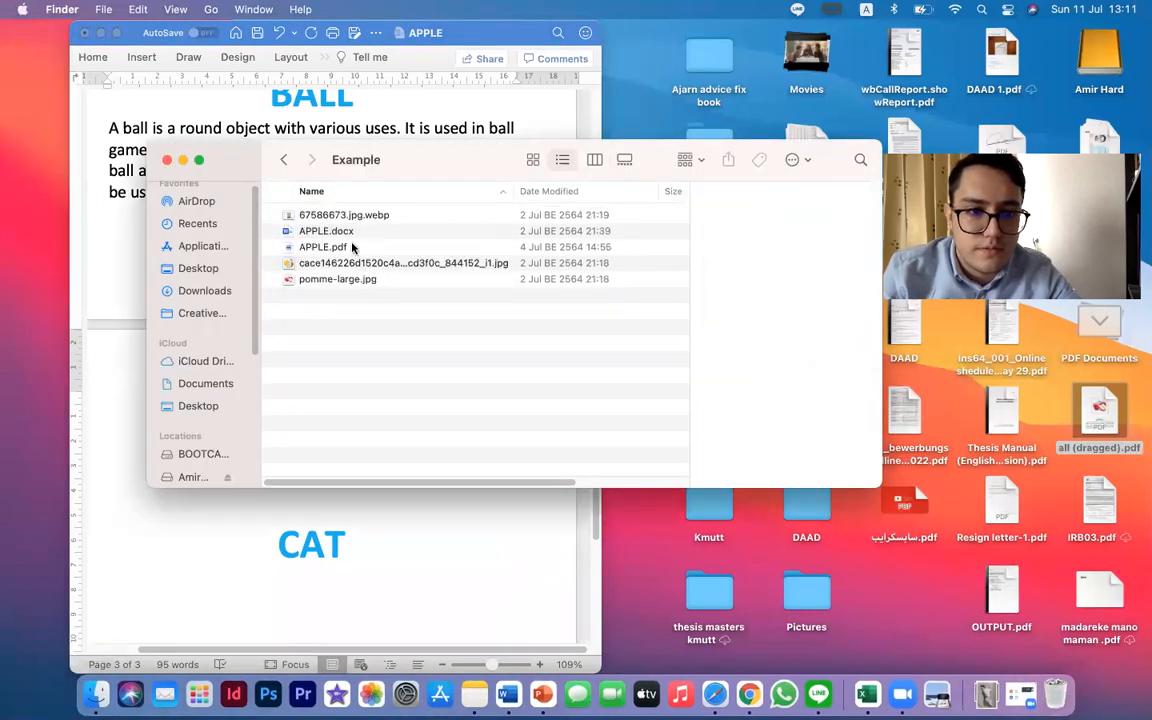
left_click(347, 218)
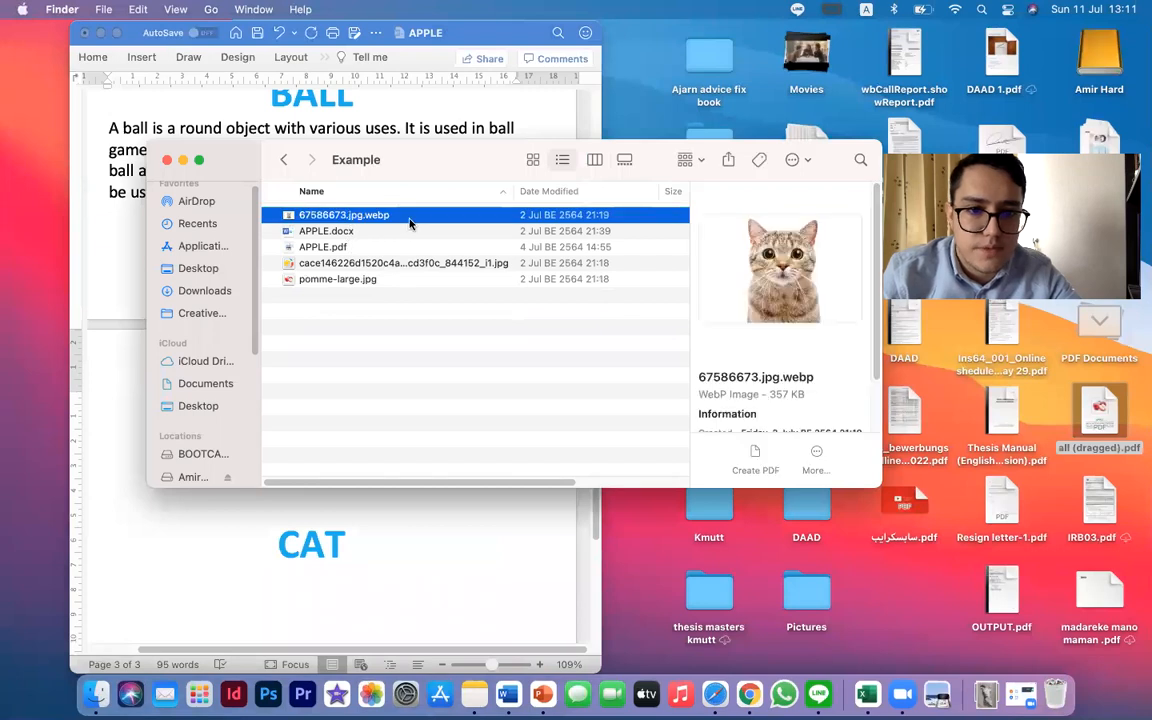
left_click_drag(433, 166, 675, 170)
left_click_drag(585, 222, 230, 448)
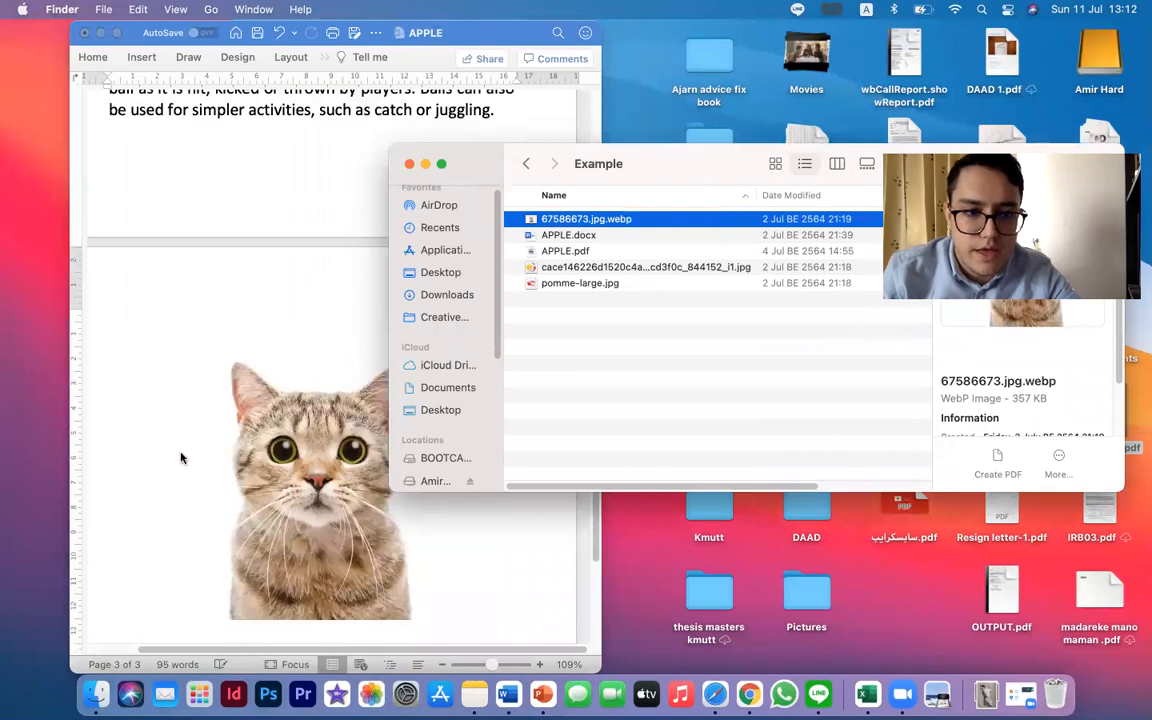
Show the APPLE document in full screen and center the cat picture on the page
left_click(183, 458)
left_click(331, 447)
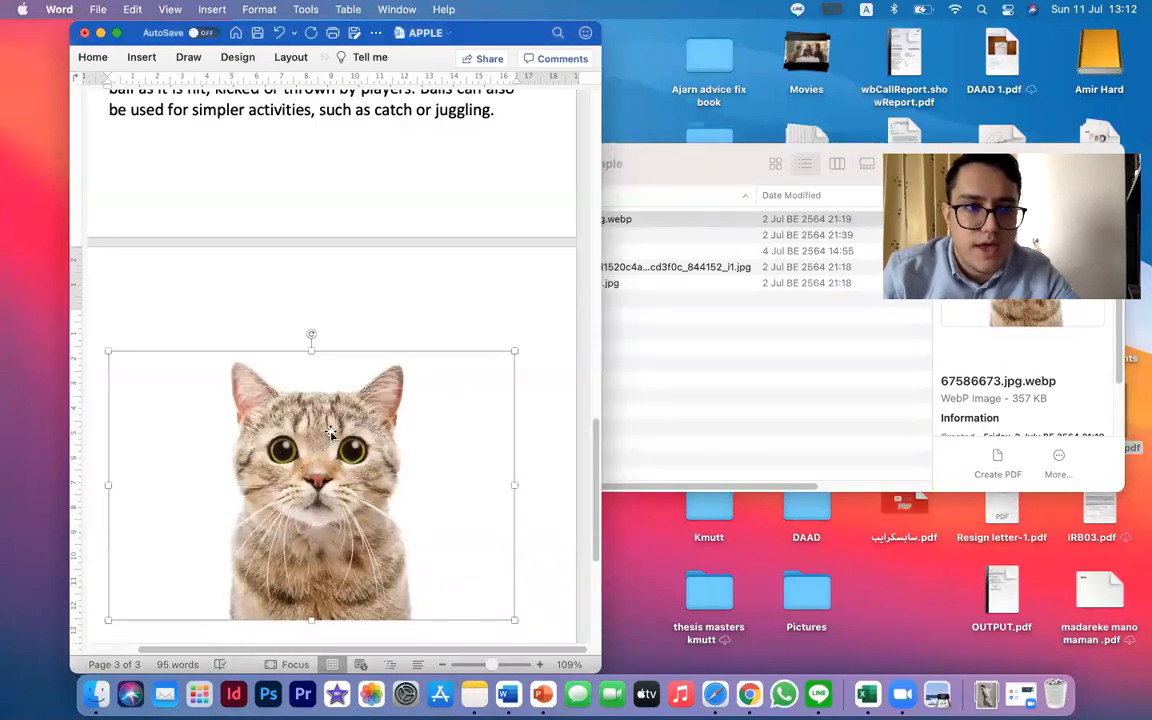
left_click(117, 33)
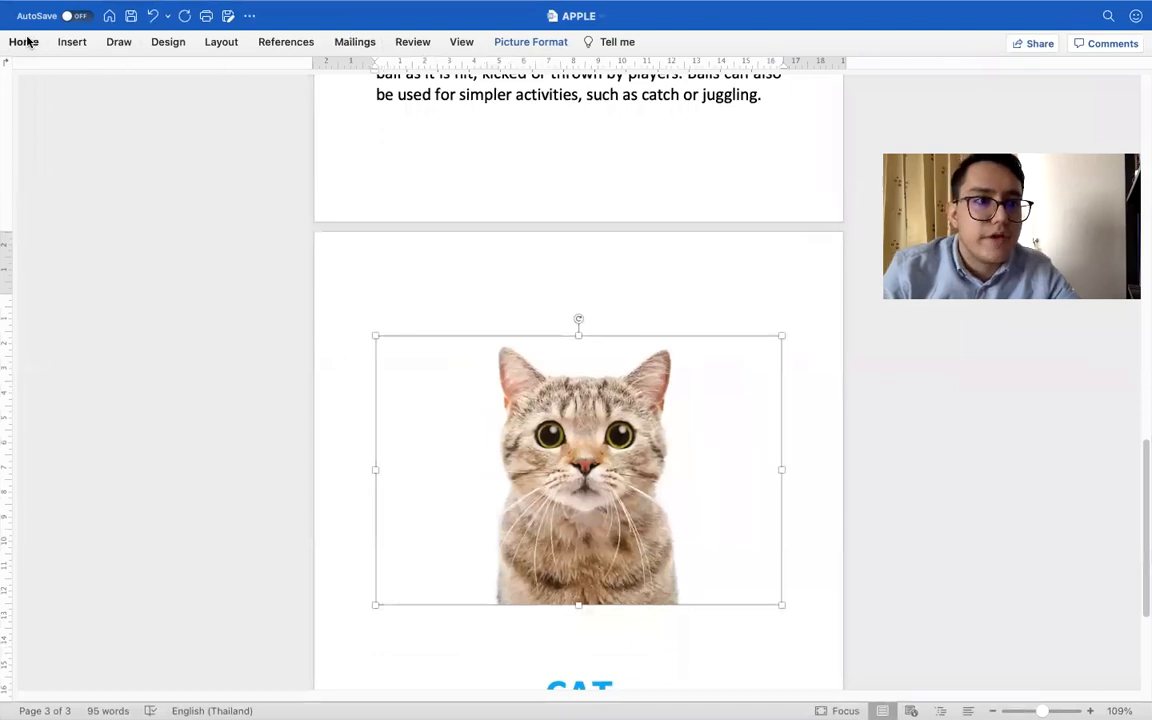
left_click(24, 41)
left_click(371, 96)
scroll(551, 483, "down", 4)
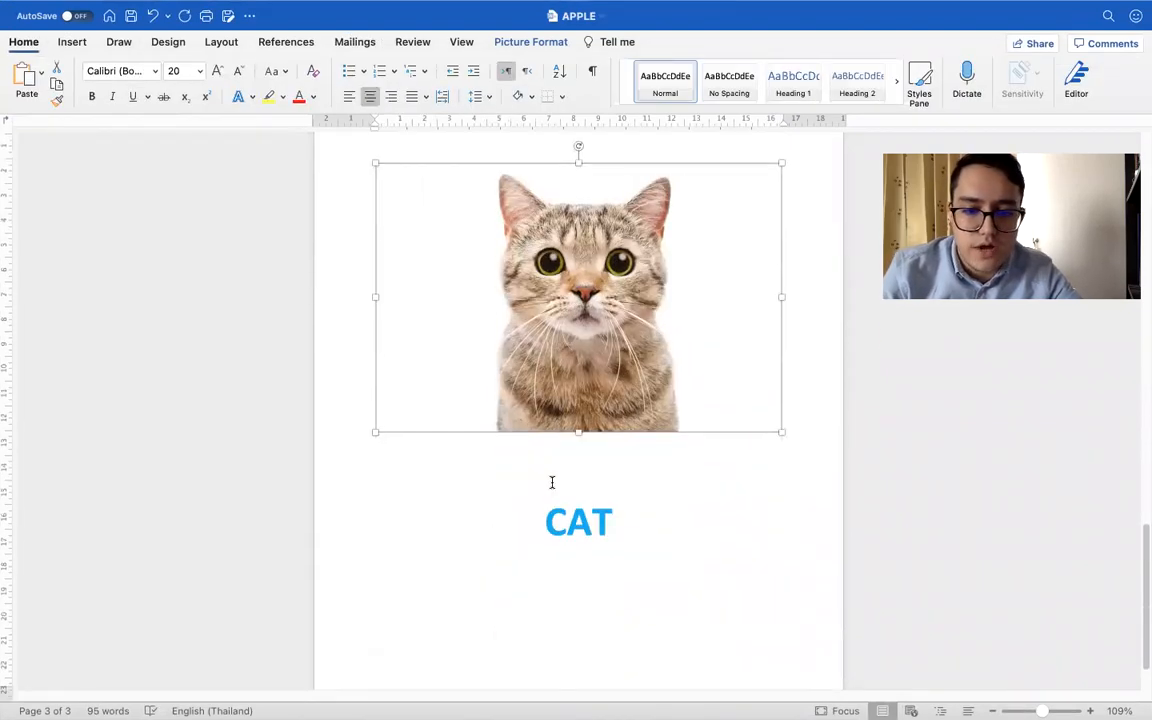
Crop the empty white areas on both sides of the cat picture to a width of about 8.79 cm
double_click(580, 330)
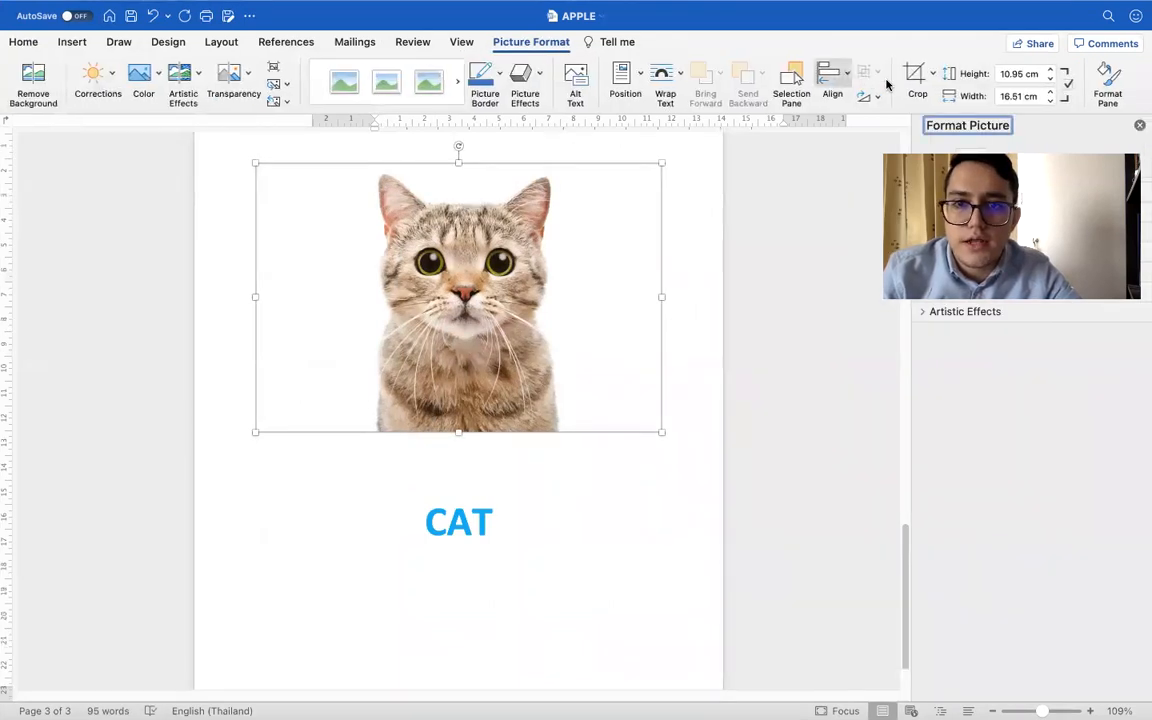
left_click(916, 76)
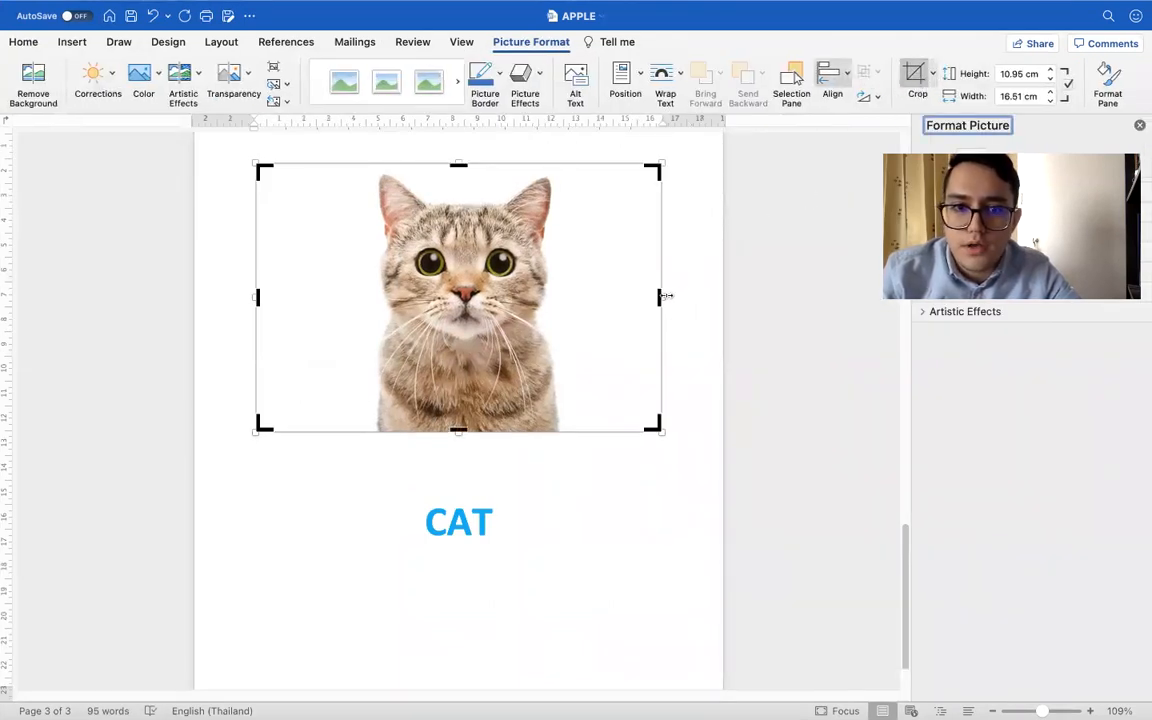
left_click_drag(659, 295, 576, 297)
left_click_drag(303, 298, 404, 302)
left_click(915, 70)
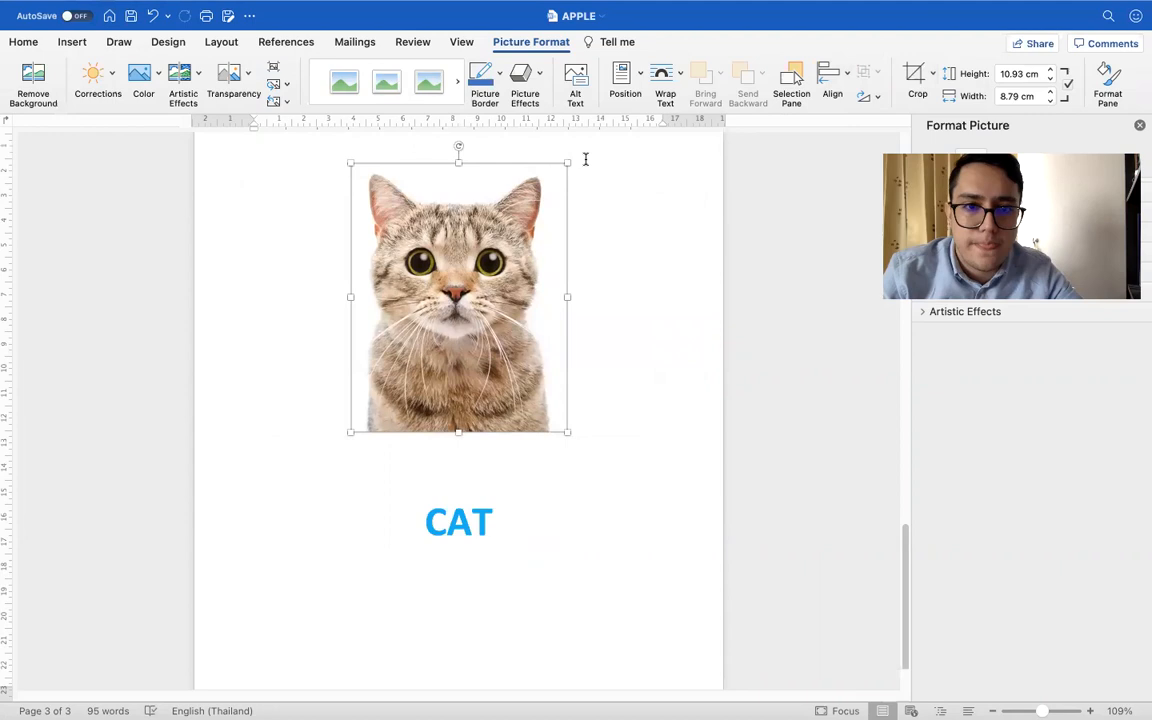
Try a red border on the cat picture
left_click(484, 76)
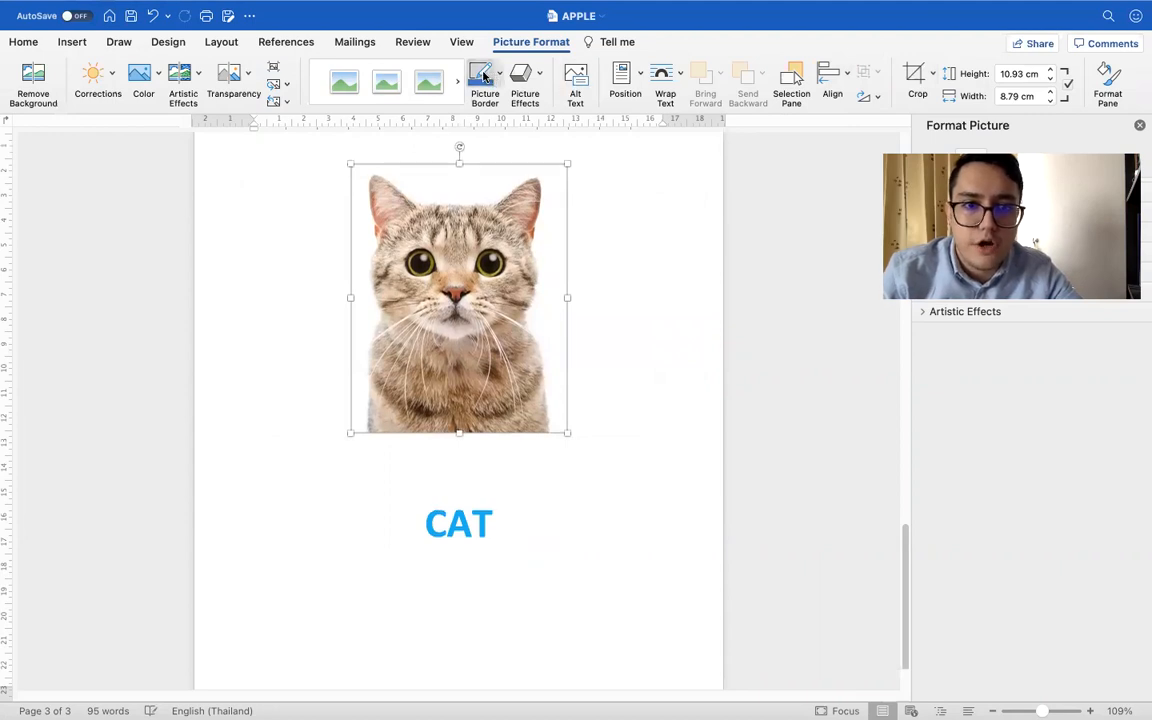
left_click(610, 320)
left_click(567, 264)
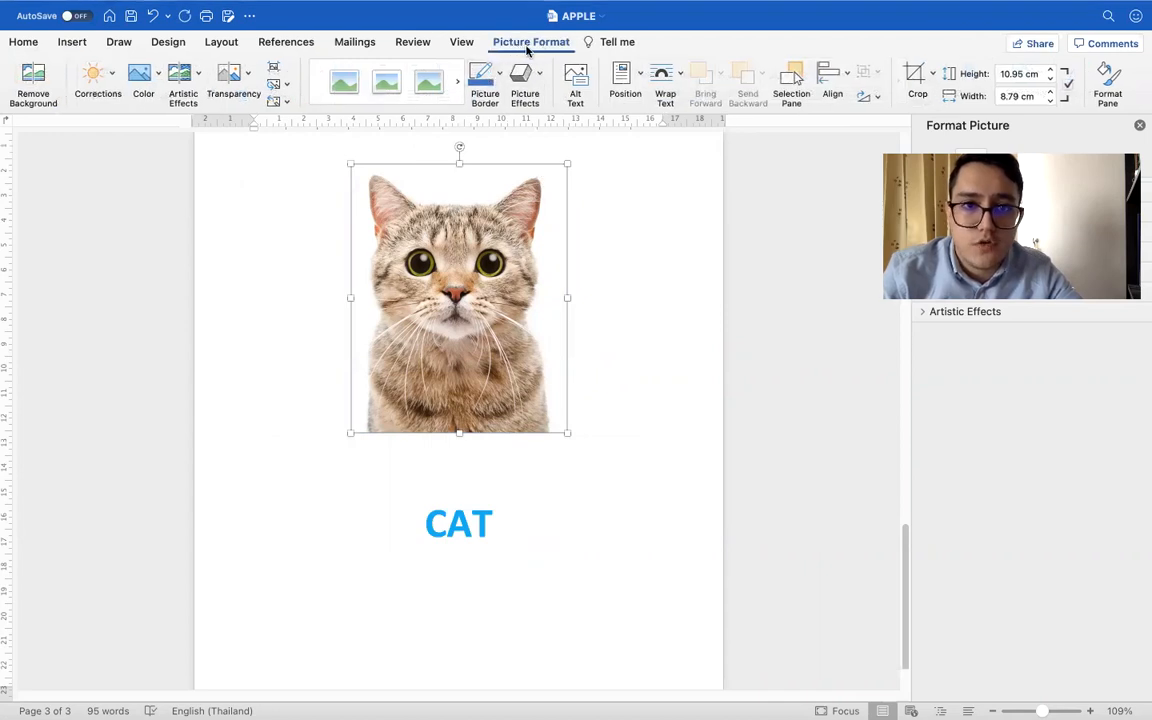
left_click(500, 73)
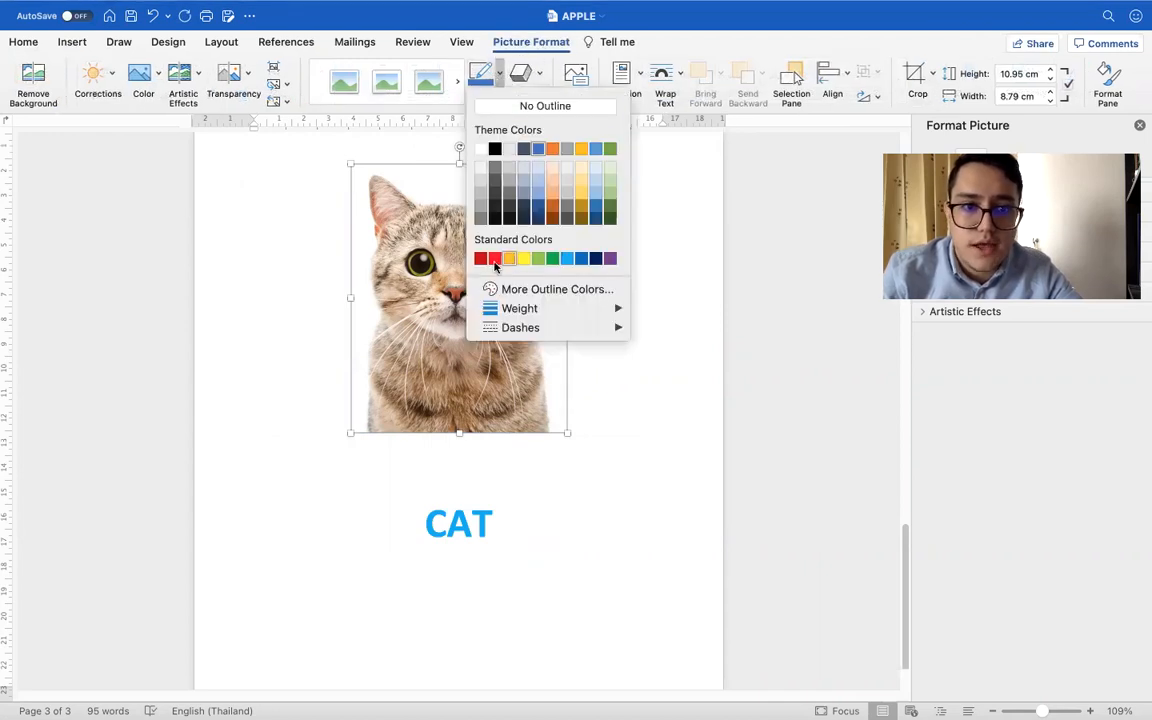
left_click(494, 259)
left_click(656, 319)
left_click(453, 168)
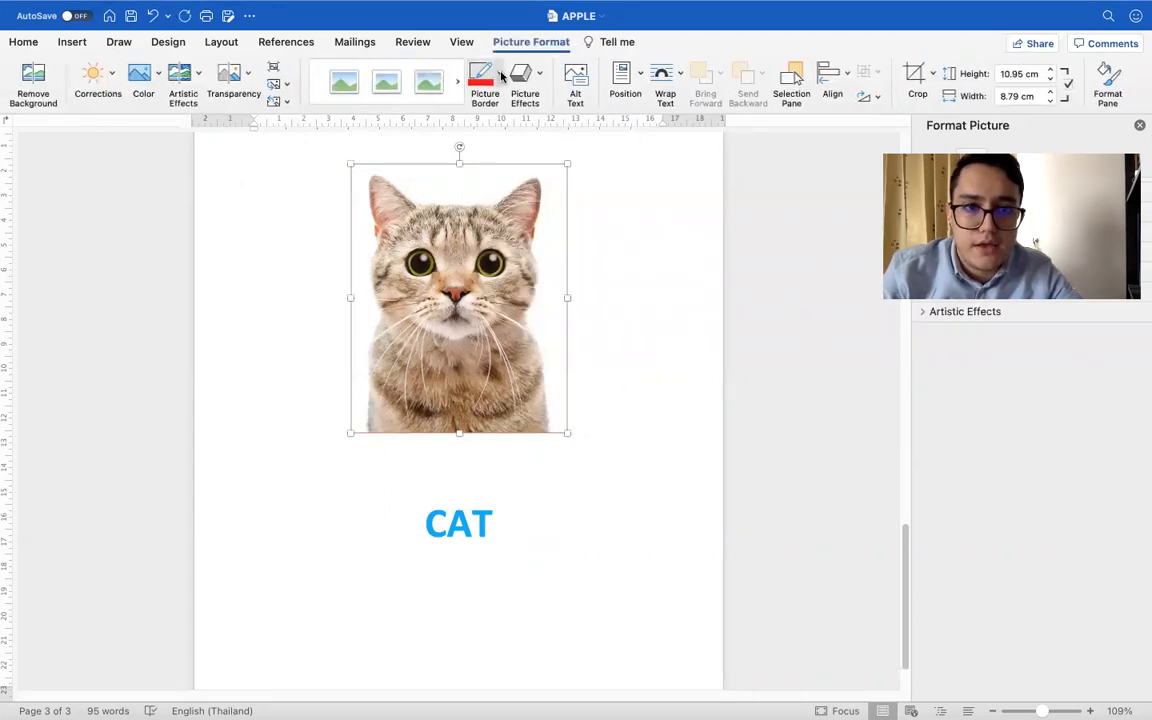
Give the cat picture a purple border with a weight of 4½ pt
left_click(503, 76)
left_click(610, 258)
left_click(694, 418)
left_click(445, 275)
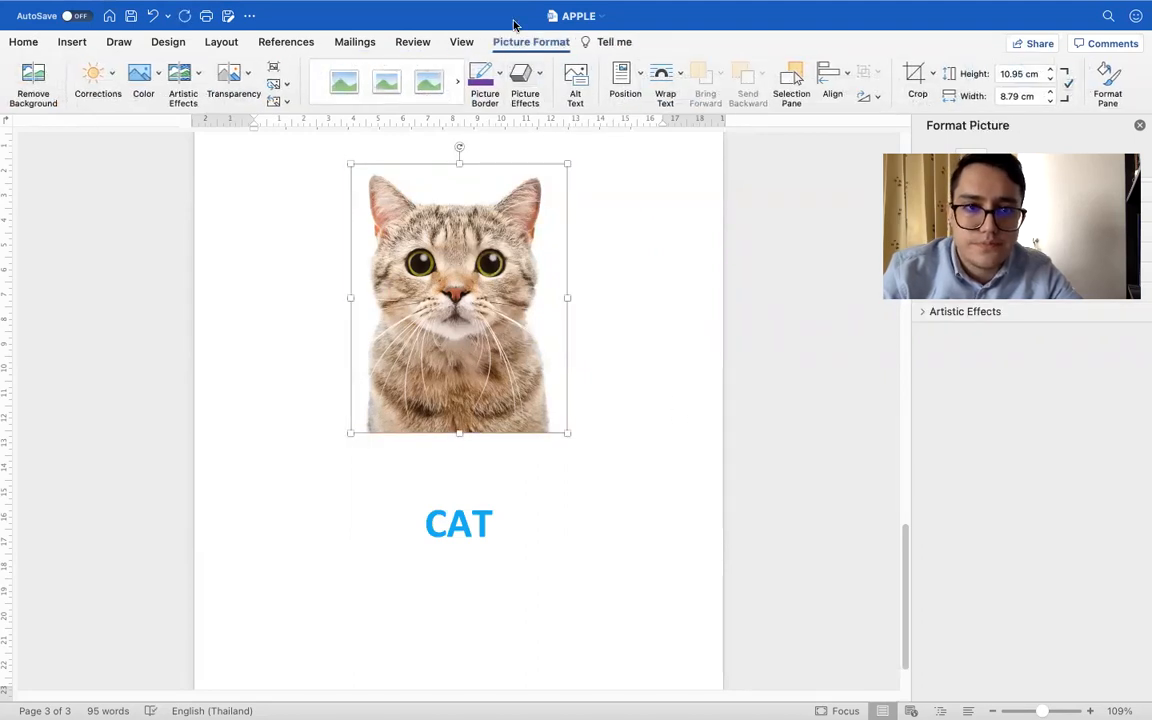
left_click(500, 74)
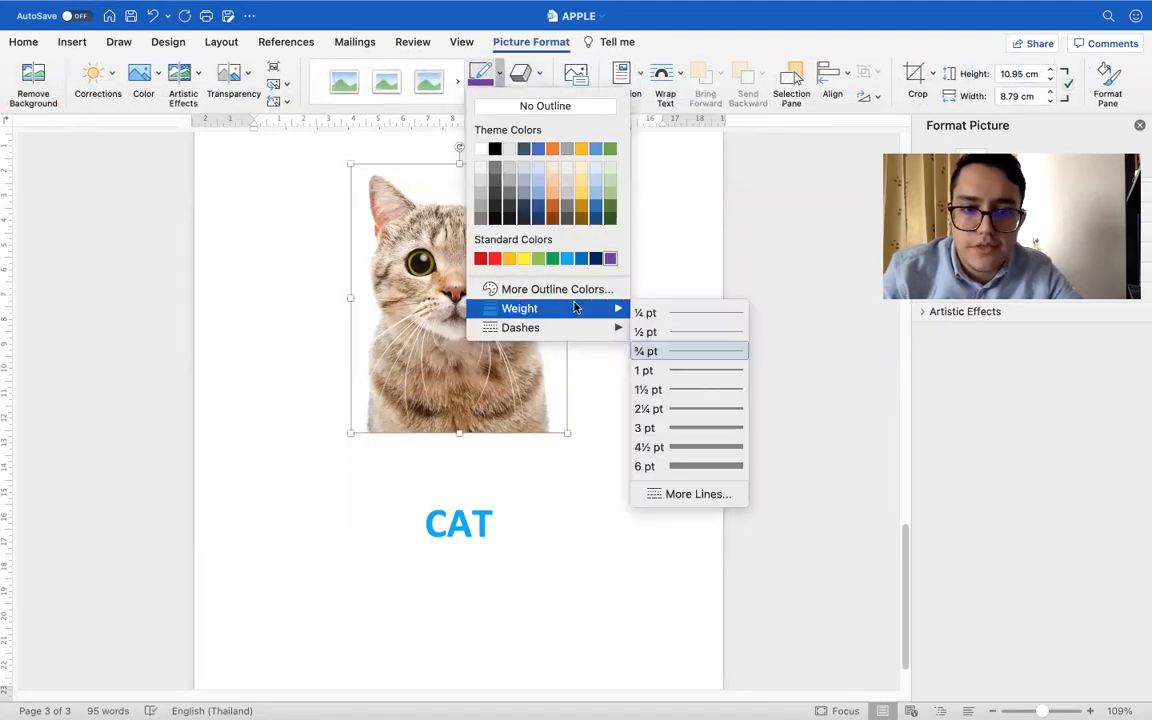
mouse_move(522, 316)
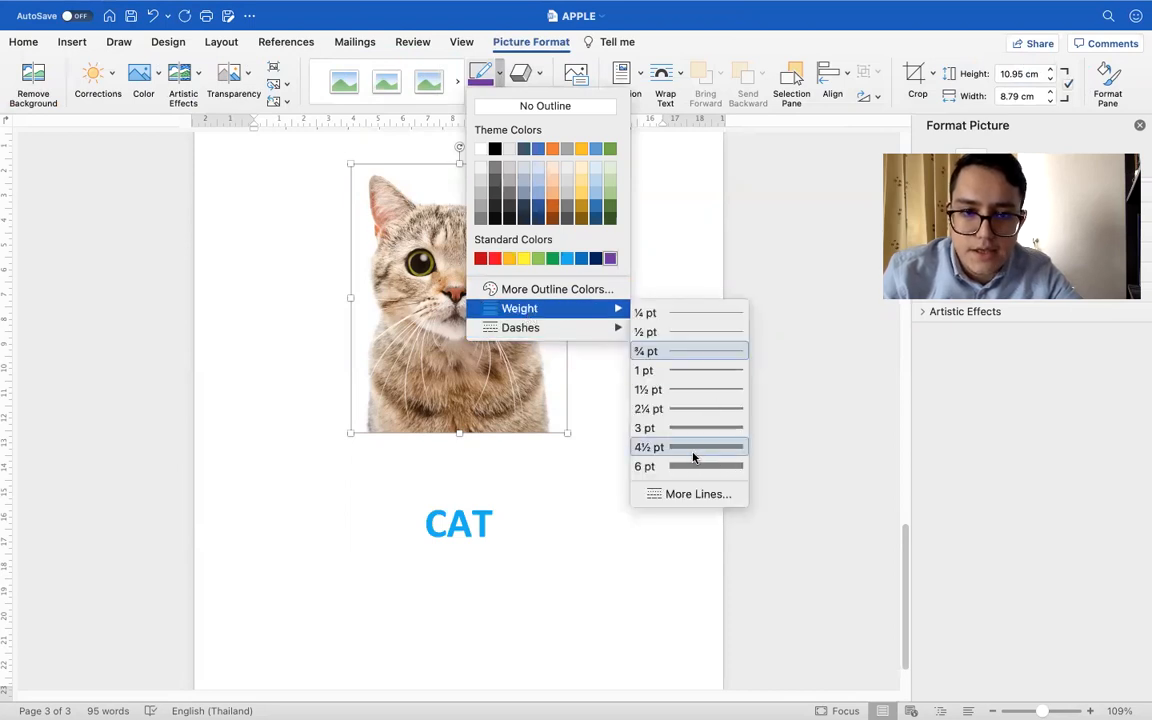
left_click(656, 456)
left_click(645, 377)
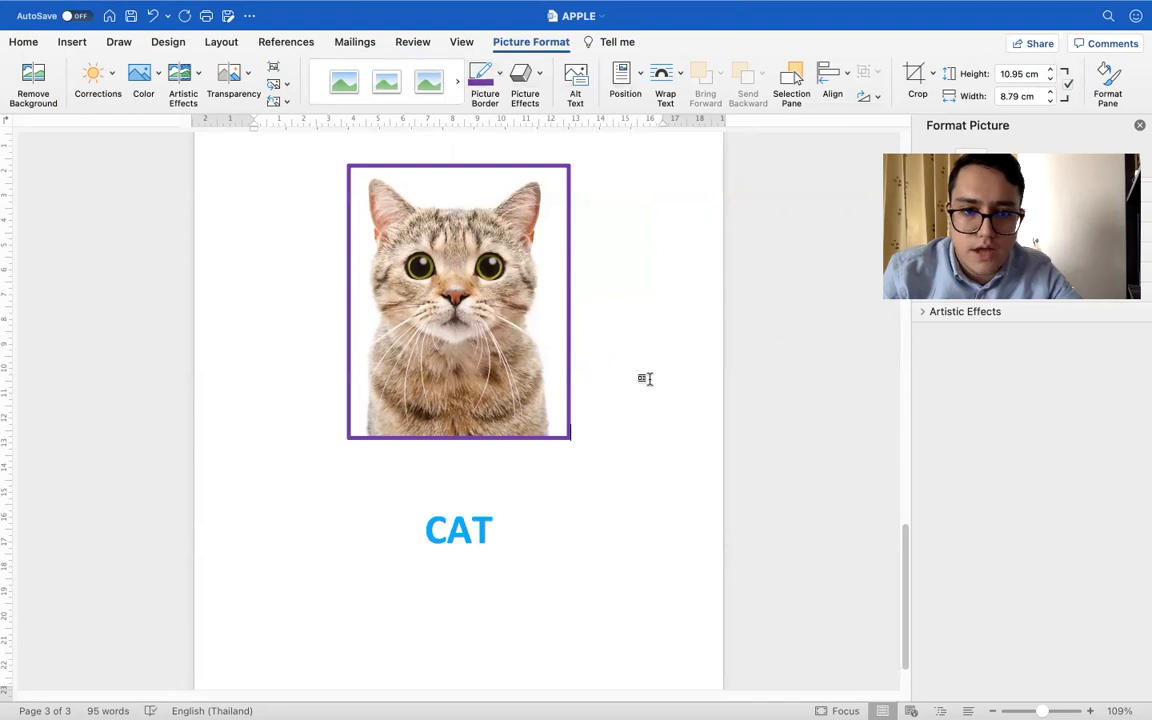
Change the CAT title's font color to purple to match the picture border
left_click(557, 512)
triple_click(445, 527)
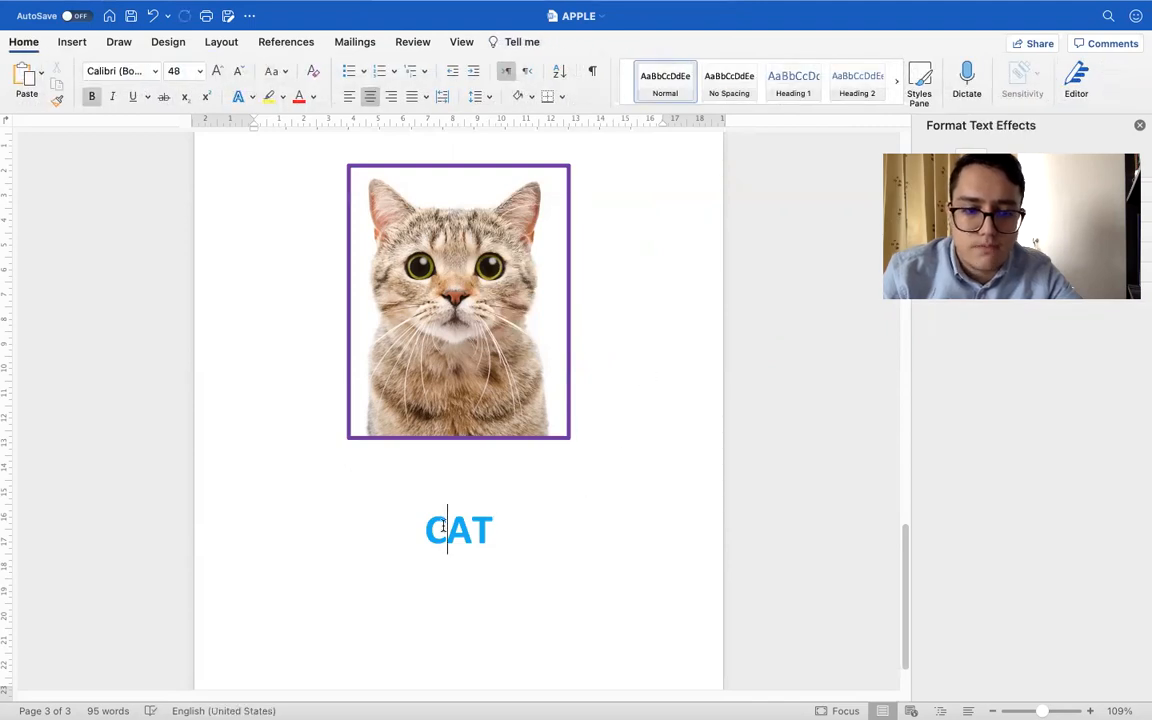
left_click(313, 97)
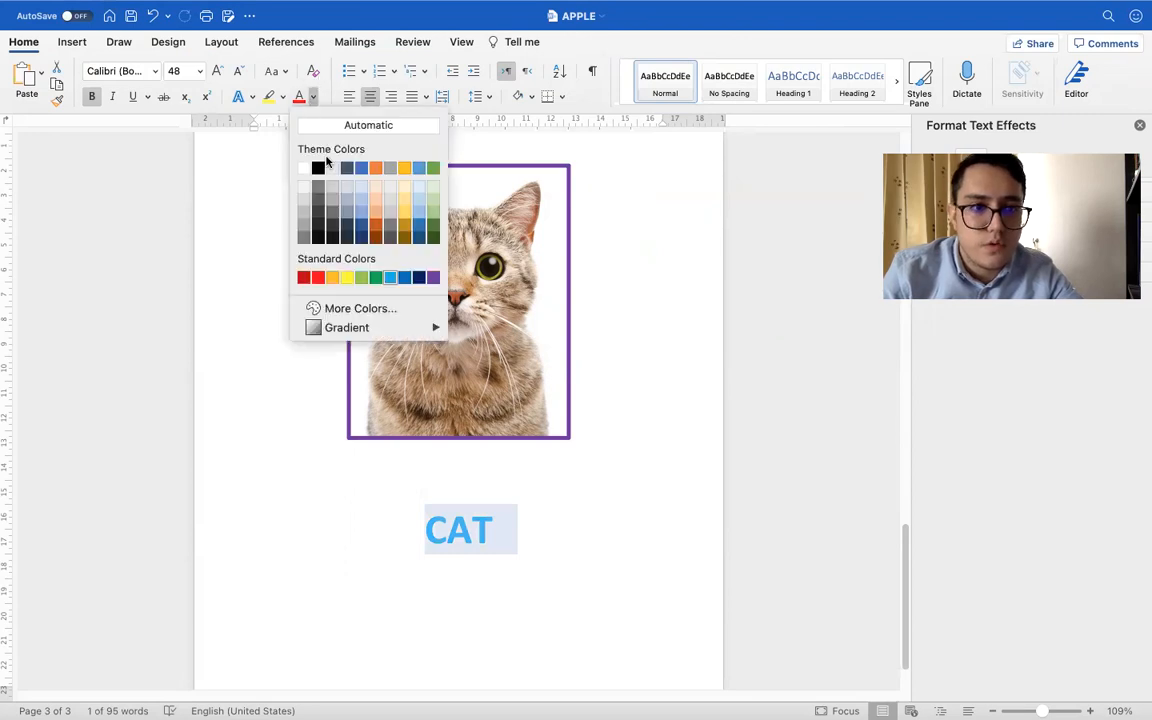
left_click(433, 277)
left_click(712, 627)
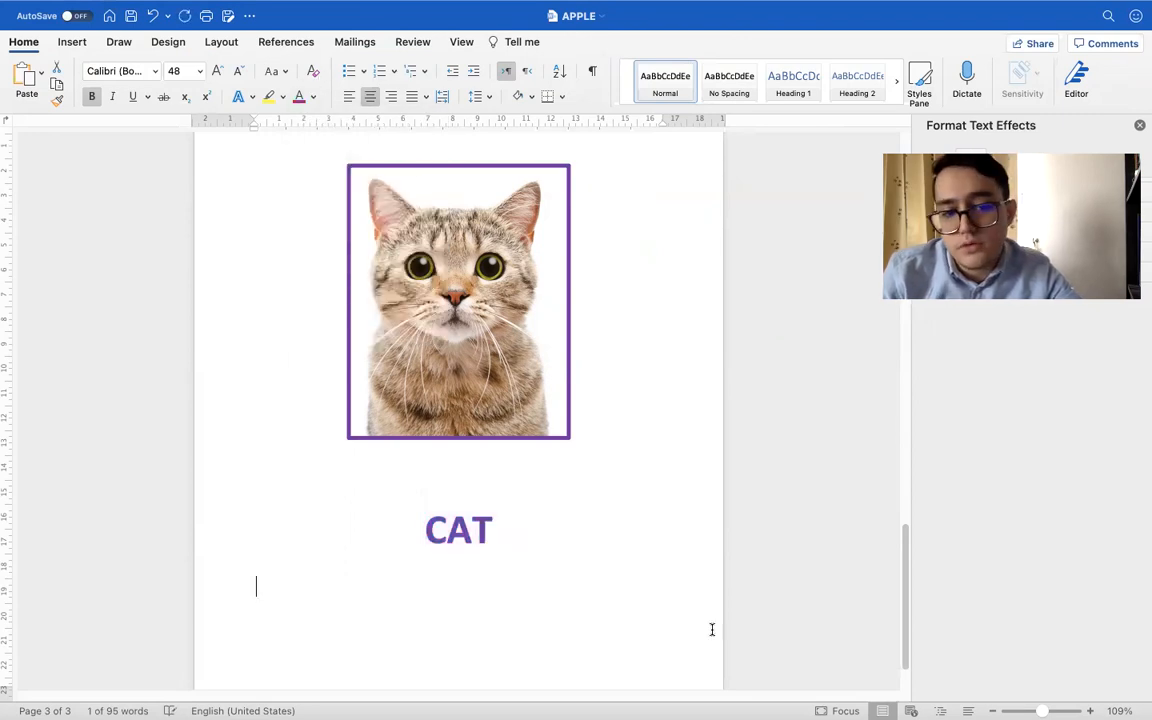
Go back to Safari and run a fresh Google web search for Cat to find a description of the animal
scroll(588, 519, "down", 2)
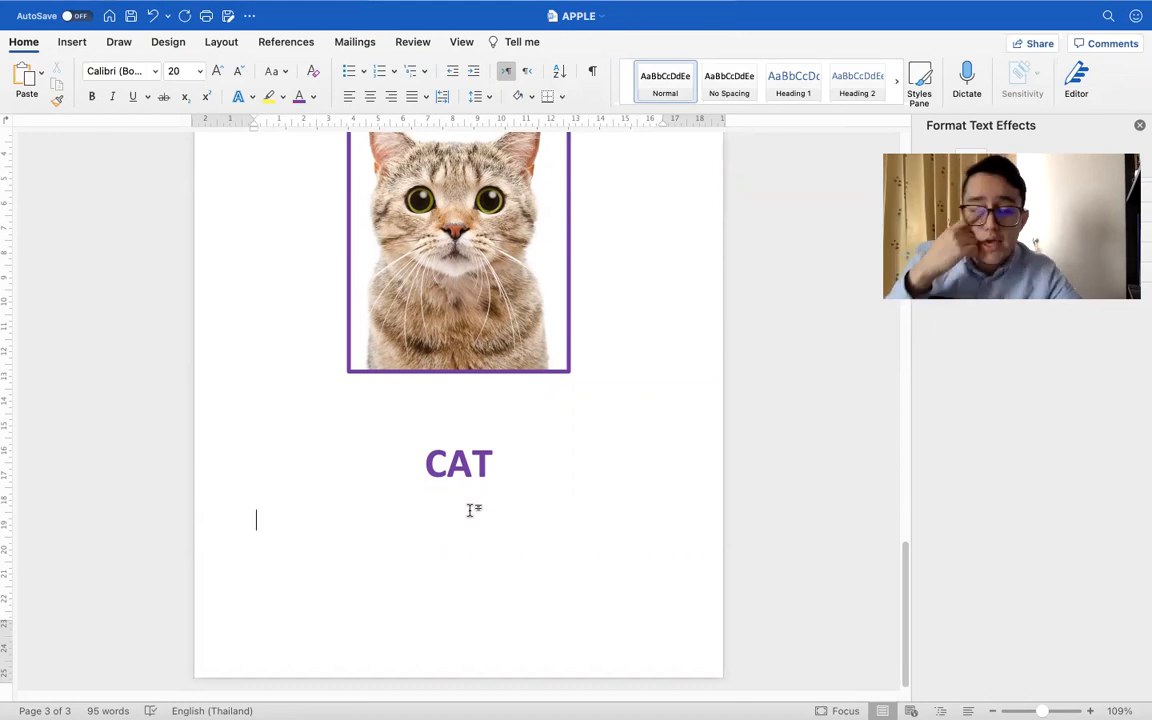
key("ctrl+Right")
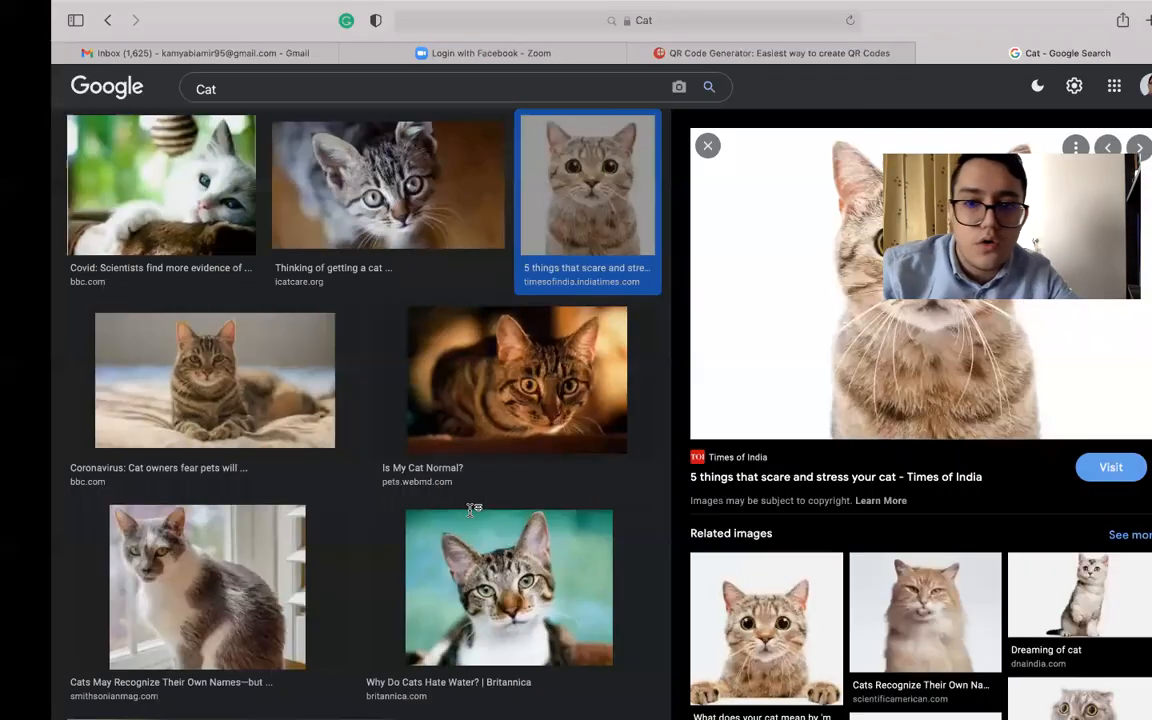
left_click(165, 86)
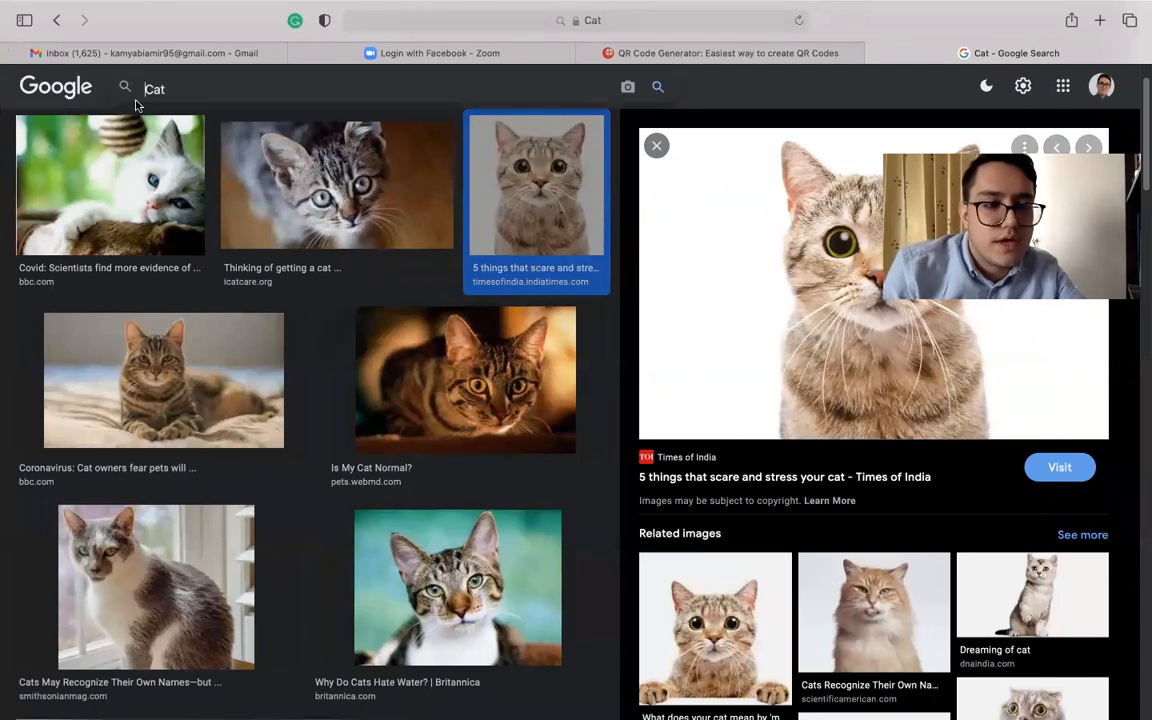
left_click(66, 80)
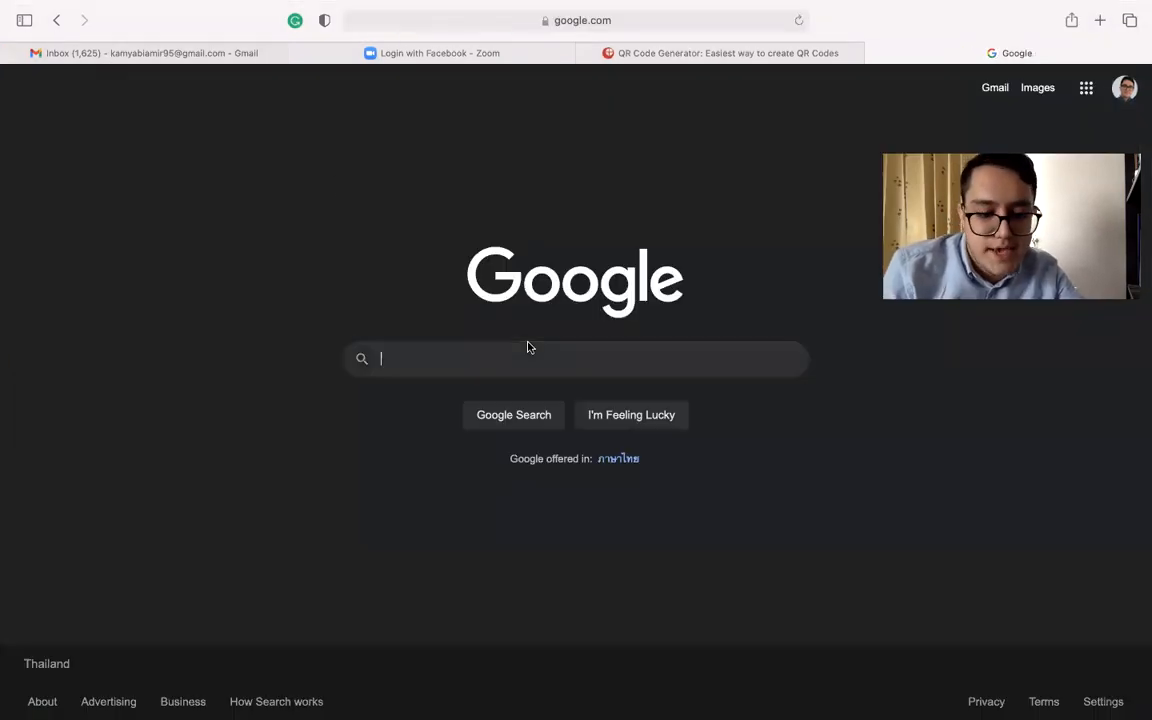
type("Cat")
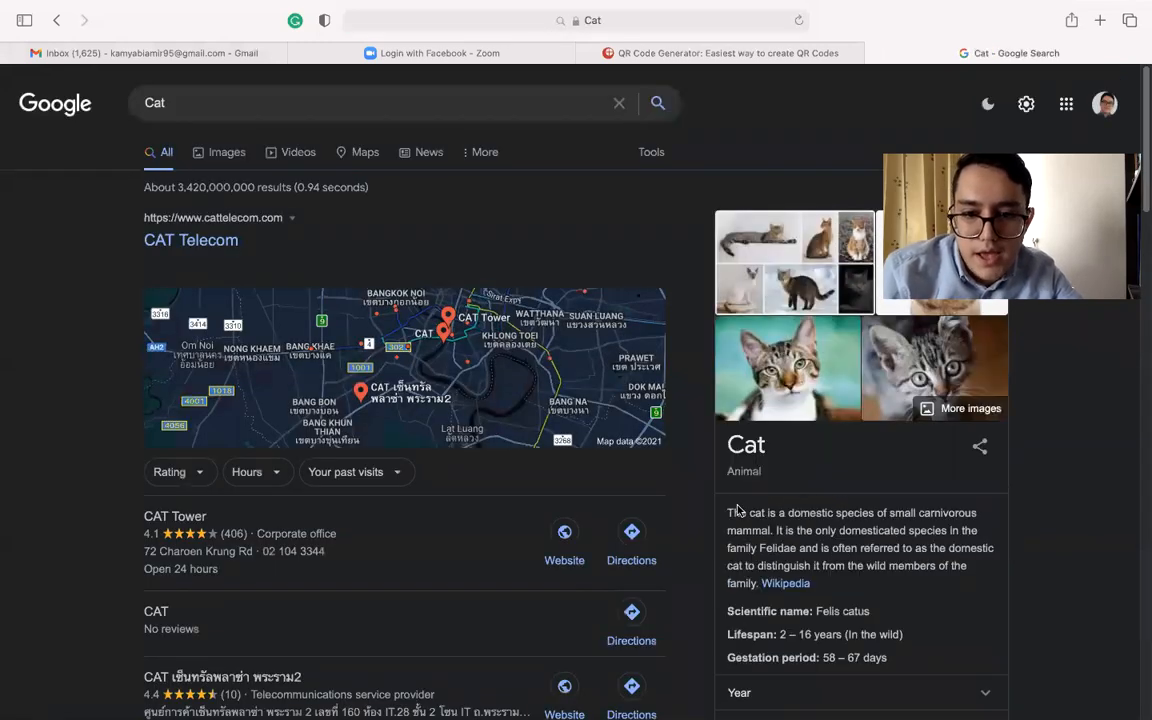
Copy the cat description from the Google result and paste it as text only under the CAT title in the APPLE document
left_click_drag(812, 517, 811, 580)
key("super+c")
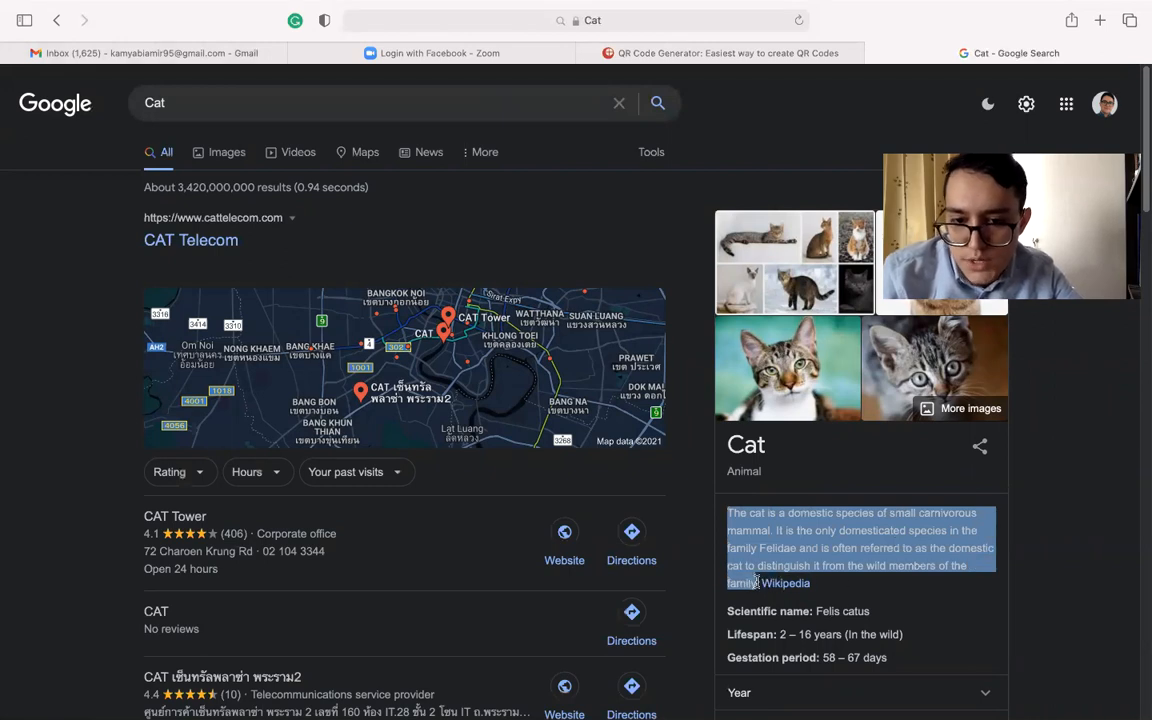
key("ctrl+Left")
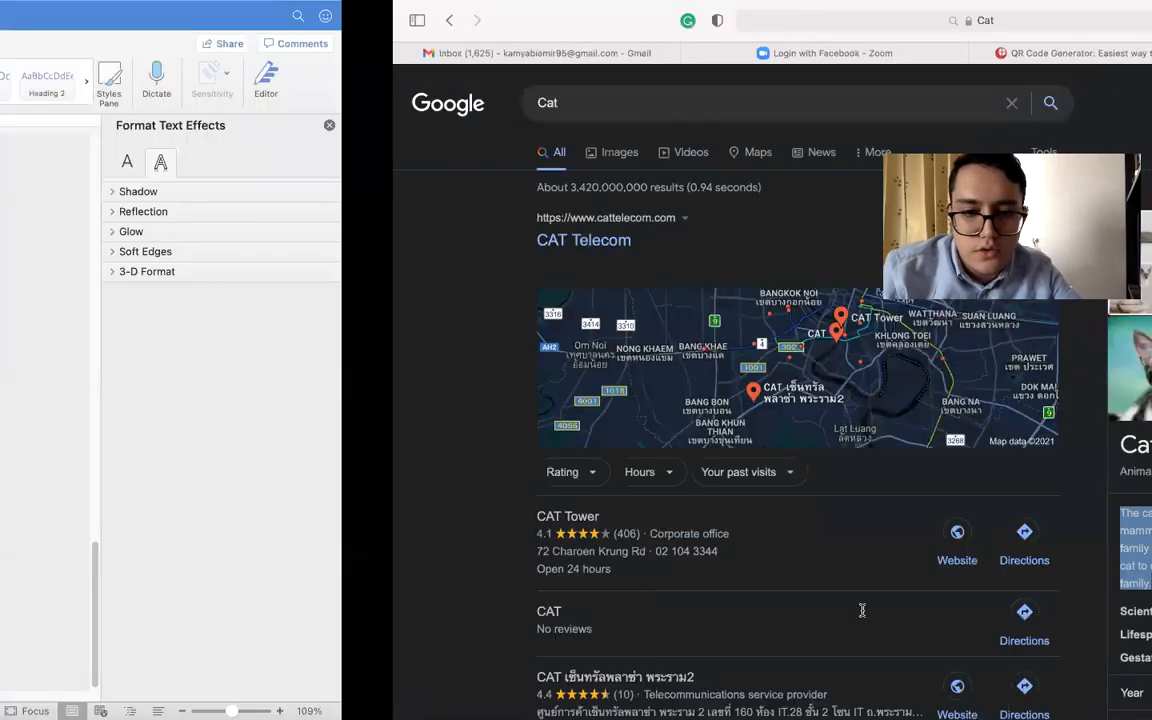
key("super+v")
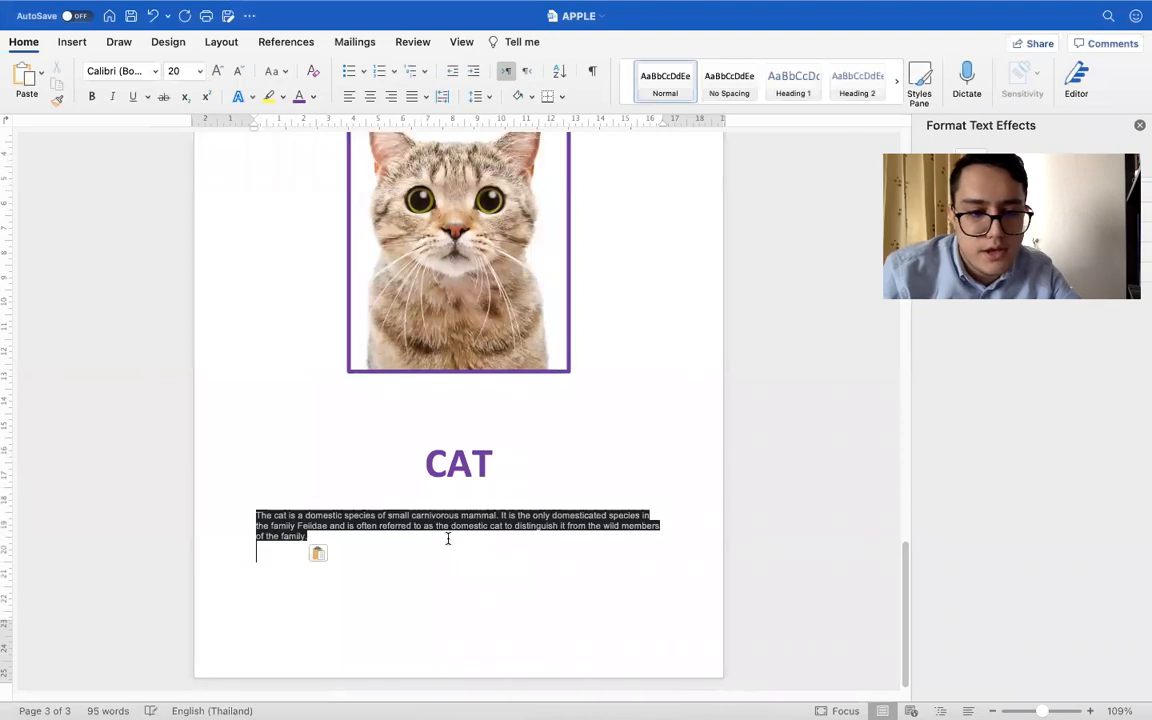
left_click(319, 554)
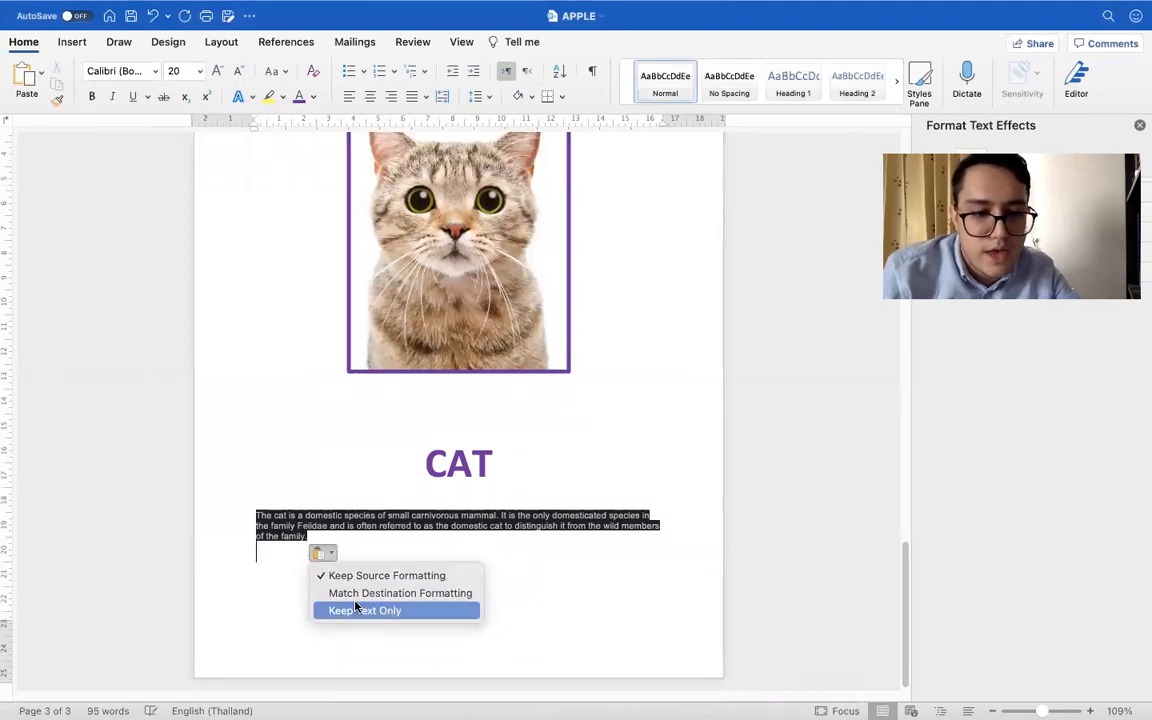
left_click(365, 605)
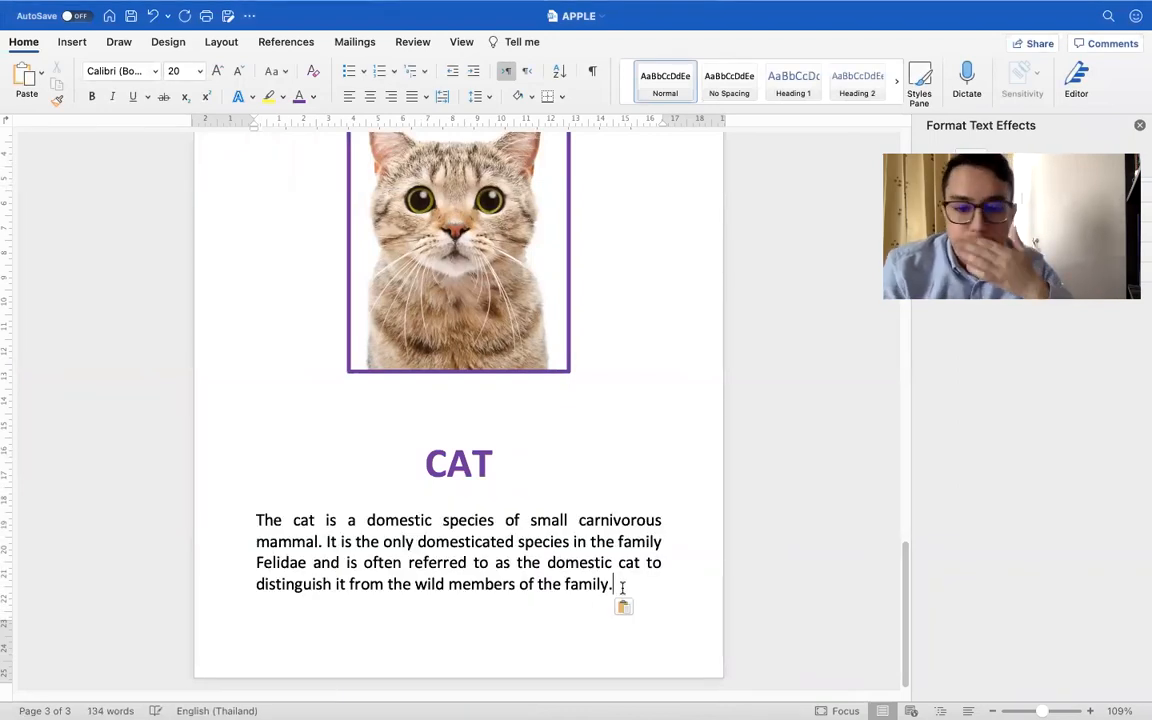
scroll(505, 503, "up", 3)
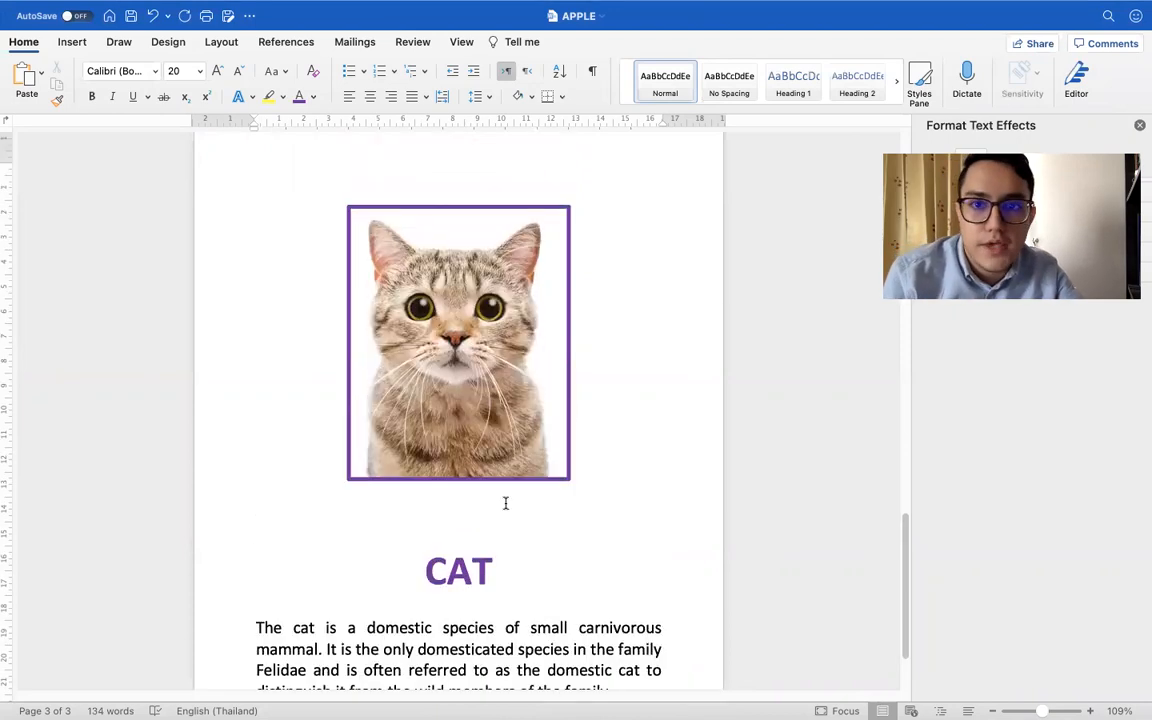
scroll(505, 503, "down", 2)
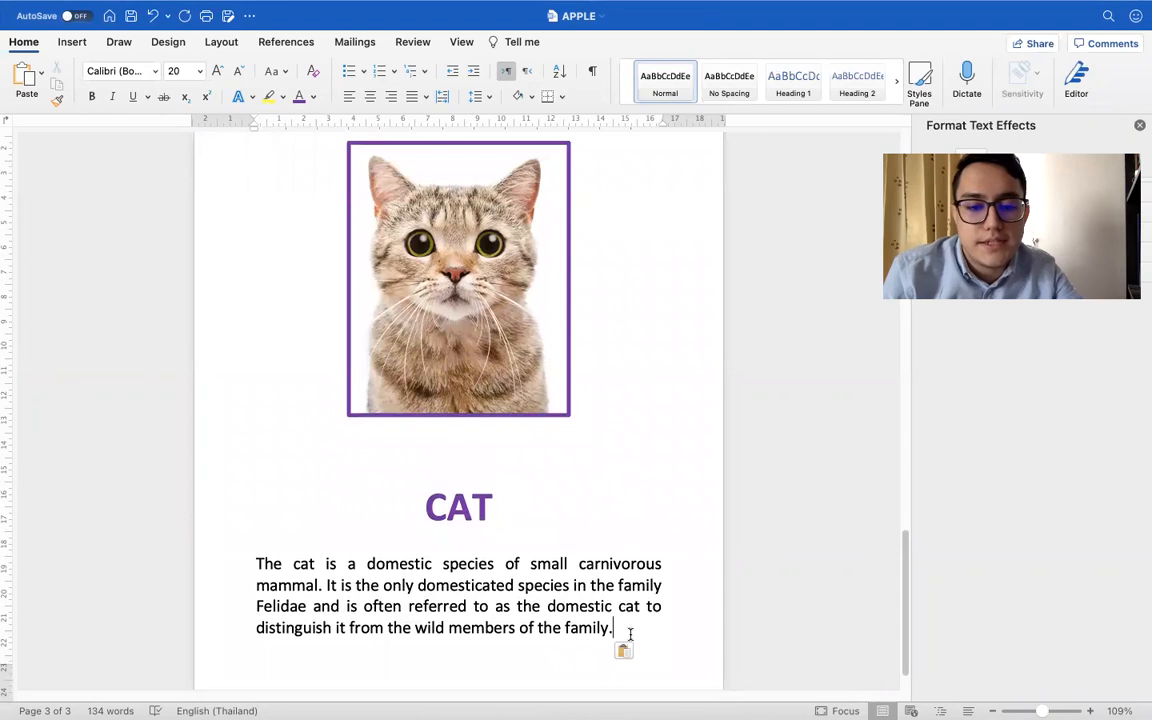
scroll(311, 331, "up", 10)
scroll(311, 331, "down", 8)
scroll(311, 331, "down", 2)
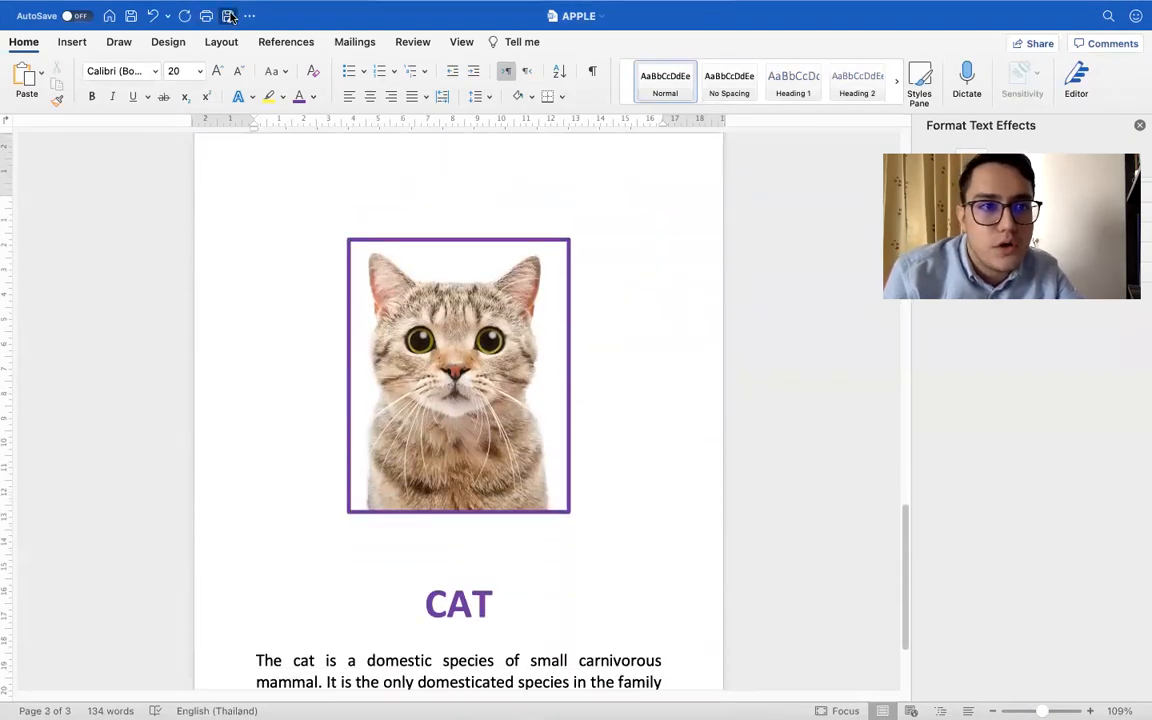
left_click(229, 16)
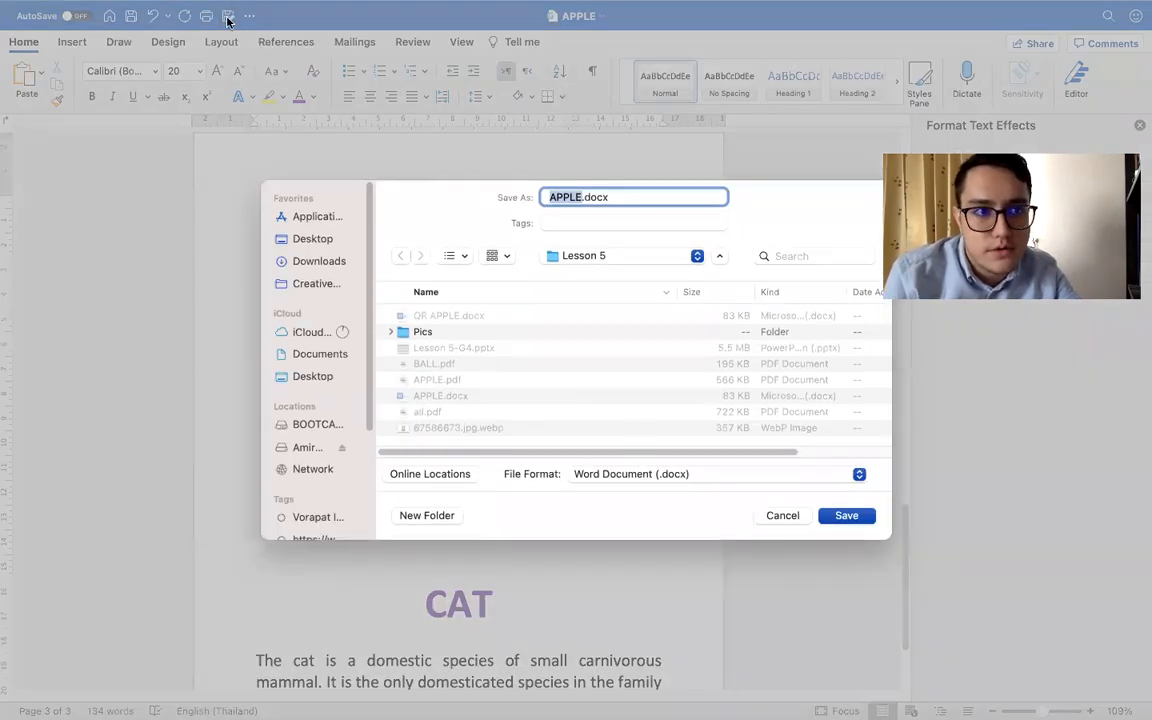
left_click(790, 515)
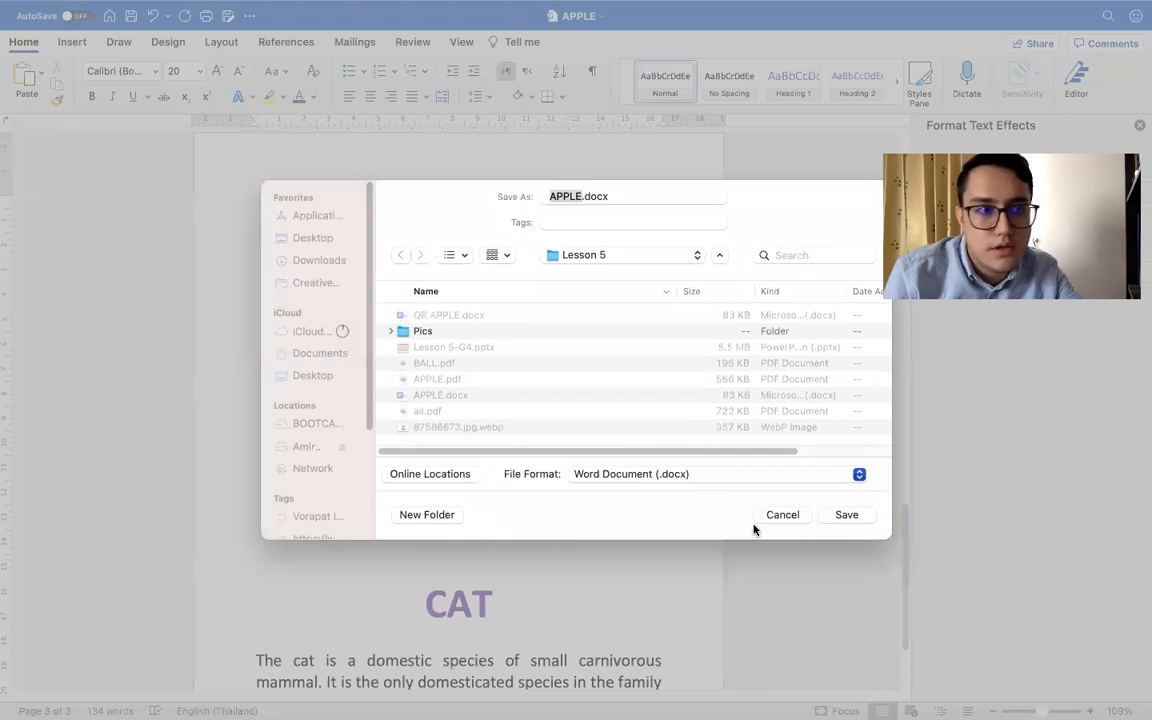
mouse_move(57, 13)
left_click(103, 9)
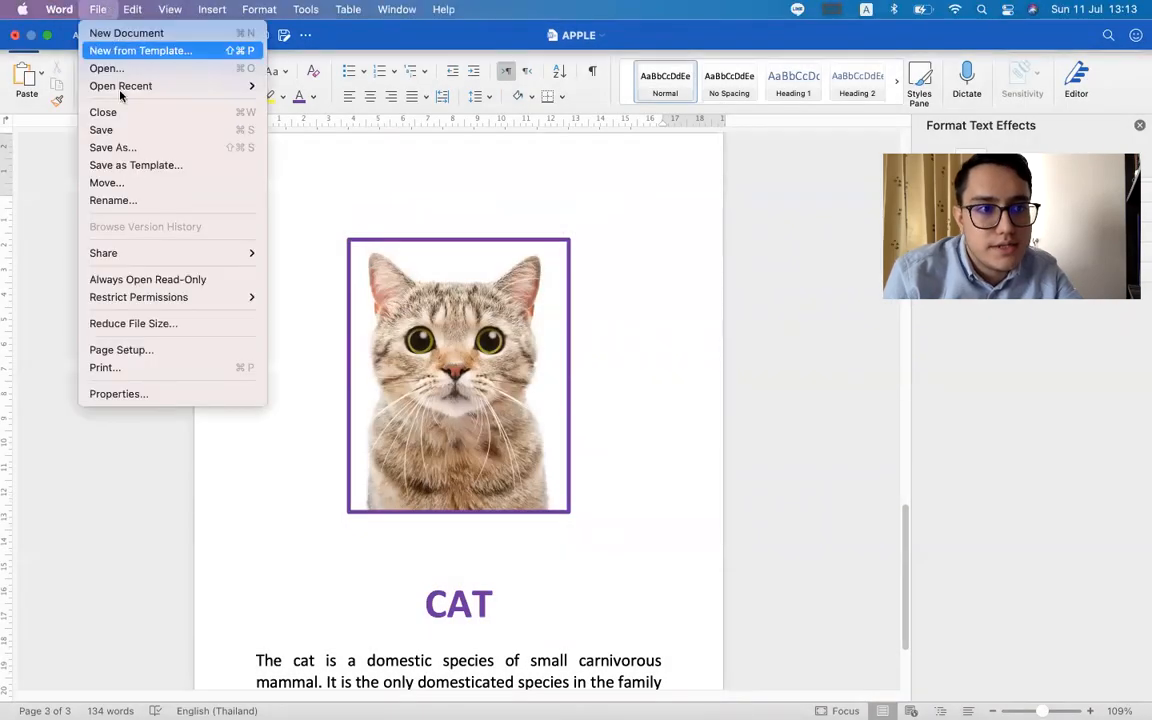
left_click(140, 148)
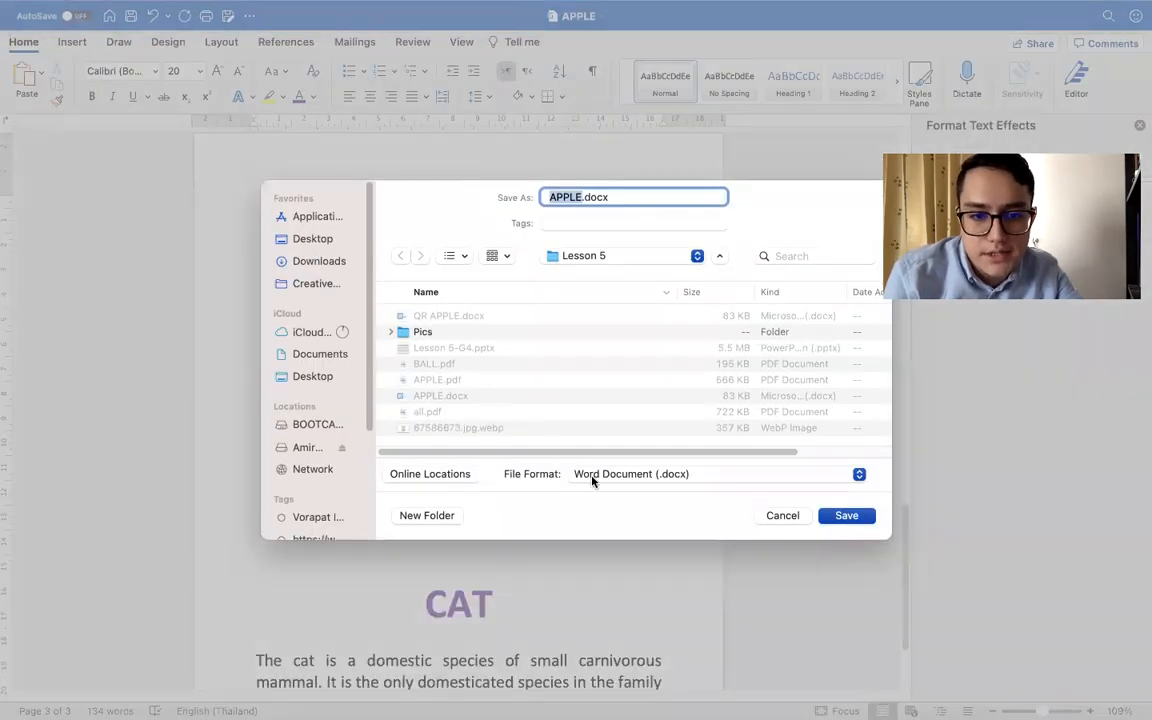
left_click(591, 478)
left_click(619, 672)
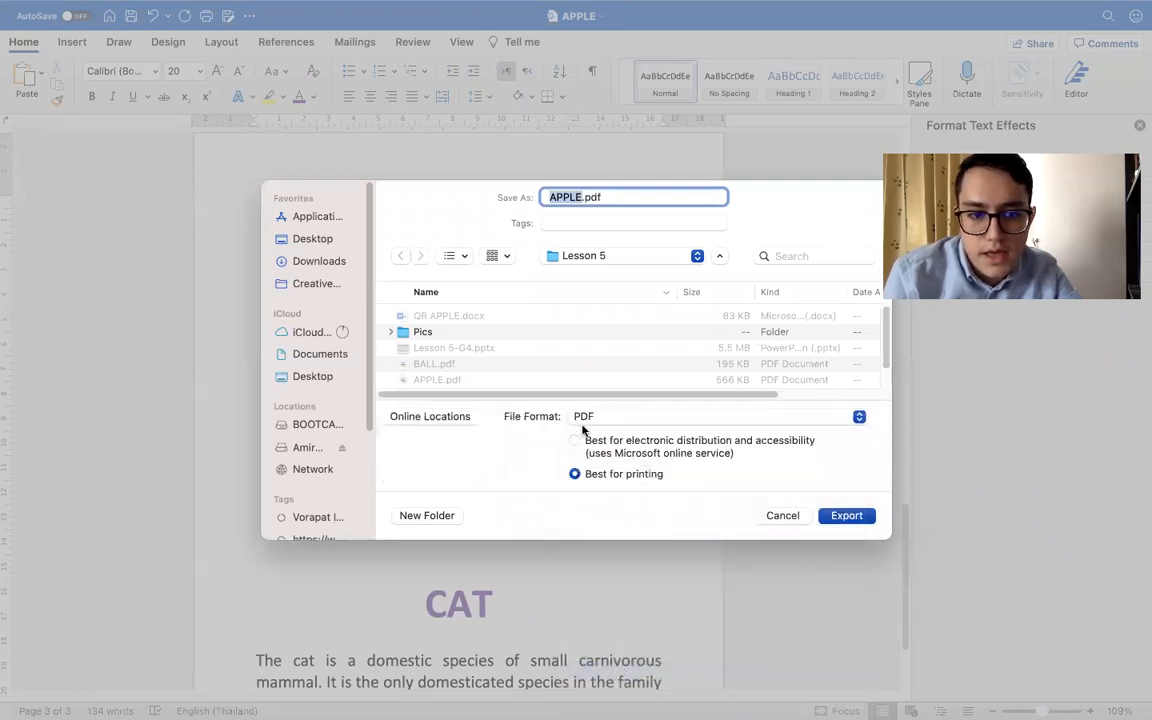
left_click(770, 515)
Select and copy the entire CAT page content in APPLE: the bordered picture, the title and the description
left_click(397, 286)
left_click(329, 221)
left_click_drag(580, 566, 663, 600)
key("ctrl+c")
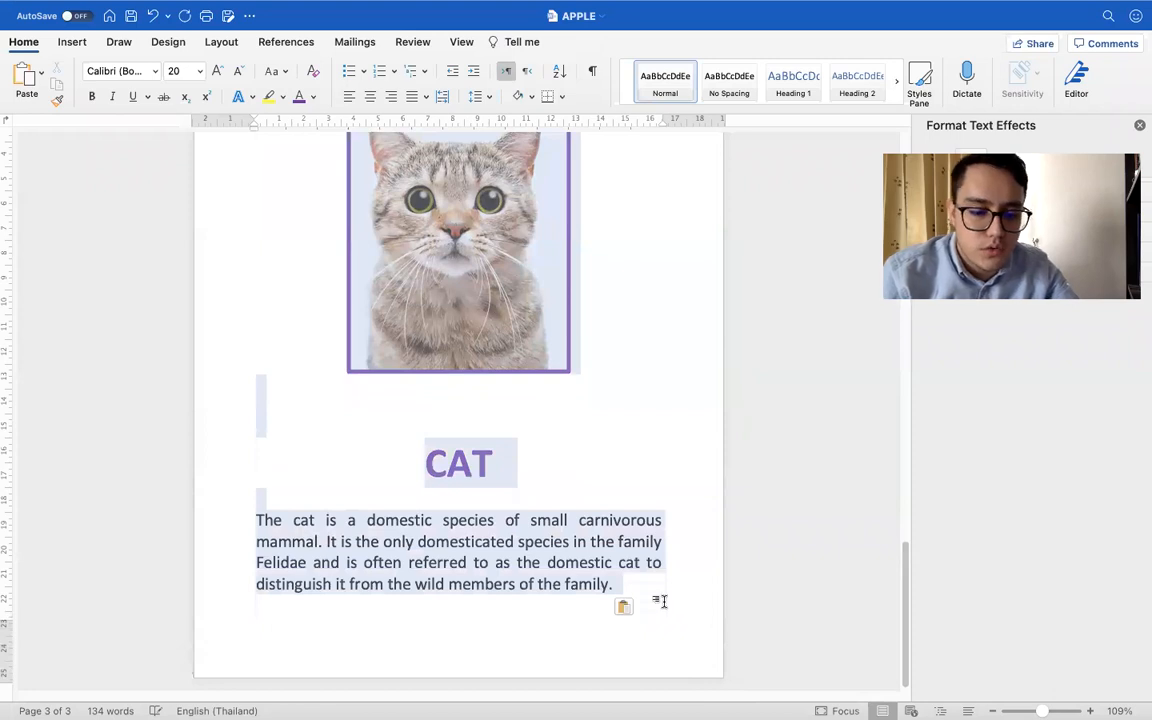
scroll(602, 420, "up", 10)
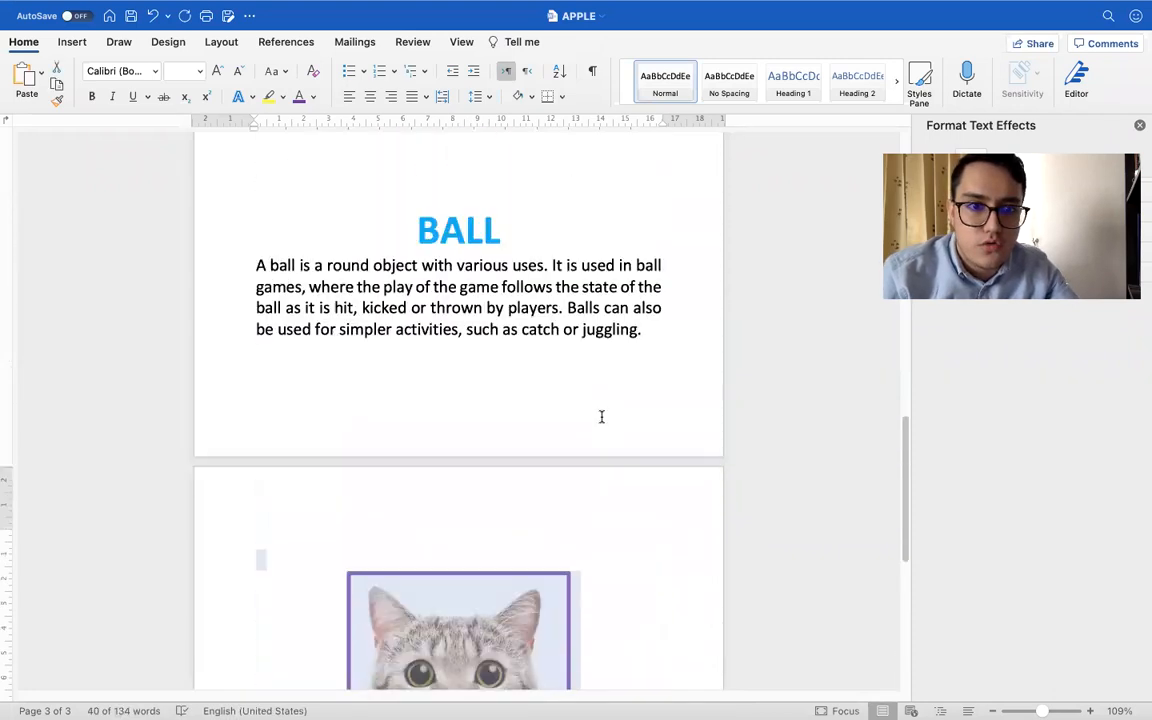
scroll(602, 420, "down", 5)
scroll(601, 416, "up", 1)
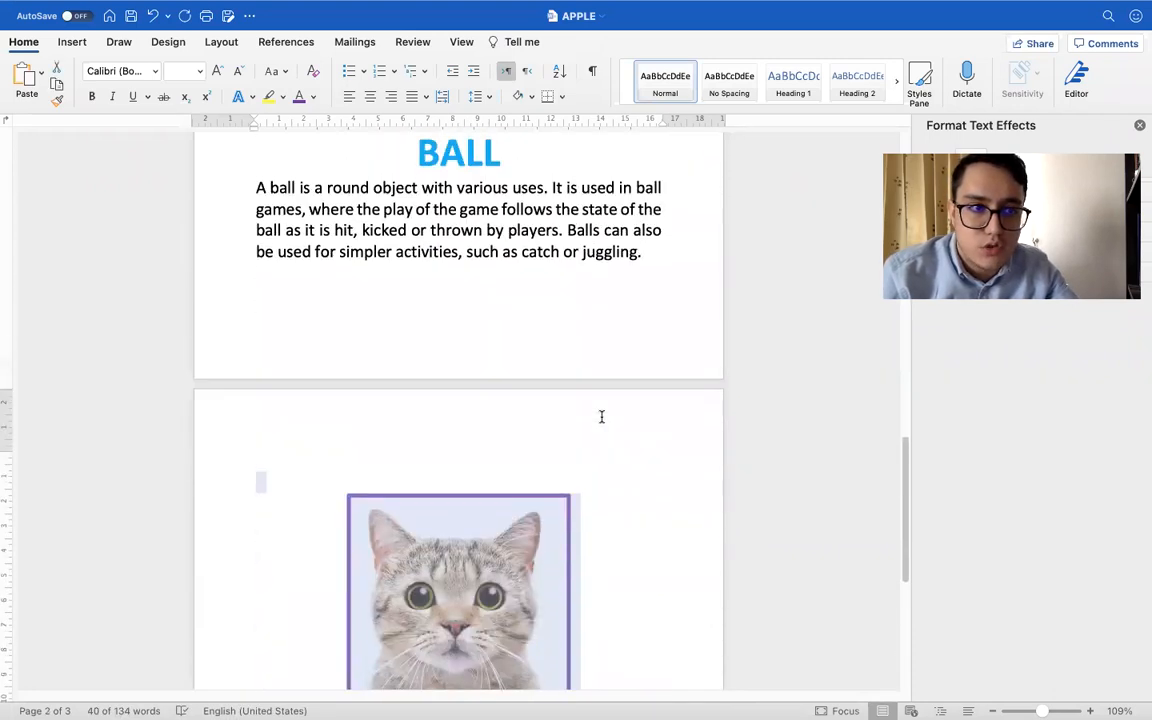
Switch to Document1 and replace all of its apple content with the copied CAT page
key("ctrl+Right")
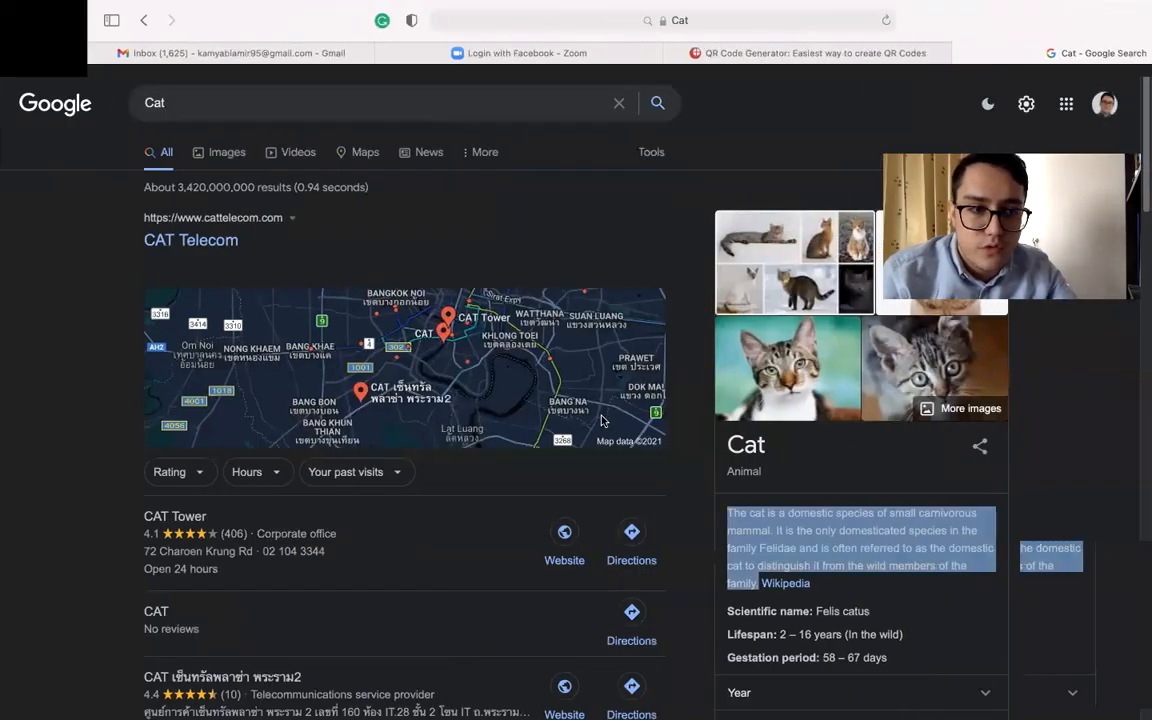
key("ctrl+Left")
key("ctrl+Left")
key("ctrl+Right")
key("ctrl+Right")
key("ctrl+Right")
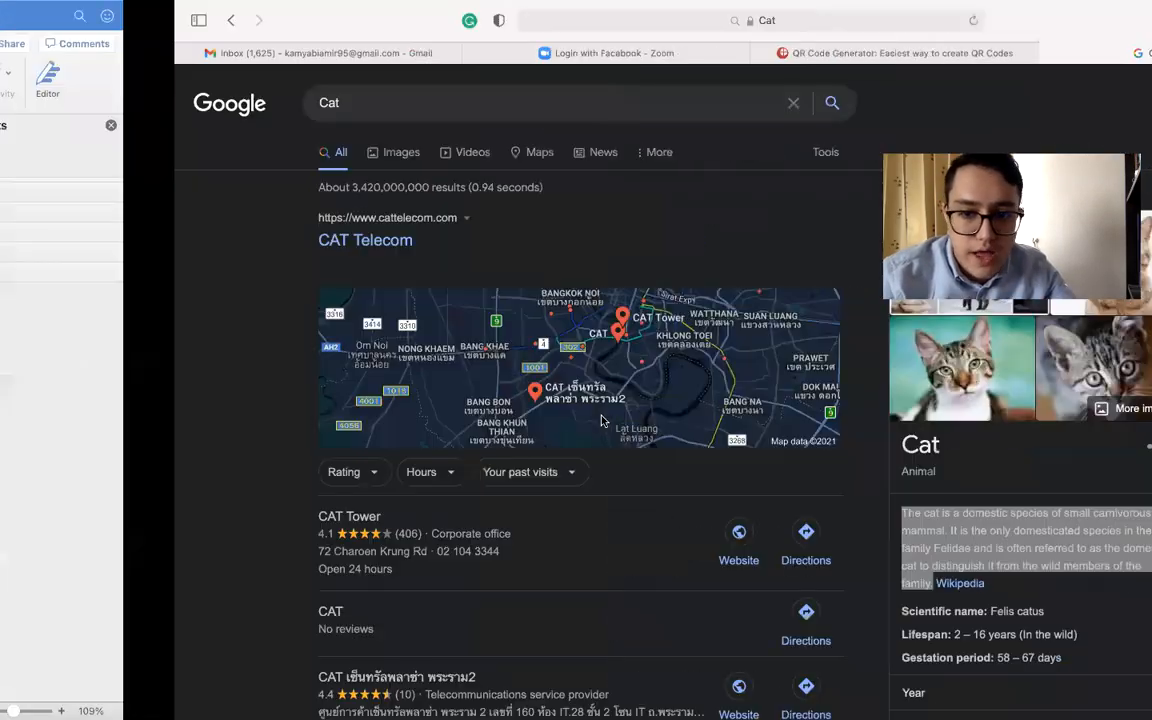
scroll(599, 420, "up", 10)
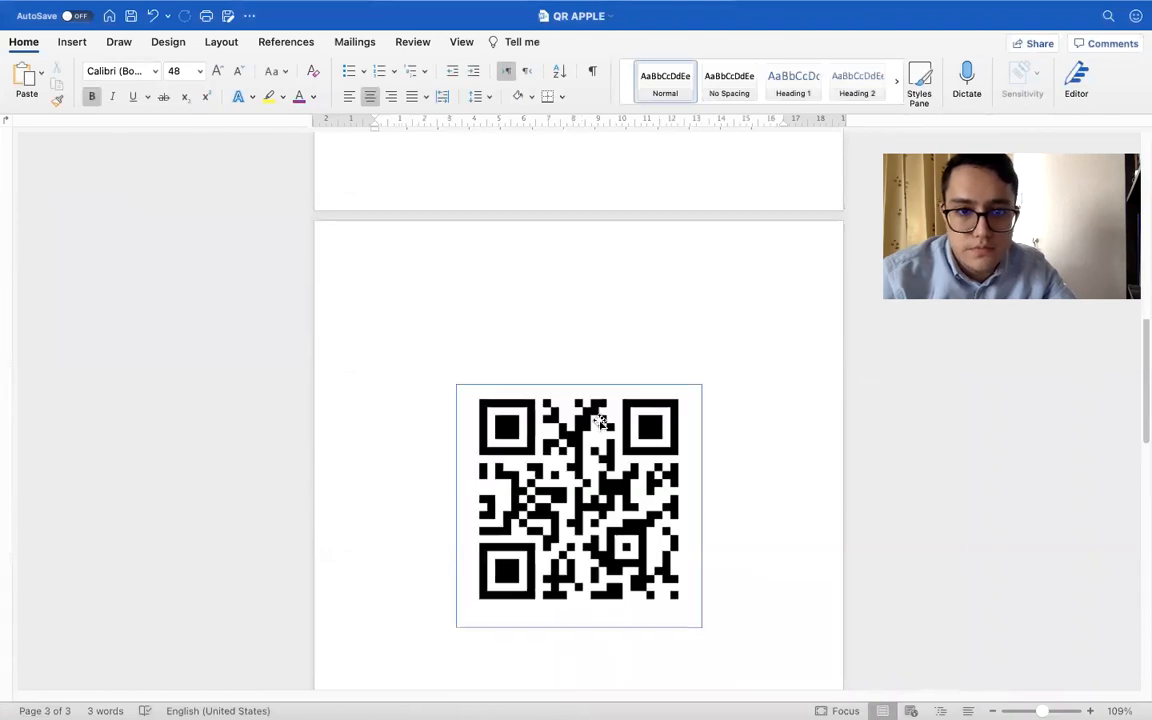
scroll(597, 417, "up", 5)
key("ctrl+Right")
key("ctrl+Right")
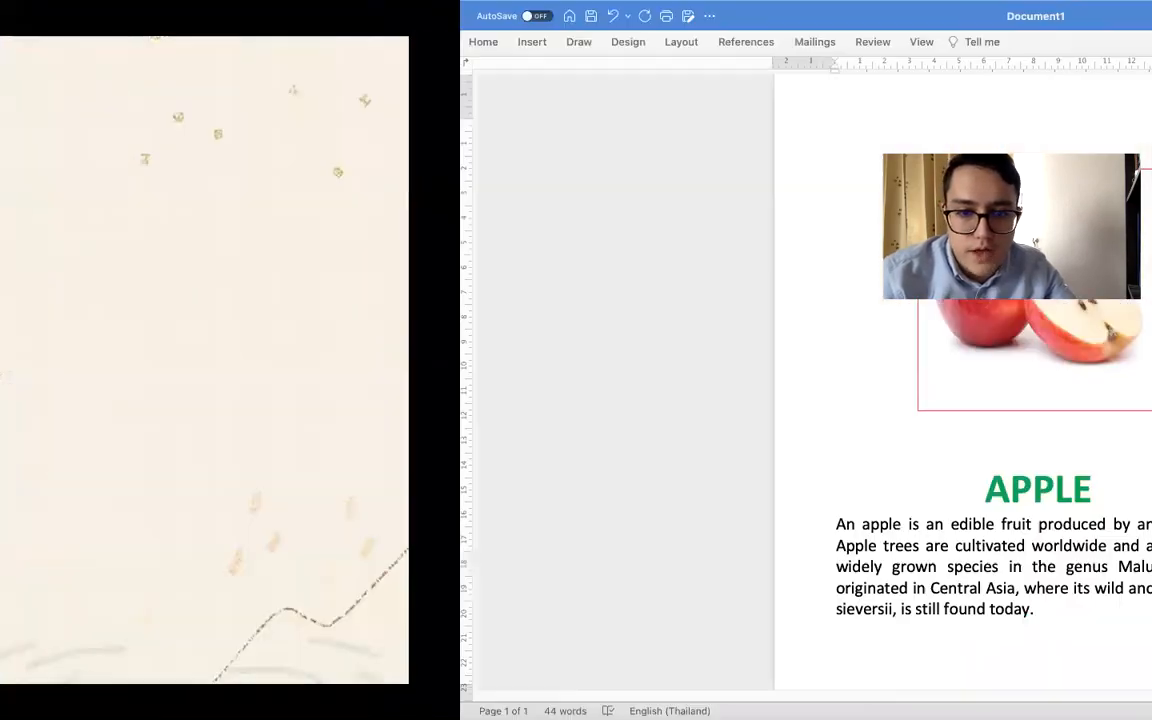
key("ctrl+a")
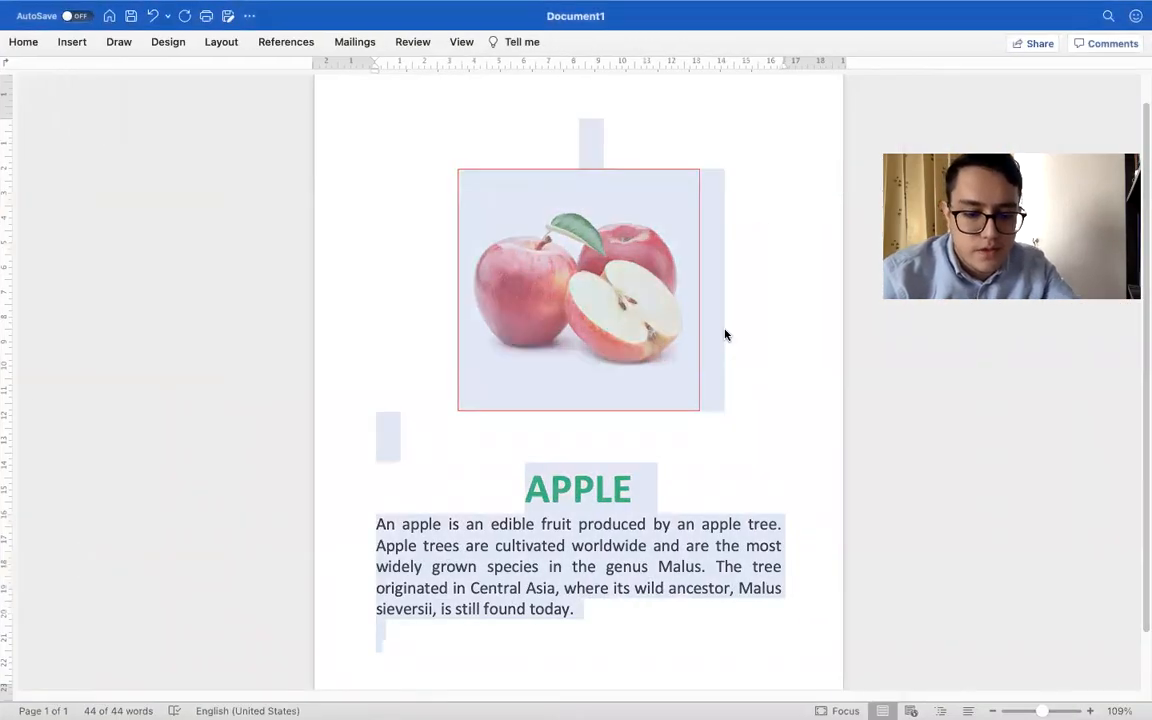
key("ctrl+v")
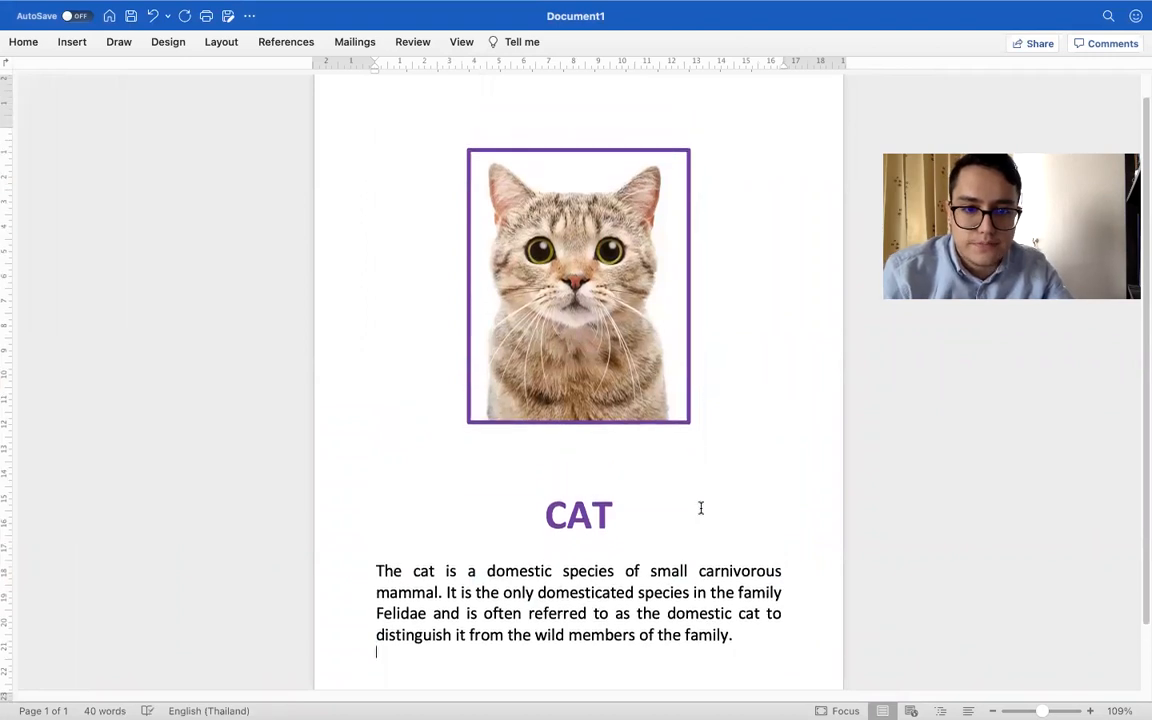
Export Document1 as a PDF named CAT into the Lesson 5 folder, with the Best for printing option
scroll(700, 506, "down", 1)
scroll(700, 508, "down", 1)
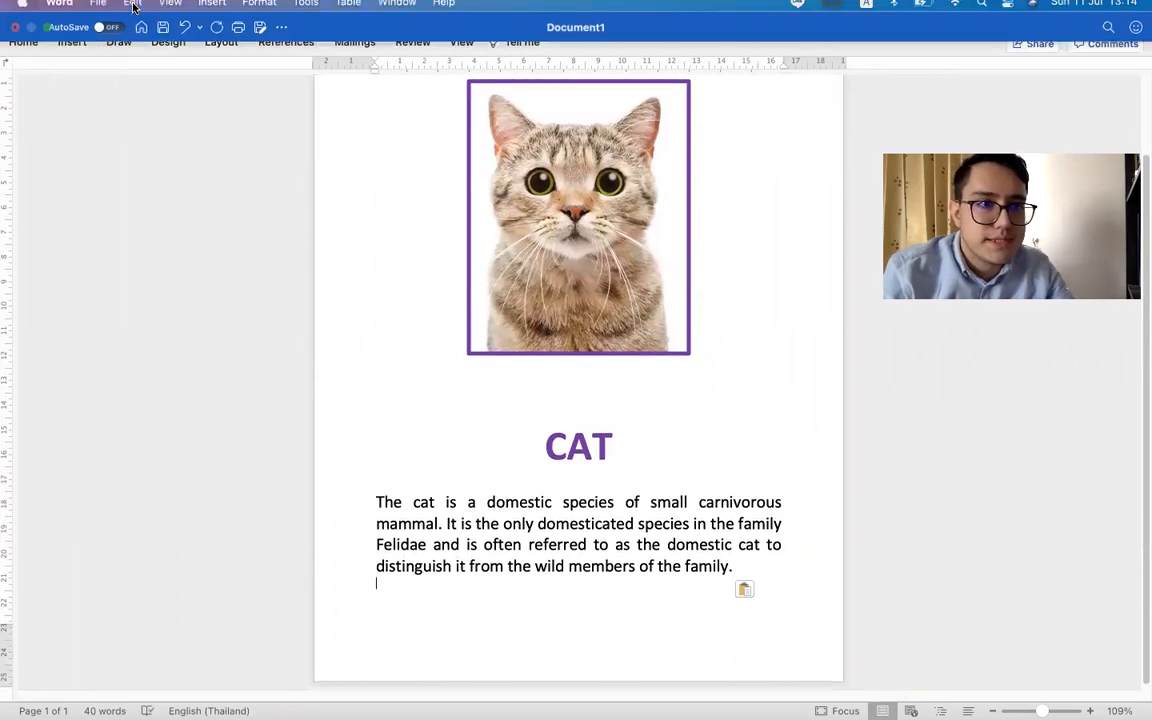
left_click(110, 8)
left_click(168, 148)
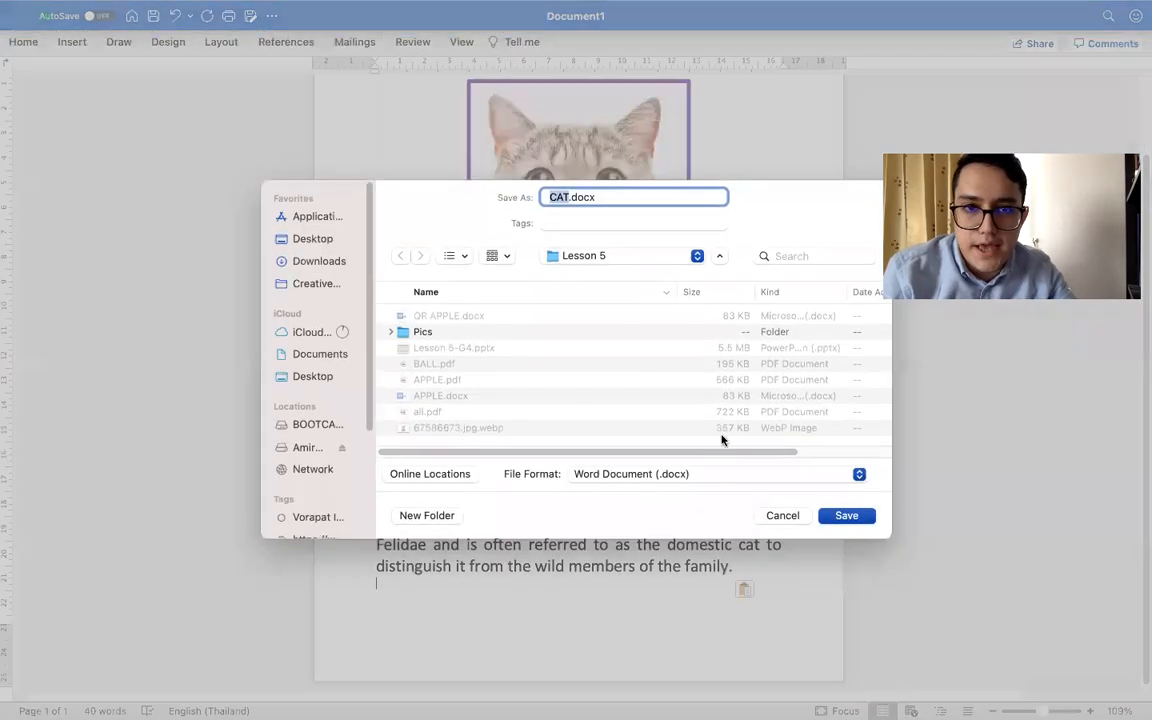
left_click(652, 473)
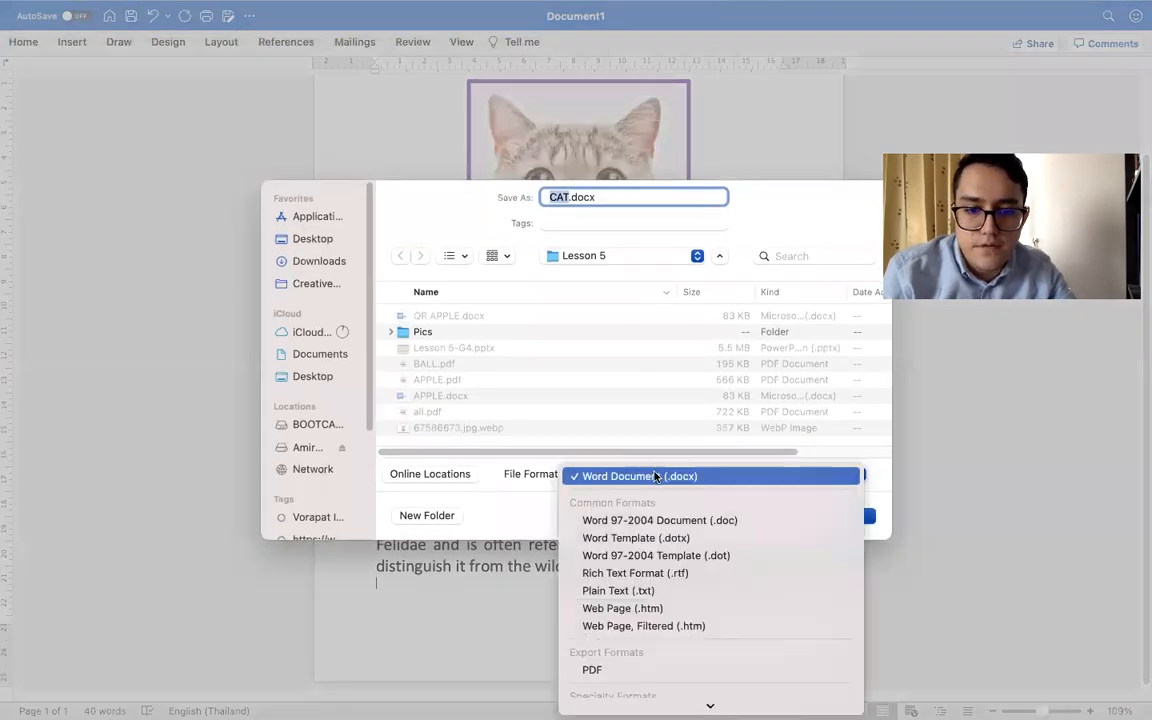
left_click(596, 671)
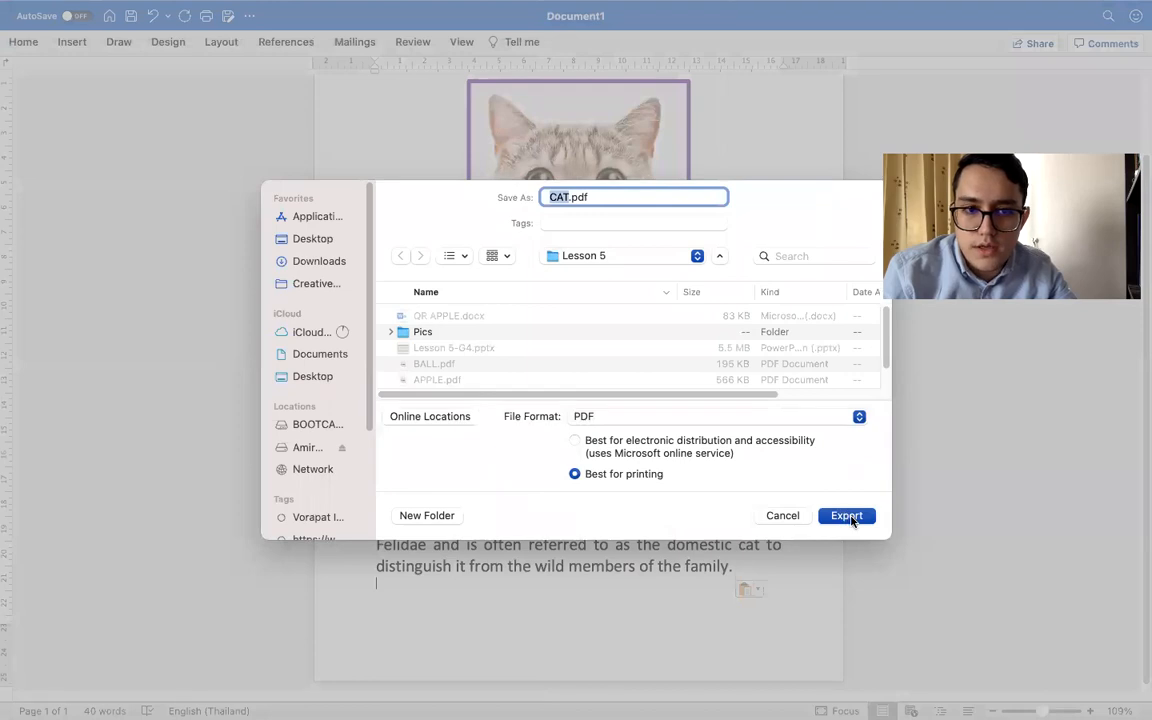
left_click(848, 516)
Switch to Finder, go to the Lesson 5 folder and select CAT.pdf to check the exported file
key("ctrl+Left")
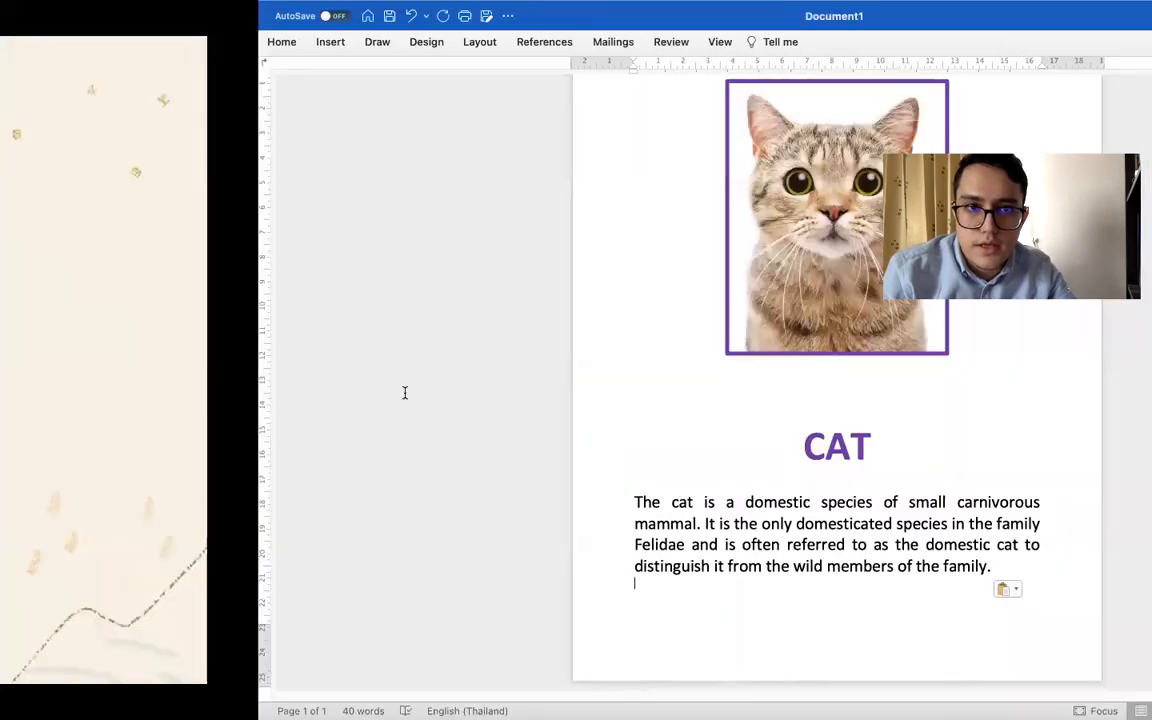
key("ctrl+Left")
key("ctrl+Left")
key("ctrl+Left")
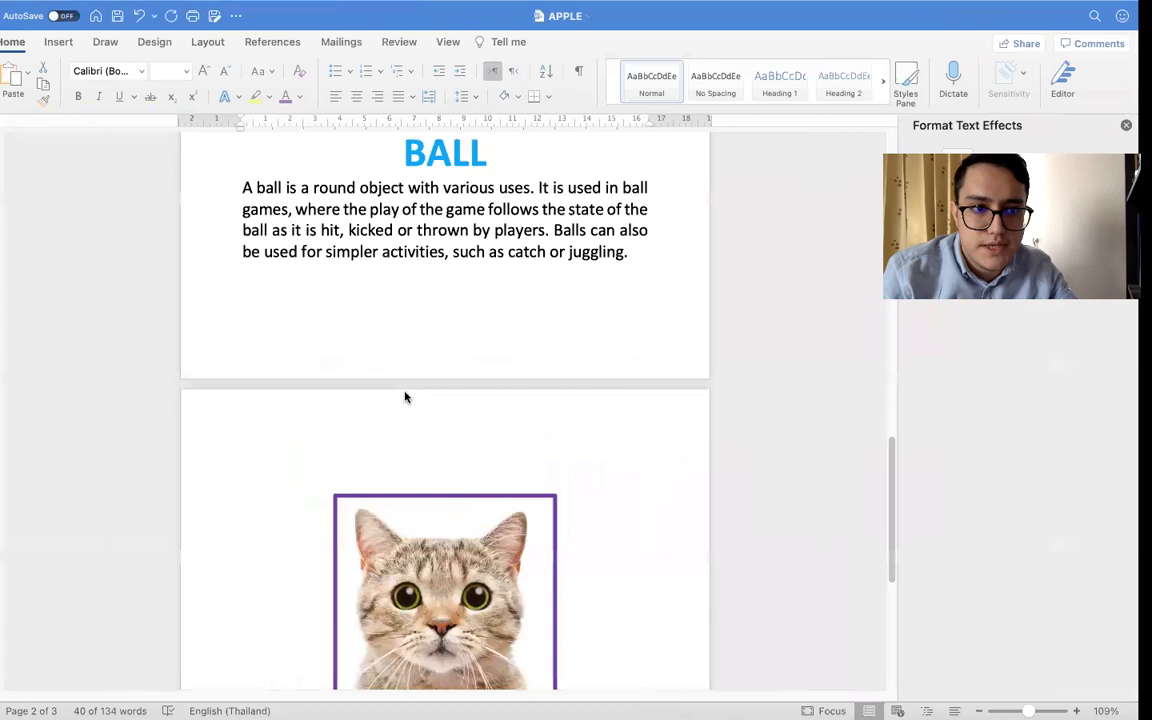
key("ctrl+Left")
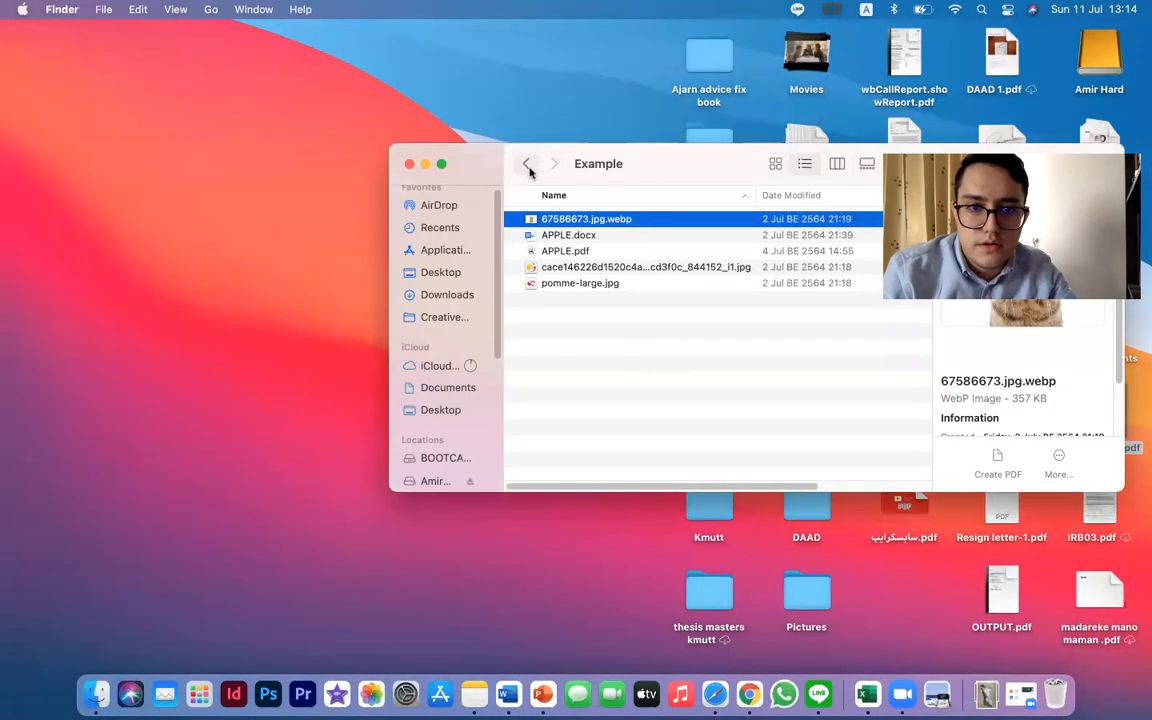
left_click(525, 164)
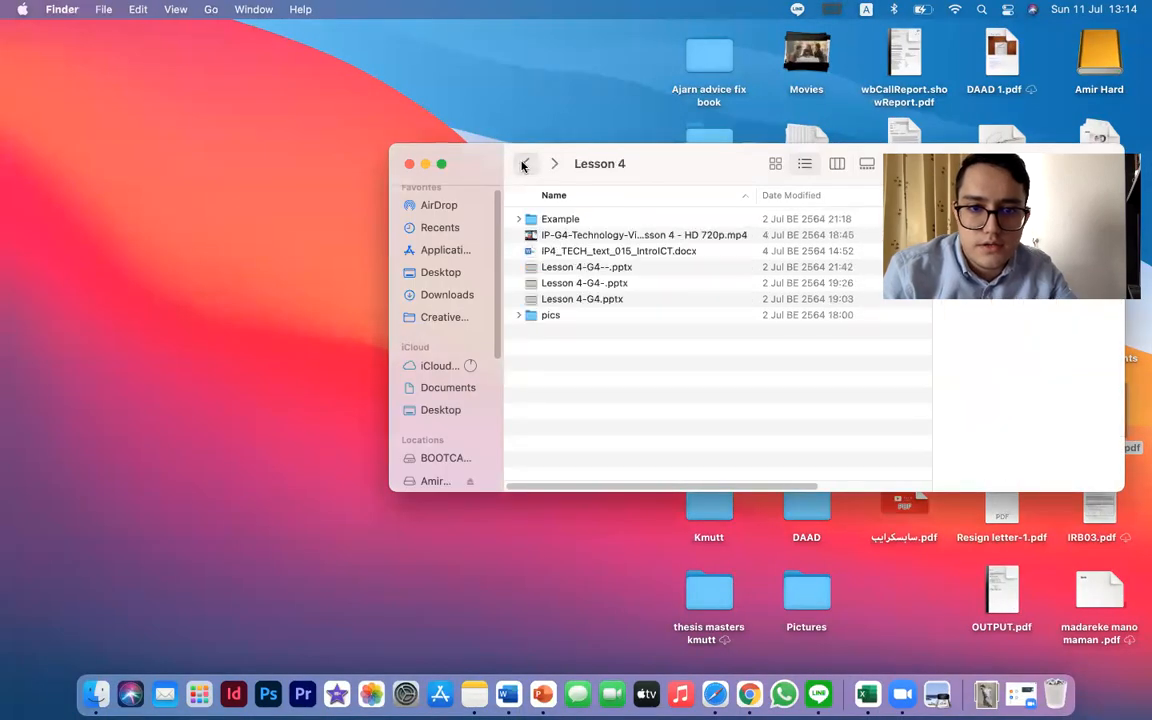
left_click(523, 166)
double_click(586, 283)
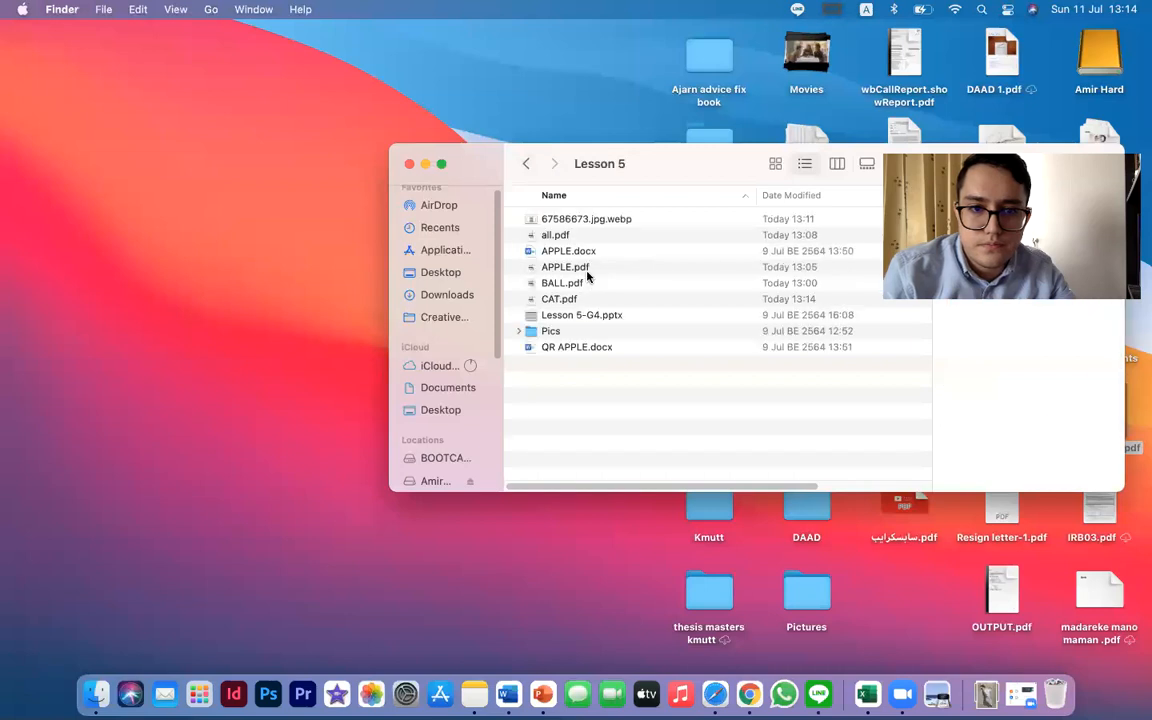
left_click(579, 301)
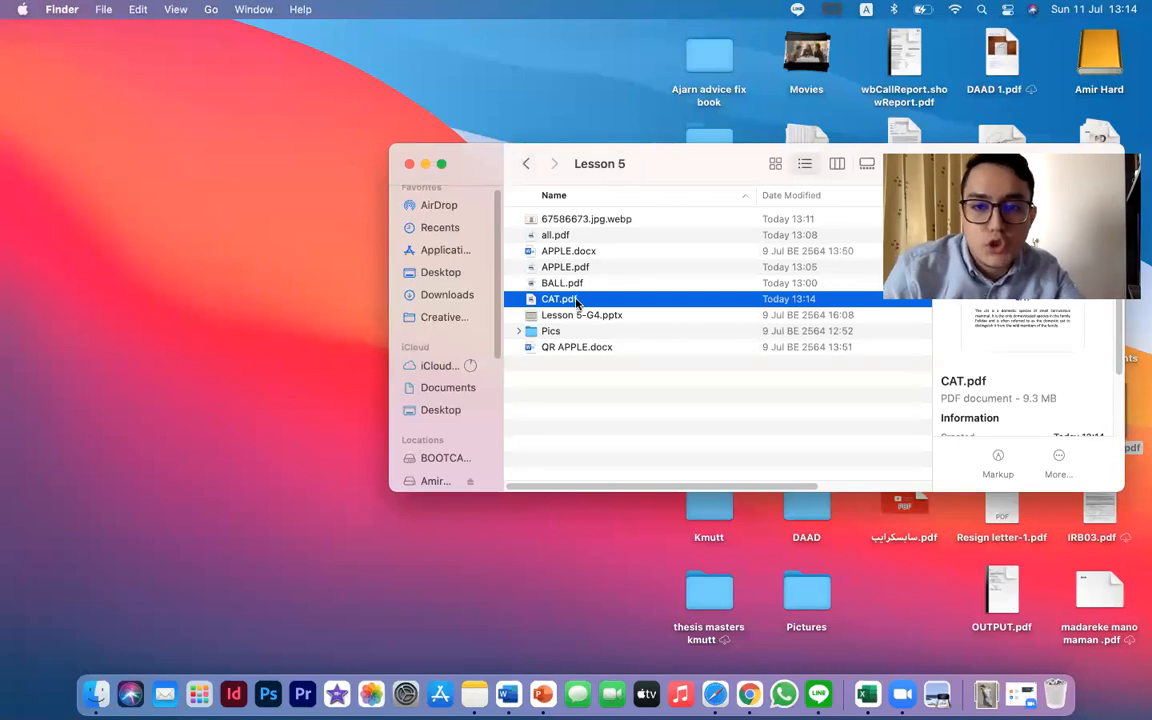
Switch to Scanova in Safari and go back from the Apple QR Code details to the Document upload page
key("ctrl+Right")
key("ctrl+Right")
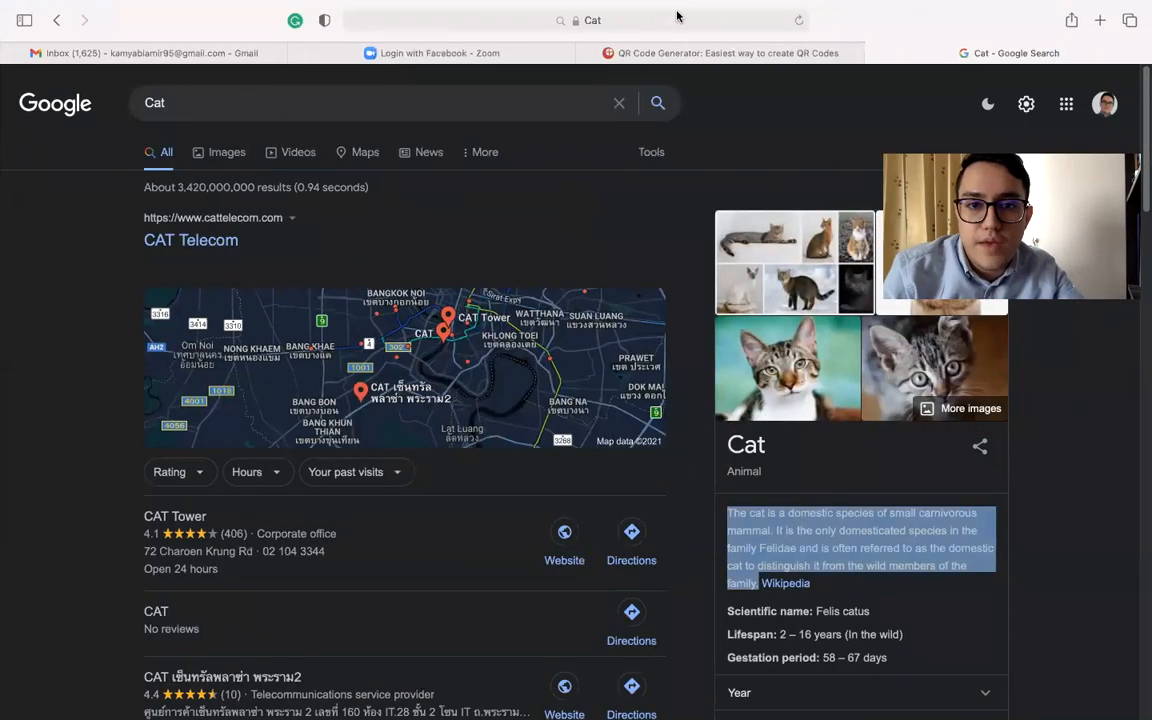
left_click(695, 53)
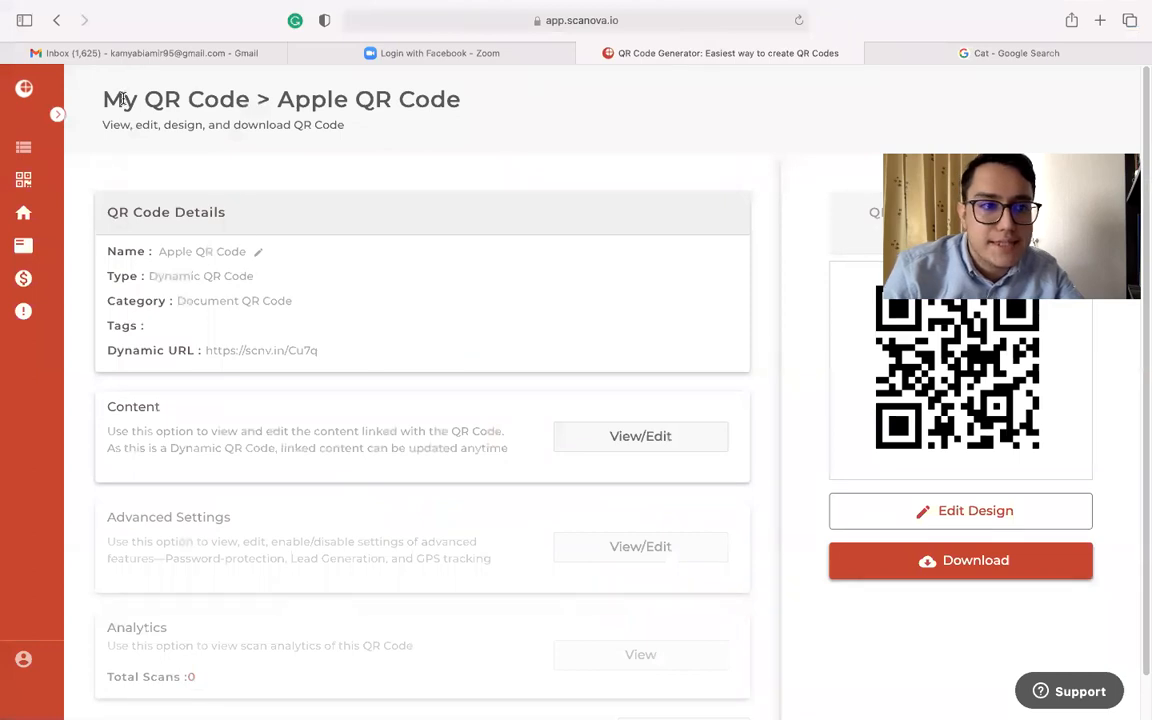
left_click(57, 21)
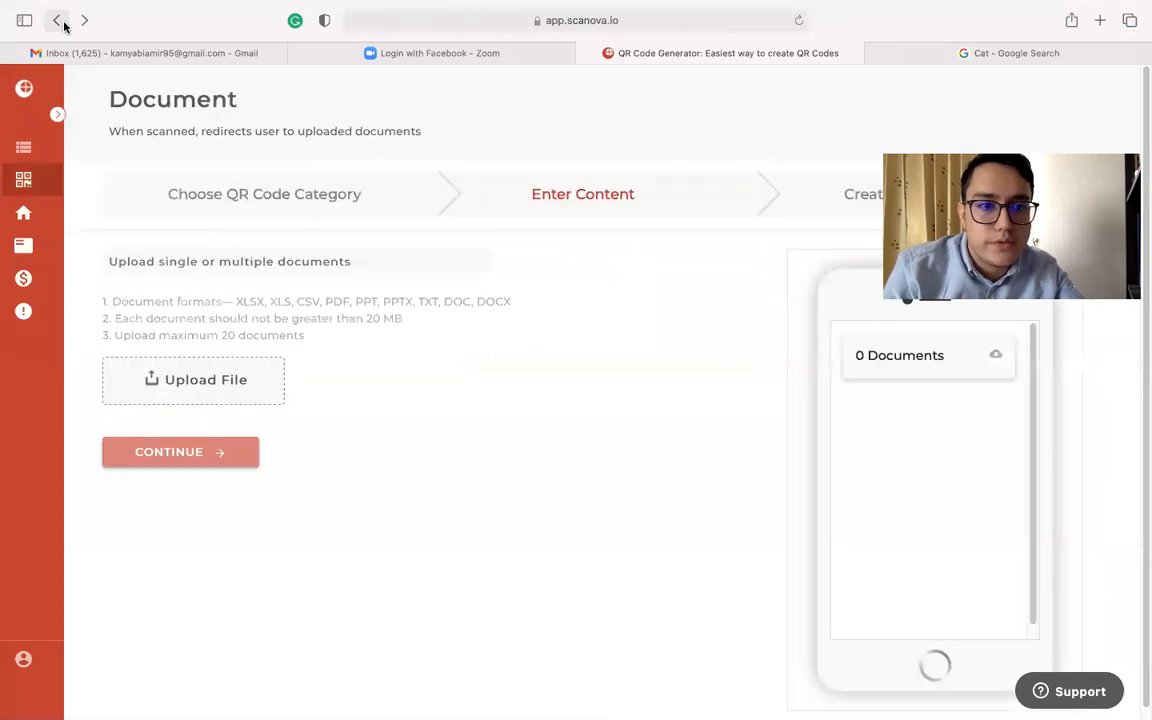
left_click(198, 391)
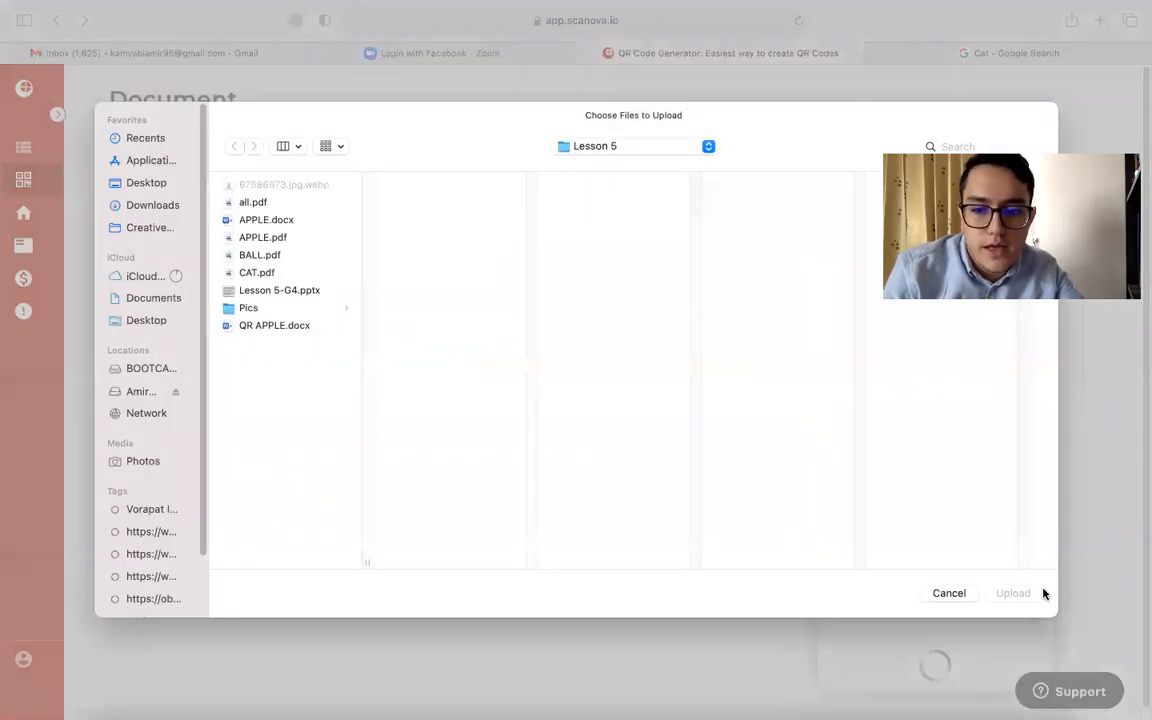
left_click(958, 597)
left_click(57, 21)
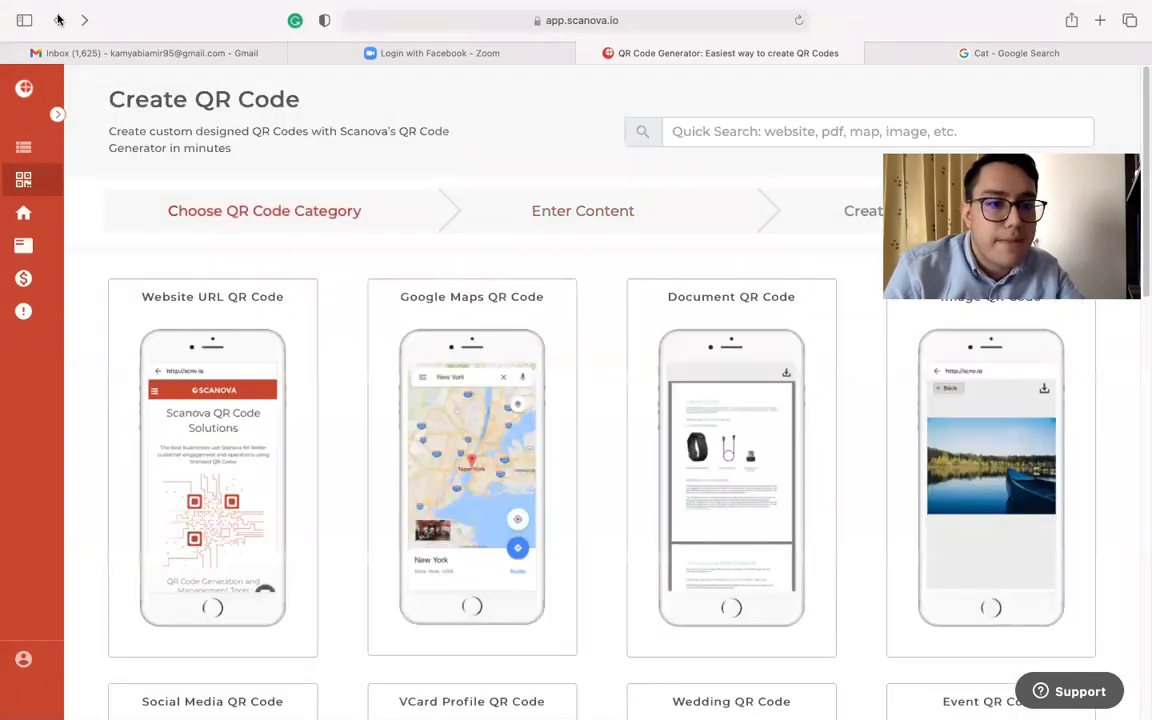
Start a Document QR code, upload CAT.pdf from the Lesson 5 folder and continue to the creation stage
left_click(800, 527)
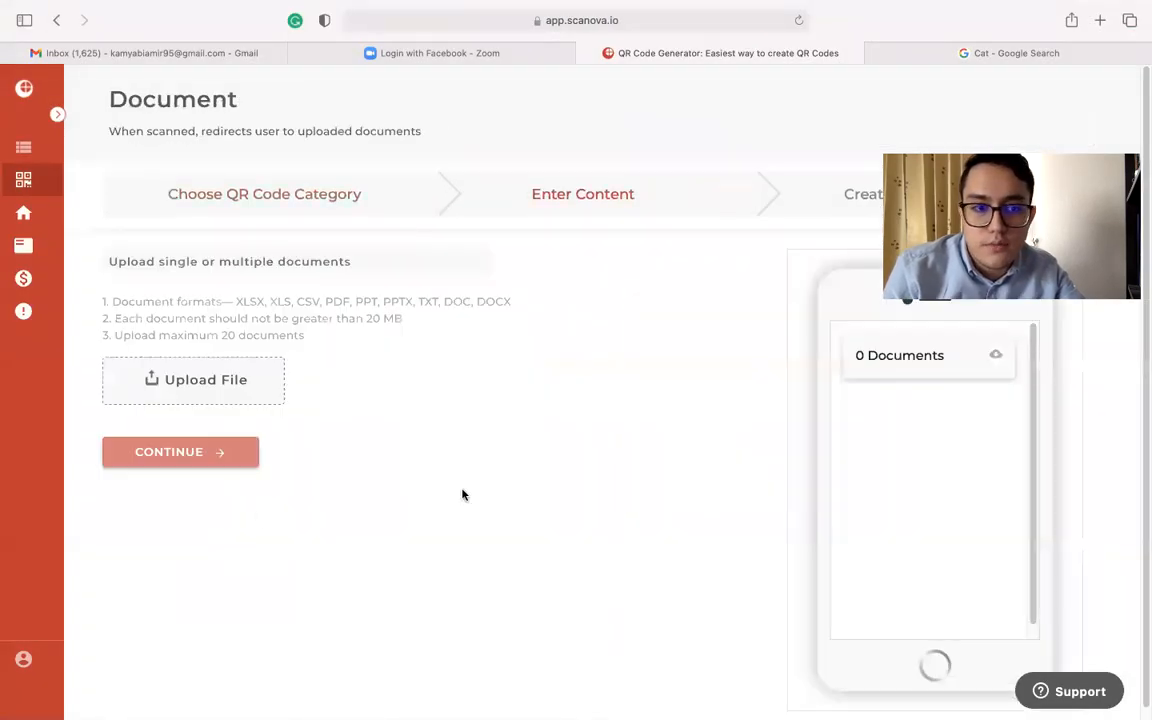
left_click(193, 380)
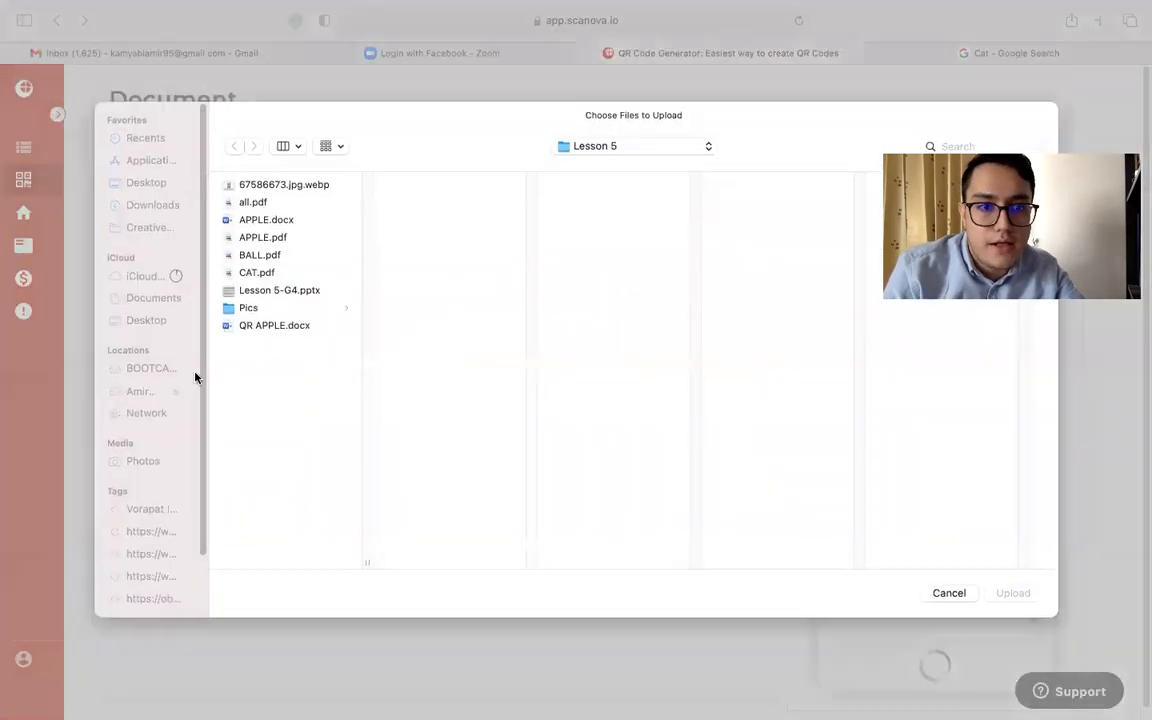
left_click(257, 272)
left_click(1010, 597)
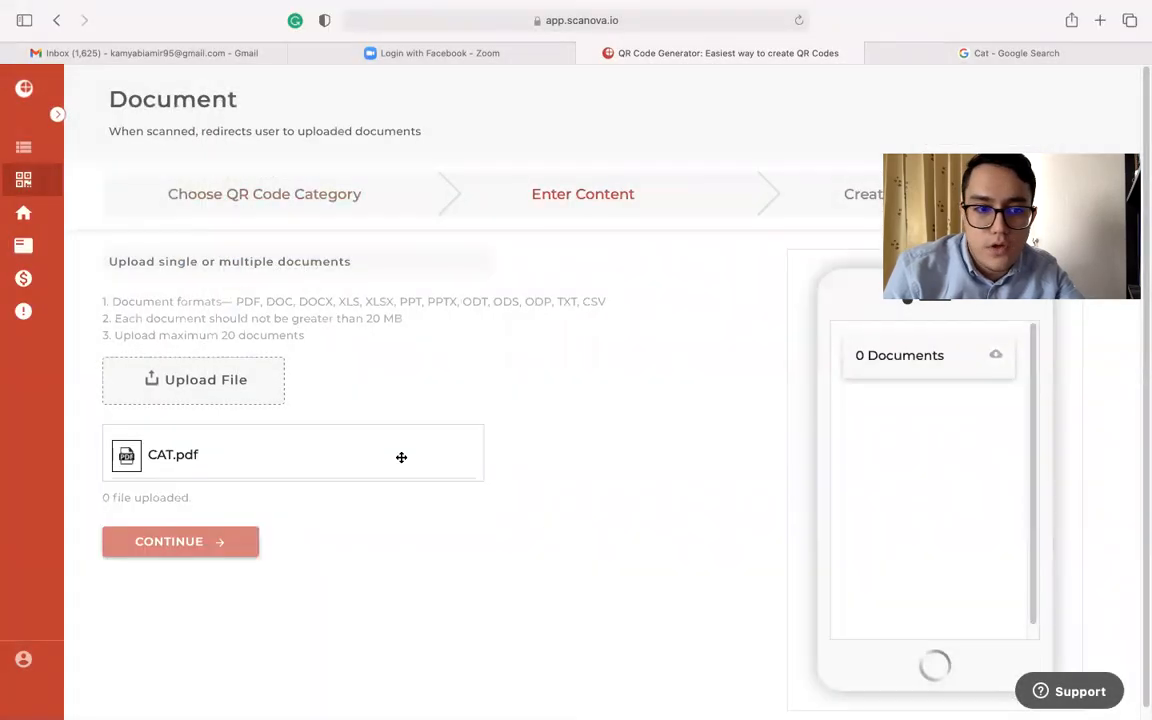
left_click(203, 545)
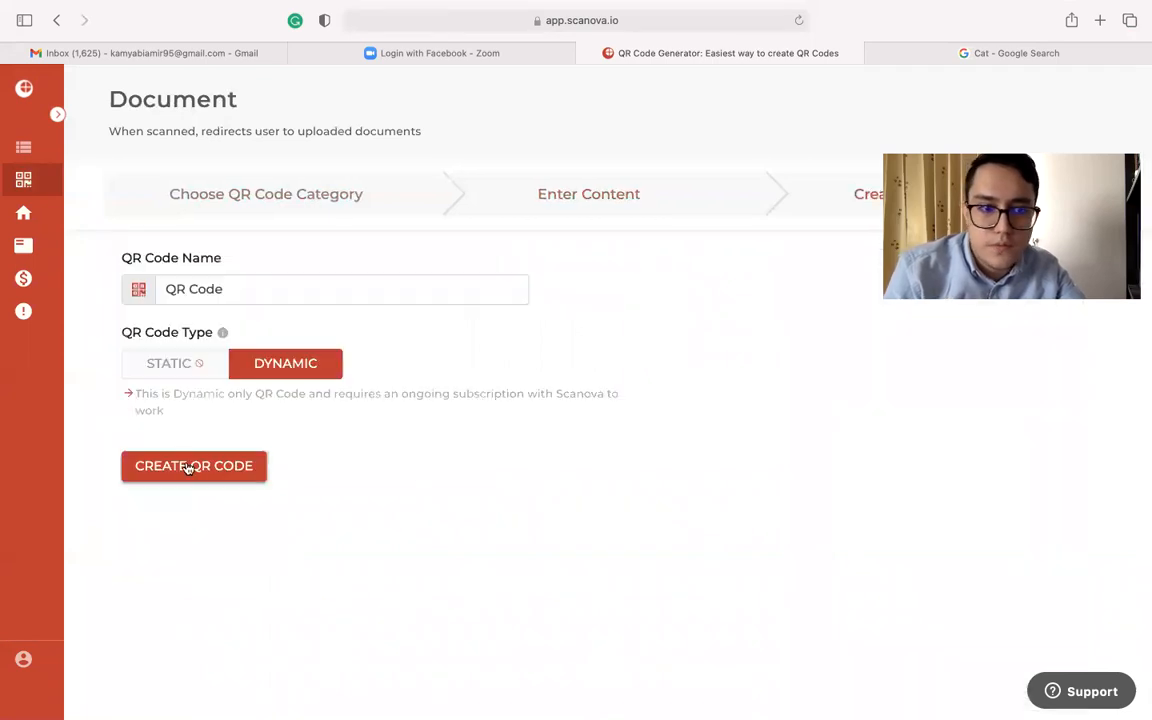
Name the dynamic QR code "Cat QR Code" and create it
left_click(163, 284)
type("CAt")
key("BackSpace")
key("BackSpace")
type("at")
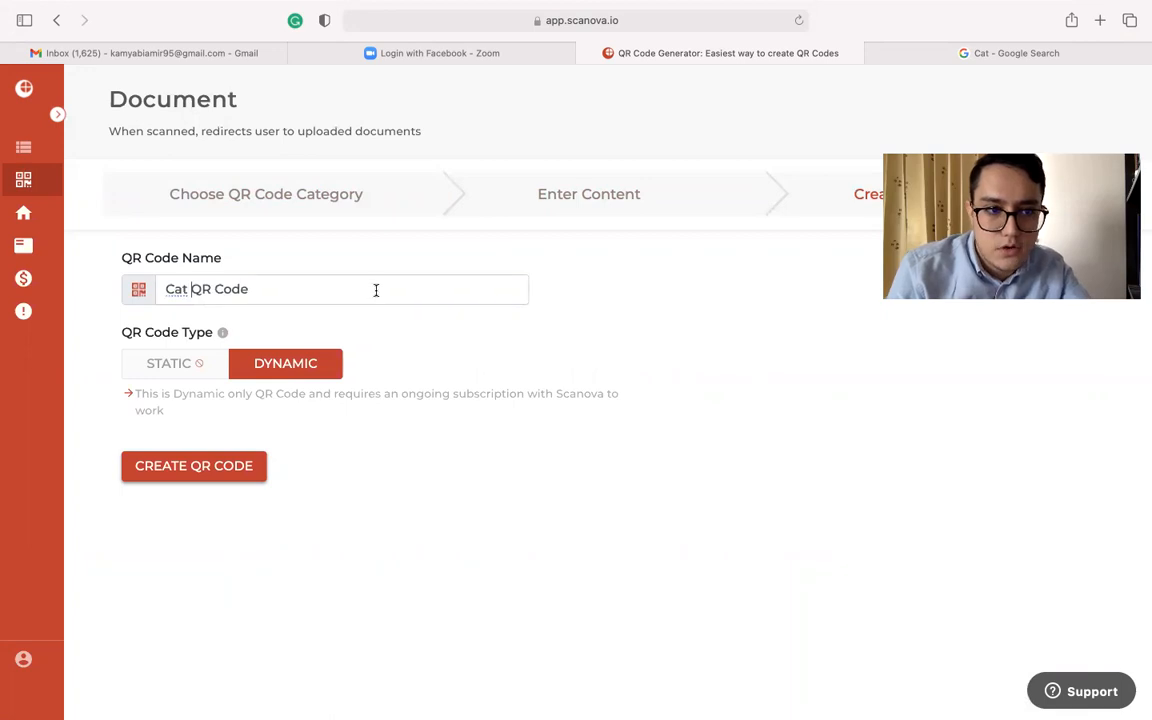
left_click(224, 476)
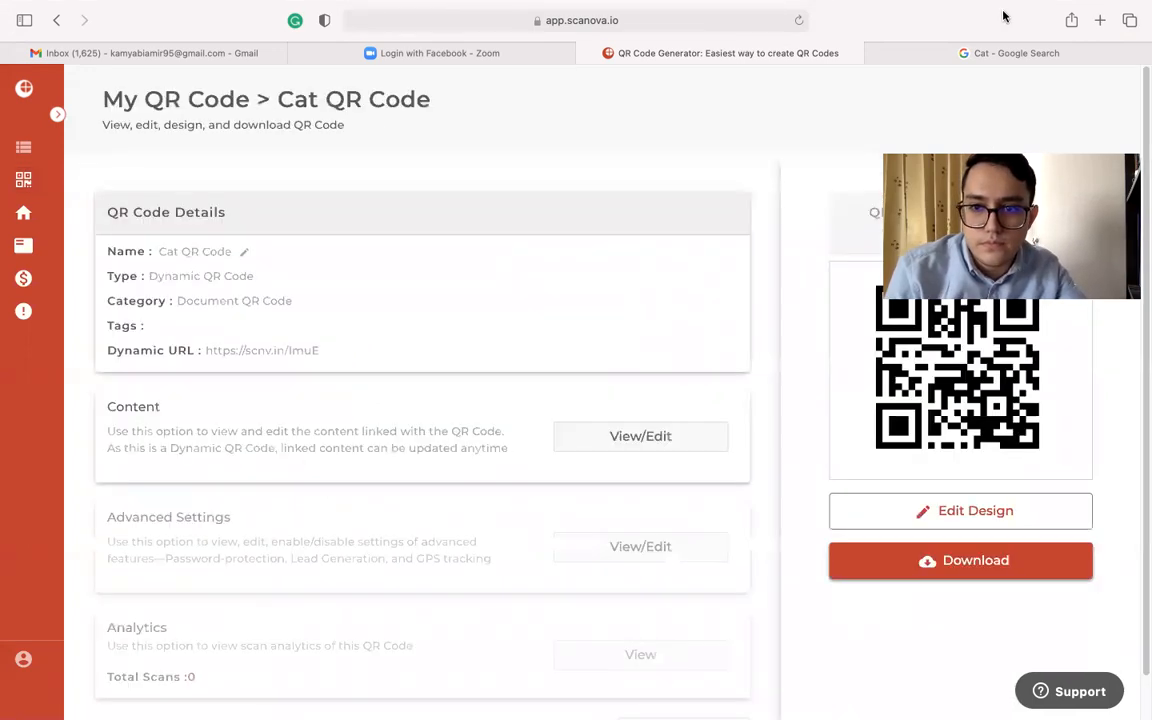
Capture a screenshot of just the Cat QR code and switch to the QR APPLE document in Word
key("shift+super+4")
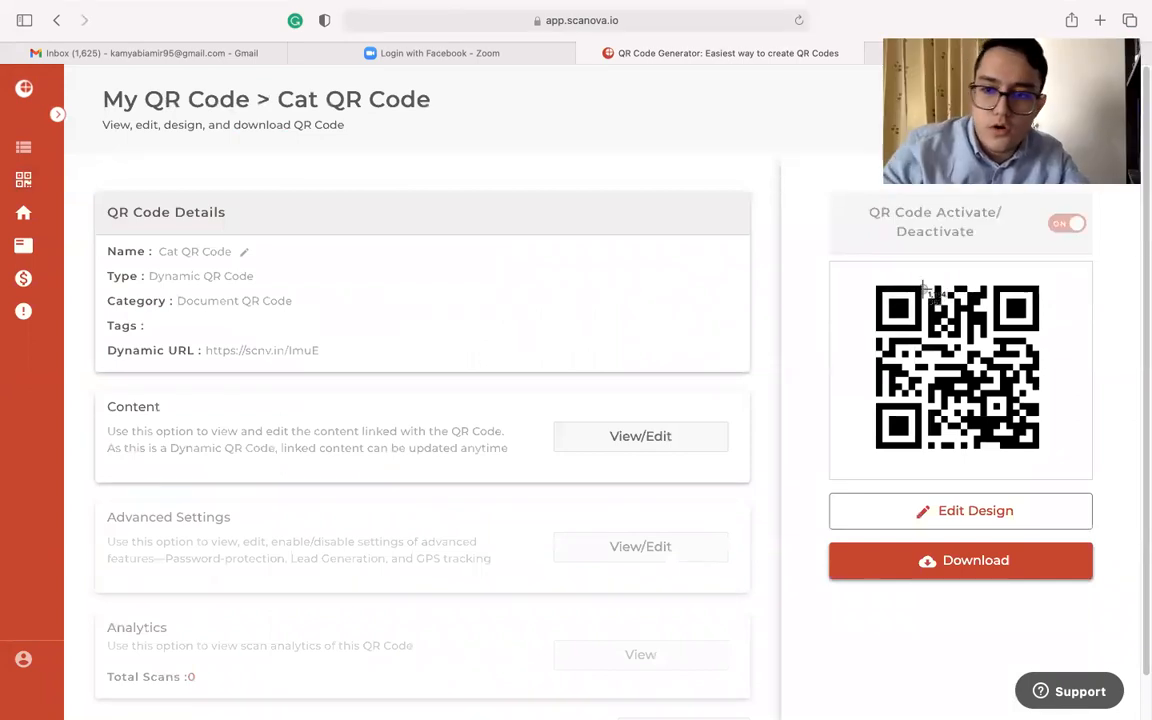
left_click_drag(871, 276, 1045, 461)
key("ctrl+Left")
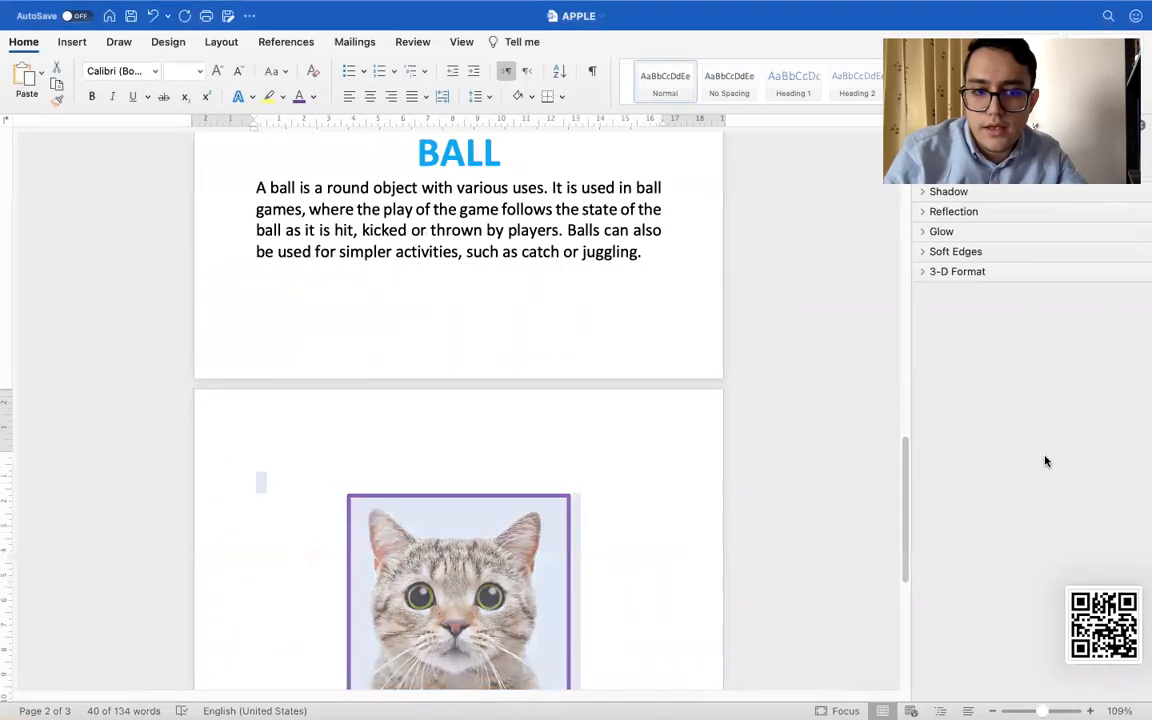
key("ctrl+Left")
key("ctrl+Right")
key("ctrl+Right")
key("ctrl+Right")
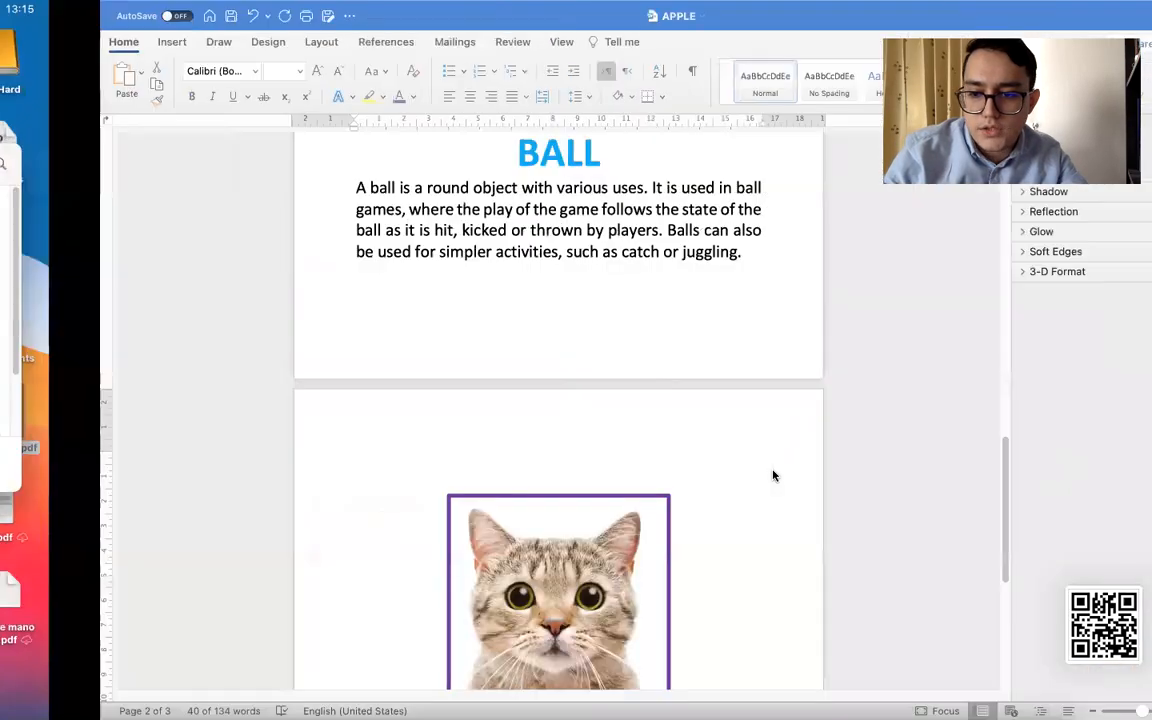
scroll(715, 460, "down", 5)
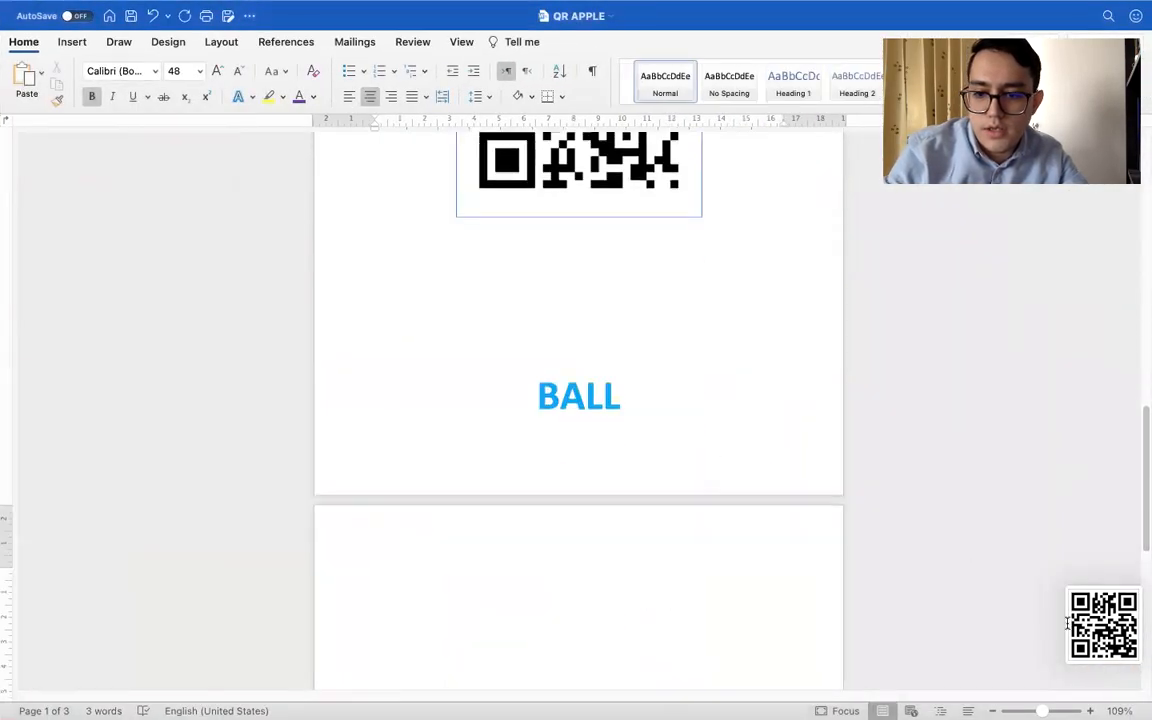
Take the QR APPLE window out of full screen and minimize the Finder window to uncover the desktop
left_click(1105, 625)
mouse_move(236, 6)
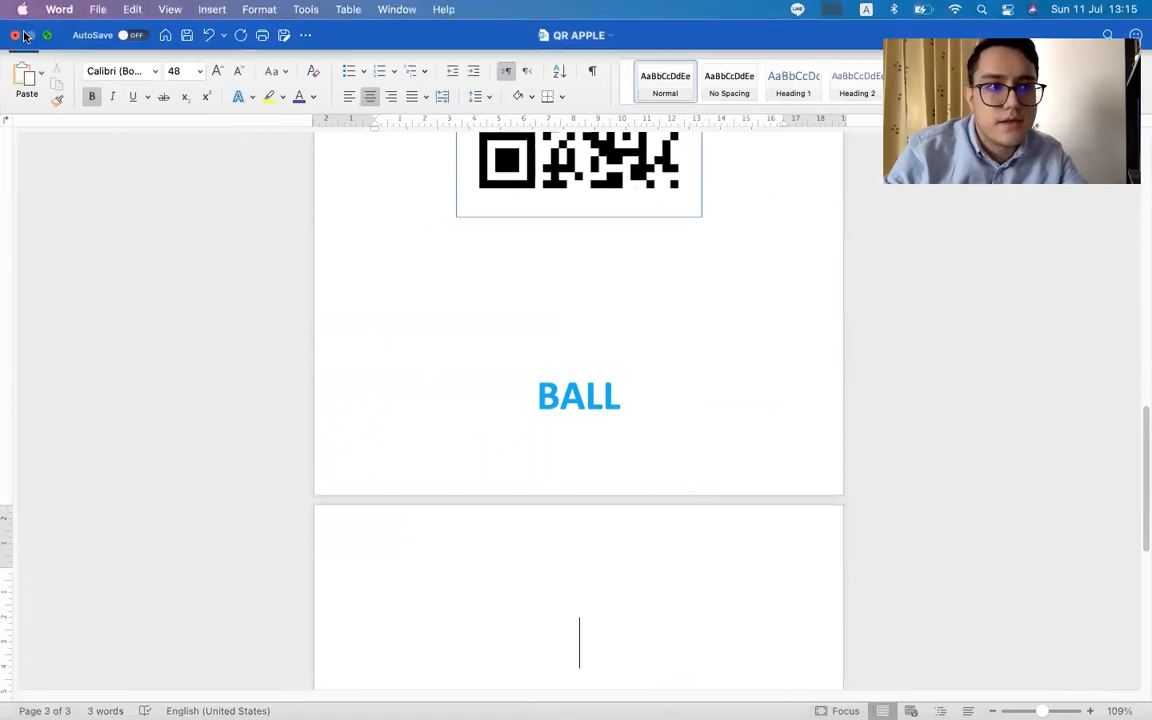
left_click(46, 37)
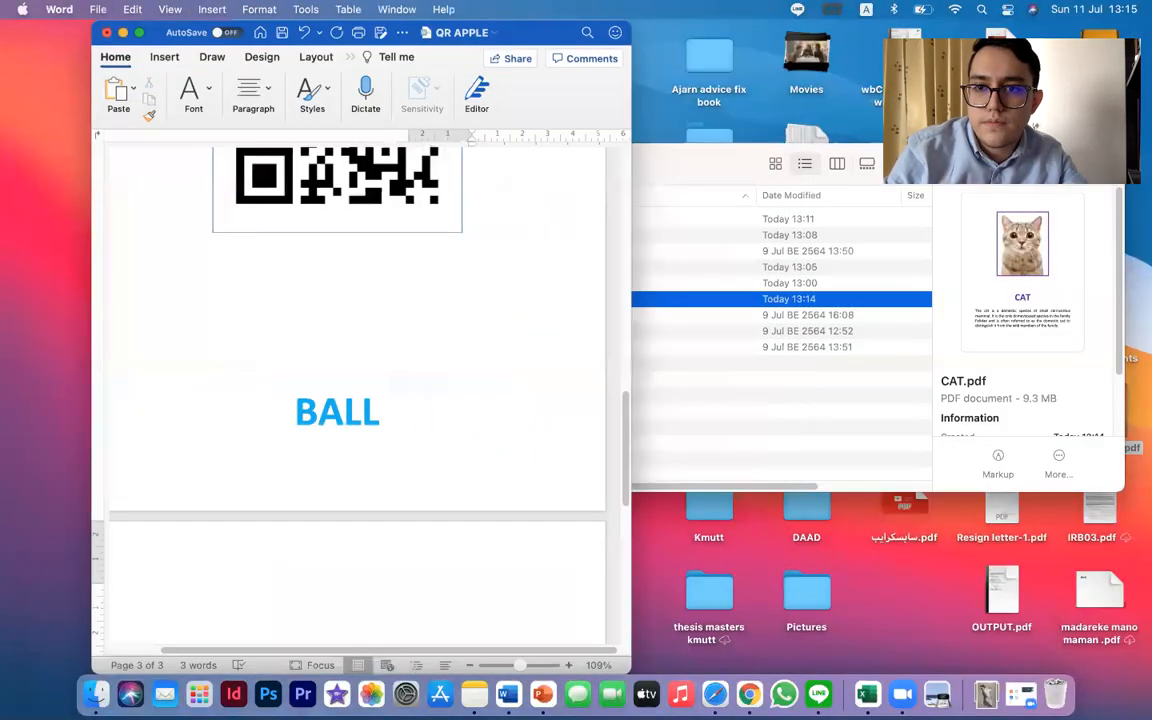
left_click_drag(753, 167, 840, 420)
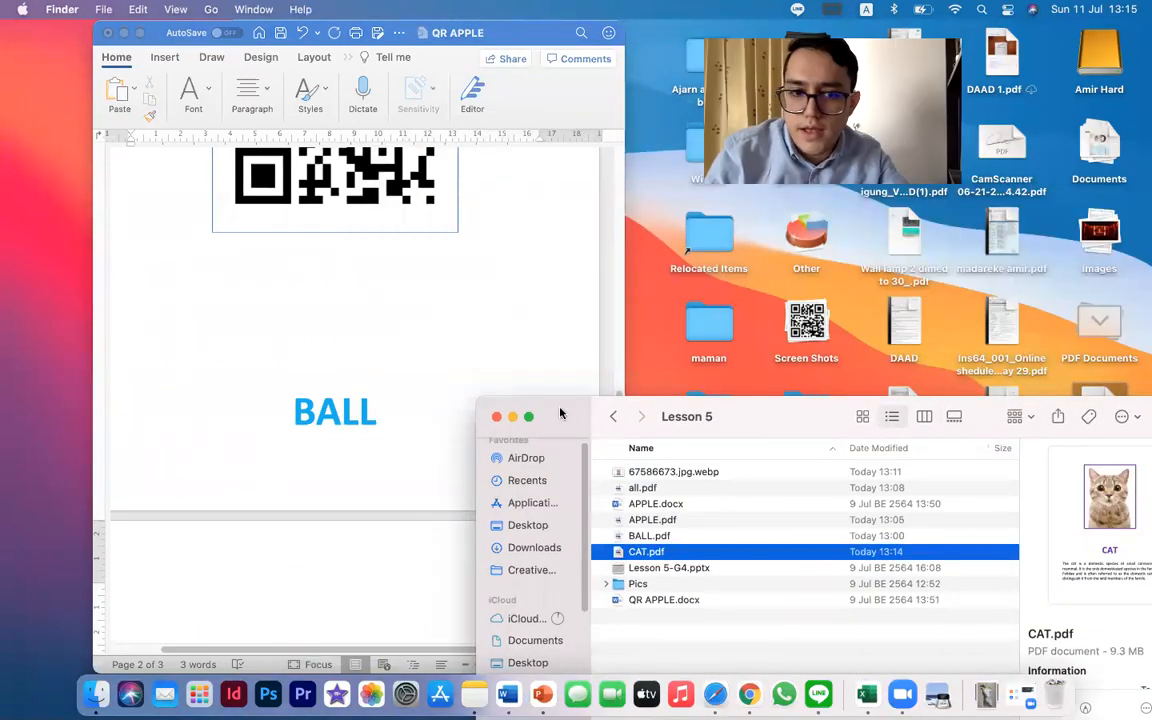
left_click(511, 417)
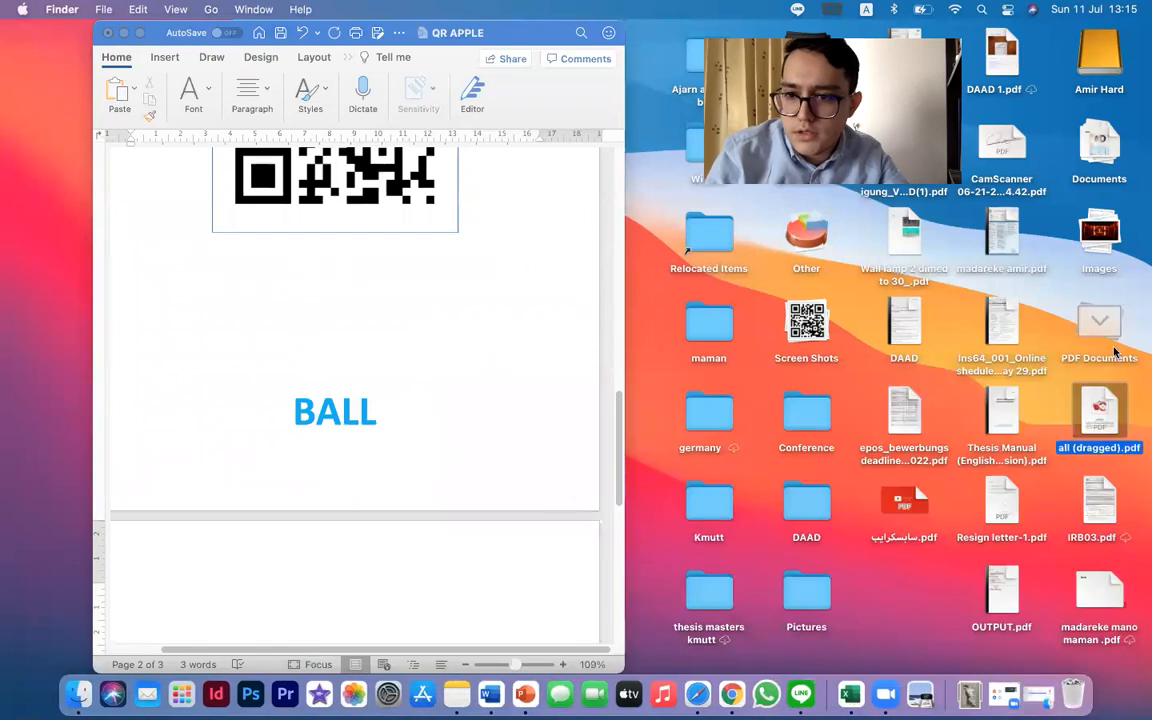
Insert the 13.15.20 QR screenshot from the desktop's Screen Shots stack above the CAT heading on page 3, and return QR APPLE to full screen
left_click(1115, 350)
left_click(1010, 63)
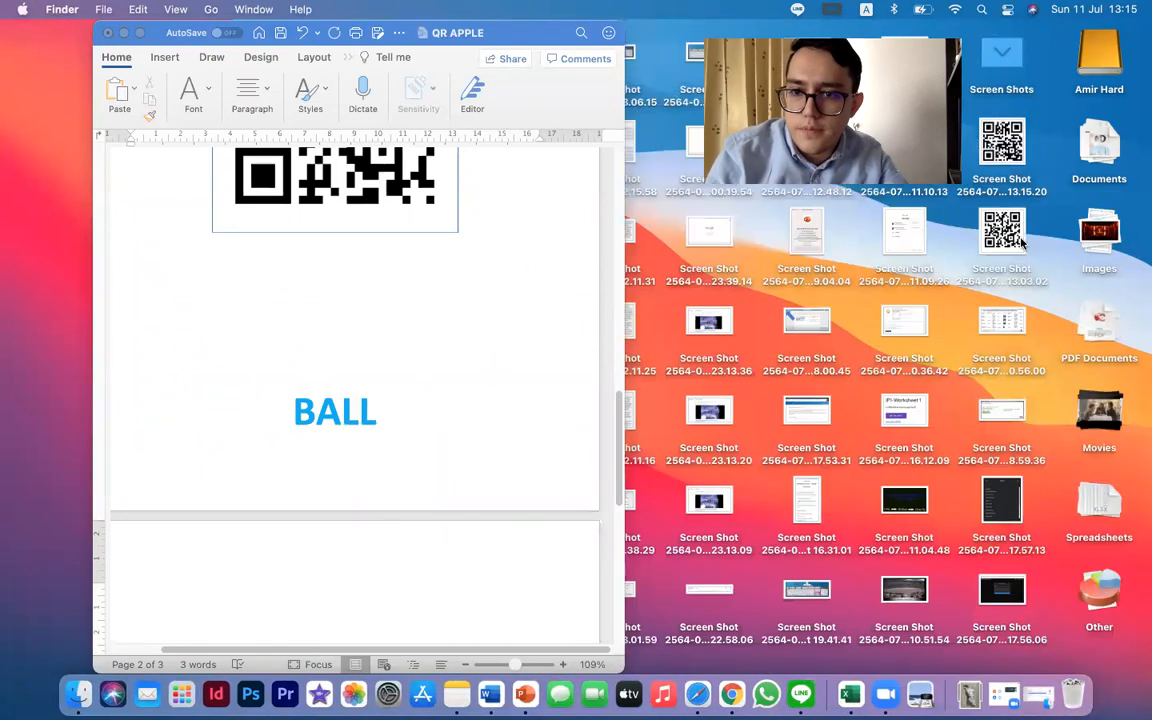
left_click_drag(1002, 145, 538, 555)
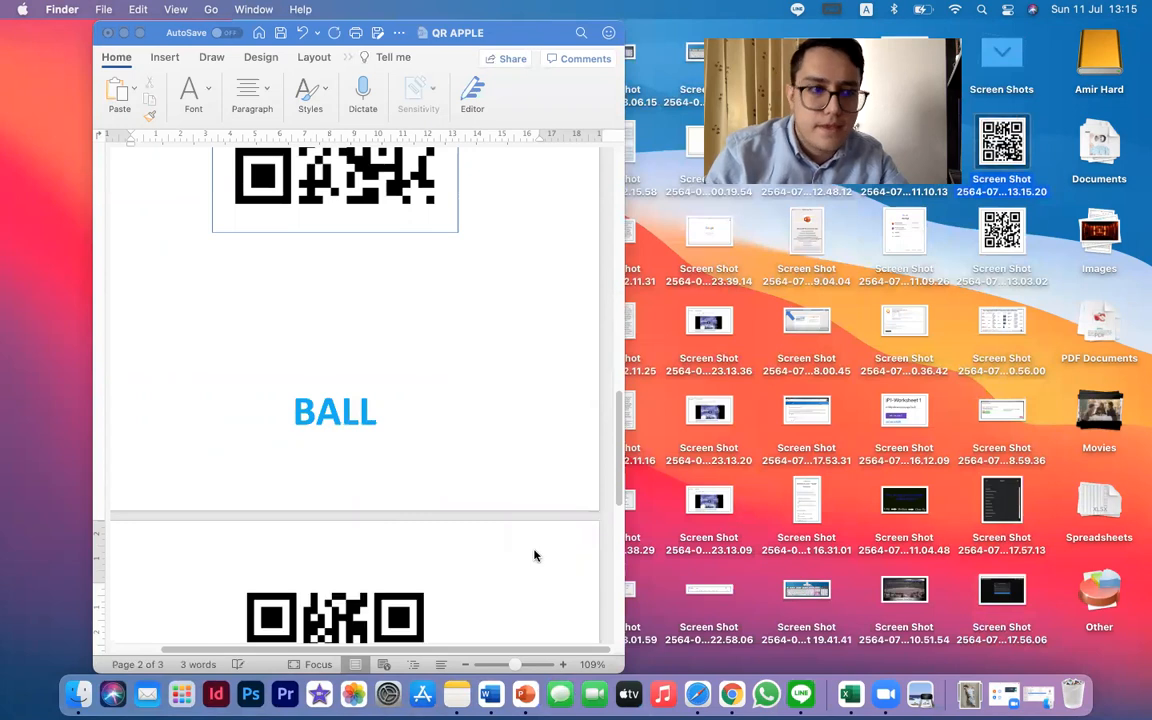
left_click(127, 40)
left_click(140, 33)
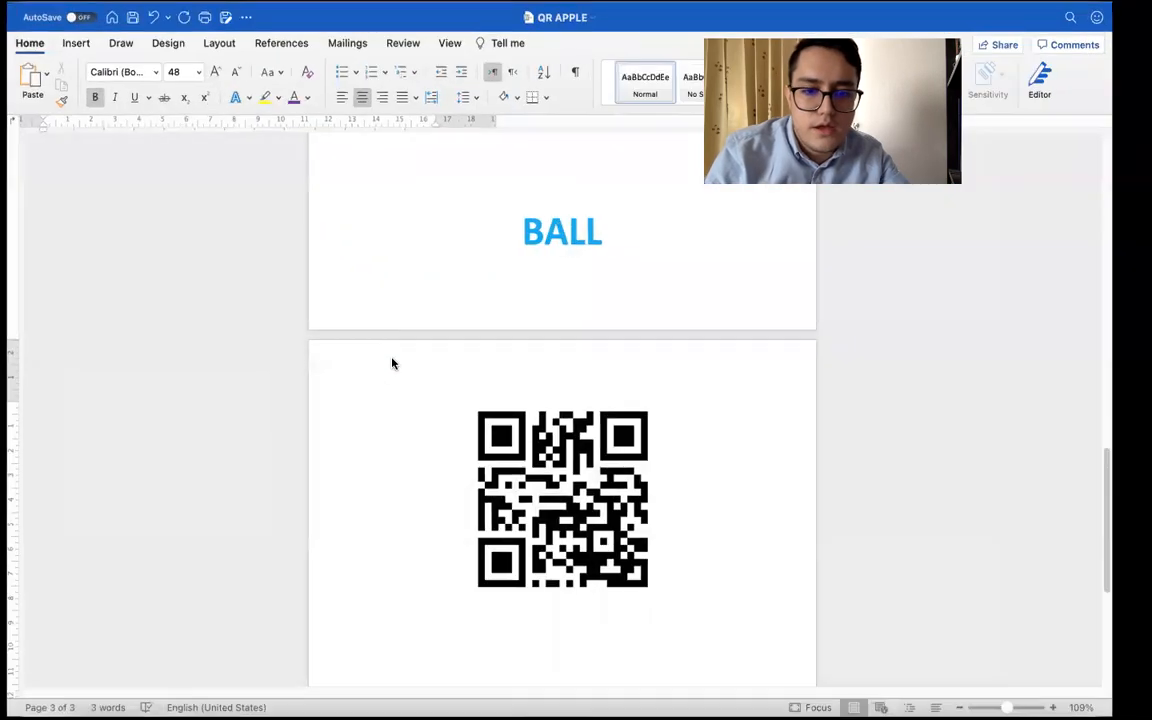
Add a thin purple border to the Cat QR code picture on page 3
scroll(510, 500, "down", 5)
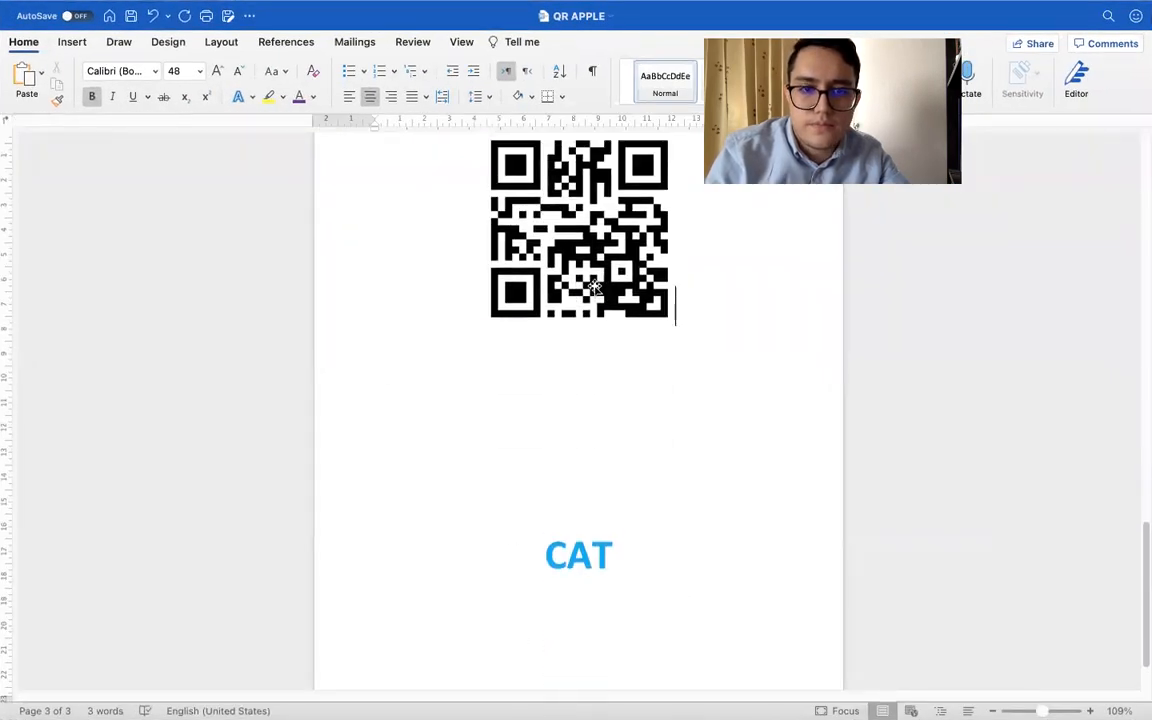
left_click(560, 250)
left_click(510, 42)
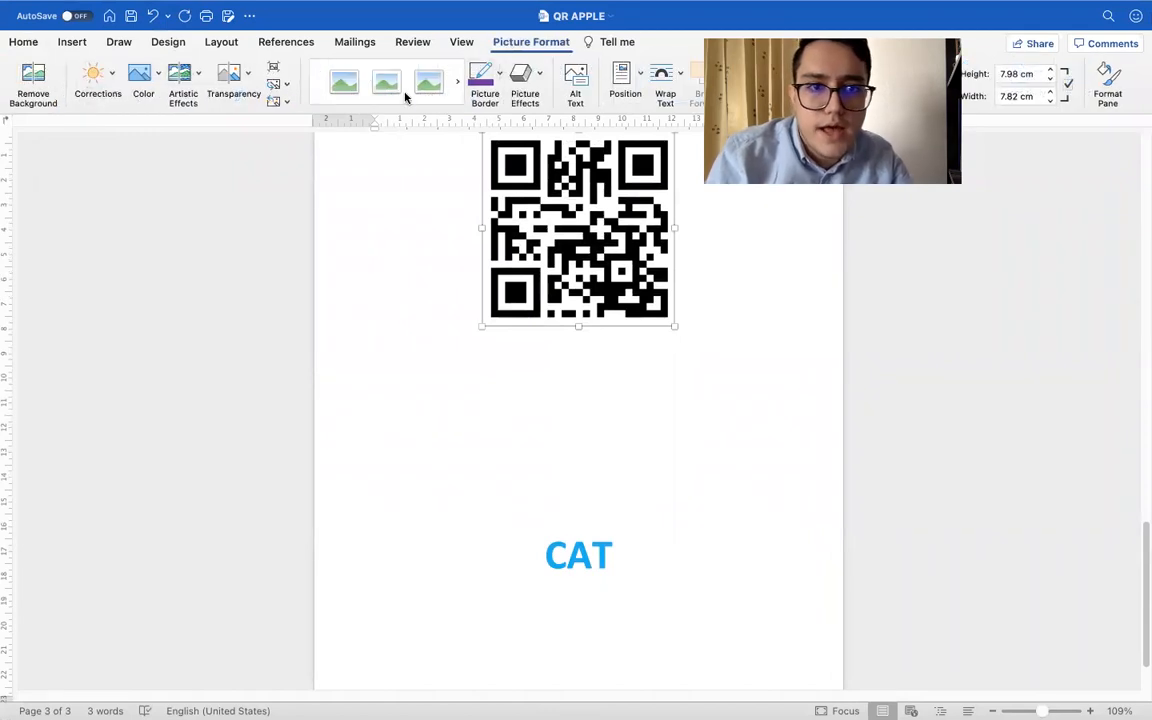
left_click(509, 442)
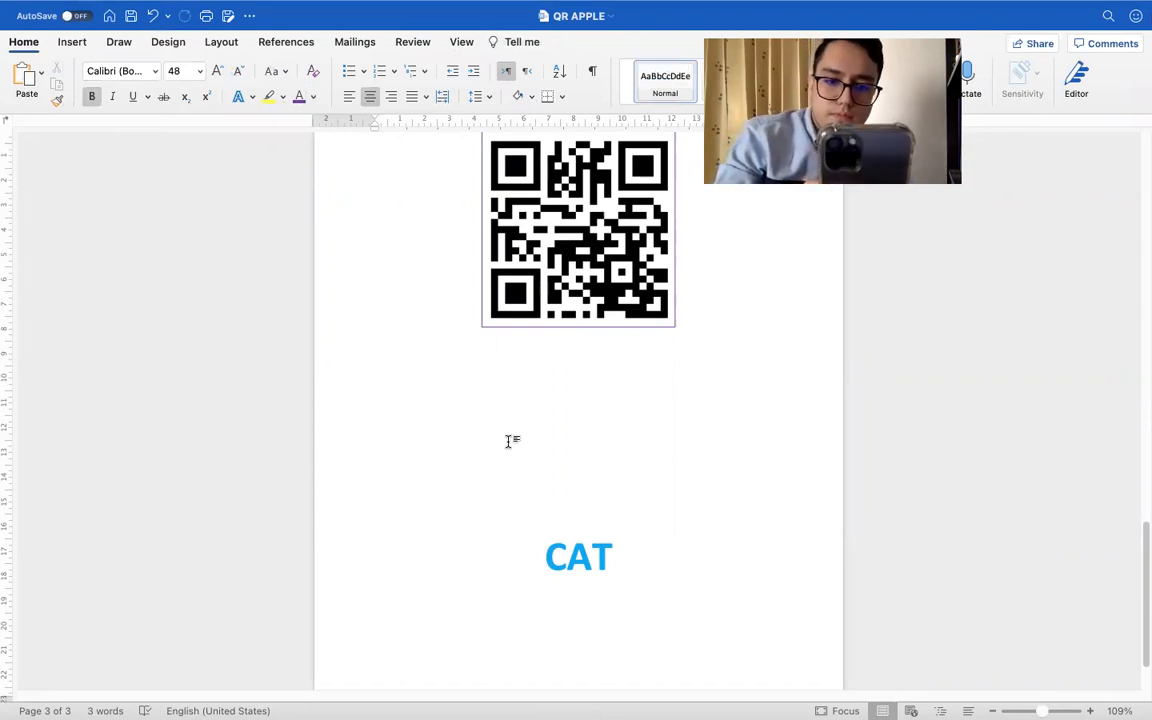
Switch to the PowerPoint slide show and advance from the Generate QR code slide to the Project: picture dictionary book slide
key("ctrl+Right")
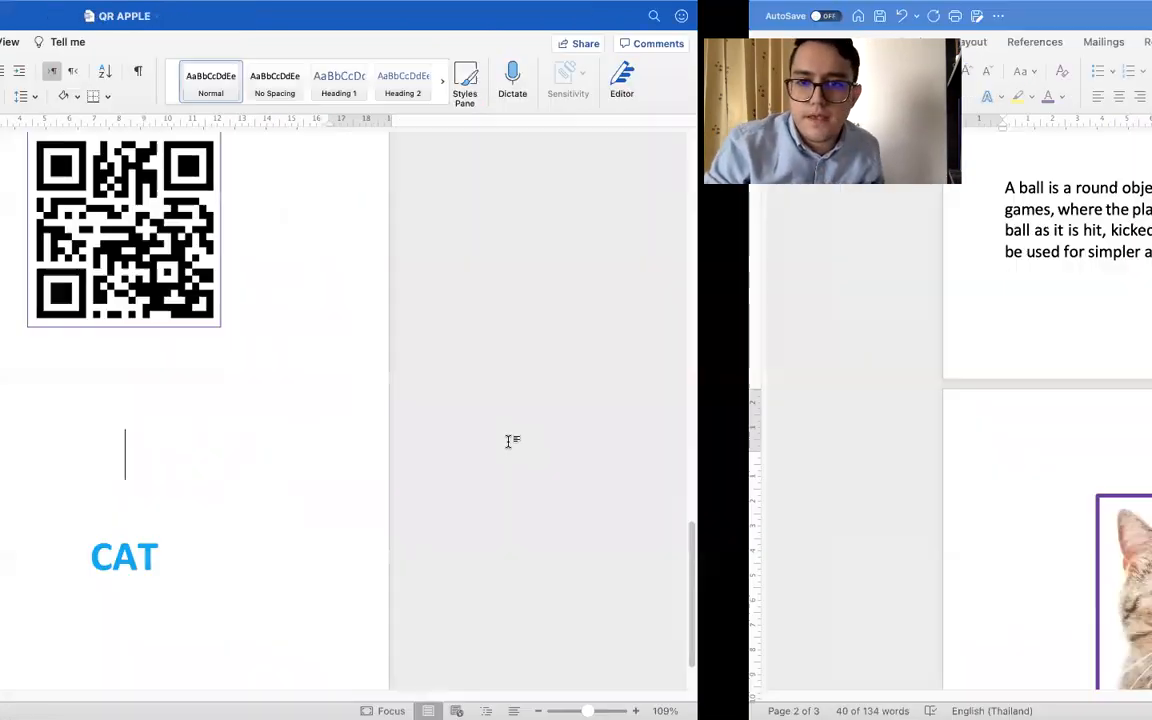
key("ctrl+Right")
key("ctrl+Right")
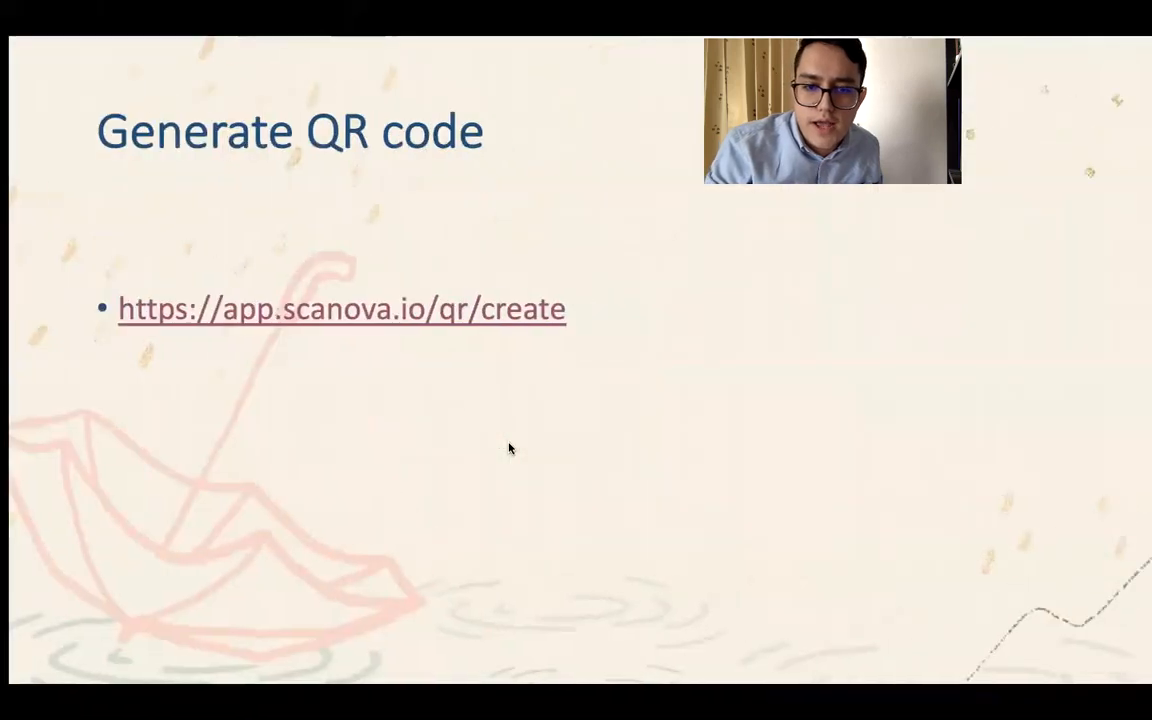
left_click(761, 476)
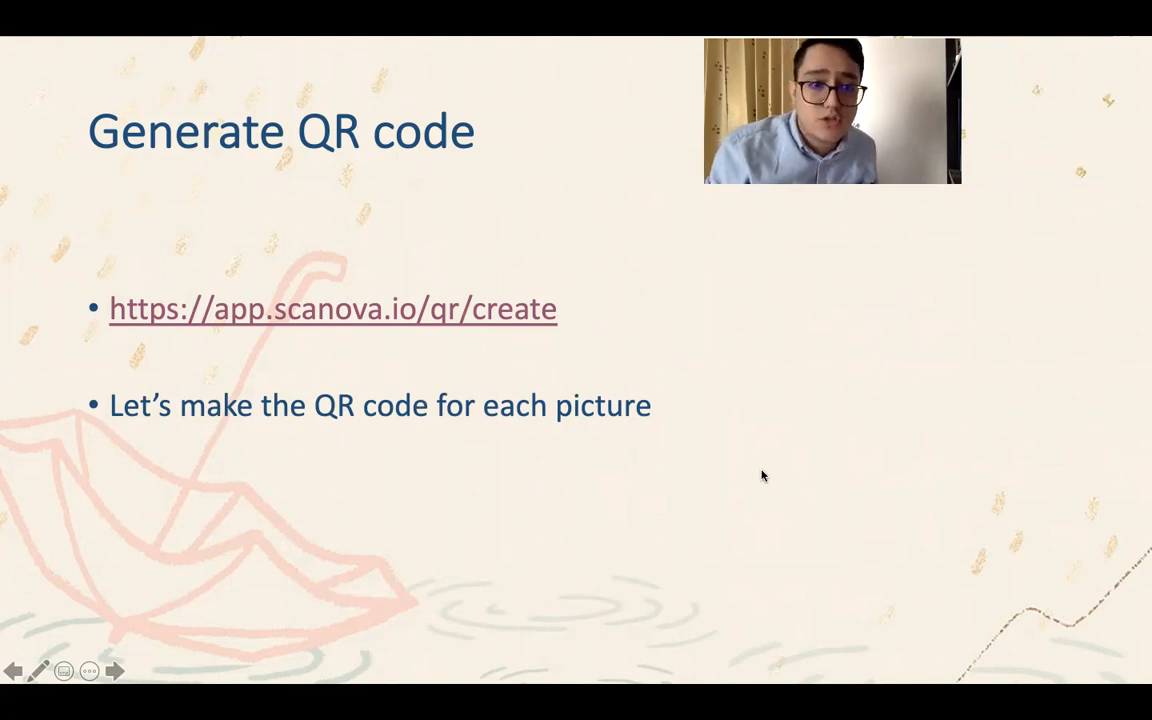
left_click(761, 475)
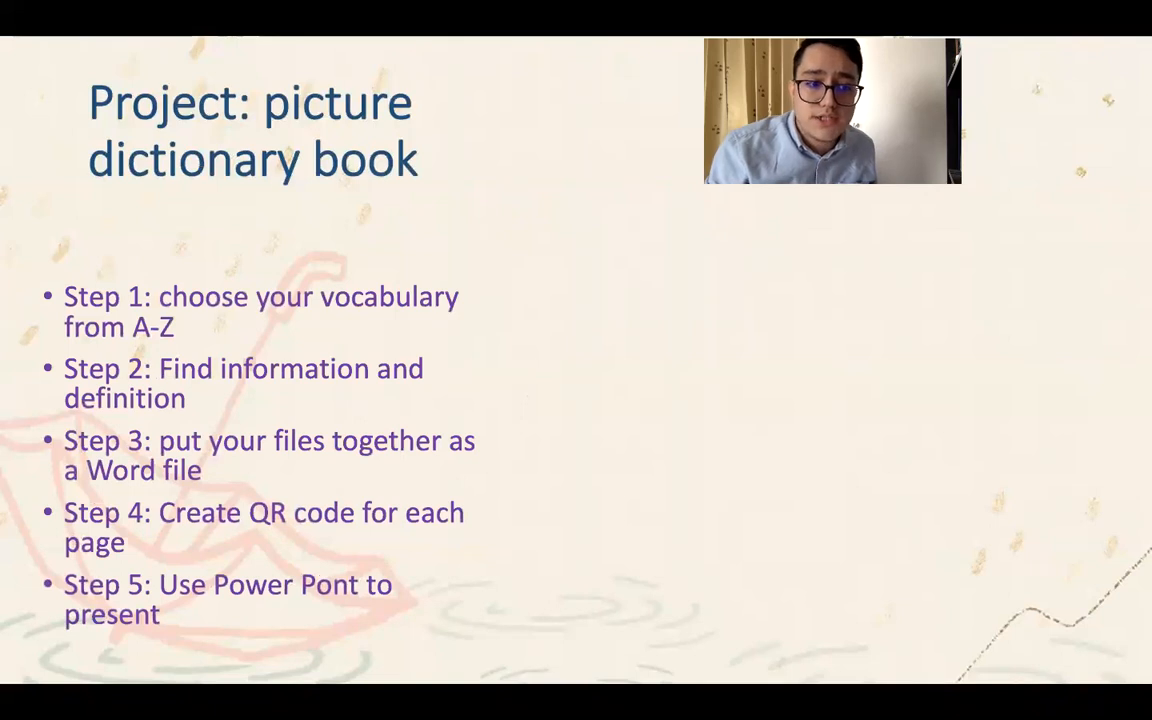
Reveal the Spaghetti QR code and recipe example on the project slide and advance to the Homework slide
key("Right")
key("Right")
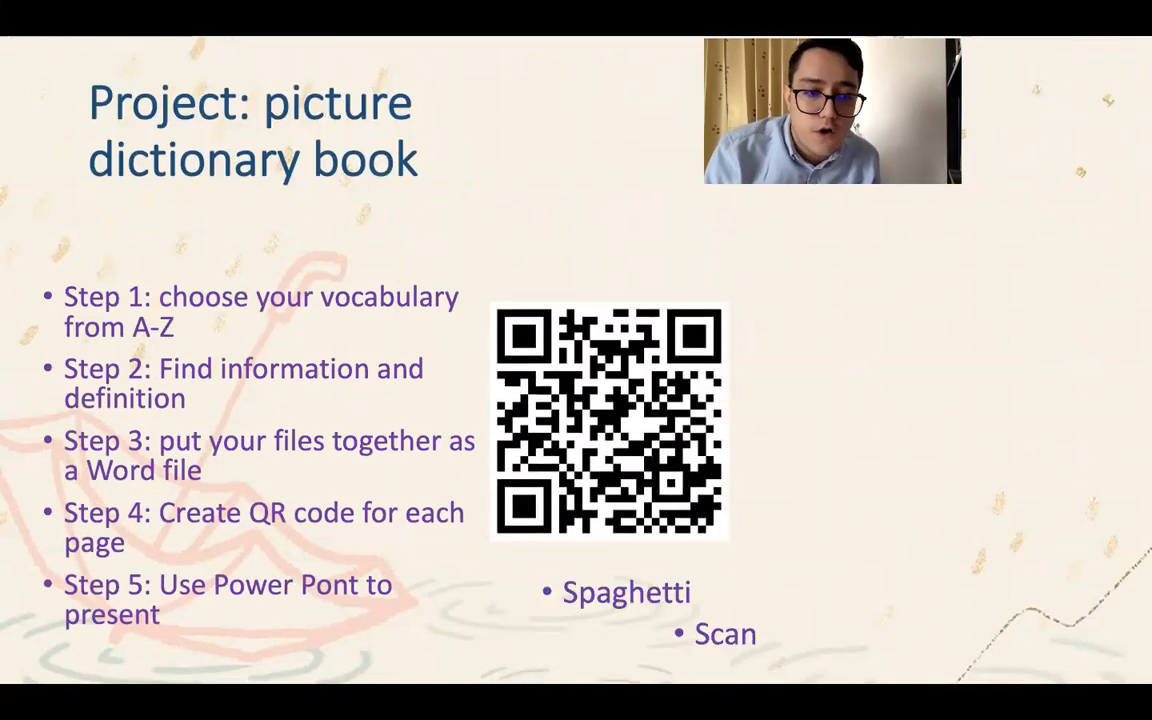
key("Right")
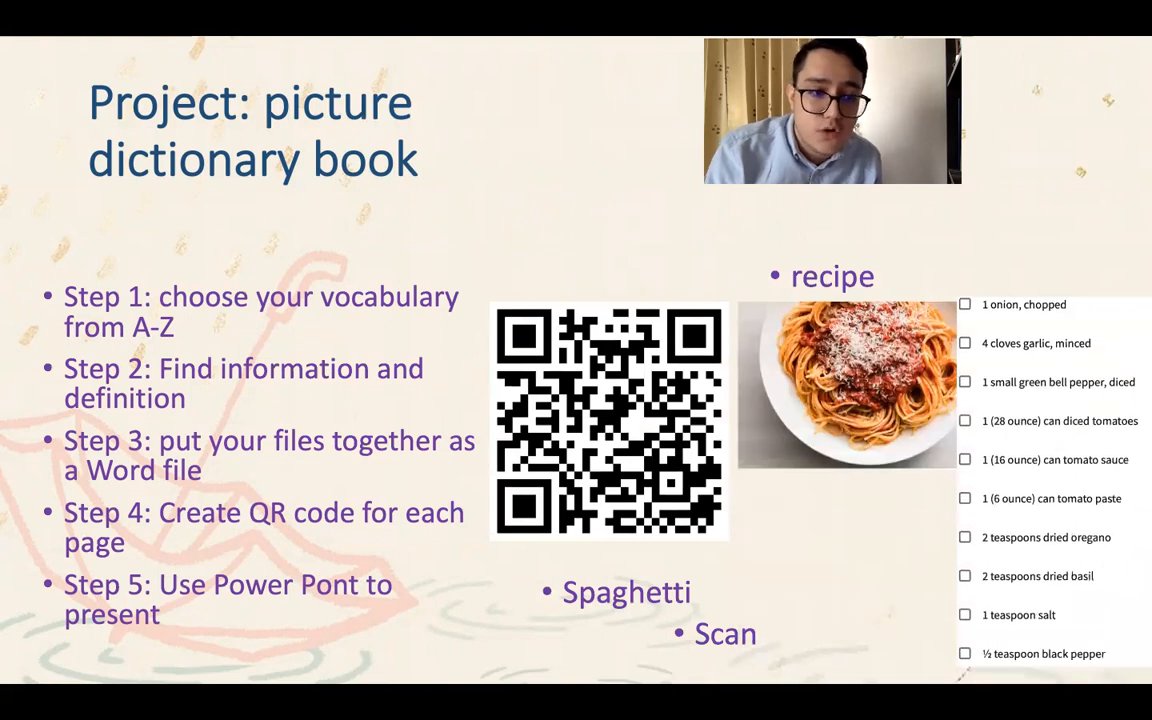
key("Right")
key("Left")
key("Right")
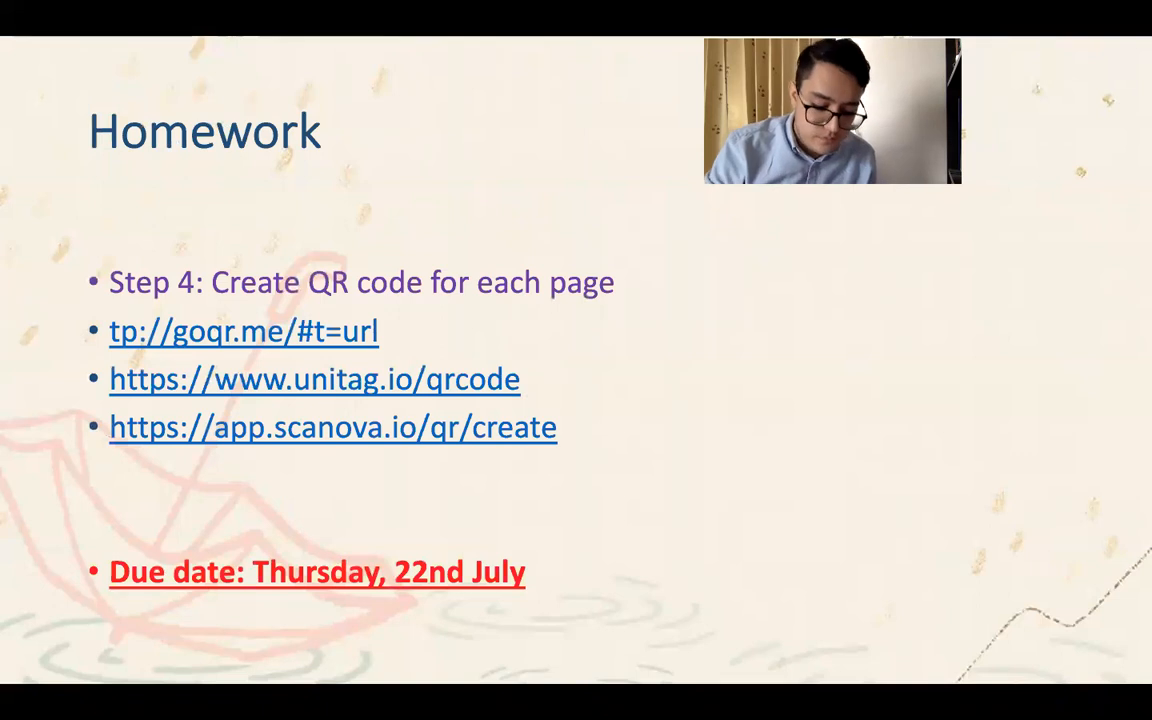